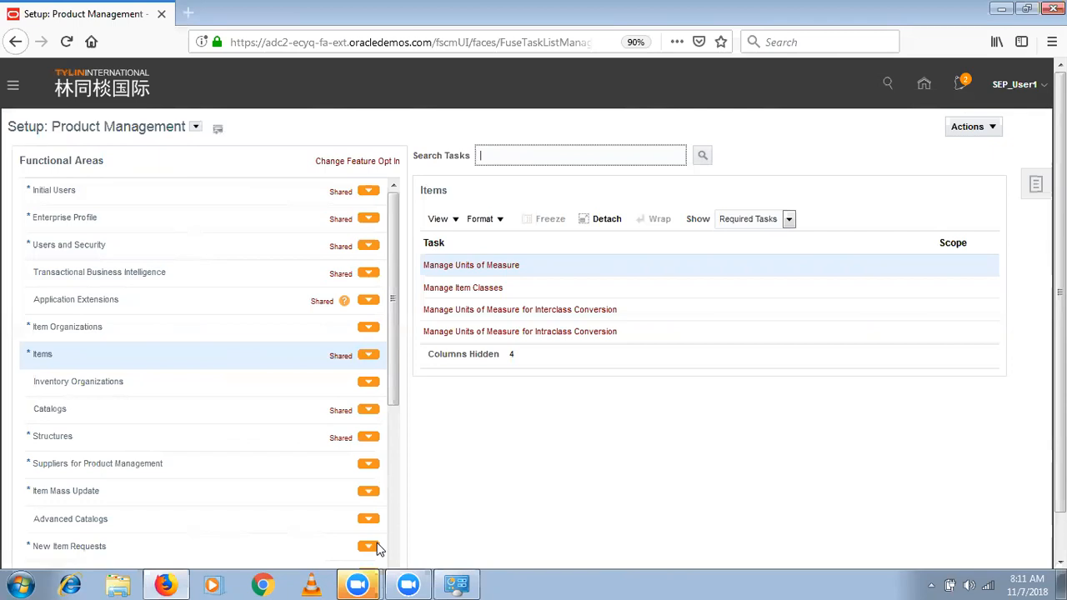
- Switch to a new blank Notepad document and maximize its window
left_click(5, 581)
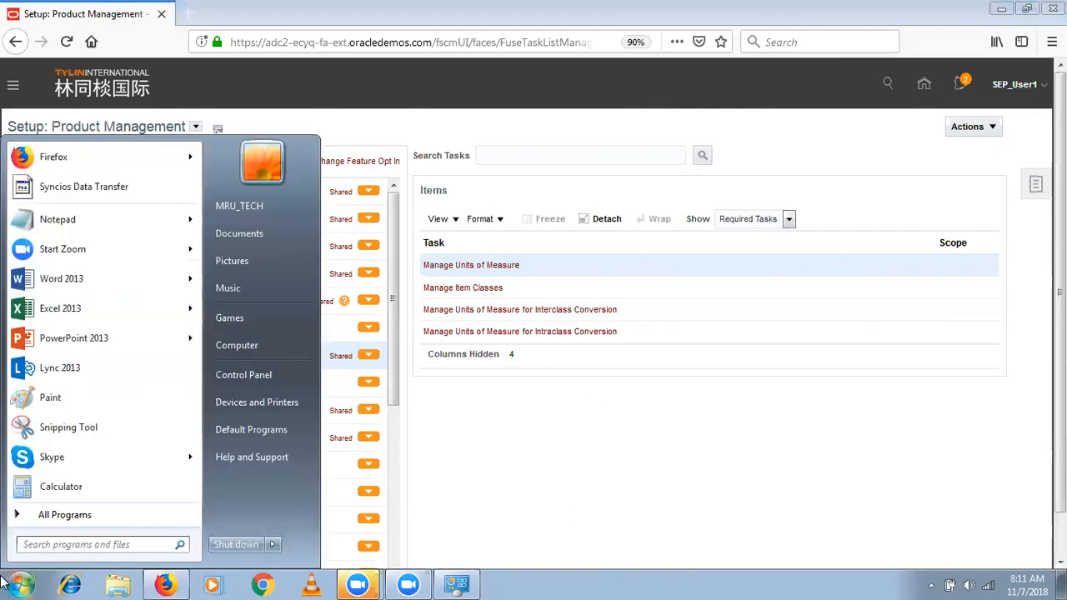
left_click(58, 217)
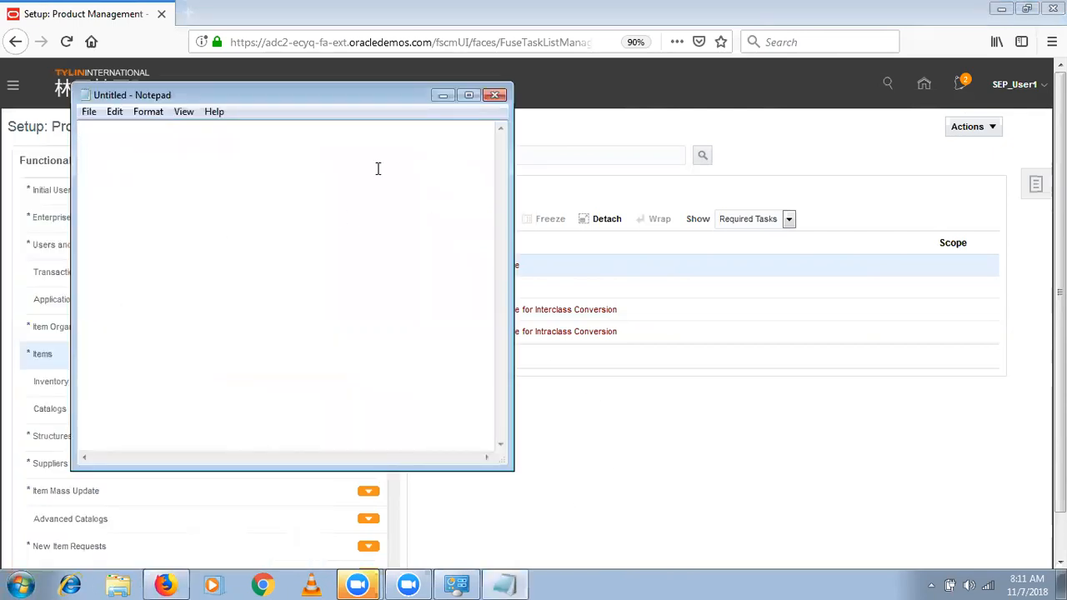
left_click(469, 94)
- Write the line "Item Structure :- List of COmponents and their Quantities required to manufacture a finished good item"
type("Item Stru")
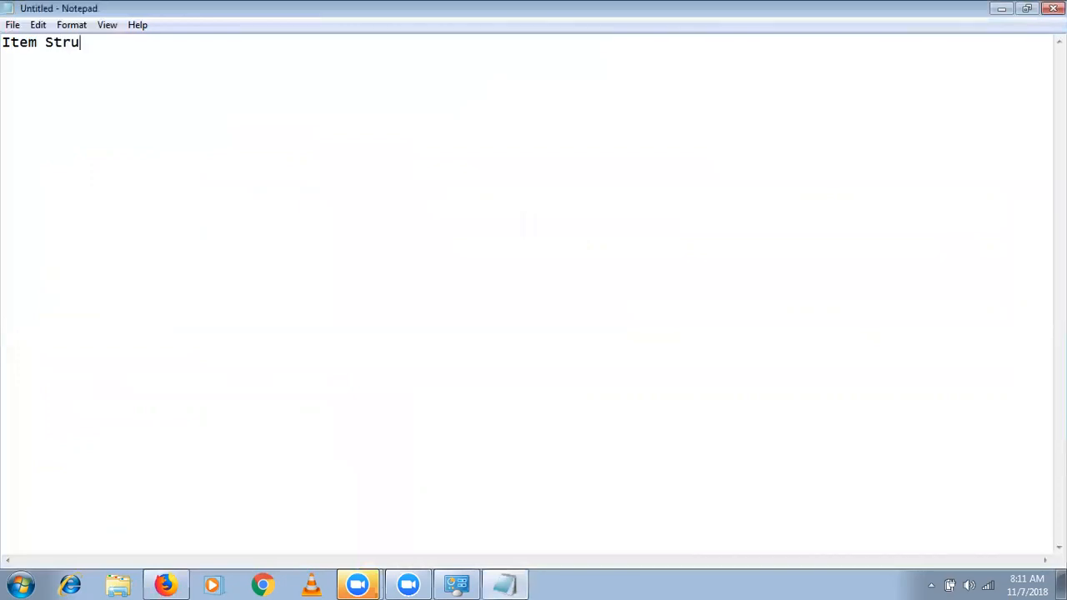
type("cture :-  List of COmponents a")
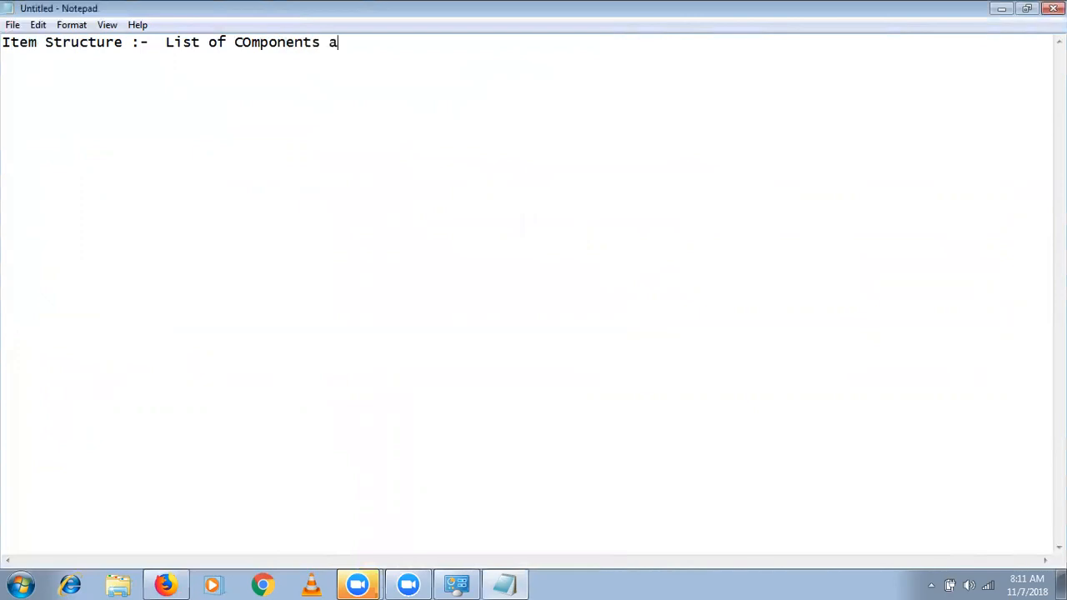
type("nd their Quantiti")
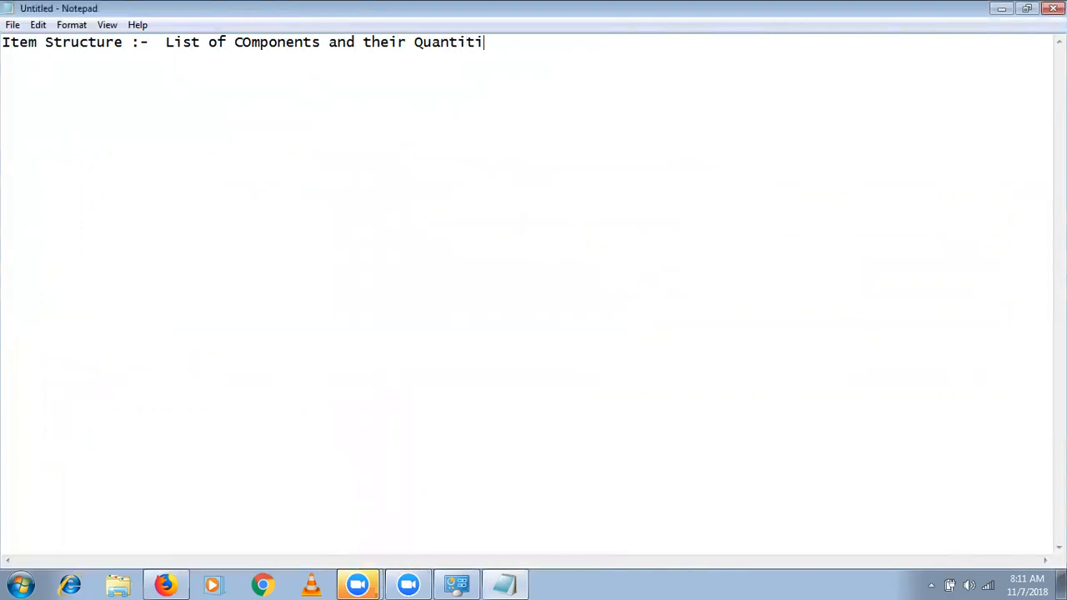
type("es required to manufa")
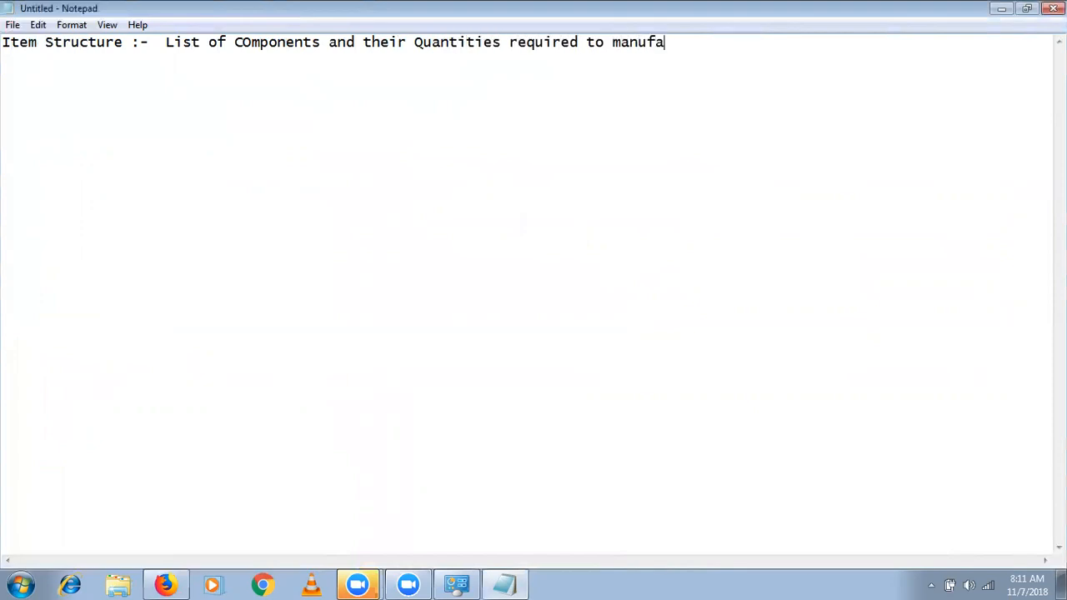
type("cture a finished good item")
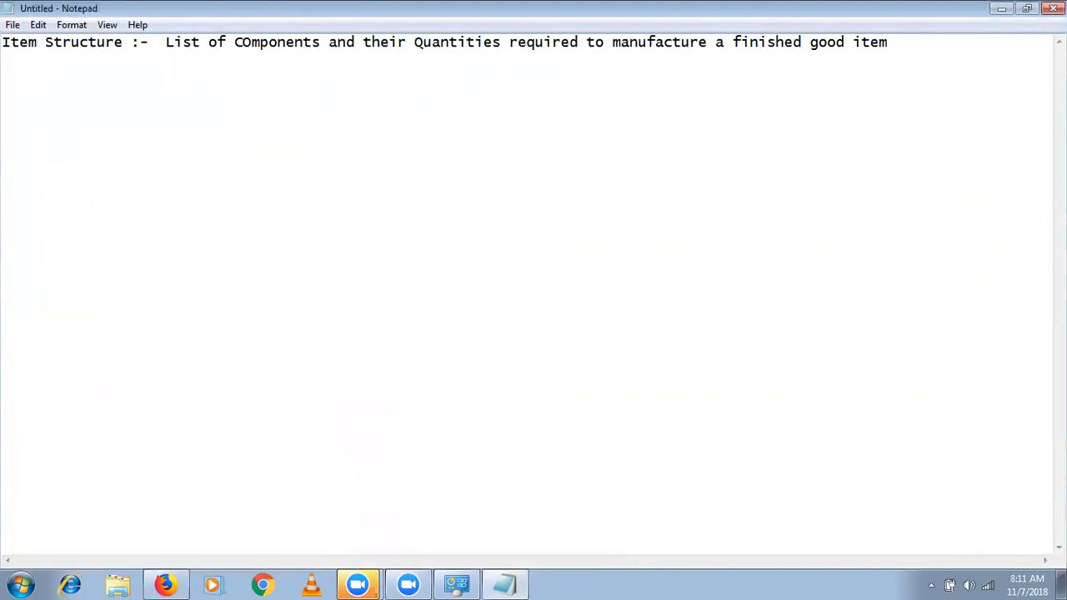
- Add a second line reading "Work Definition :- is a process to manufacture a finished good item"
key("Return")
type("Work Definitio")
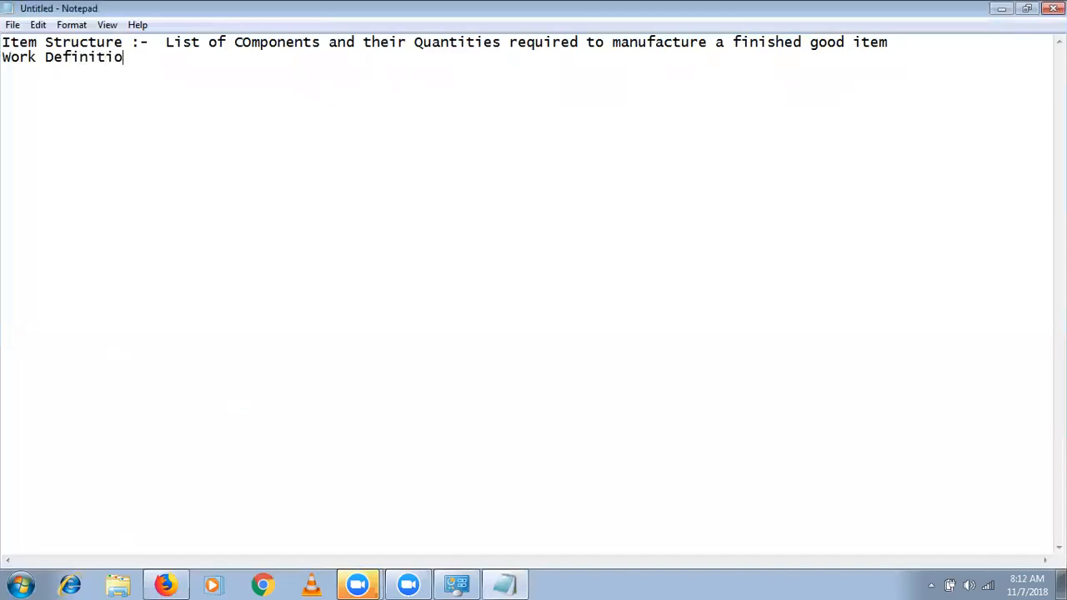
type("n :-")
type("is a process to man")
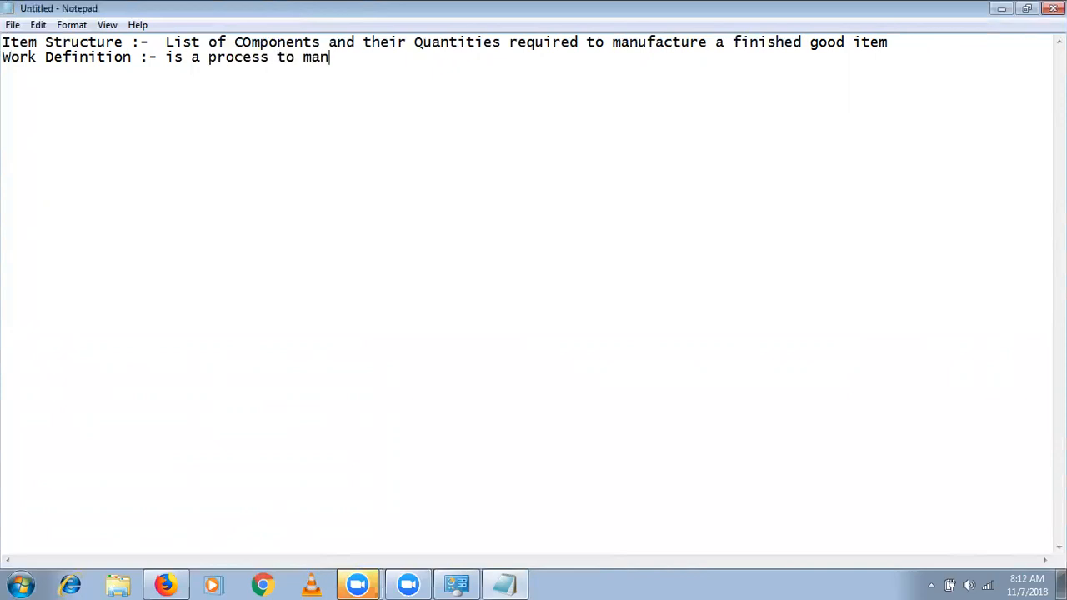
type("ufacture a f")
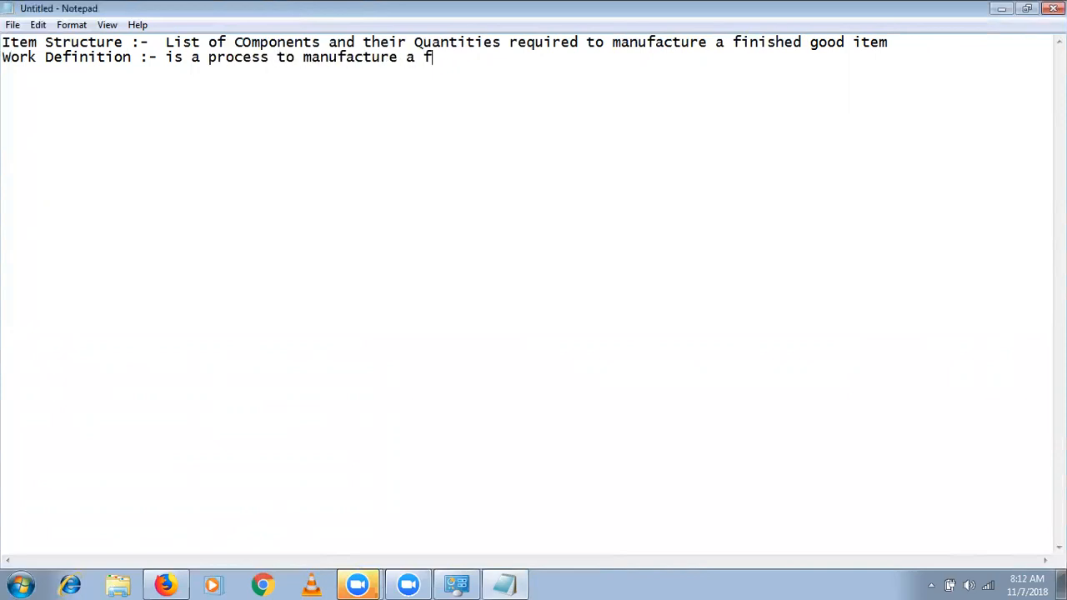
type("inished good item")
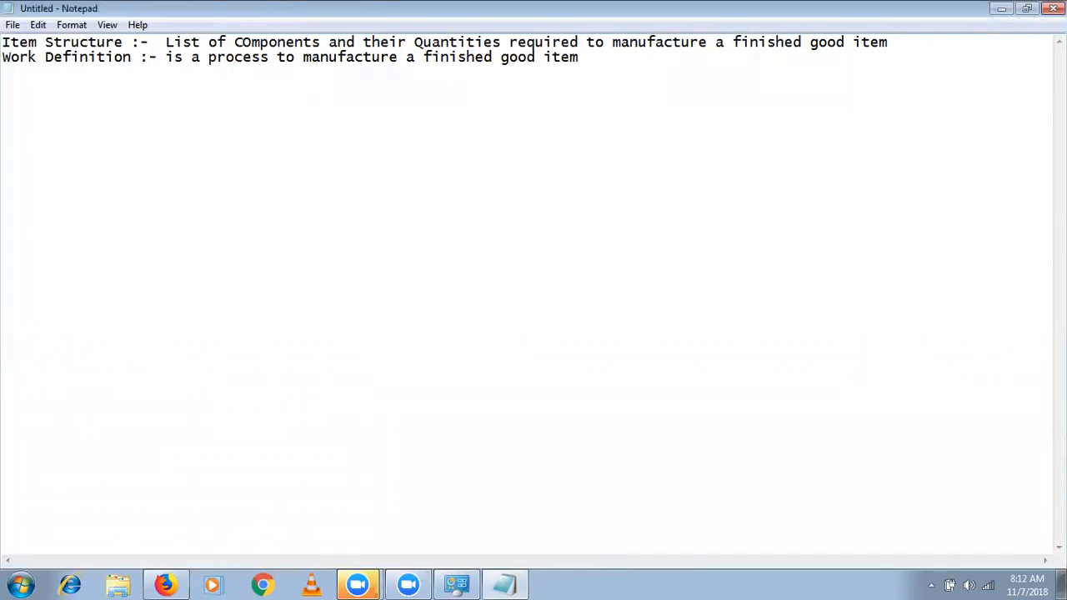
- Below the two definitions, leave a gap and add the line "Item Structure = Bill of Material"
key("Return")
type("Item Structure  =")
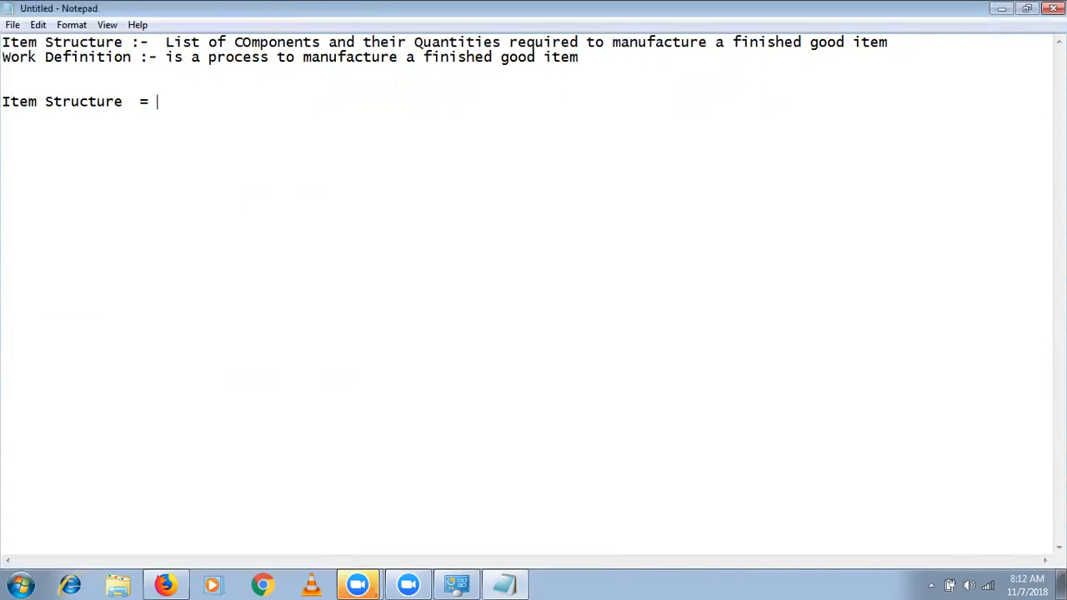
type("Bill of Material")
key("Return")
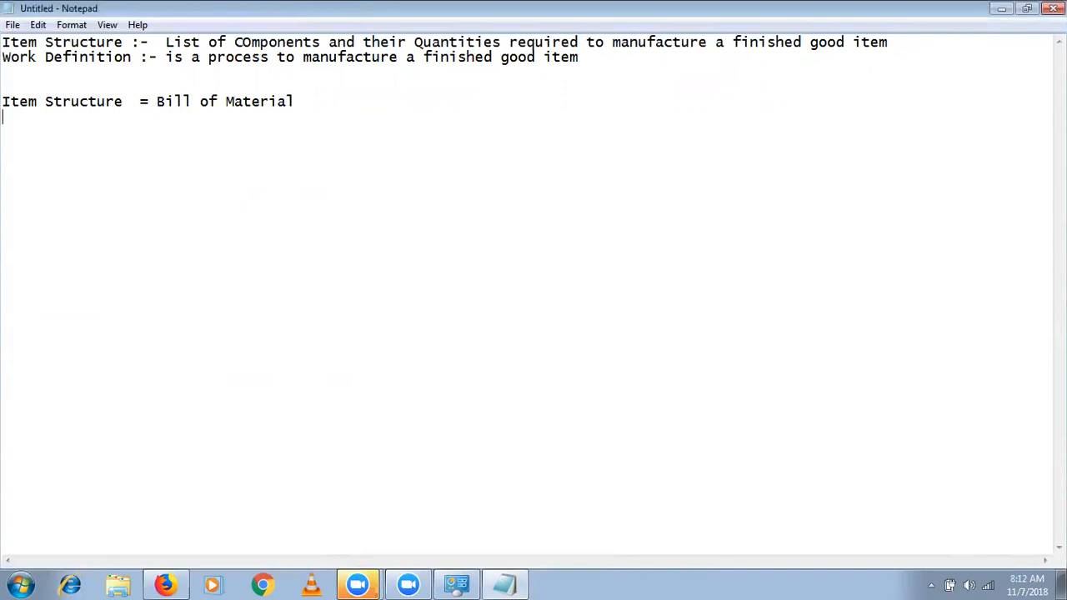
type("Routing   =")
key("BackSpace")
key("BackSpace")
key("BackSpace")
key("BackSpace")
key("BackSpace")
key("BackSpace")
key("BackSpace")
key("BackSpace")
key("BackSpace")
key("BackSpace")
key("BackSpace")
key("BackSpace")
- Add the line "Work Definition = Routing" directly under the Bill of Material line
type("Work Definit")
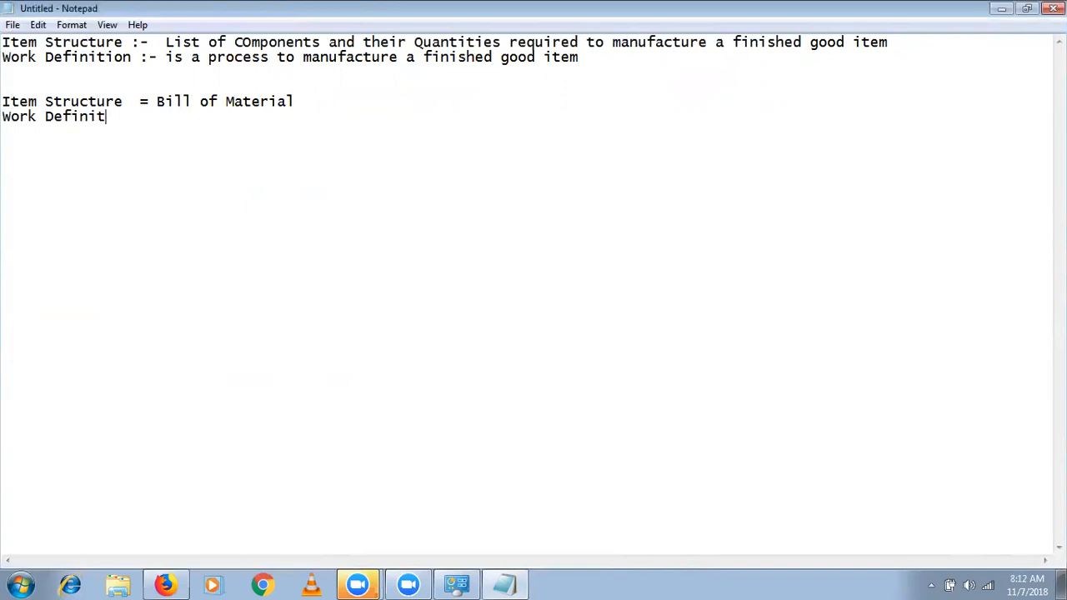
type("ion = Routing")
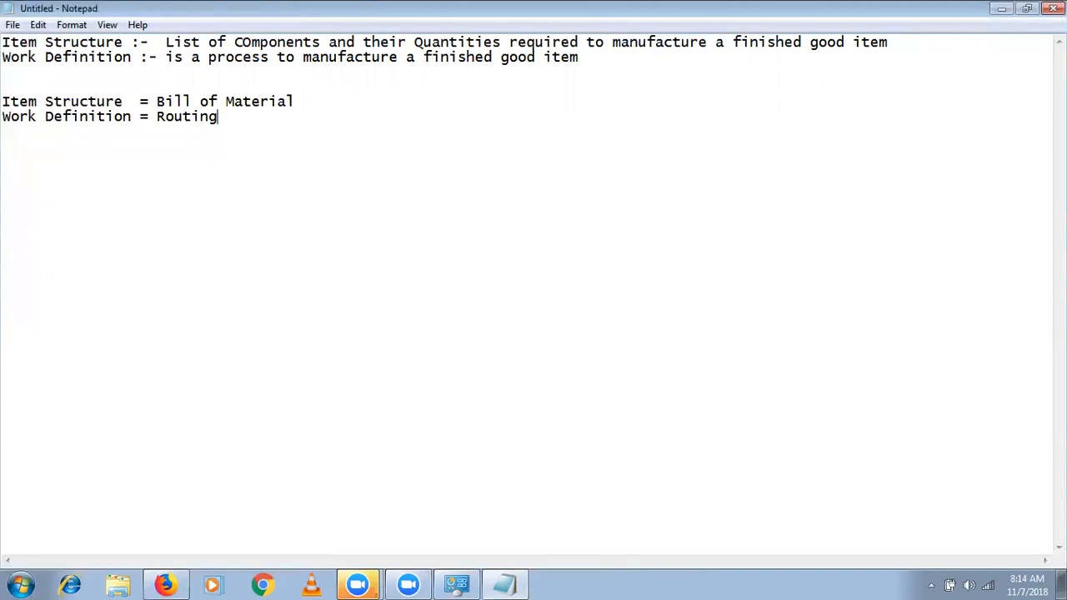
left_click(485, 33)
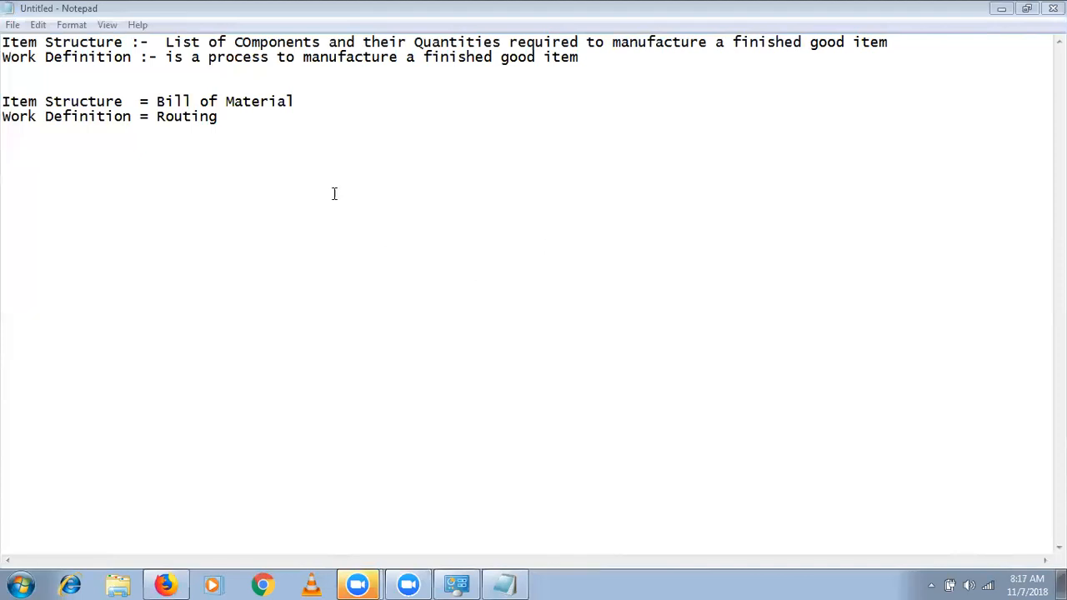
- Start a new block a few lines below the Routing line with the word "Resource"
left_click(237, 114)
key("Return")
key("Return")
key("Return")
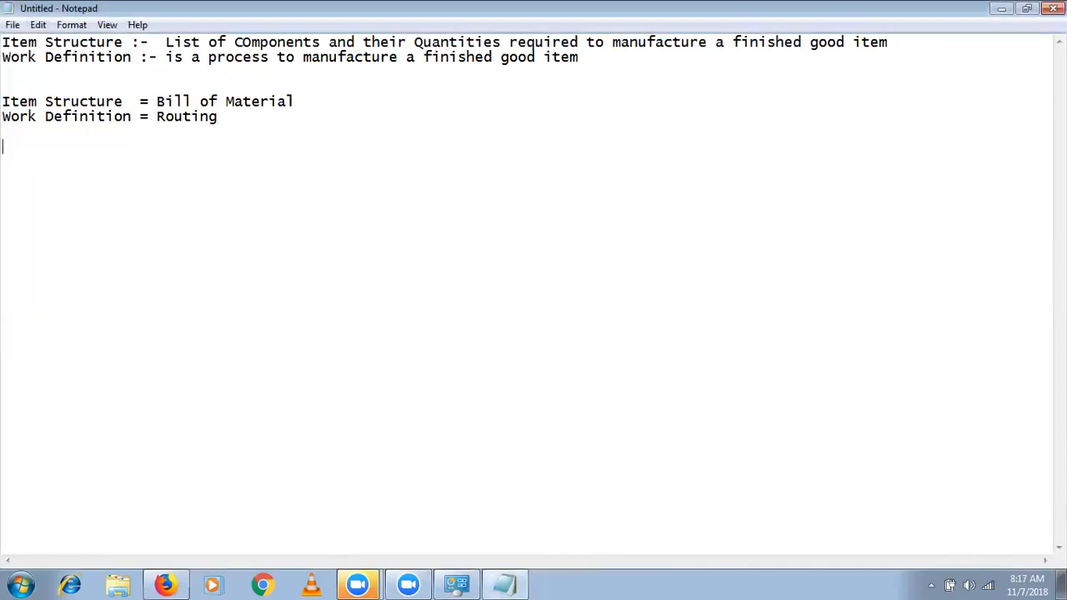
type("Resource")
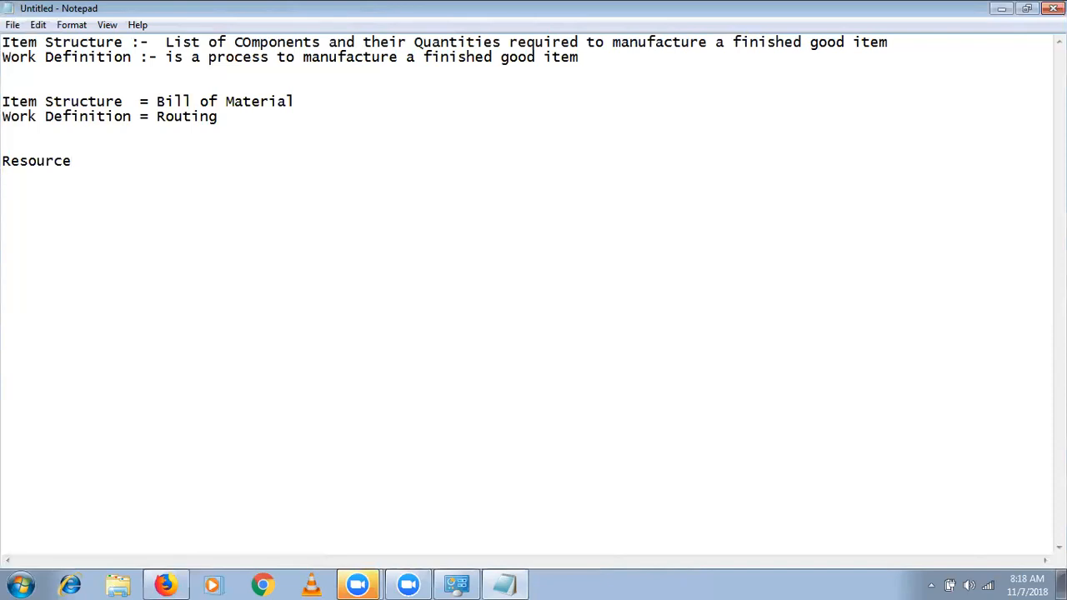
- Add the line "Work Center (Department)" below the Resource line, leaving one blank line between them
key("Return")
type("Work Center  ")
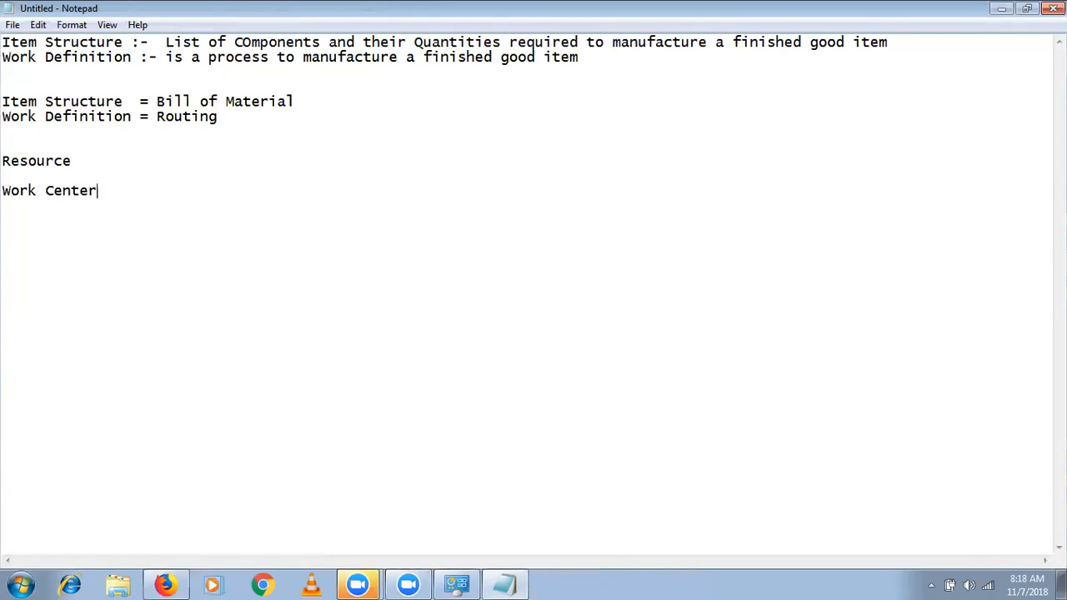
type("(Department)")
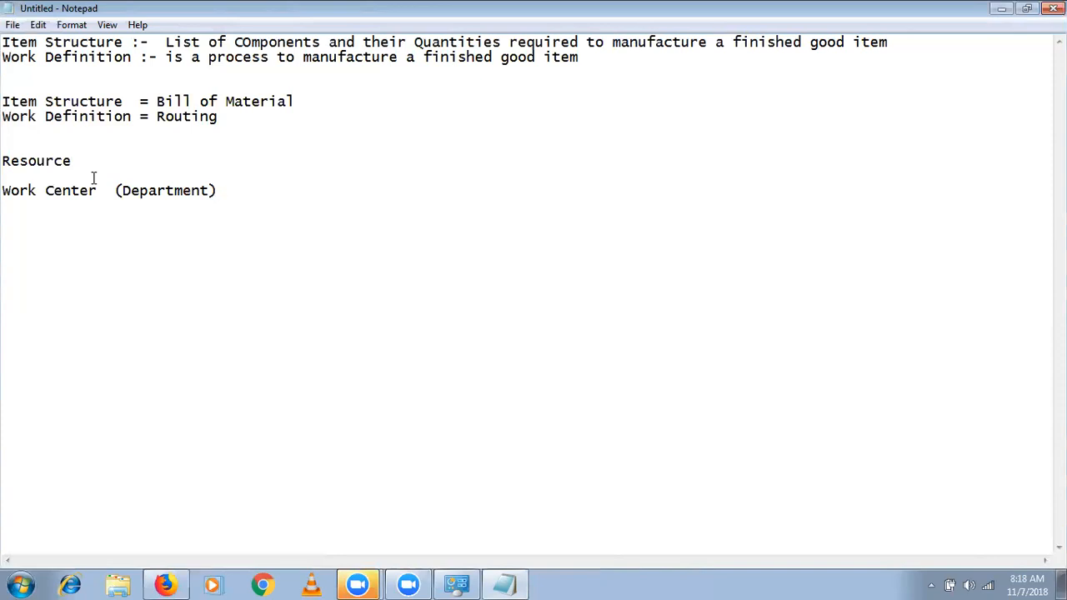
- Fill the blank line with "Work Area" and change the Resource line to "Production Resources"
type("Work Area")
left_click(75, 160)
type("s")
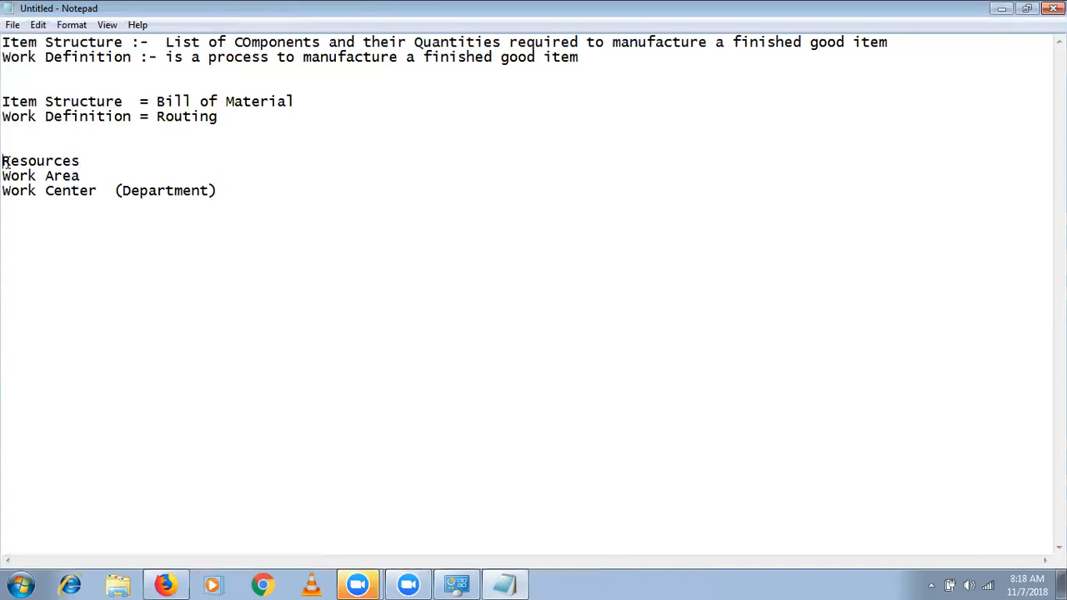
left_click(2, 161)
type("Productio")
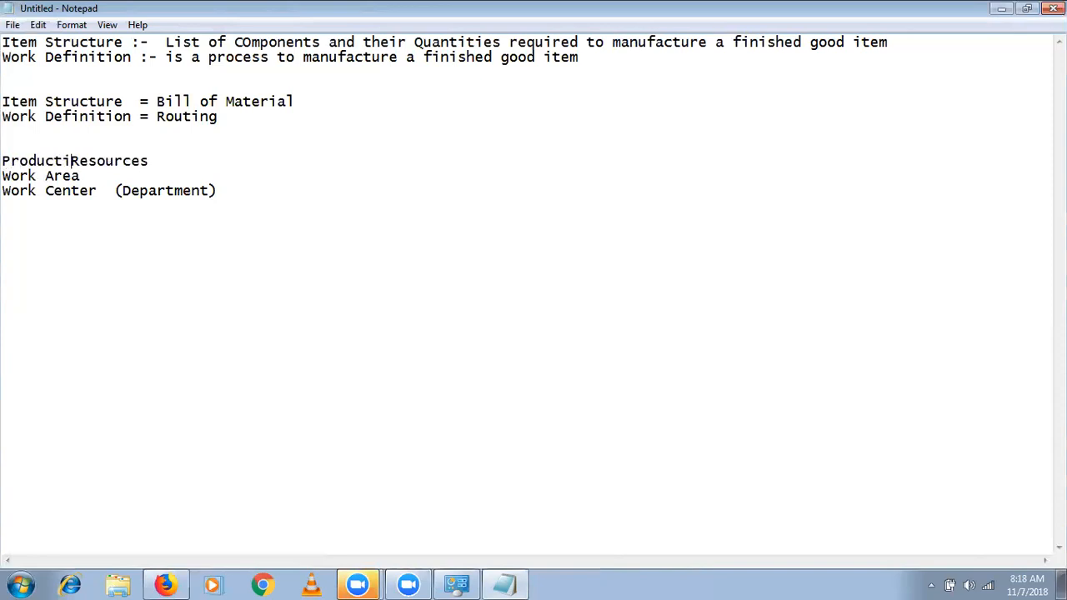
type("n")
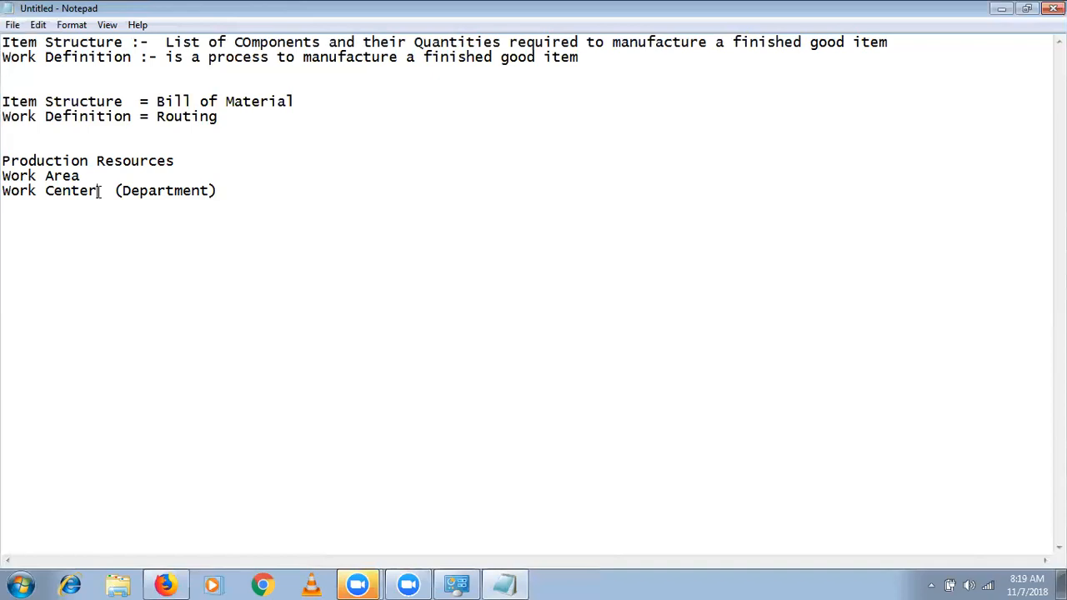
- Add the line "Standard Operation" below the Work Center line
left_click(248, 185)
key("Return")
type("Standard Operation")
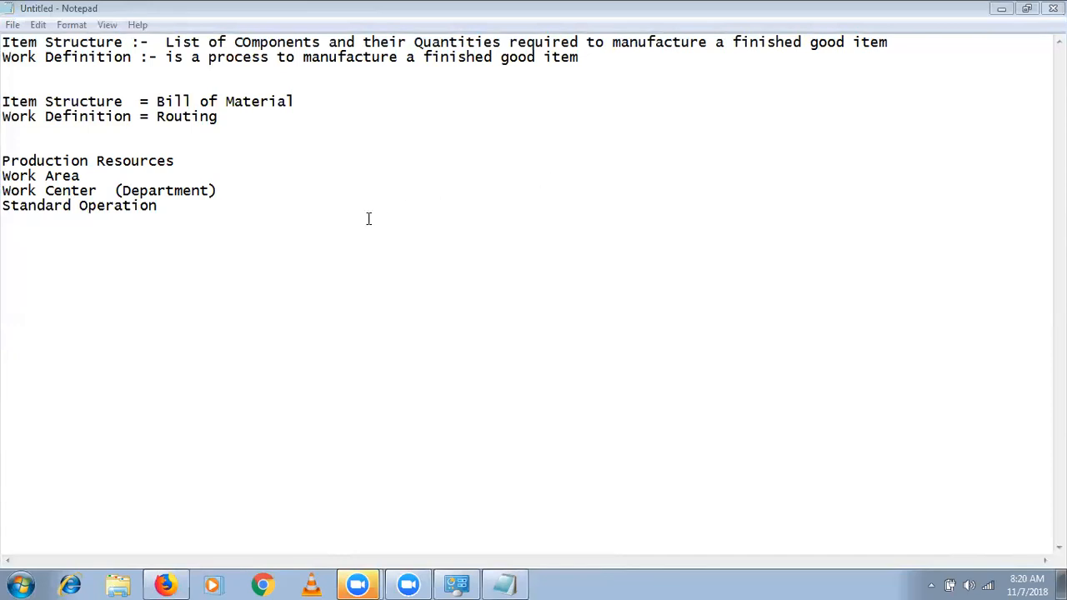
- Highlight the term "Work Definition" and the list of setup items from Production Resources to Standard Operation to review them
left_click(261, 238)
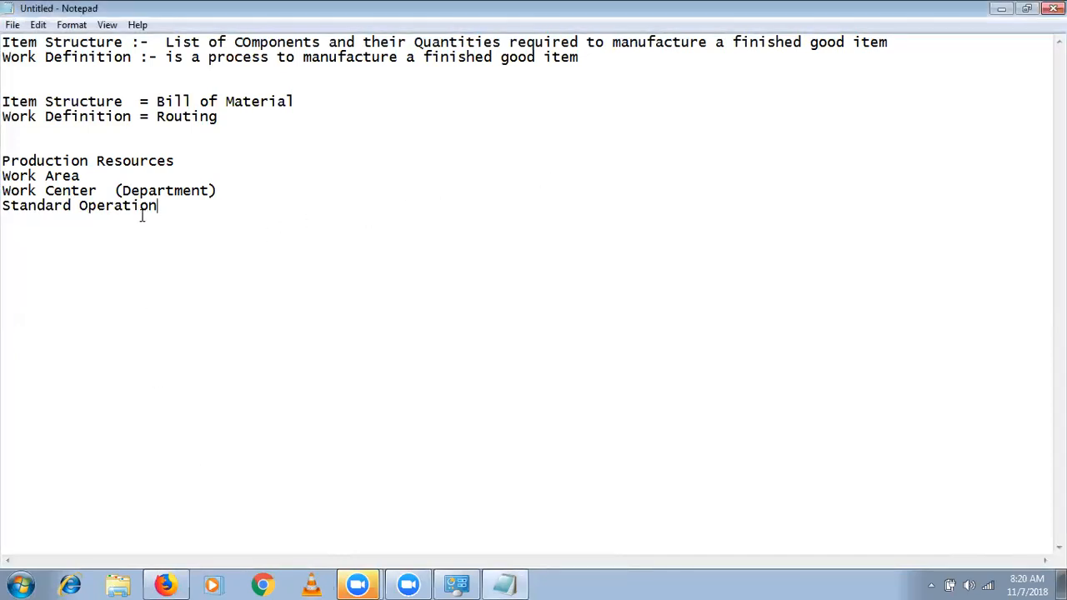
left_click(131, 119)
left_click_drag(131, 119, 4, 124)
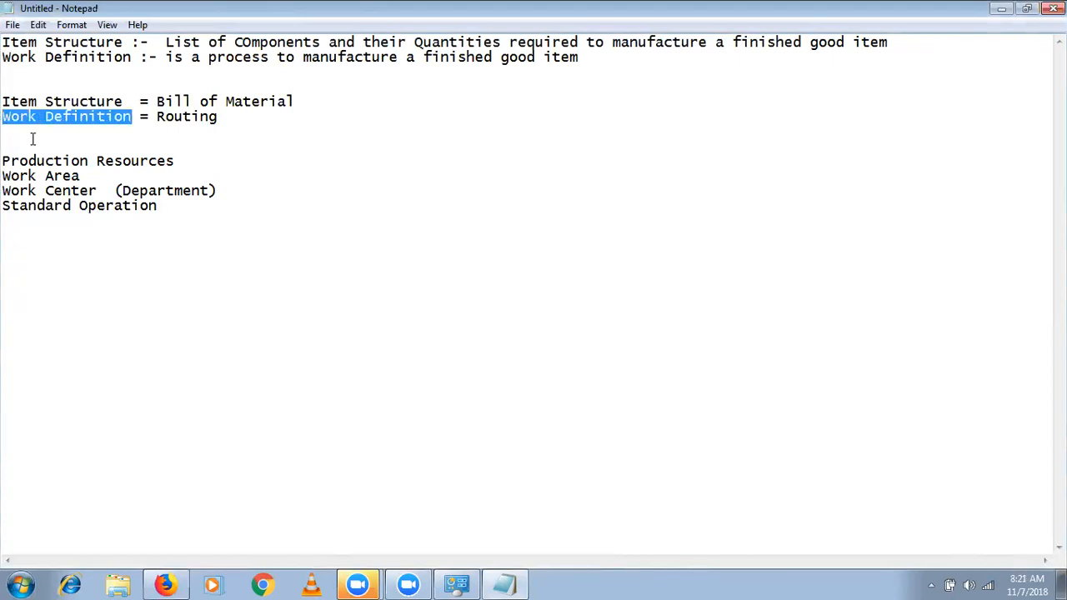
left_click(147, 210)
left_click_drag(146, 210, 2, 160)
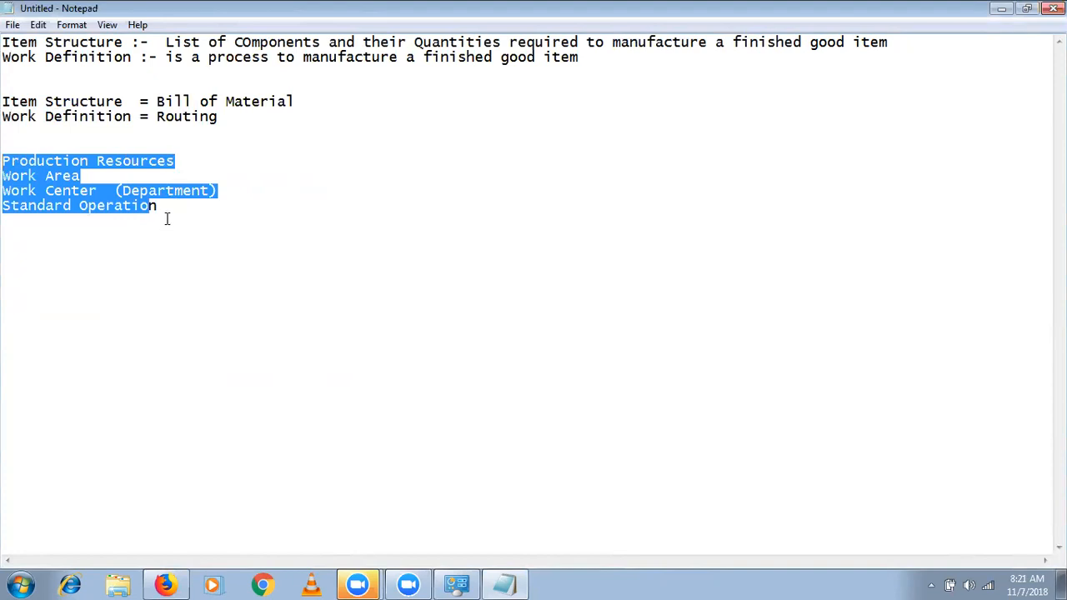
left_click(167, 206)
left_click_drag(167, 206, 4, 161)
left_click(6, 159)
left_click_drag(15, 159, 98, 236)
- Switch to Firefox and change the Oracle setup offering to Manufacturing and Supply Chain Materials Management
left_click(165, 583)
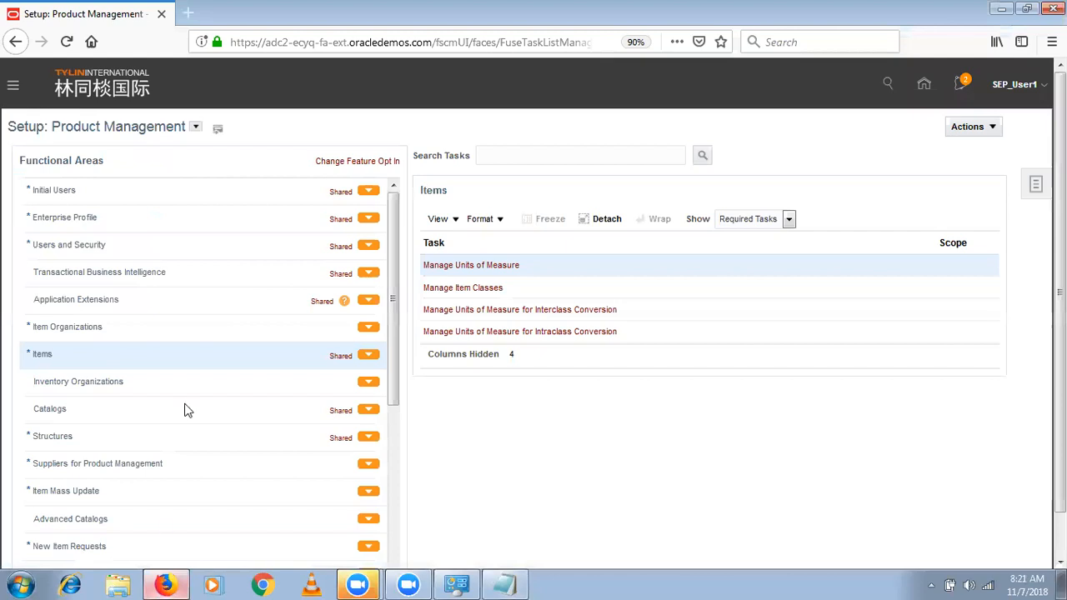
left_click(195, 129)
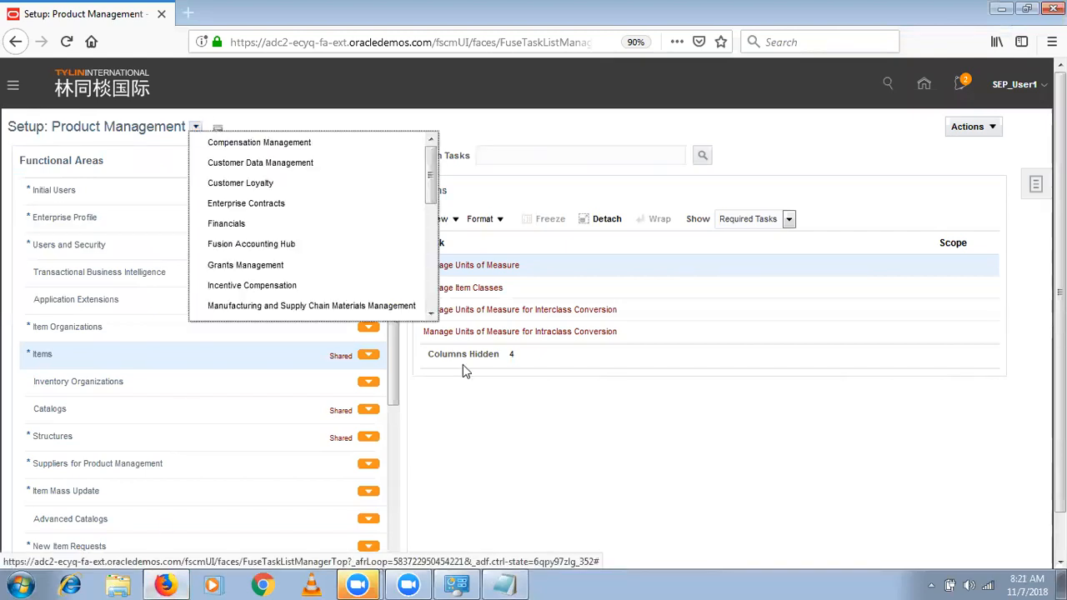
left_click(409, 305)
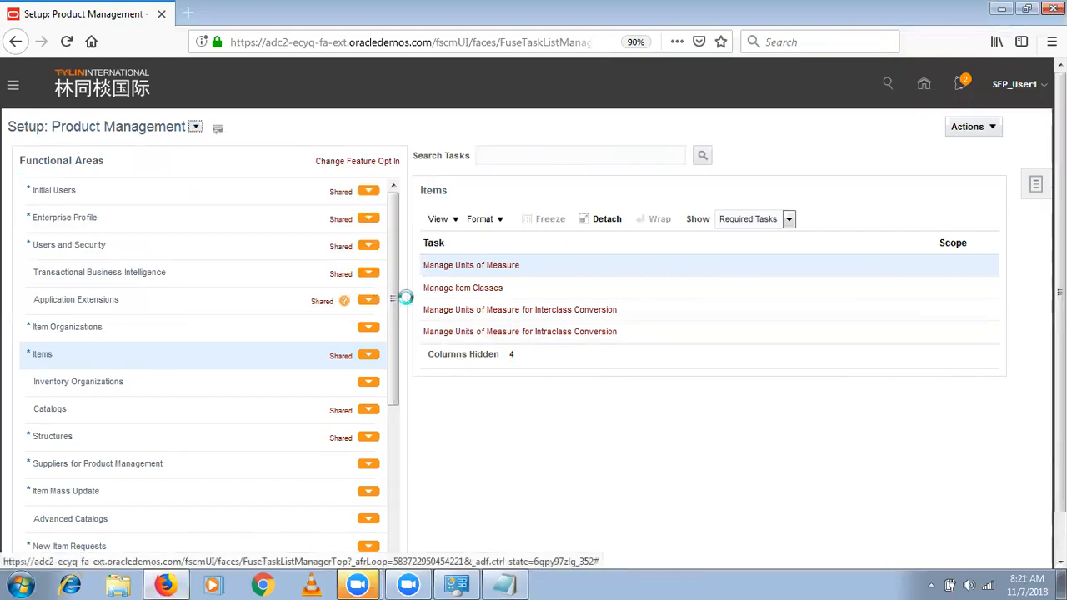
- Open the Manufacturing Master Data functional area and set its task list to show All Tasks
left_click(393, 510)
left_click(183, 369)
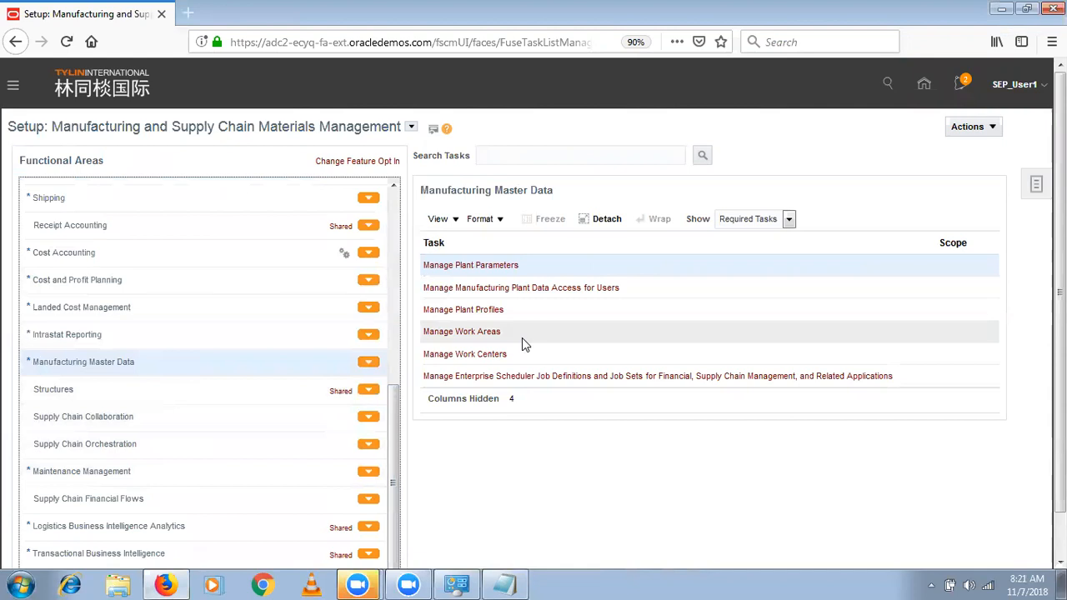
left_click(742, 229)
left_click(737, 237)
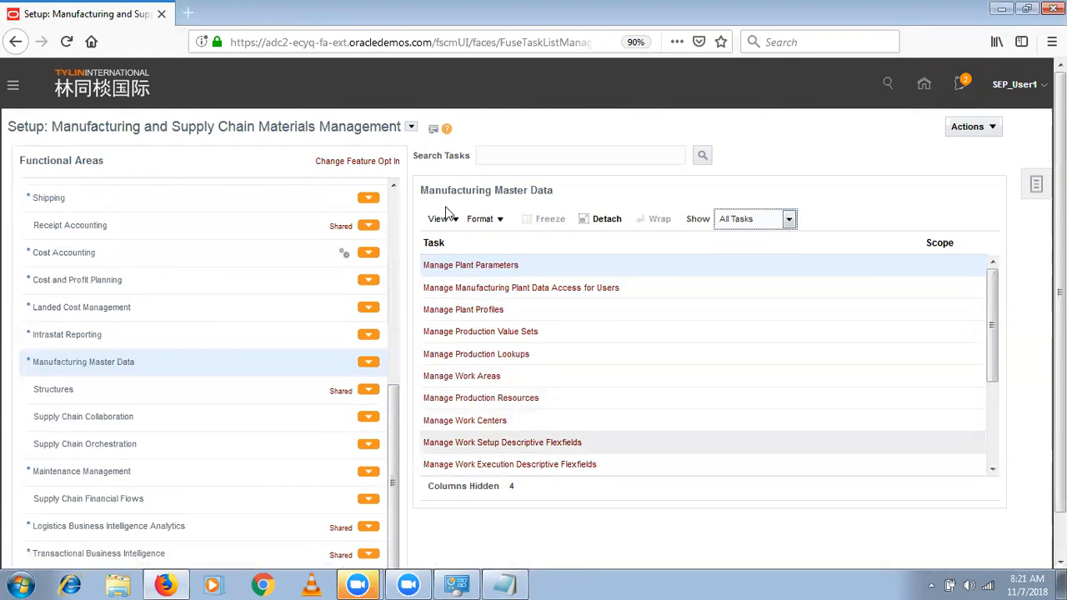
left_click(14, 87)
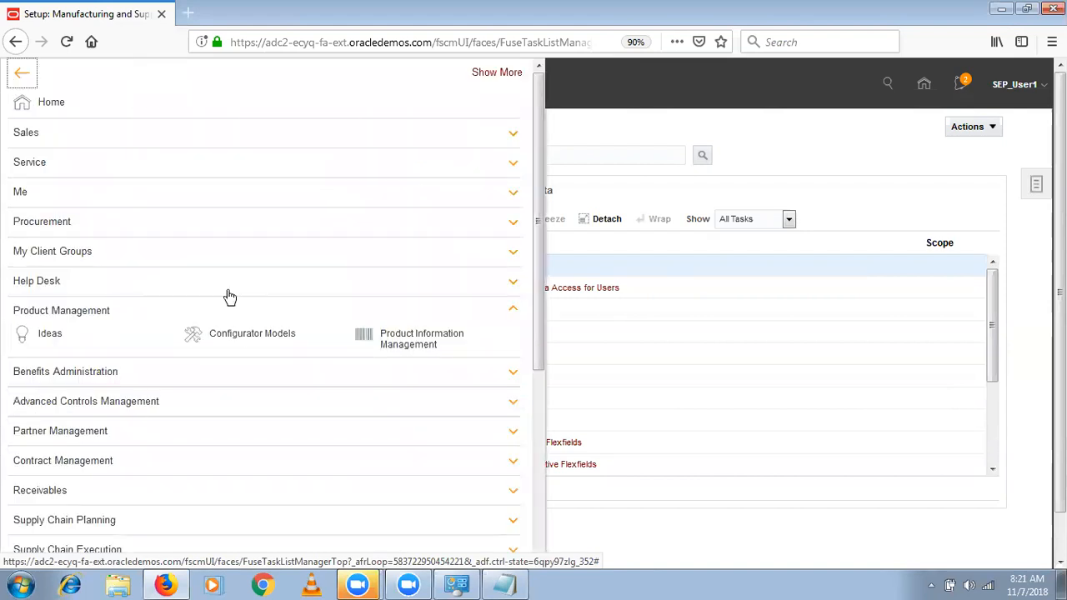
scroll(540, 498, "down", 5)
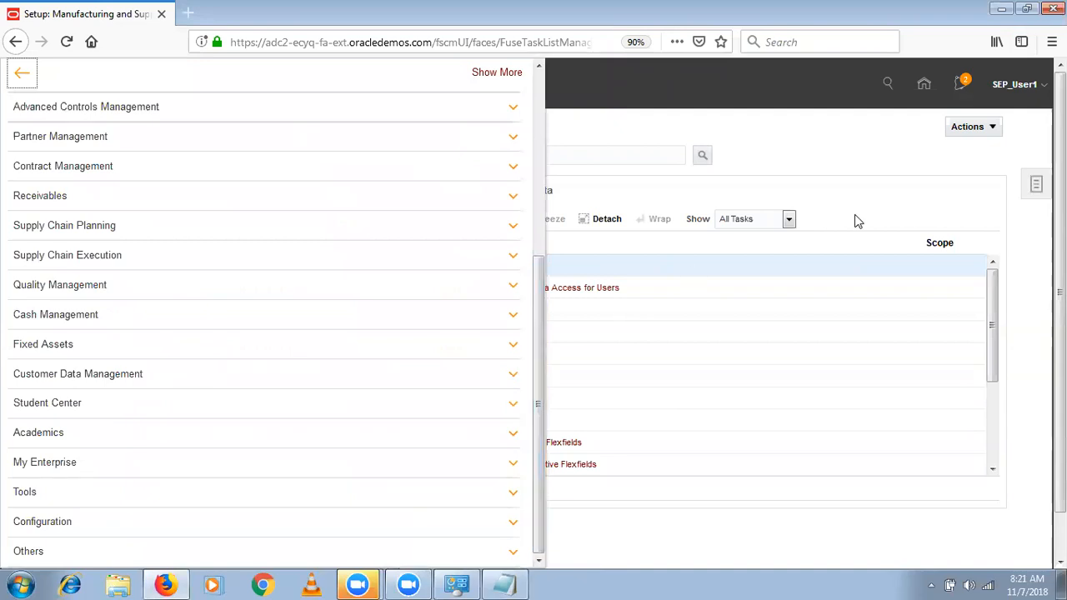
left_click(859, 140)
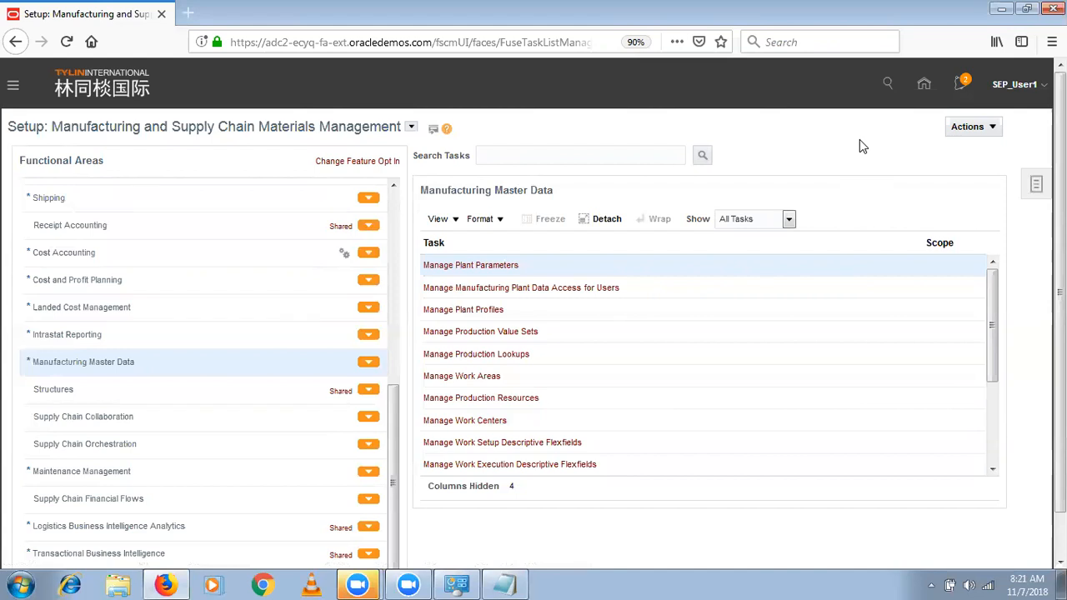
- Open the Initial Users functional area, show All Tasks, and open the Create Implementation Users task
scroll(397, 203, "up", 8)
left_click(240, 194)
left_click(759, 225)
left_click(759, 238)
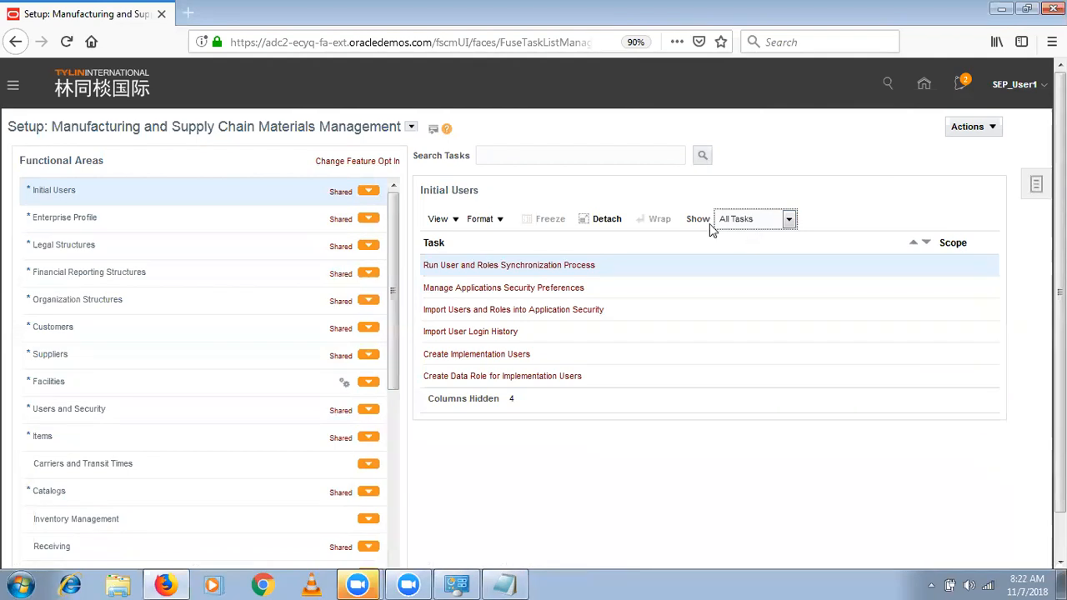
left_click(511, 356)
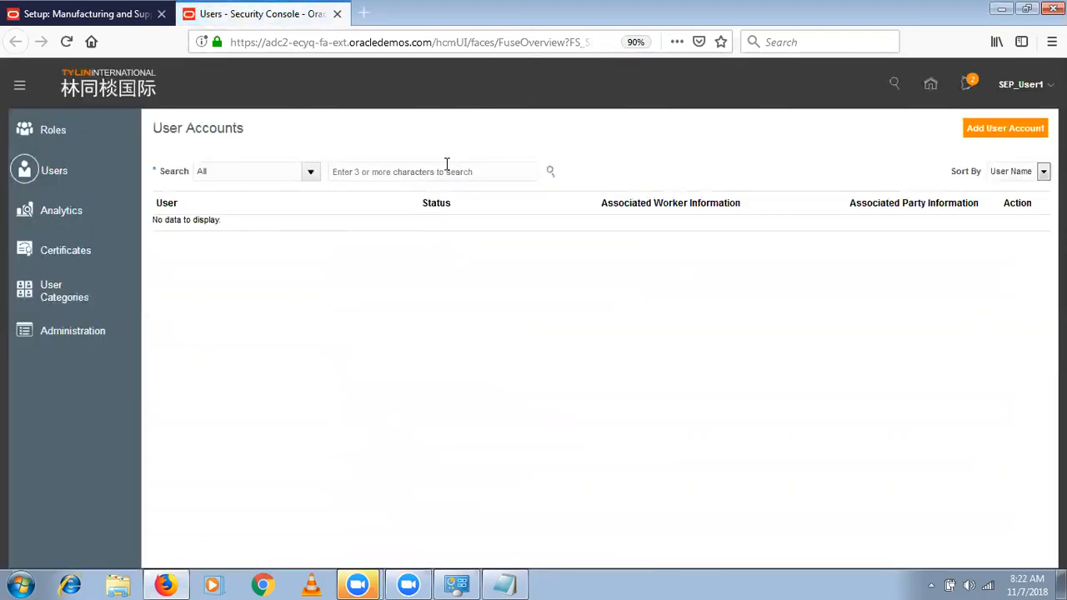
- Search the user accounts for "SEP_U" and open the SEP_User1 account for editing
left_click(447, 164)
type("S")
type("EP_u")
type("U")
left_click(550, 171)
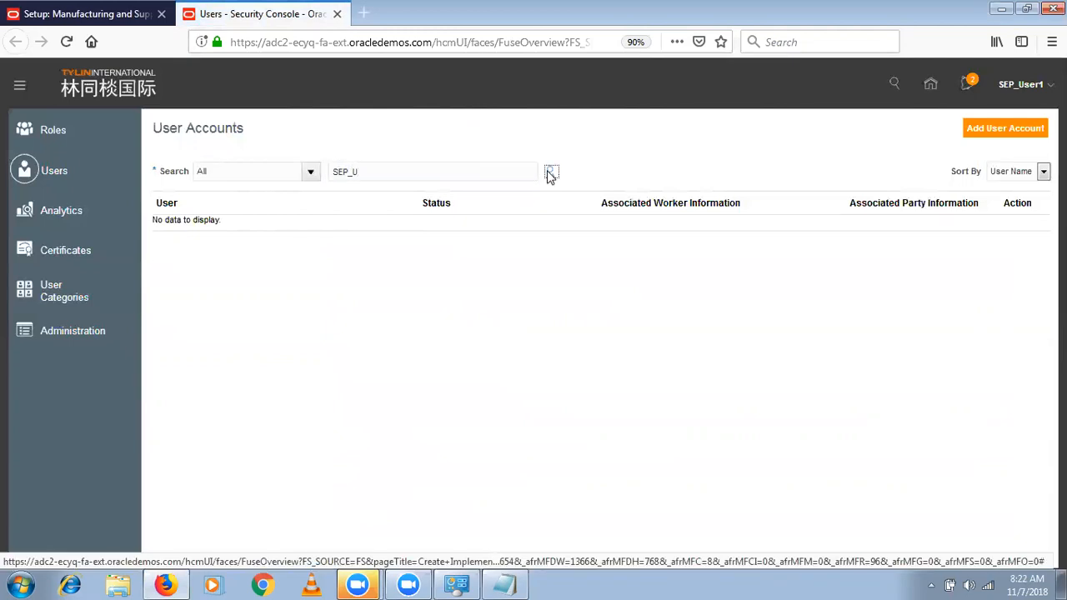
left_click(230, 241)
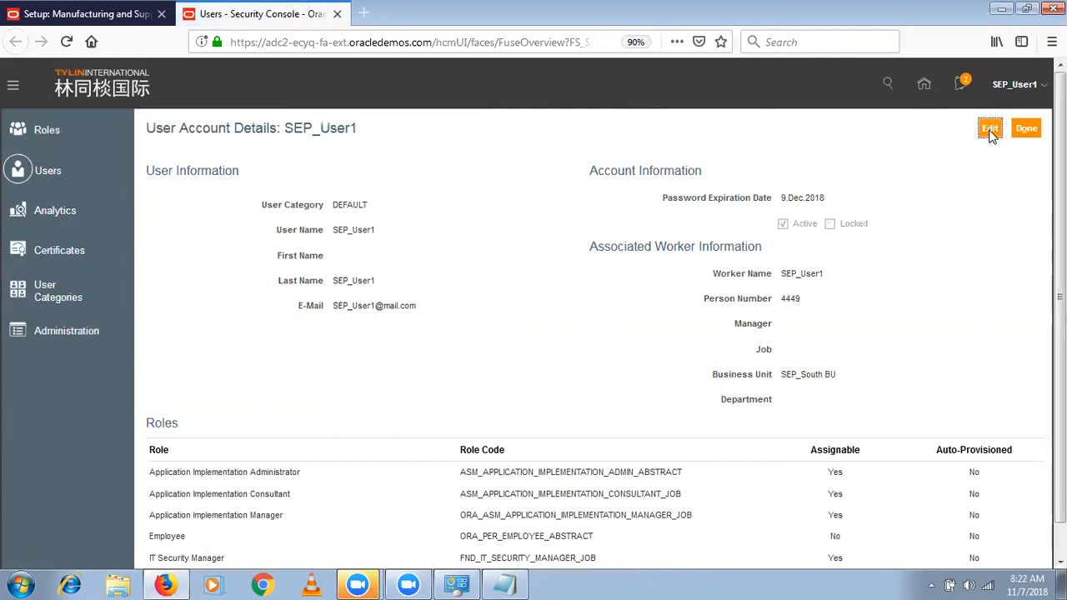
left_click(990, 132)
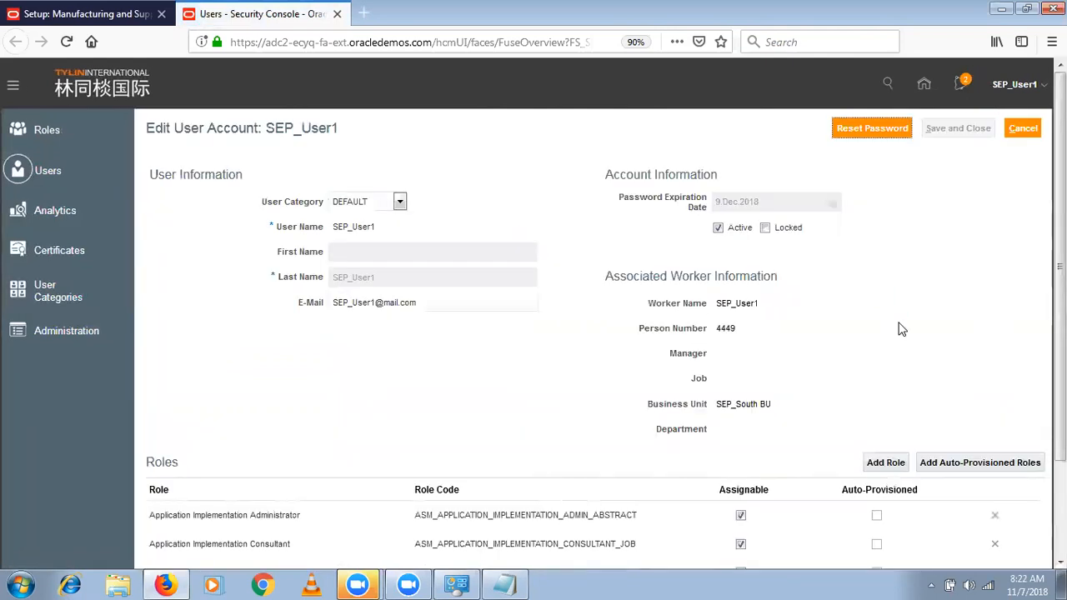
- Add the Production Supervisor role (ORA_WIE_PRODUCTION_SUPERVISOR_JOB) to the user account
left_click(878, 463)
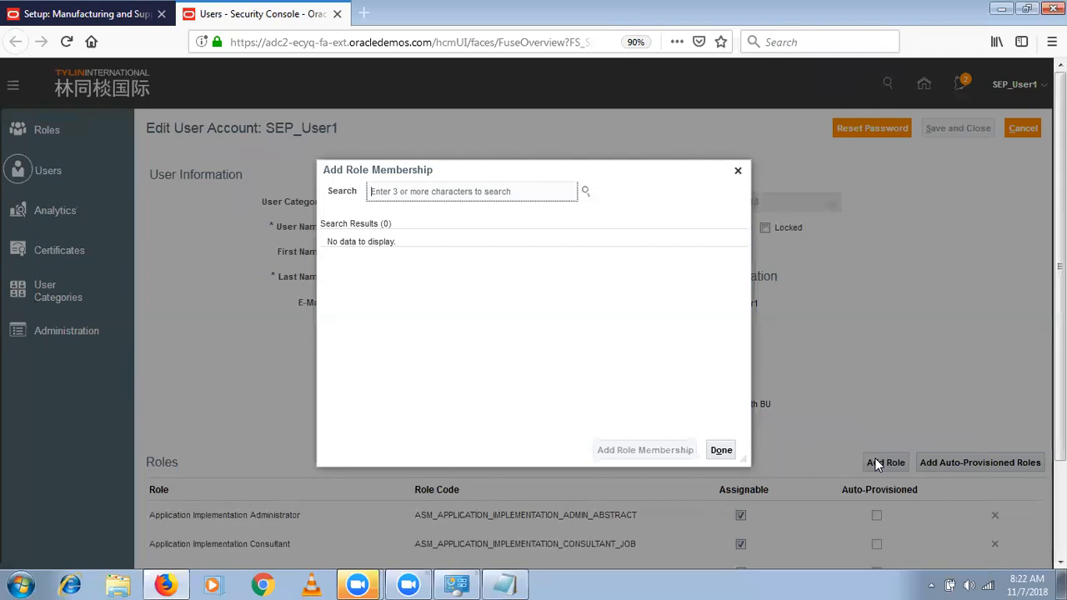
type("Prod")
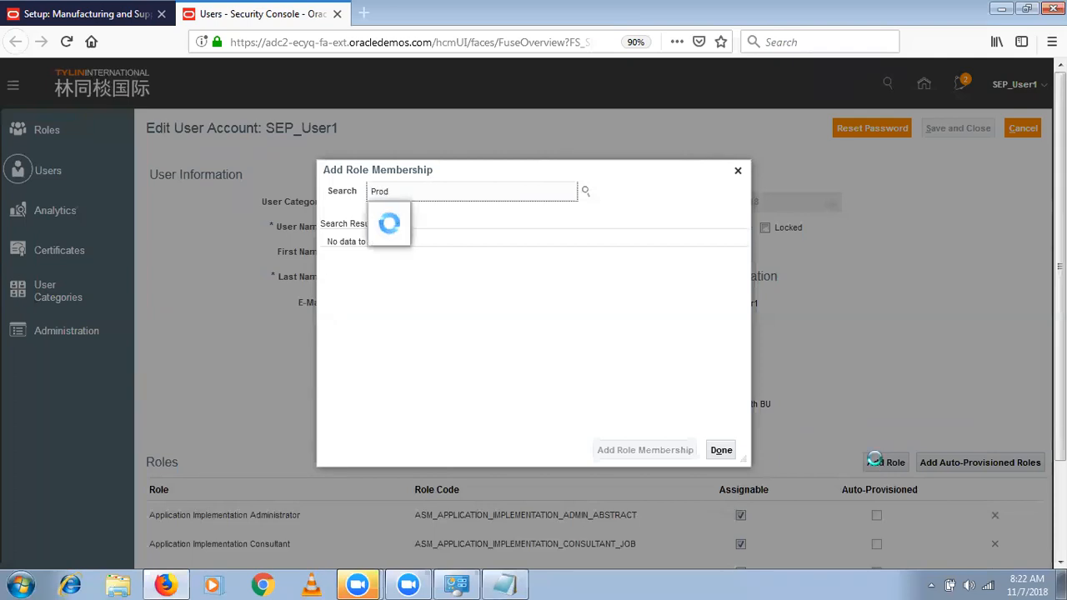
scroll(529, 375, "down", 3)
scroll(528, 374, "down", 3)
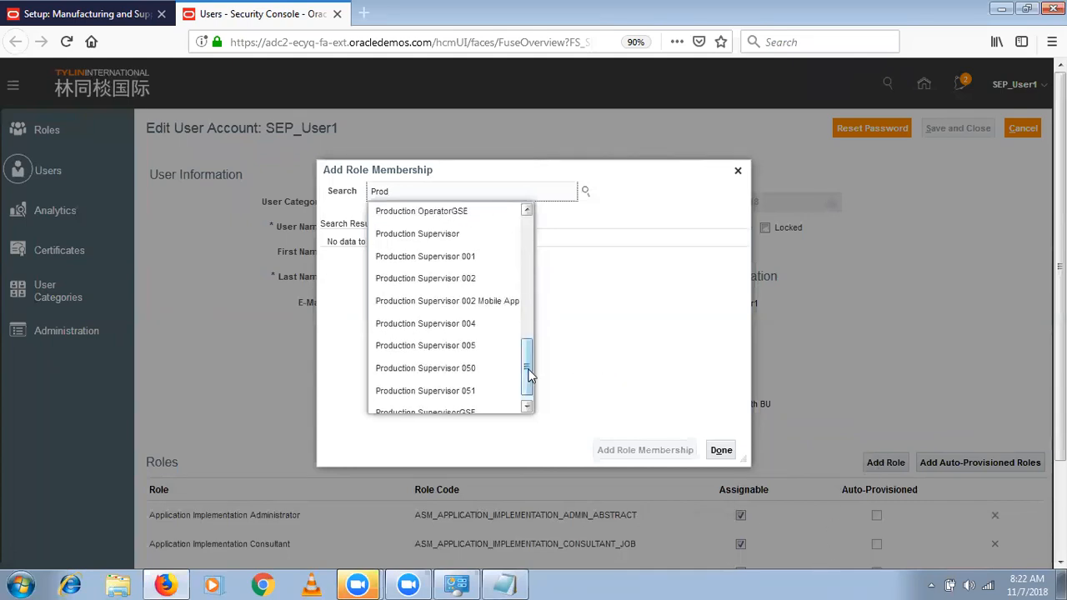
left_click(456, 239)
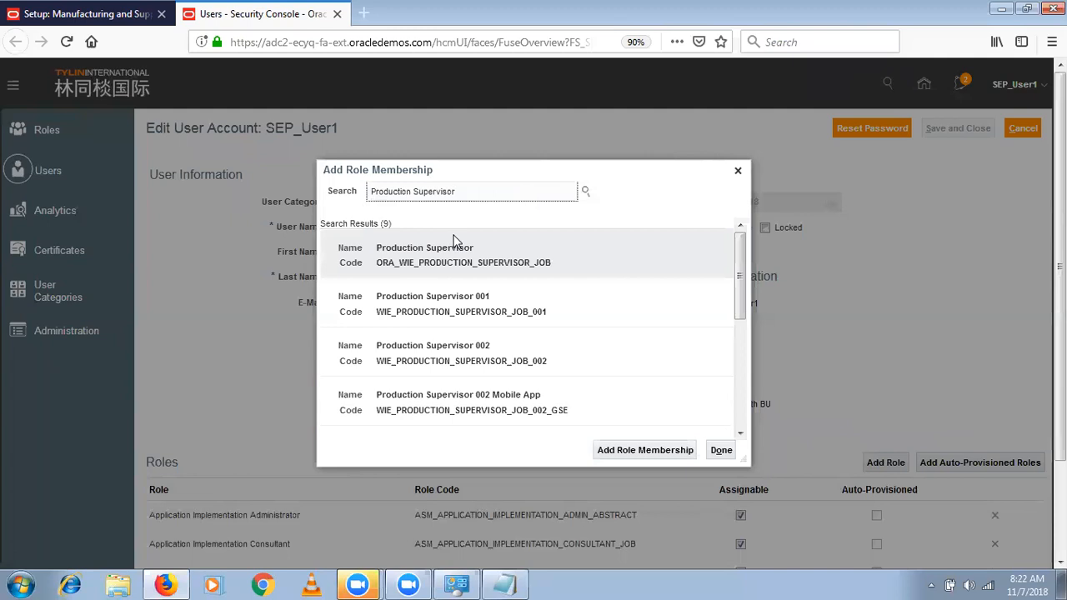
left_click(654, 453)
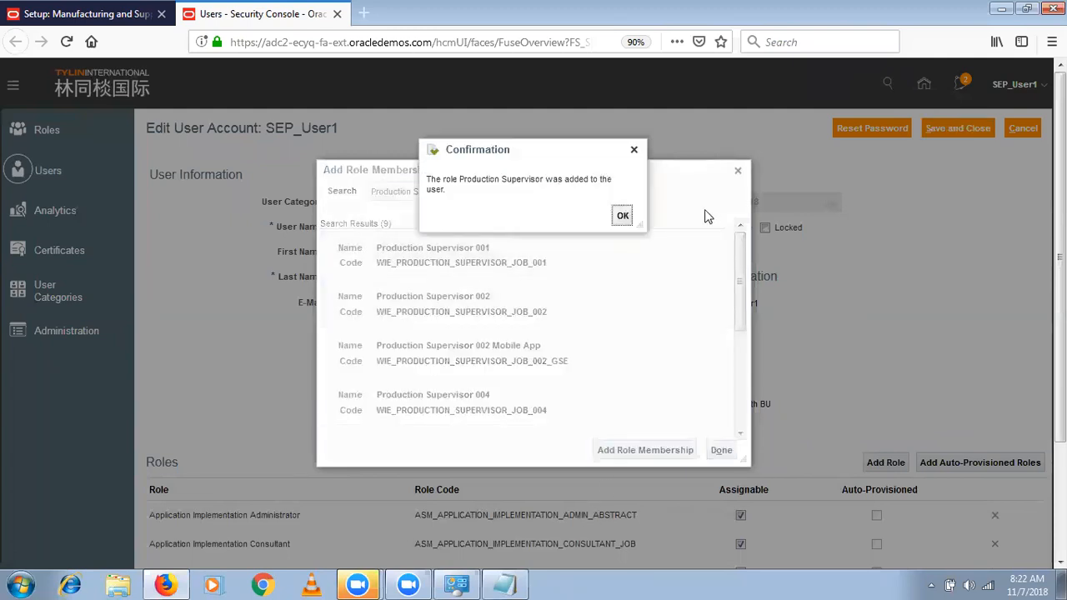
left_click(622, 216)
- Find the Manufacturing Engineer role (ORA_WIS_MANUFACTURING_ENGINEER_JOB) with the search text "MAN" and add it to the user account
key("BackSpace")
key("BackSpace")
key("BackSpace")
key("BackSpace")
key("BackSpace")
key("BackSpace")
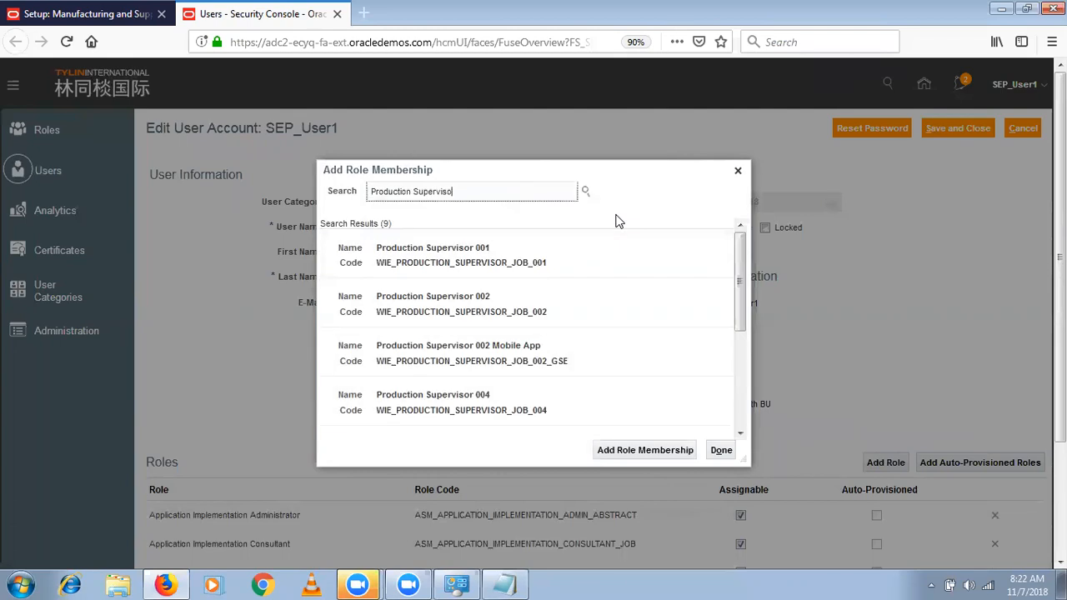
key("BackSpace")
key("BackSpace")
key("BackSpace")
key("BackSpace")
key("BackSpace")
key("BackSpace")
key("BackSpace")
key("BackSpace")
key("BackSpace")
key("BackSpace")
key("BackSpace")
key("BackSpace")
key("BackSpace")
key("BackSpace")
key("BackSpace")
type("MAN")
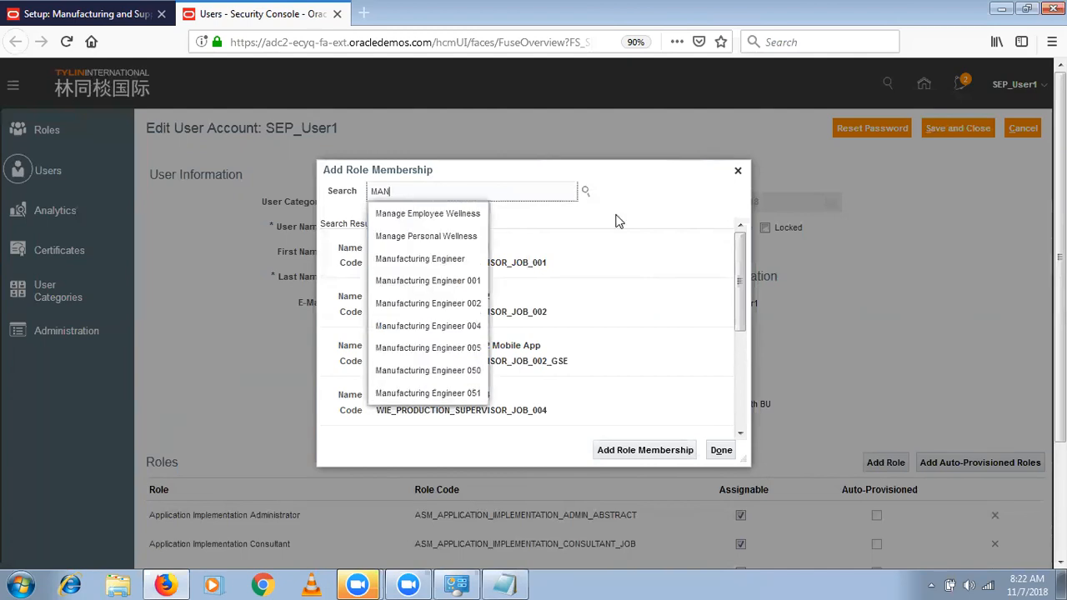
left_click(426, 259)
left_click(456, 260)
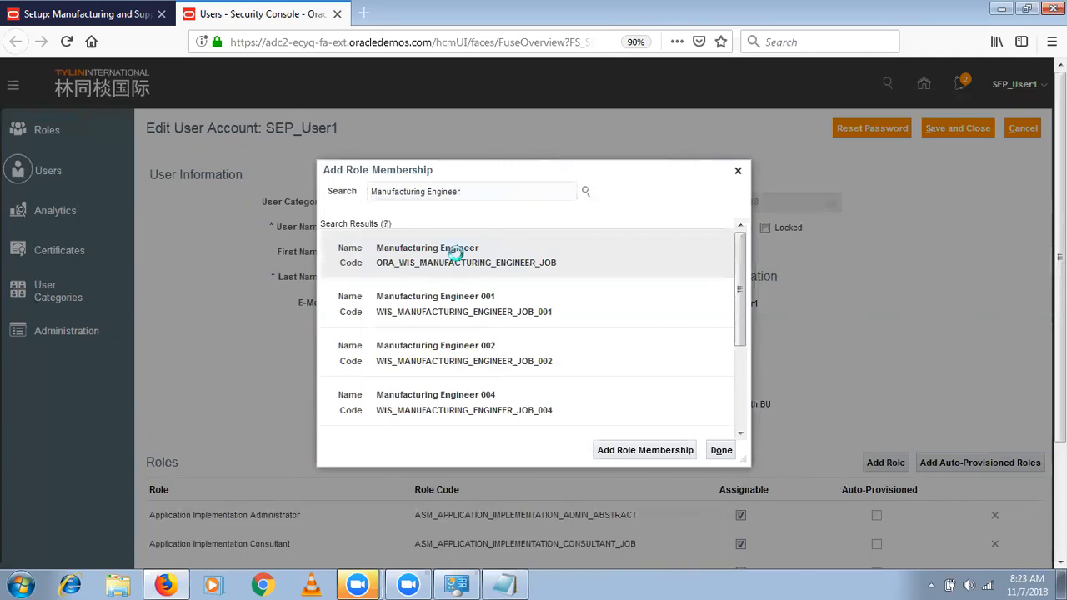
left_click(656, 449)
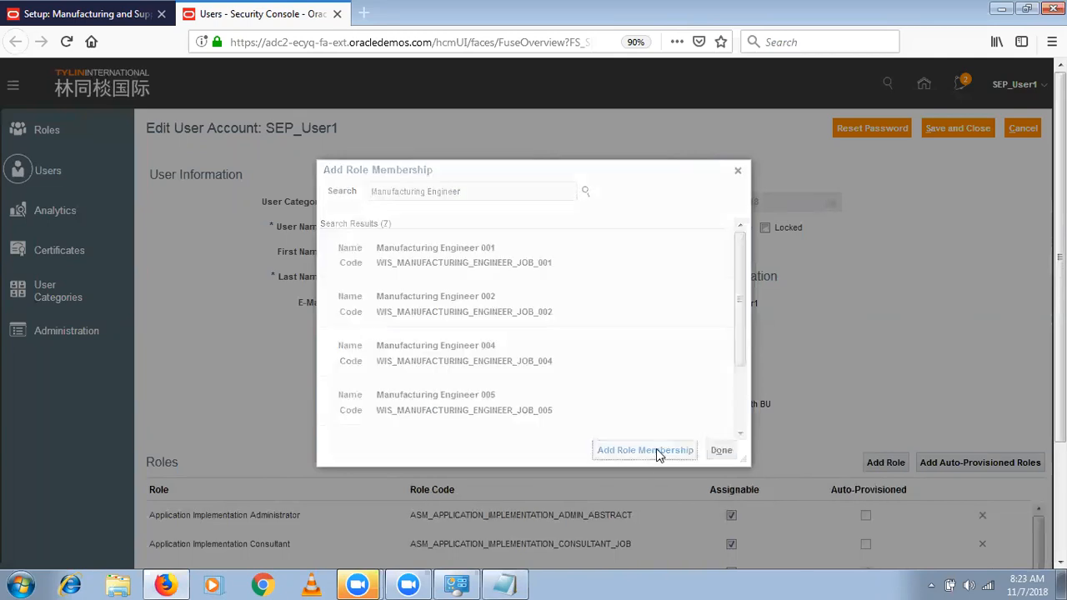
left_click(624, 213)
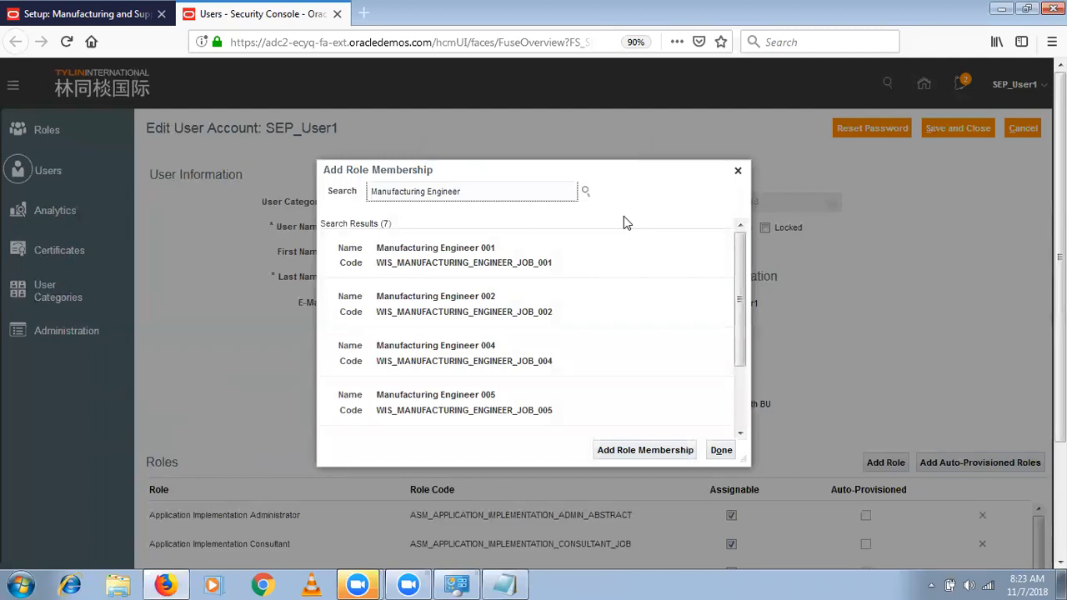
- Add the Production Operator role (ORA_WIE_PRODUCTION_OPERATOR_JOB) to the user account and finish adding role memberships
key("ctrl+a")
key("BackSpace")
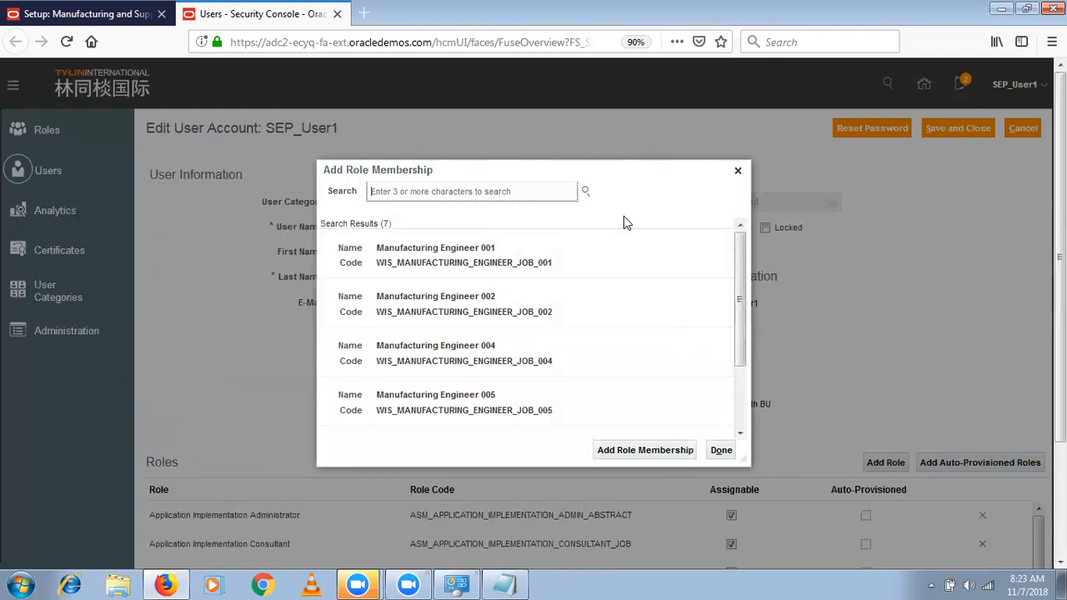
type("Product")
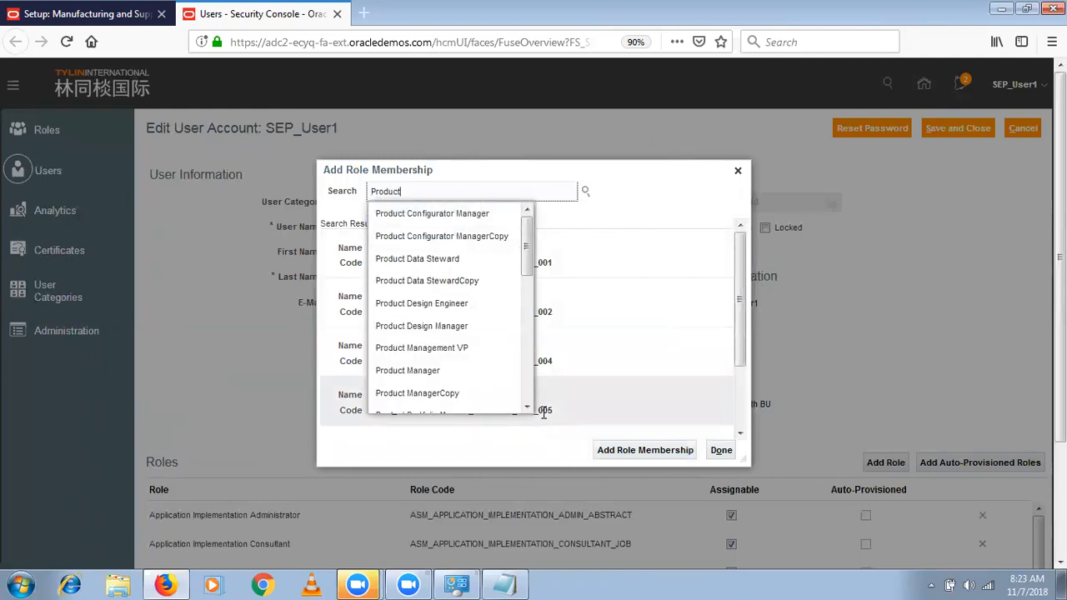
scroll(529, 392, "down", 5)
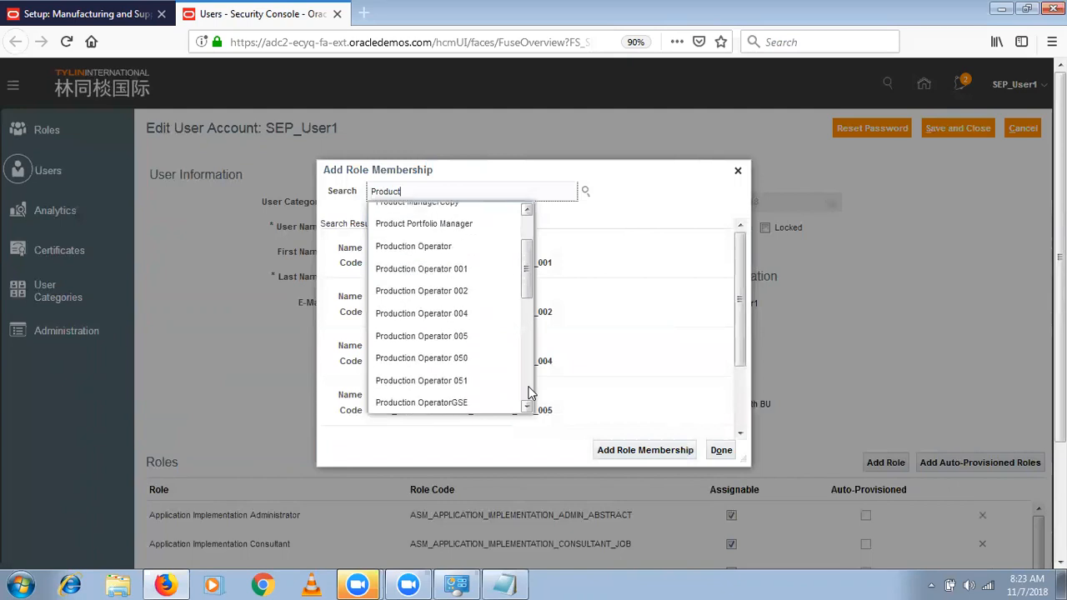
left_click(463, 250)
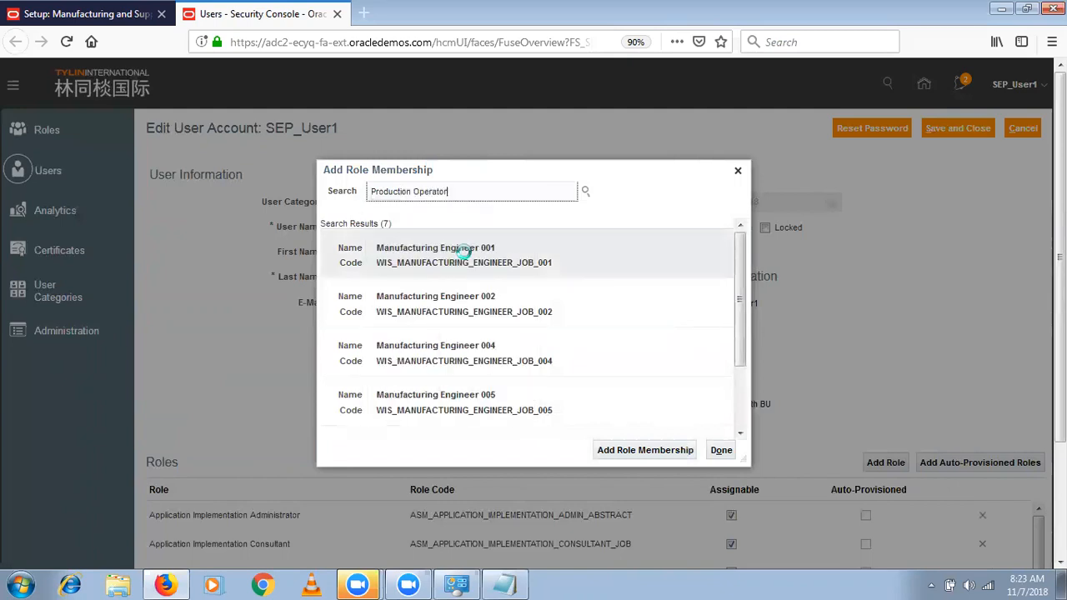
left_click(655, 450)
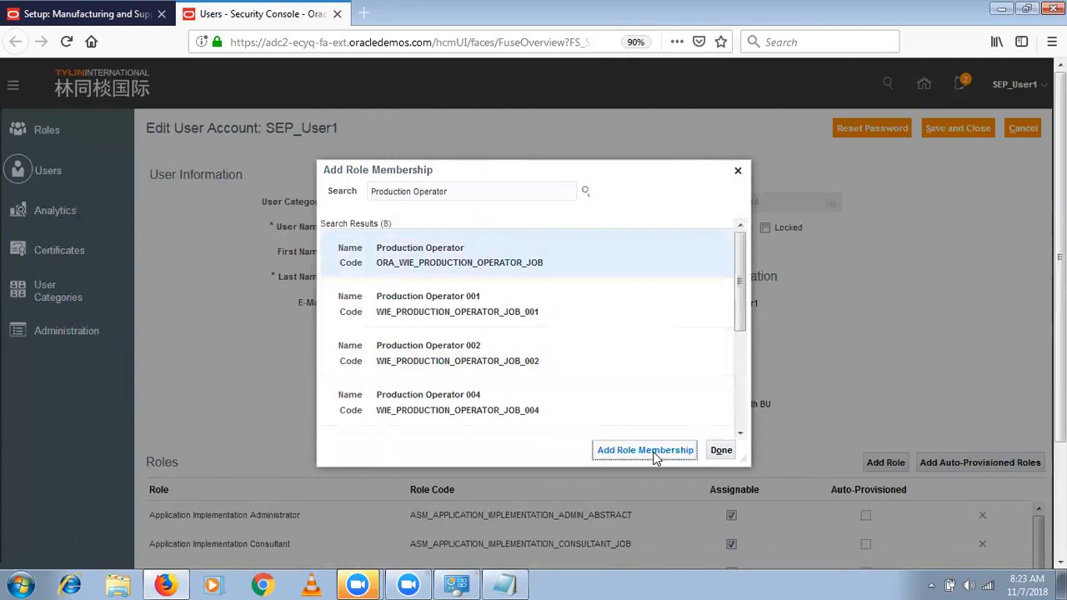
key("Return")
left_click(720, 451)
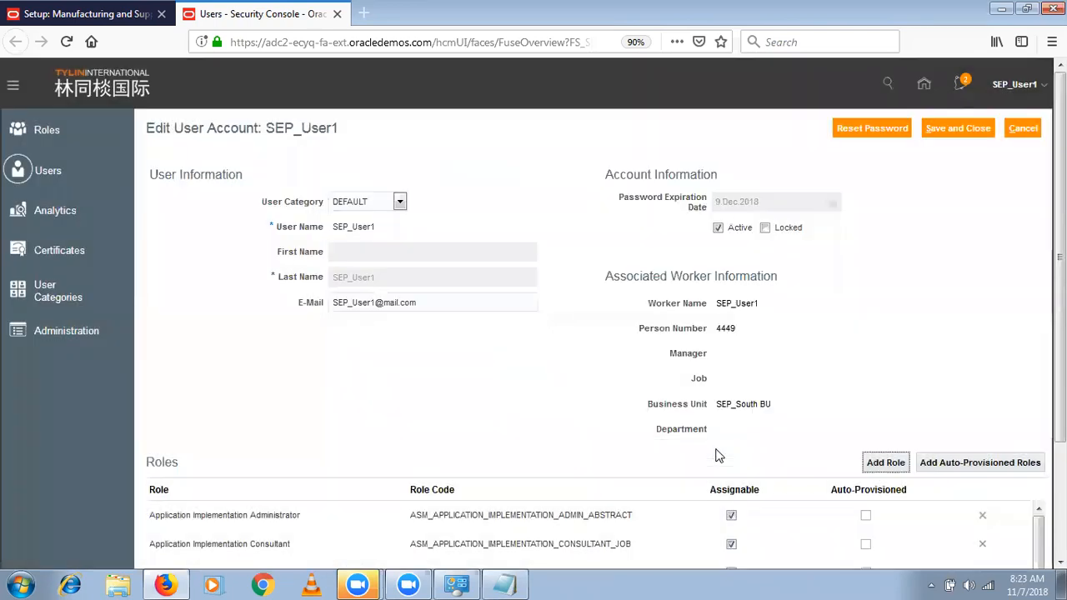
- Save and close the edited user account, checking the wireless connection and reloading the Security Console page
left_click(953, 133)
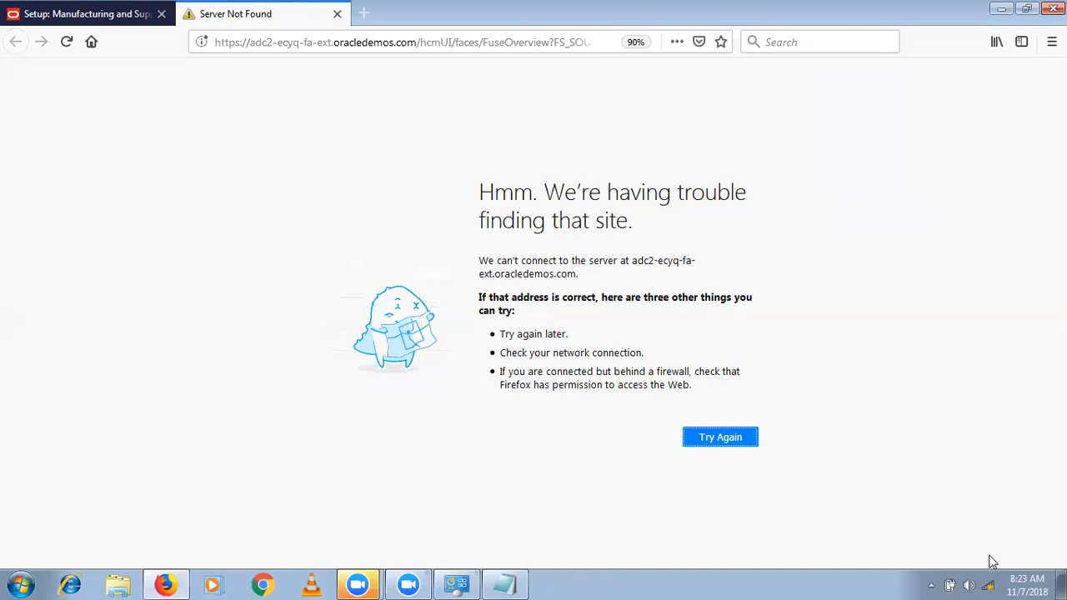
left_click(987, 585)
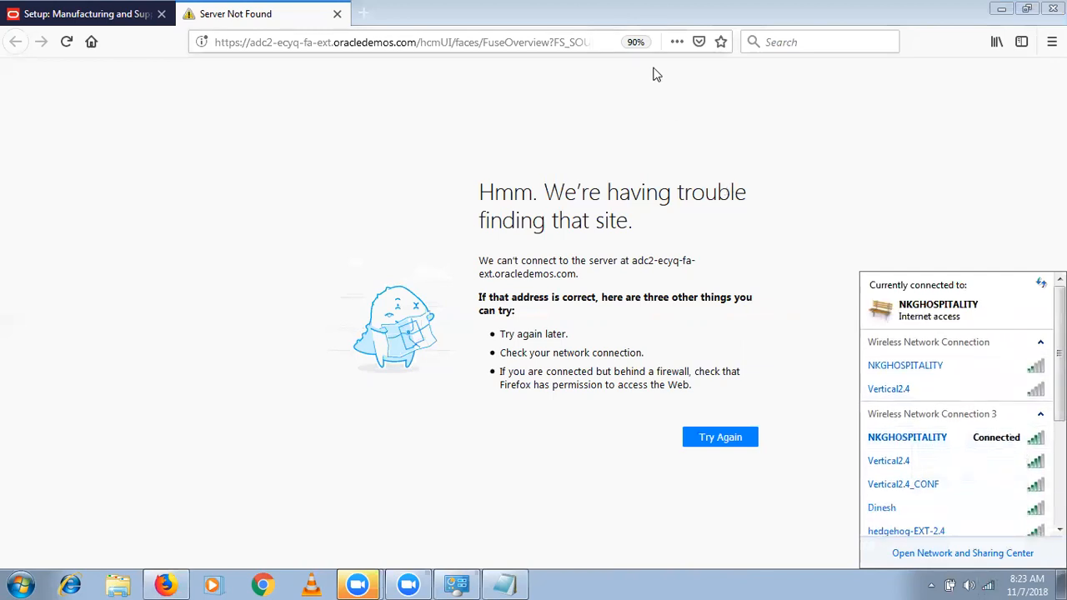
left_click(332, 47)
key("Return")
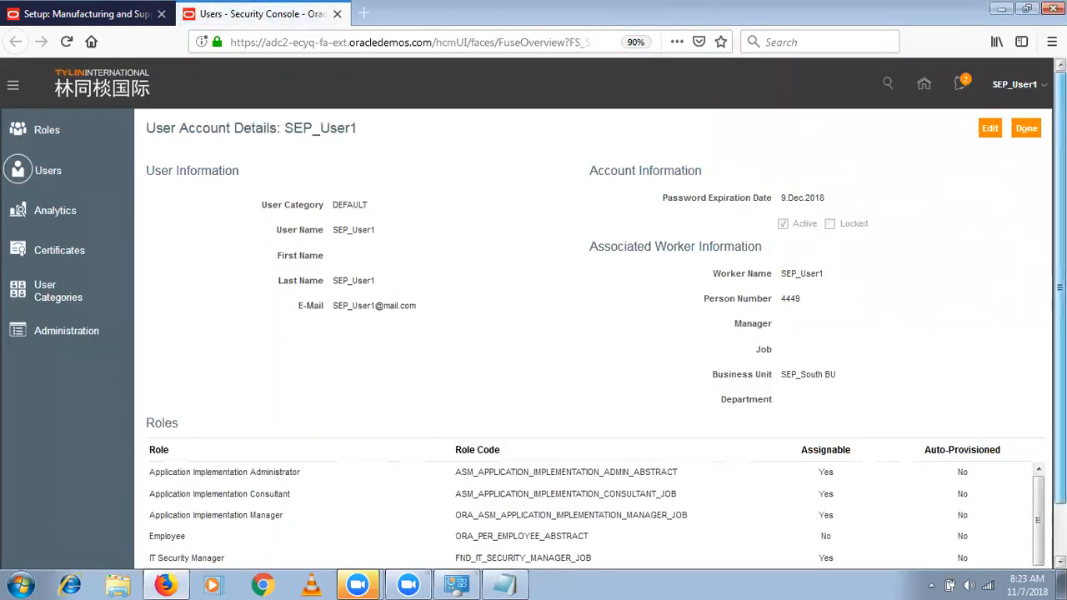
- Review the roles assigned to the user account and return to the user accounts list
scroll(584, 308, "down", 1)
scroll(584, 483, "down", 1)
left_click(1027, 74)
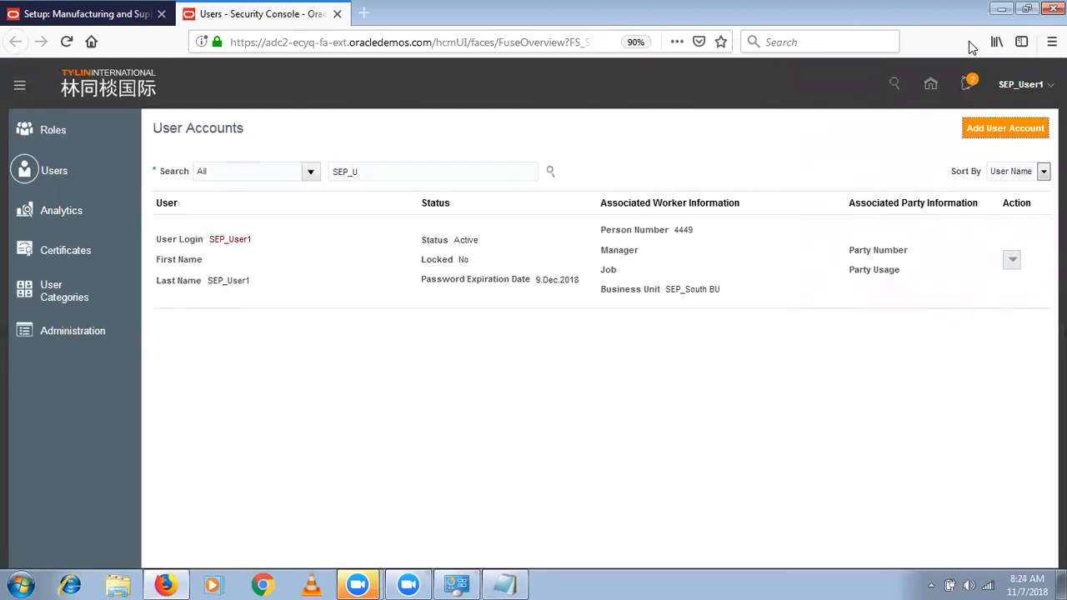
- Look up the Production Supervisor job role in the Security Console roles and examine the roles it includes
left_click(50, 131)
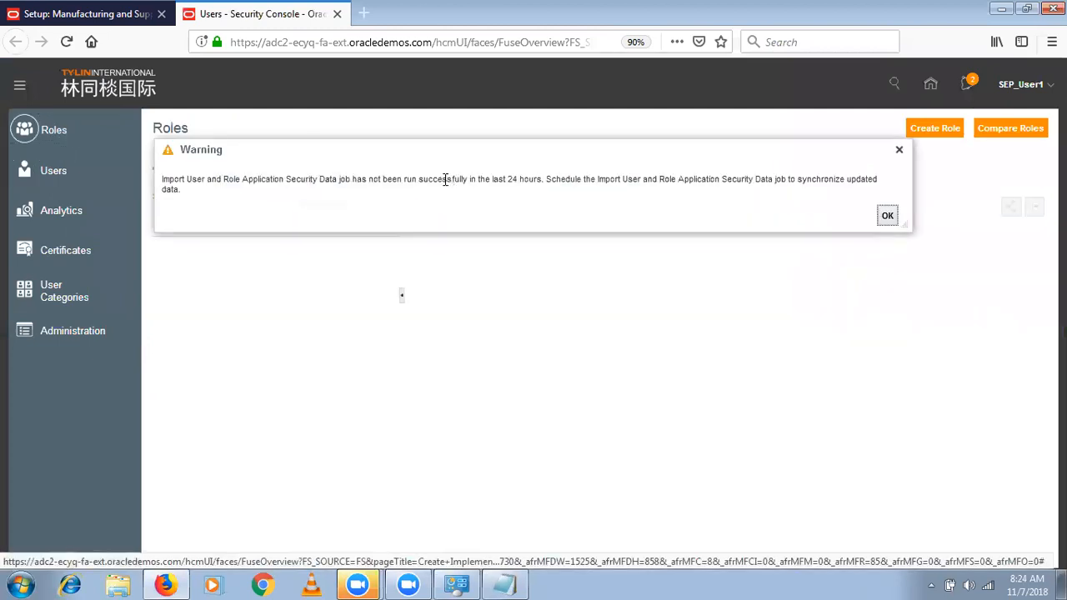
left_click(886, 215)
left_click(542, 172)
type("Production")
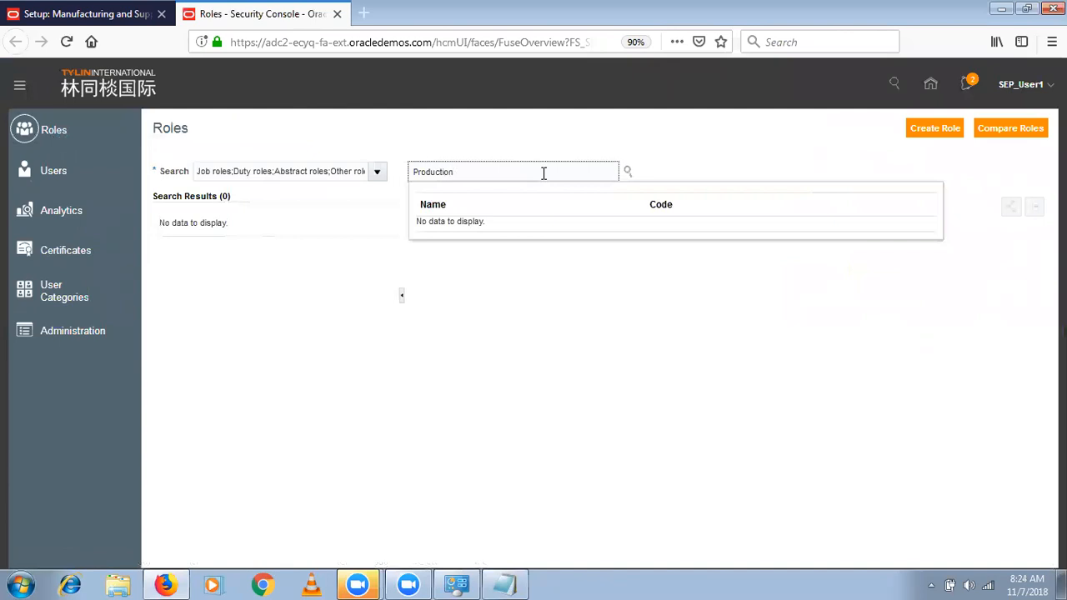
type(" S")
left_click(628, 172)
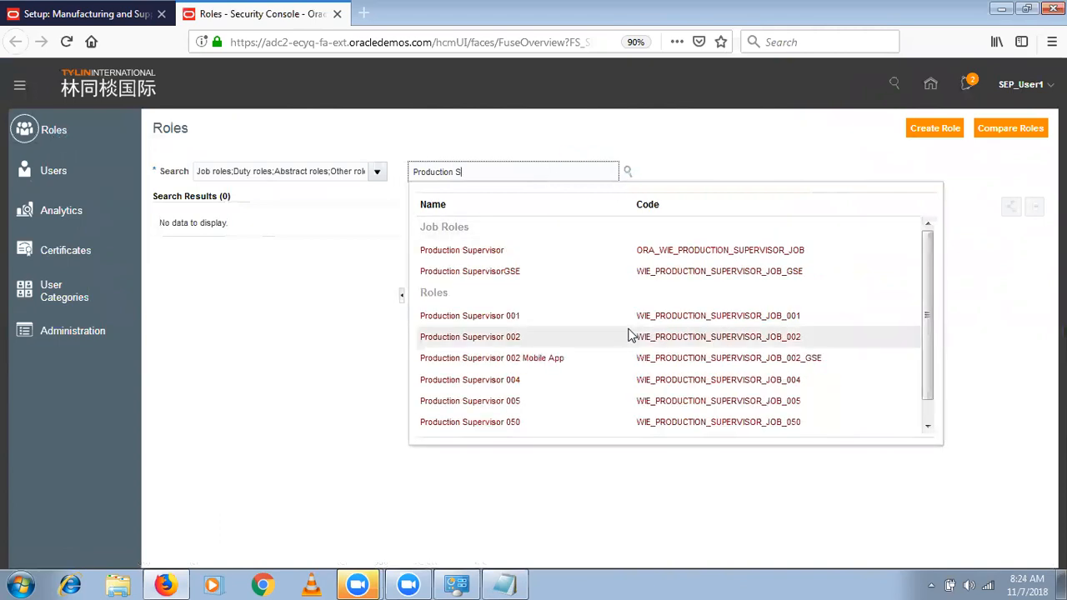
left_click(460, 251)
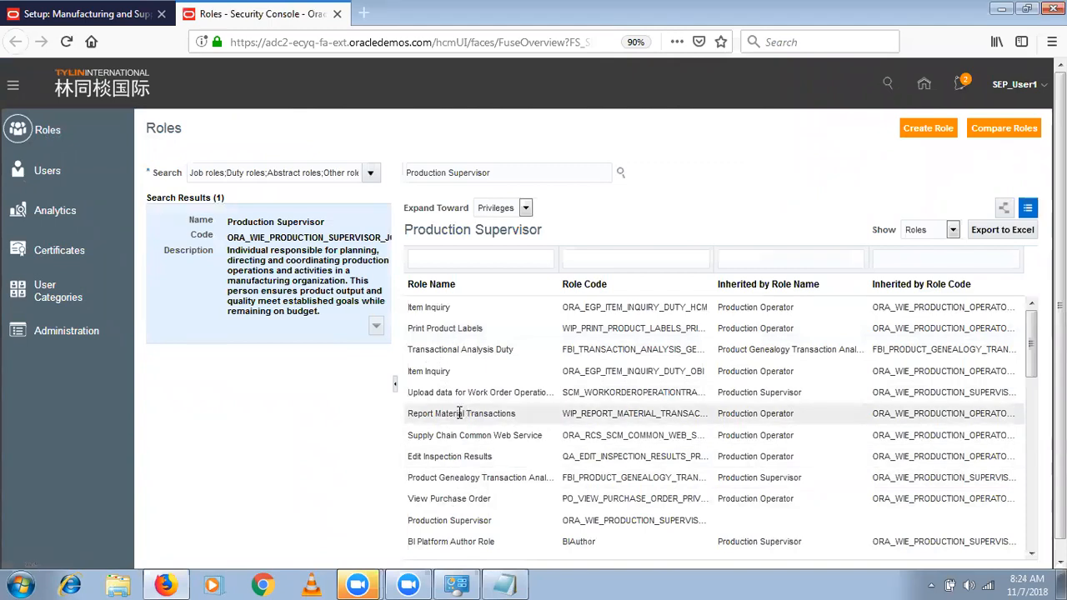
scroll(1030, 506, "down", 4)
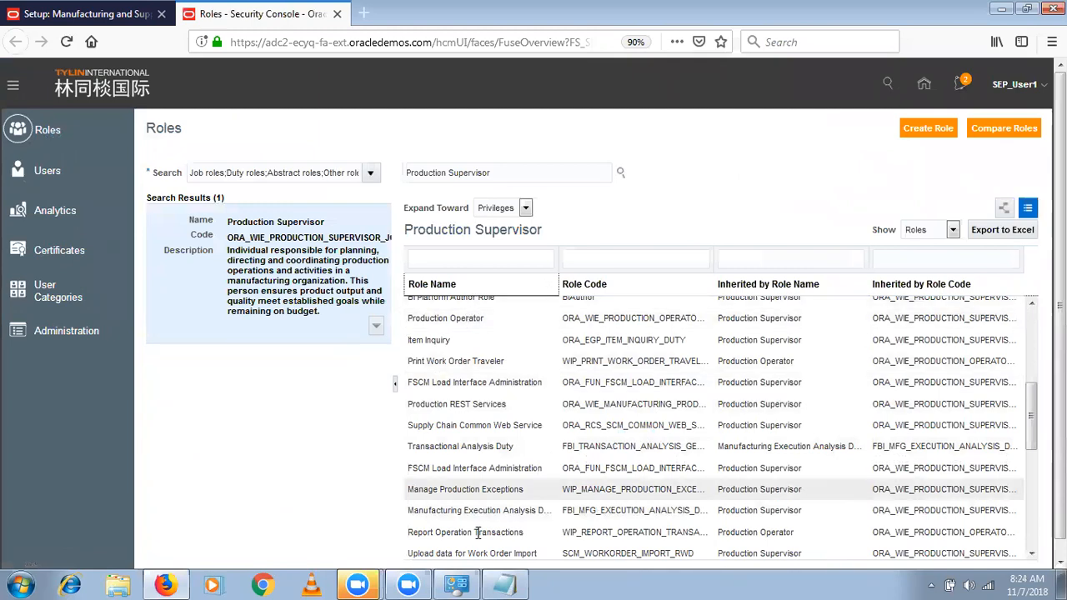
scroll(1034, 538, "down", 4)
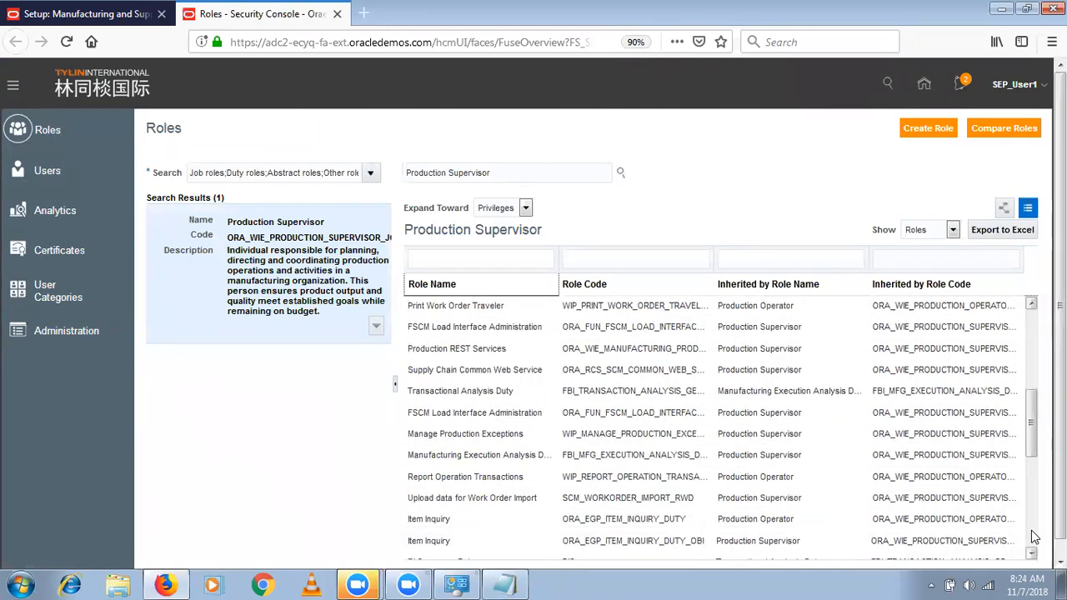
scroll(1034, 538, "down", 2)
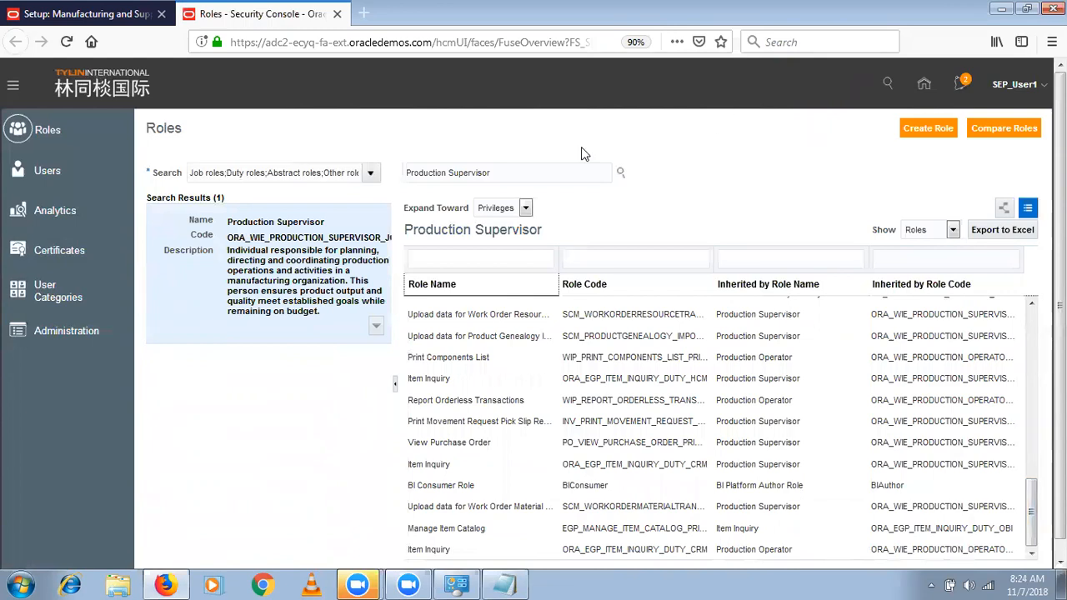
- Look up the Production Operator job role and examine the roles it includes
left_click(533, 181)
key("BackSpace")
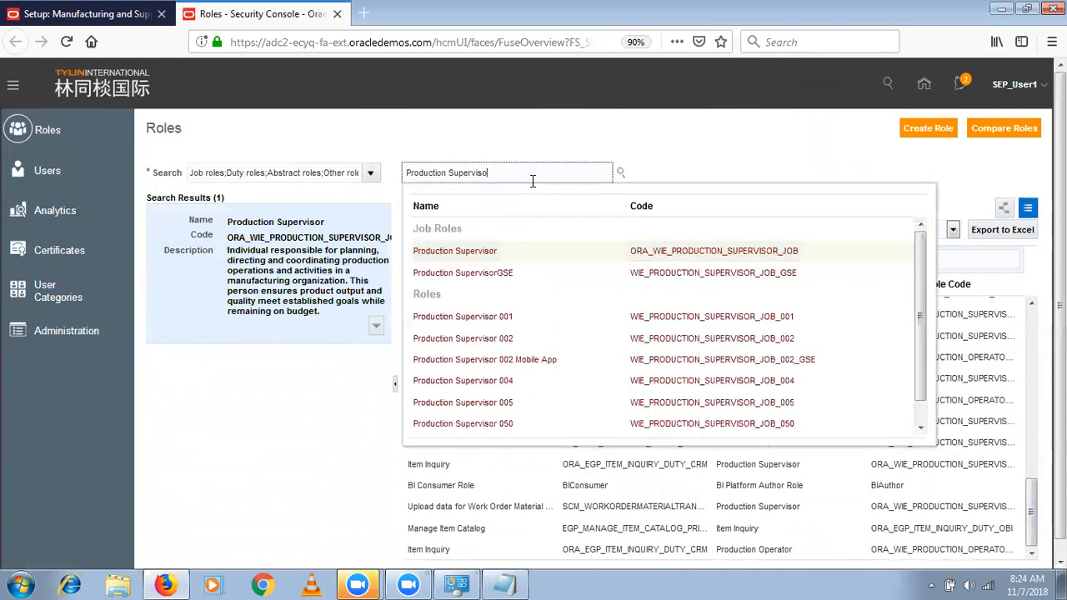
key("BackSpace")
key("BackSpace")
key("BackSpace")
key("BackSpace")
key("BackSpace")
key("BackSpace")
key("BackSpace")
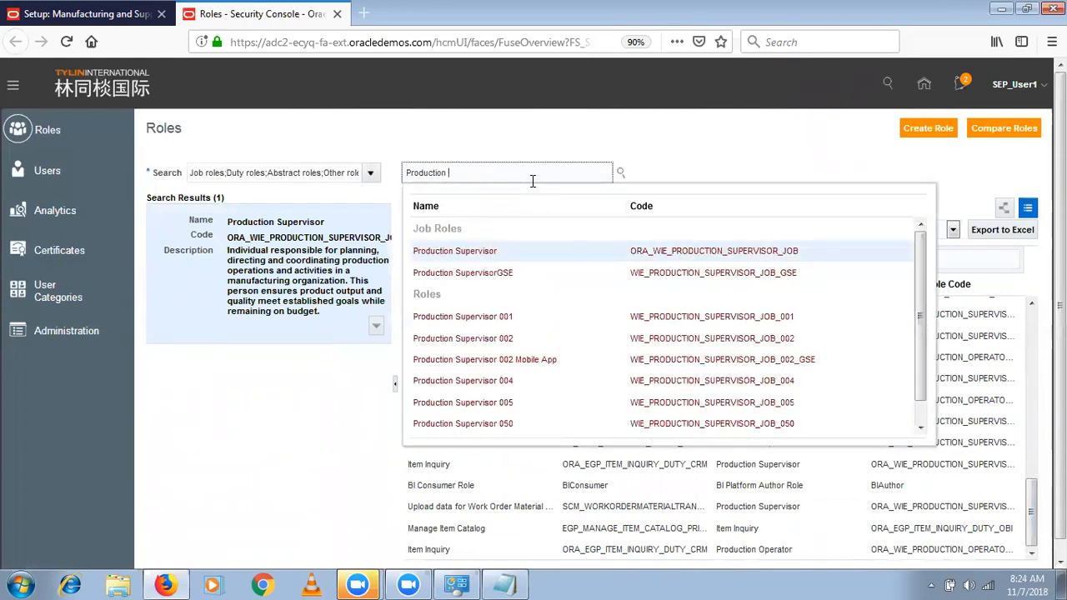
type("Op")
left_click(463, 253)
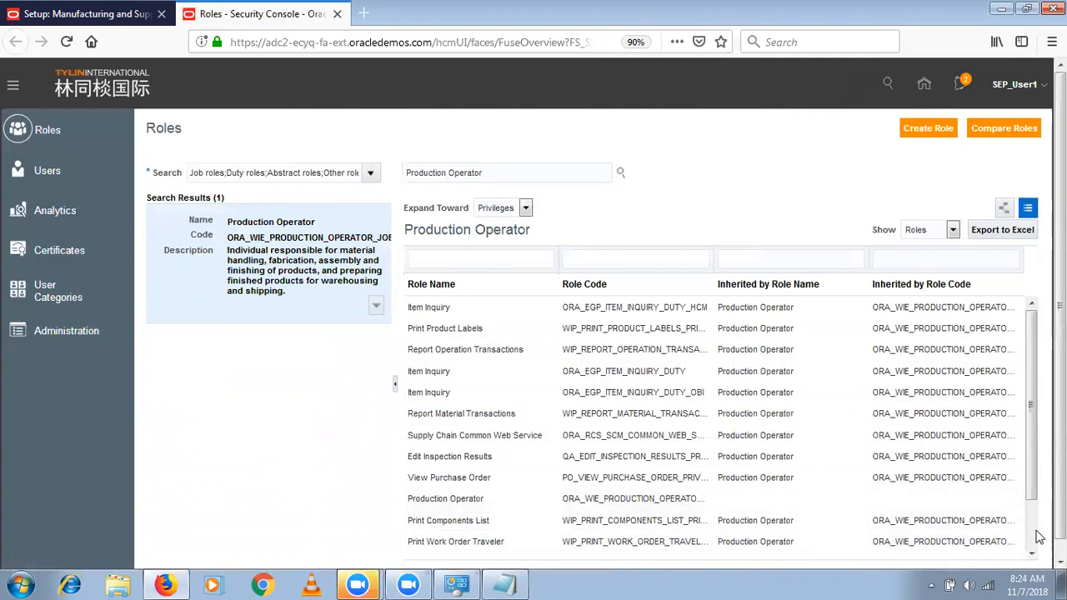
scroll(1037, 535, "down", 3)
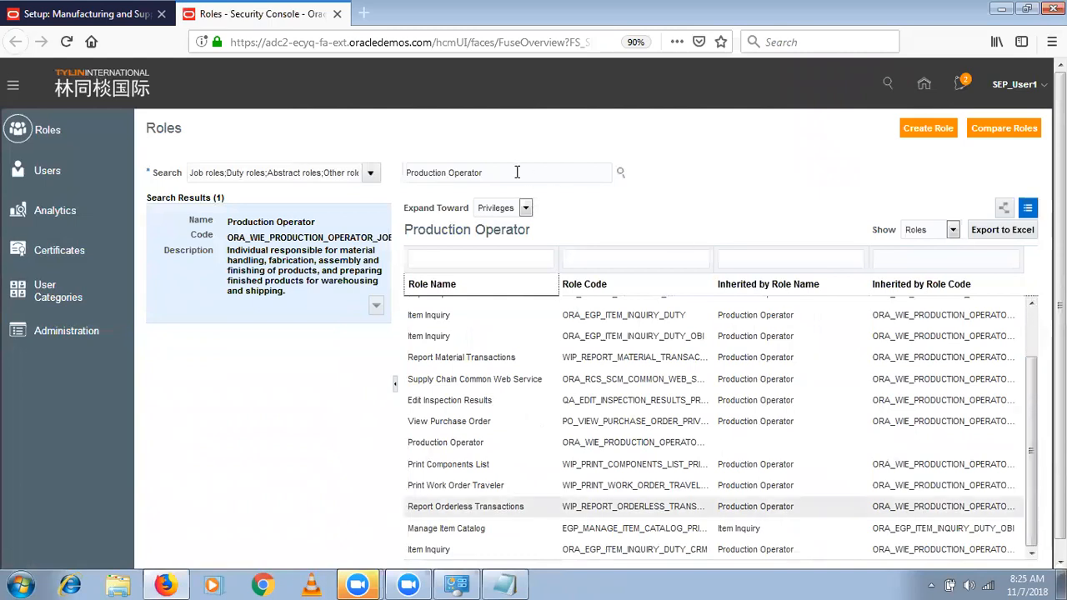
- List the privileges of the Production Operator role instead of its roles and examine them
left_click(929, 233)
left_click(925, 250)
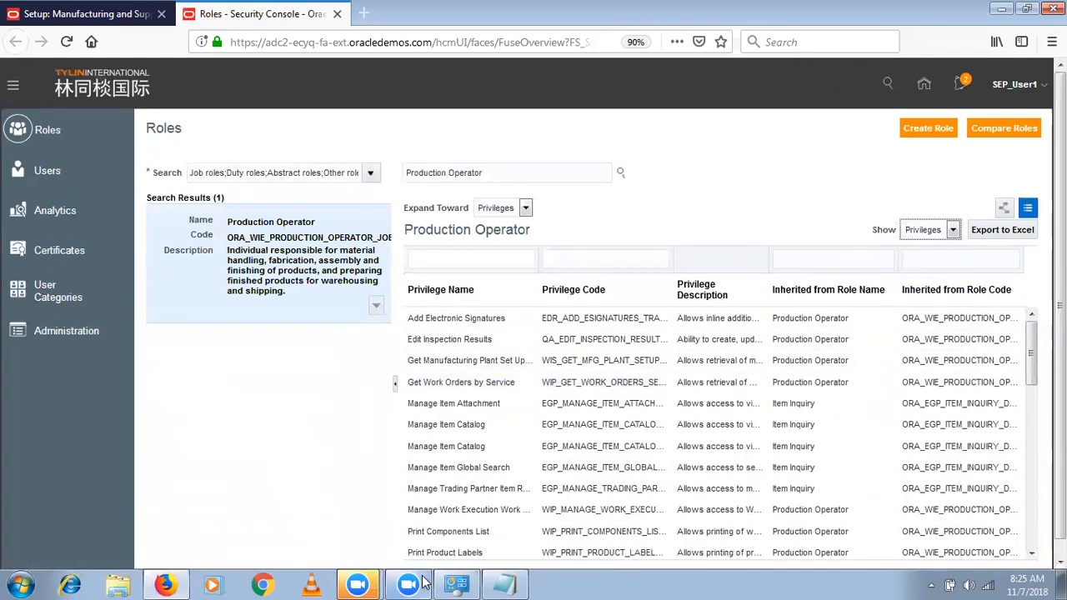
left_click(1033, 536)
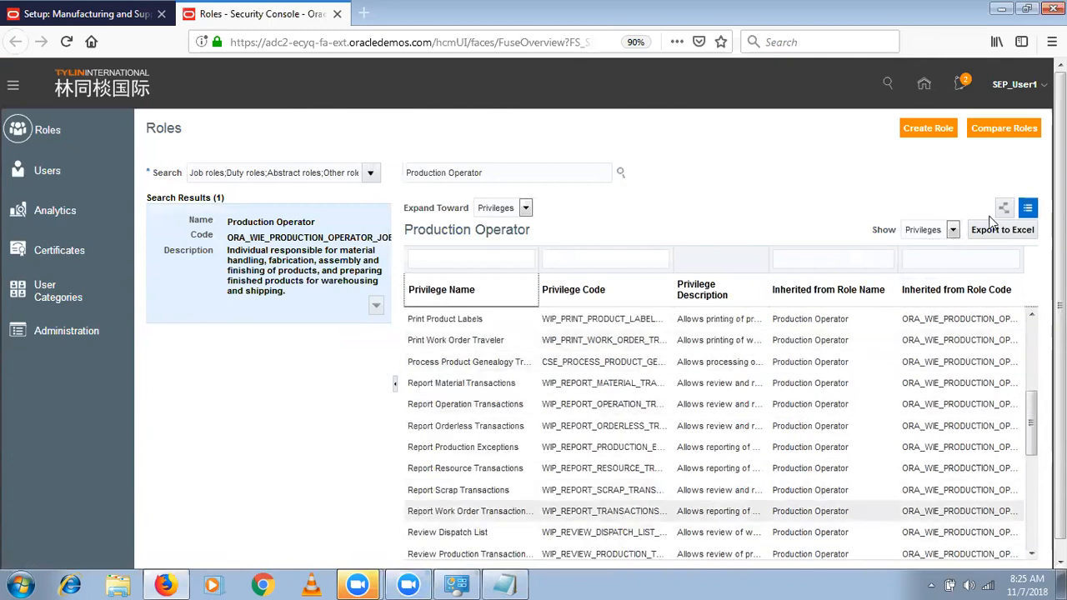
- Look up the Manufacturing Engineer job role and examine the privileges it grants
left_click(507, 171)
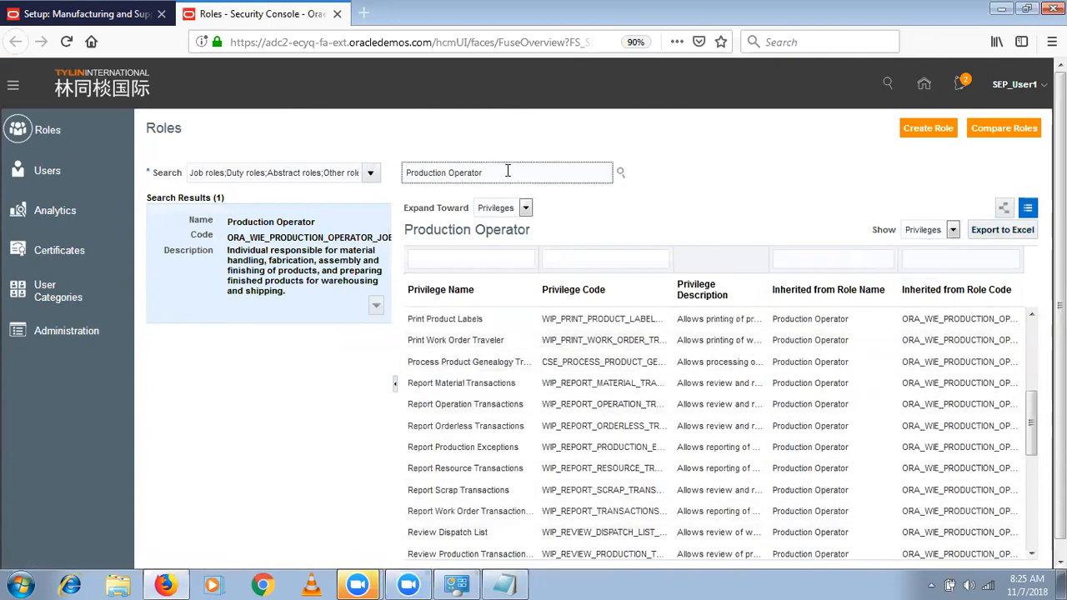
key("BackSpace")
key("BackSpace")
key("BackSpace")
key("BackSpace")
key("BackSpace")
key("BackSpace")
key("BackSpace")
key("BackSpace")
key("BackSpace")
key("BackSpace")
key("BackSpace")
key("BackSpace")
key("BackSpace")
key("BackSpace")
key("BackSpace")
key("BackSpace")
key("BackSpace")
key("BackSpace")
type("Manuf")
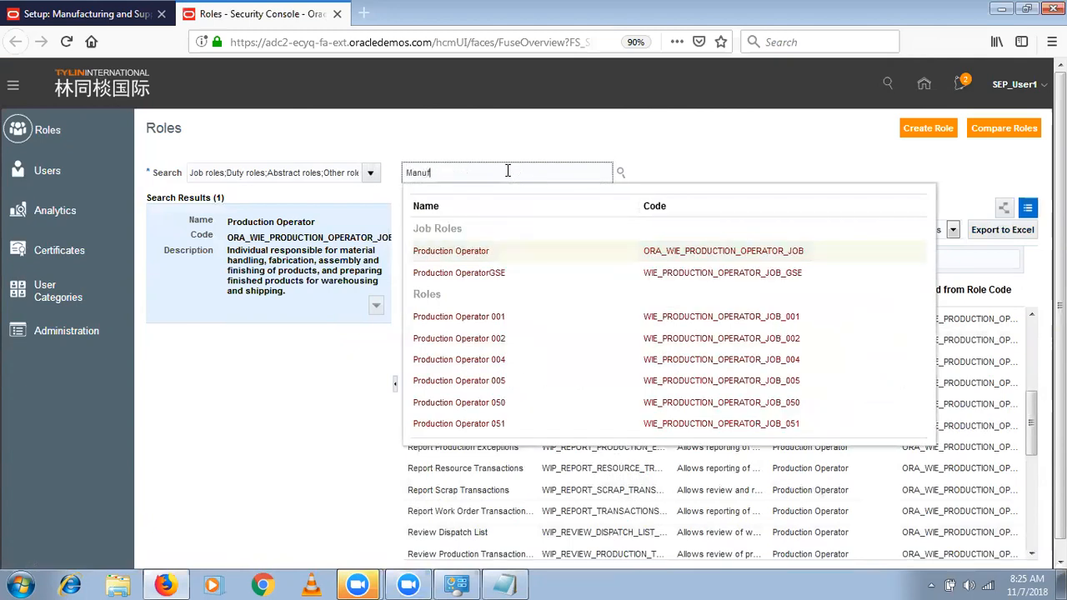
type("a")
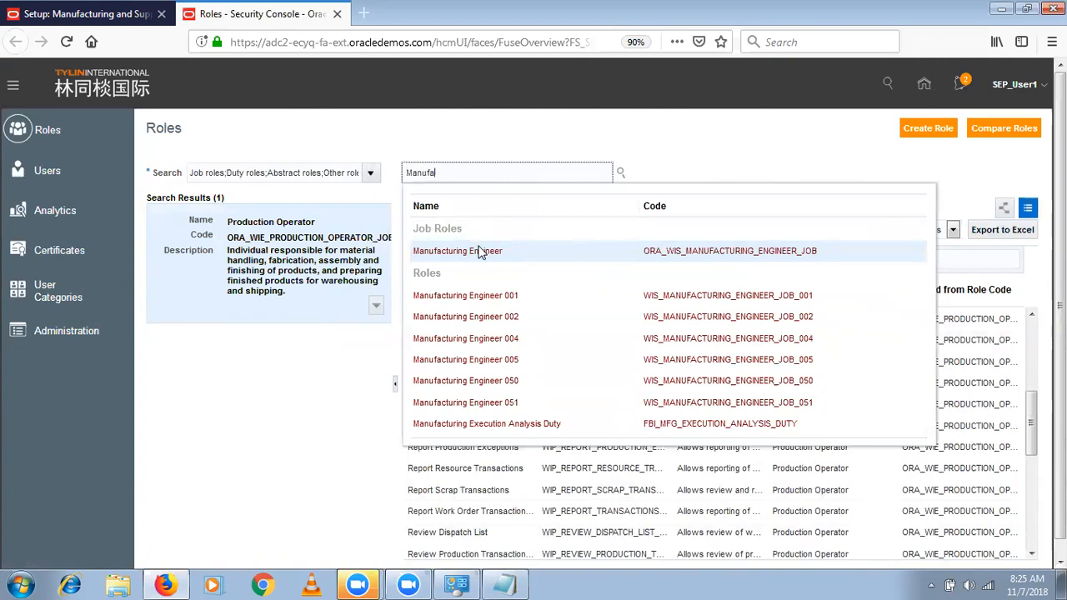
left_click(480, 252)
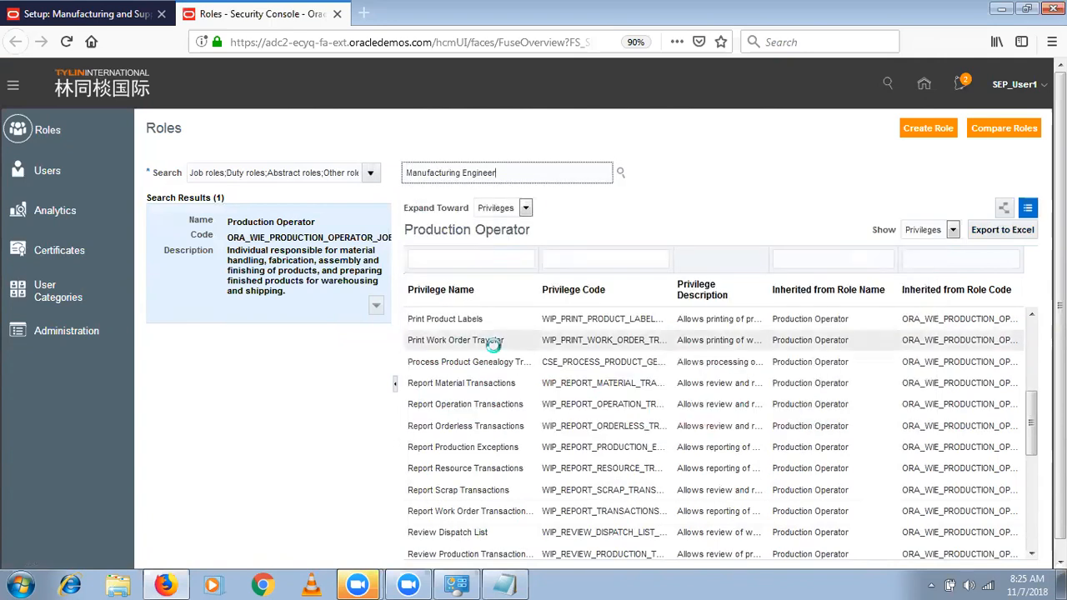
left_click(928, 231)
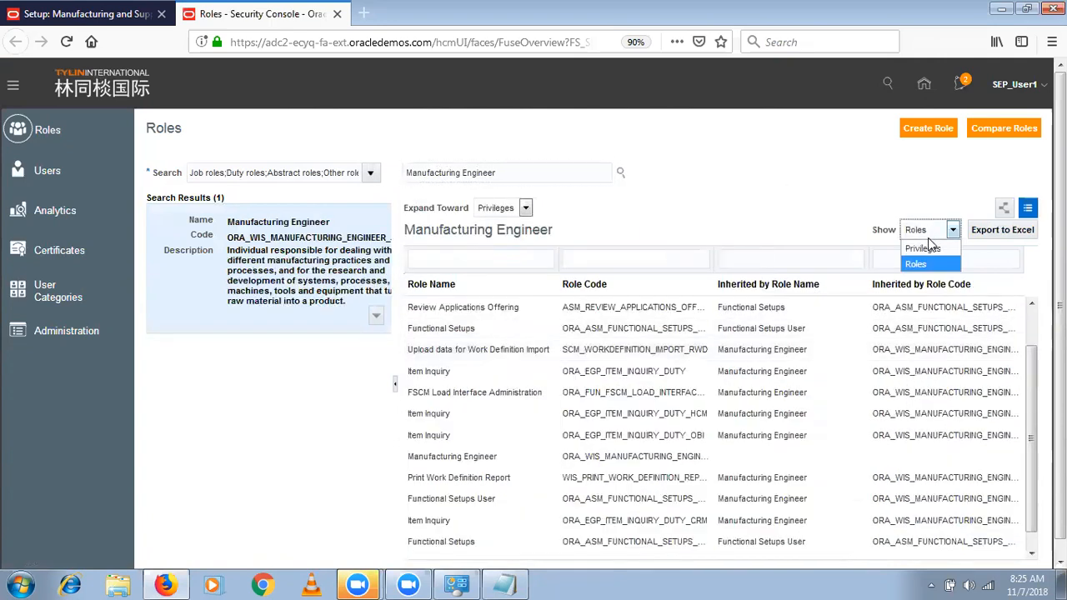
left_click(928, 247)
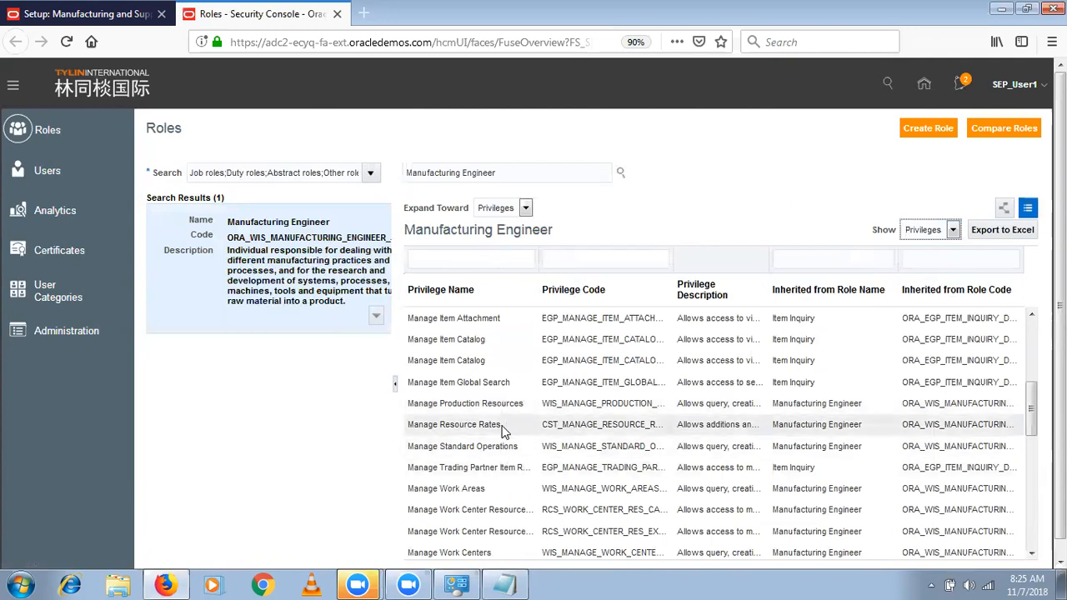
left_click(1032, 530)
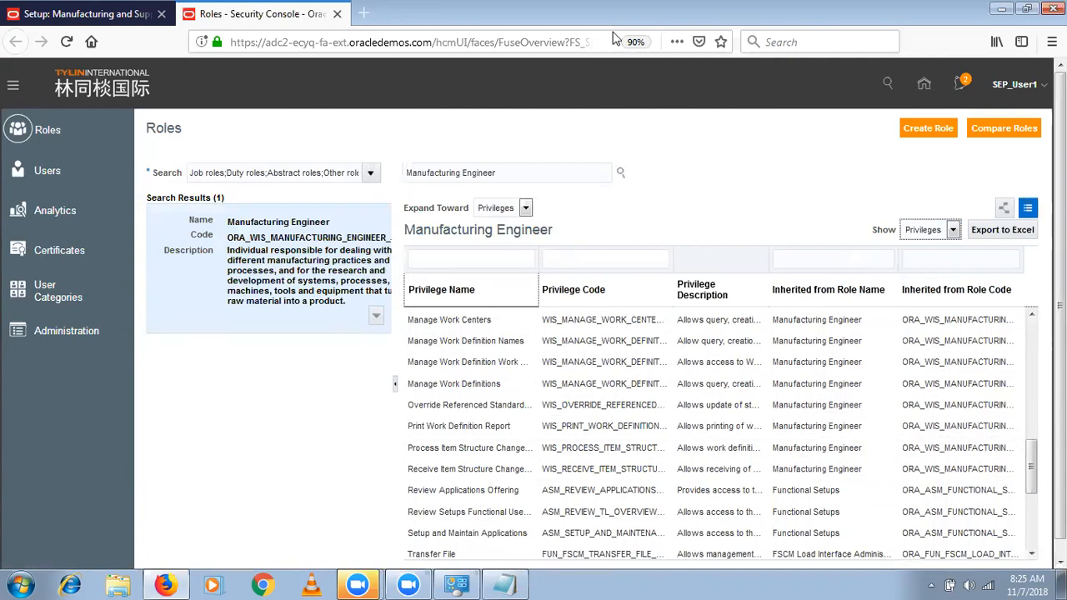
- Close the Security Console and switch the setup to the Procurement offering's Organization Structures functional area
left_click(337, 13)
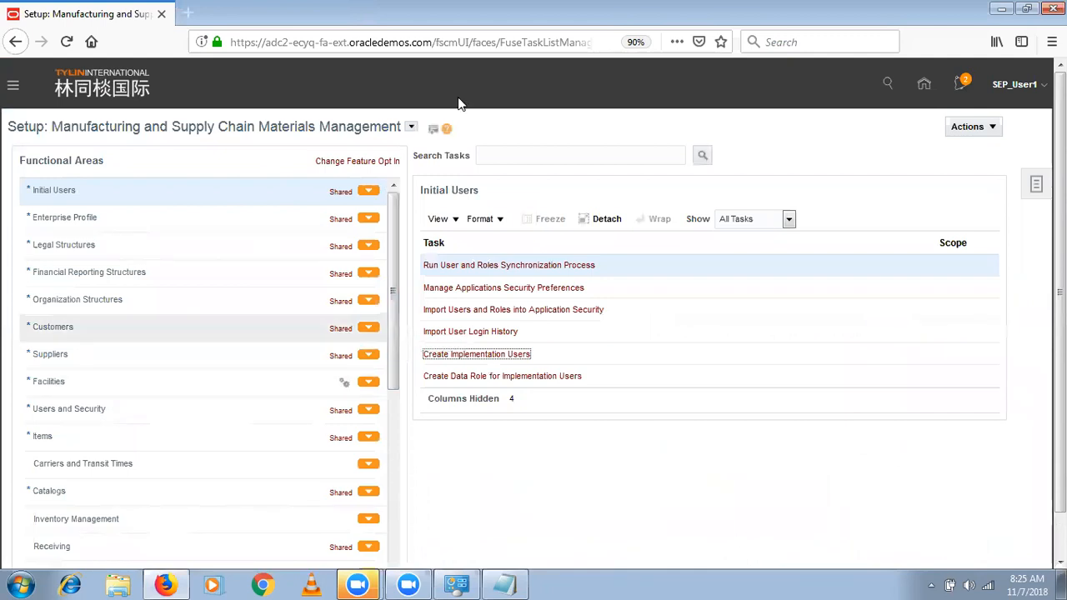
left_click(411, 126)
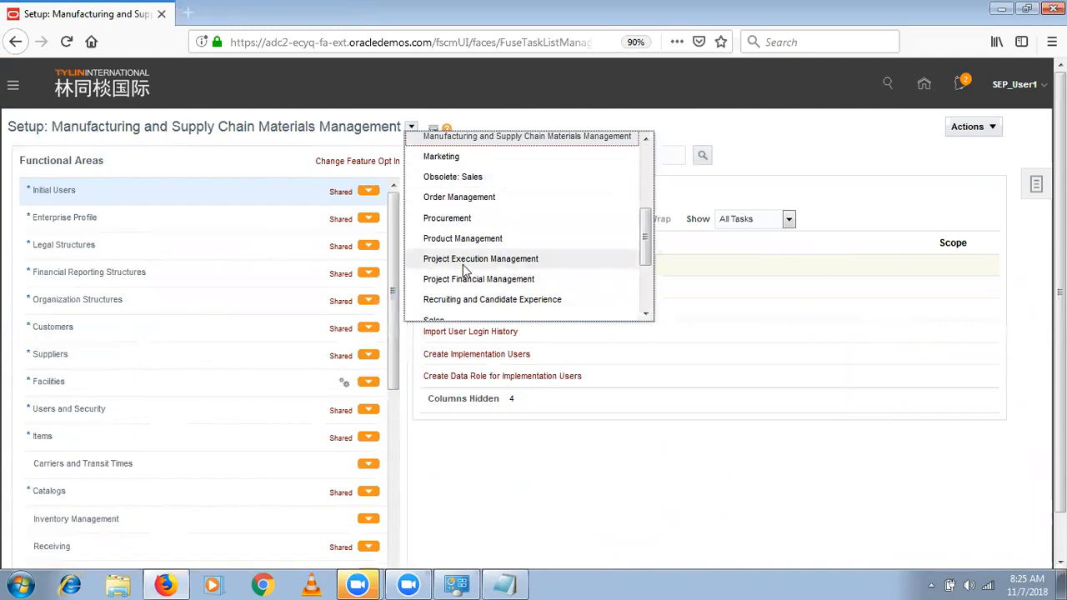
left_click(472, 220)
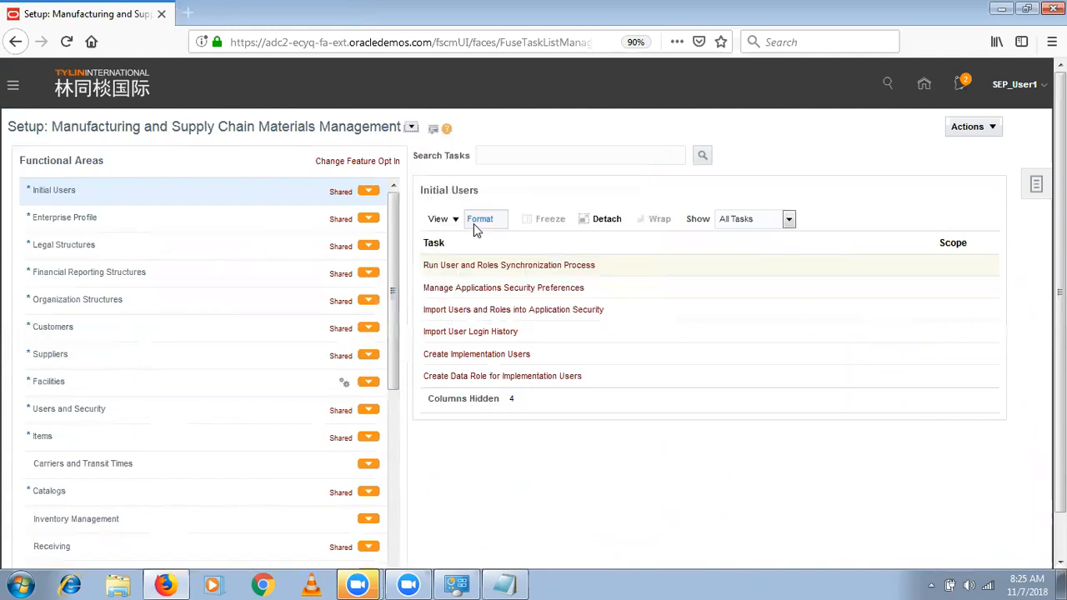
left_click(171, 315)
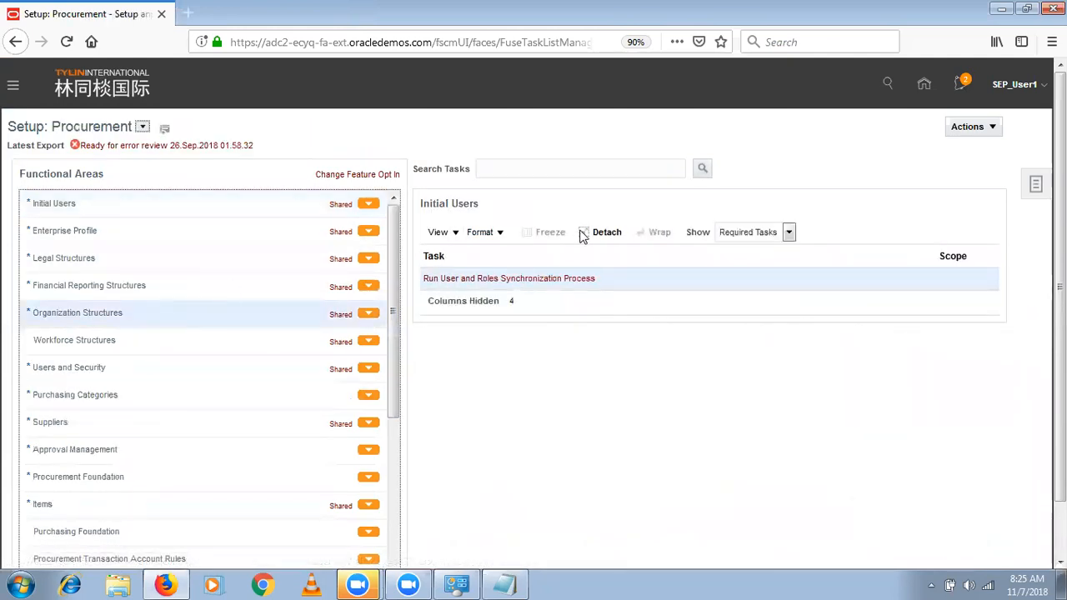
- Show all Organization Structures tasks and open Manage Inventory Organization Data Access for Users
left_click(757, 236)
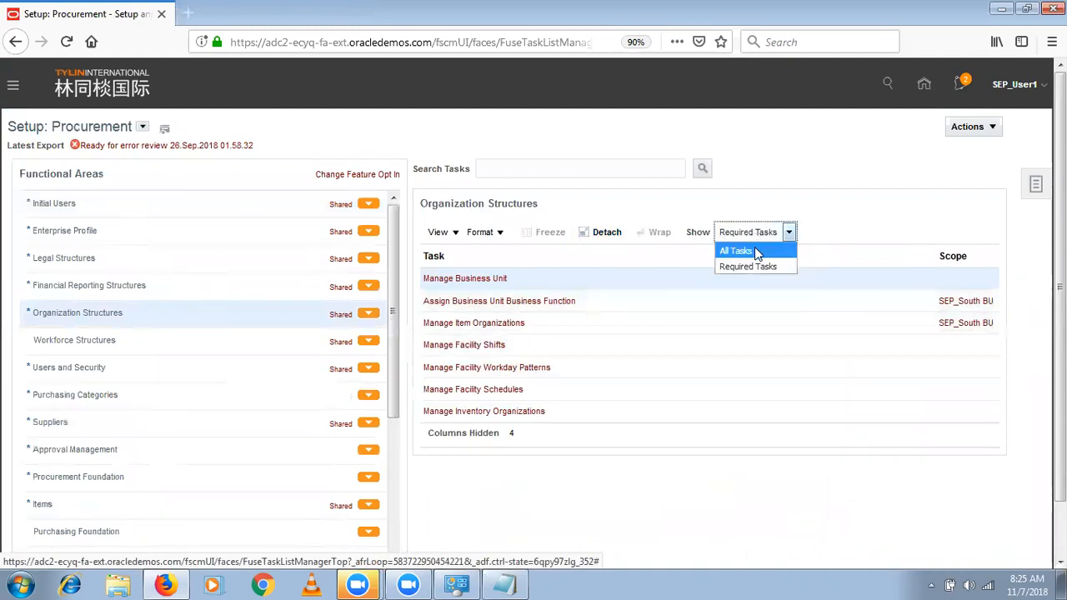
left_click(754, 246)
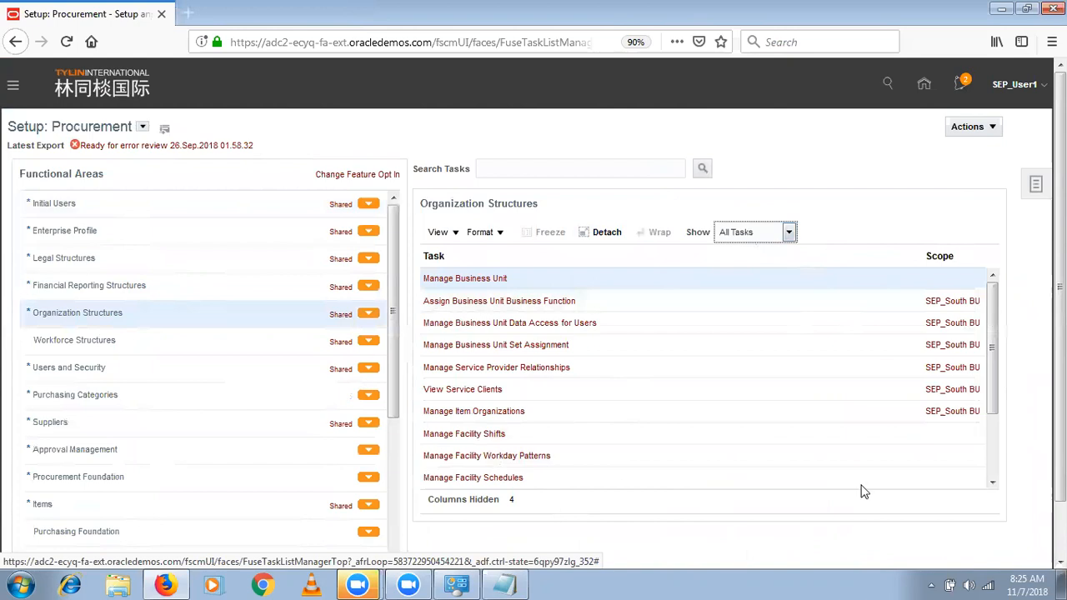
left_click(992, 458)
left_click(539, 459)
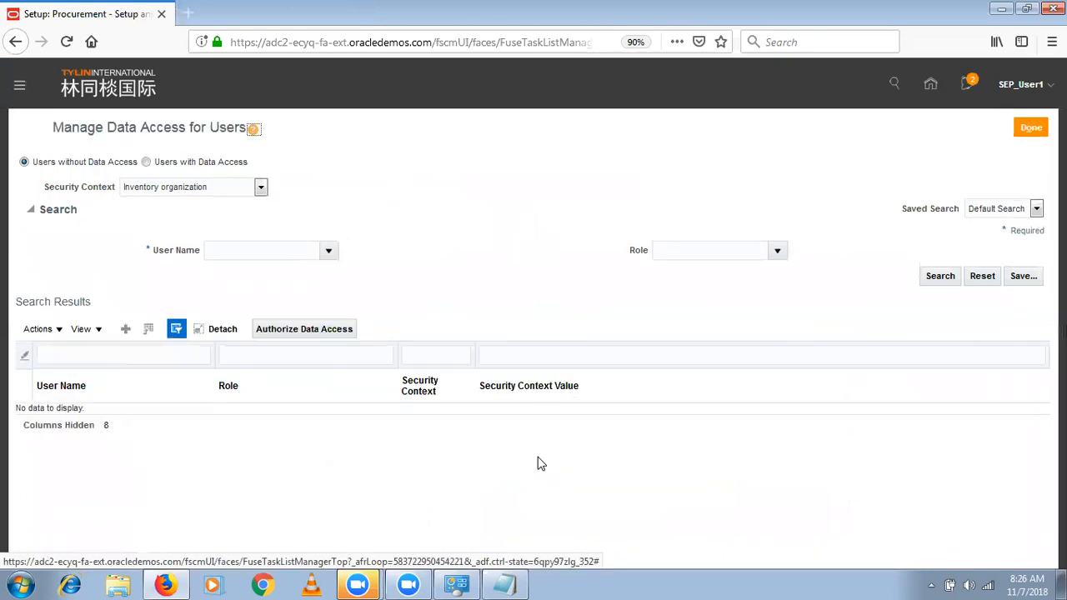
- Start a new data access entry for SEP_User1 with the Manufacturing Engineer role
left_click(127, 329)
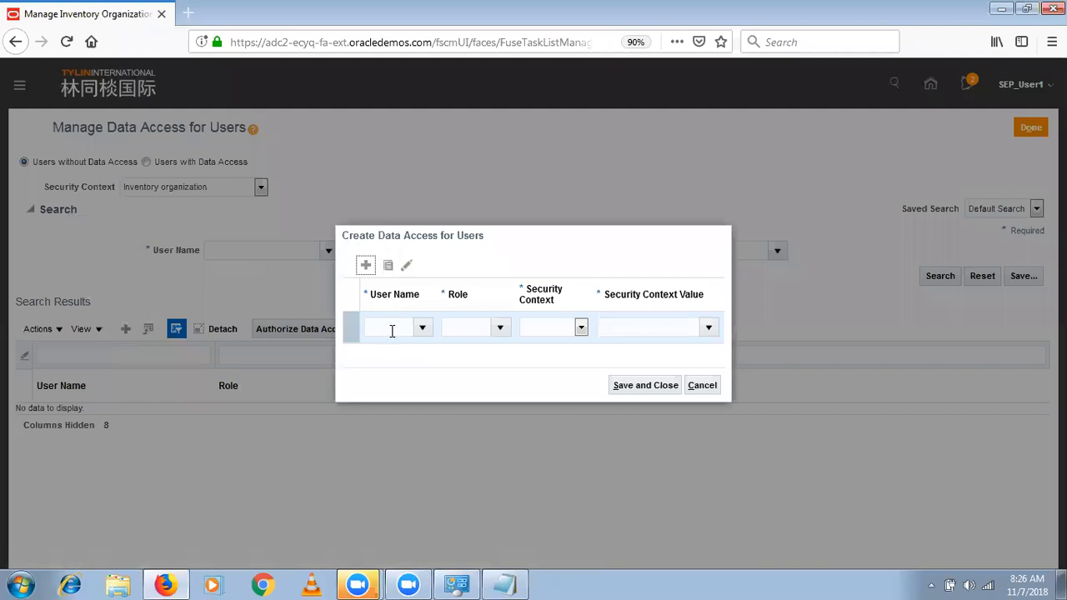
left_click(393, 327)
type("SEP")
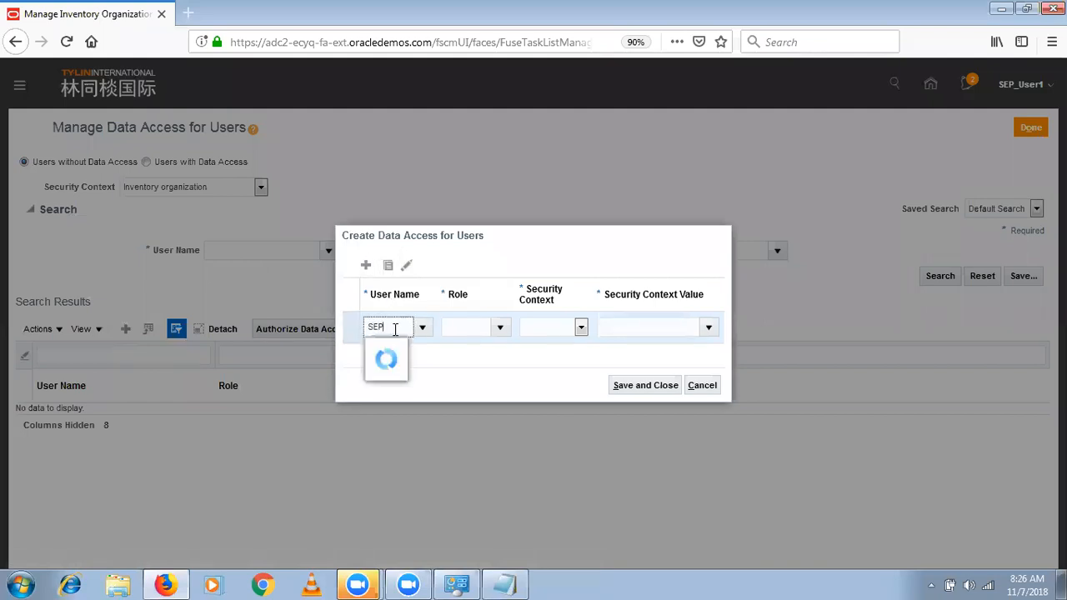
left_click(395, 372)
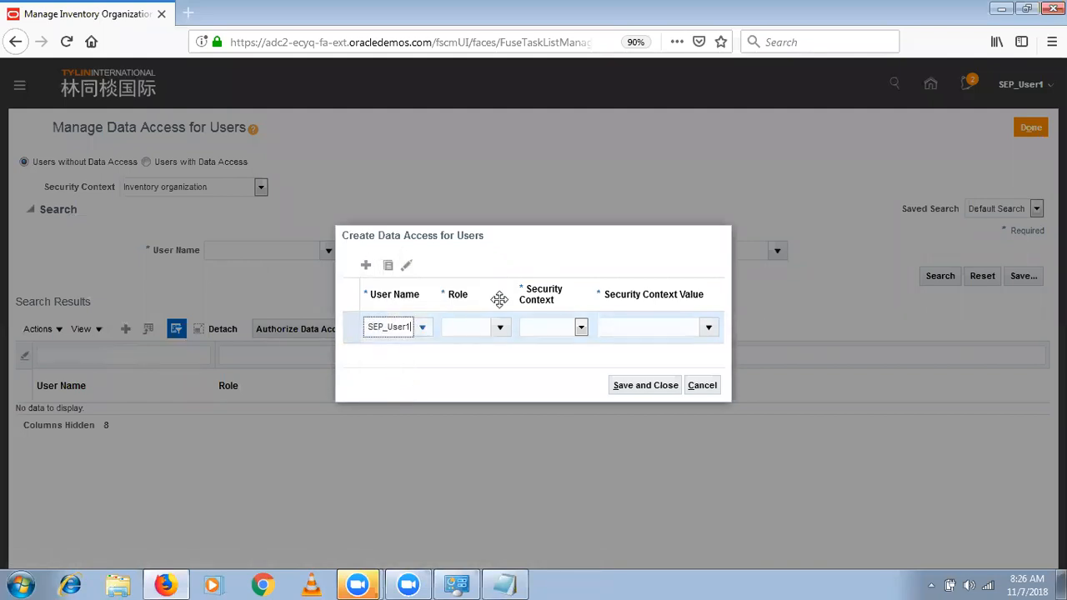
type("Ca")
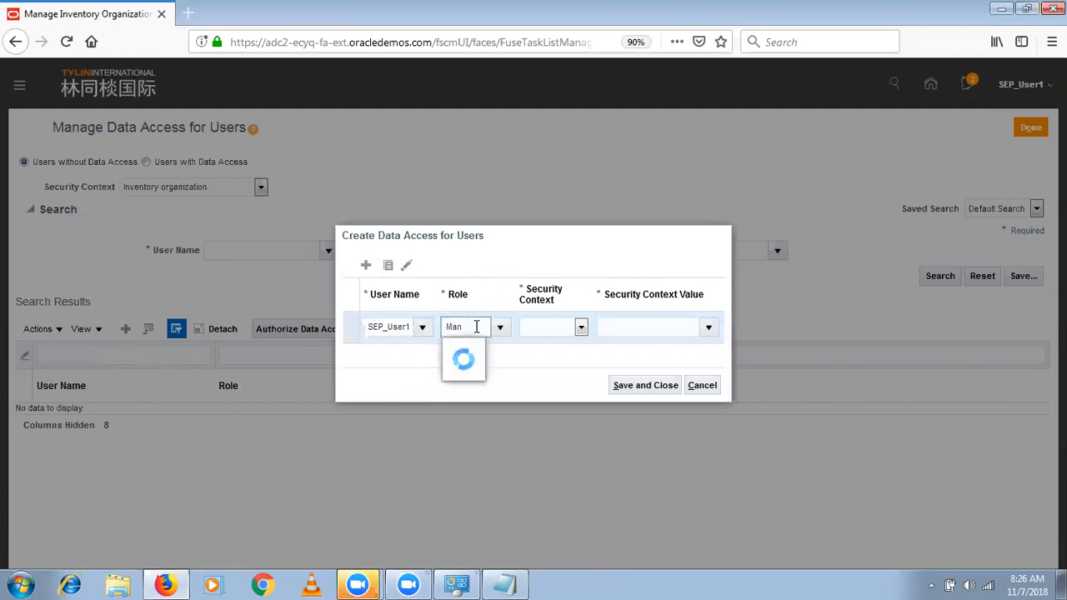
left_click(473, 349)
- Set the entry's security context to Manufacturing plant with the value SEP_HYD_INV, and save it
left_click(559, 332)
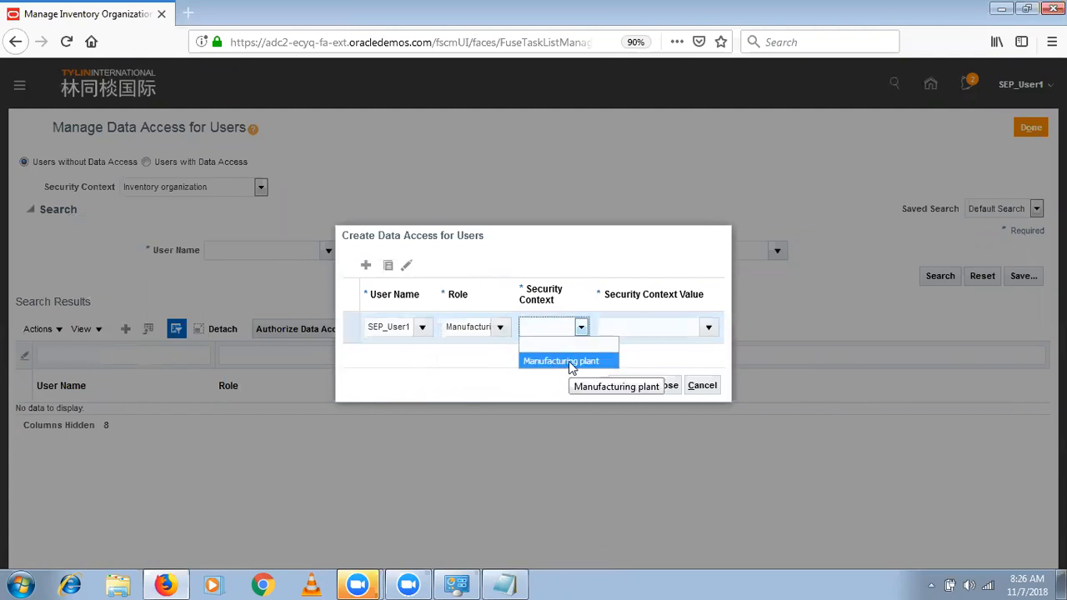
left_click(569, 362)
left_click(609, 328)
type("SEP")
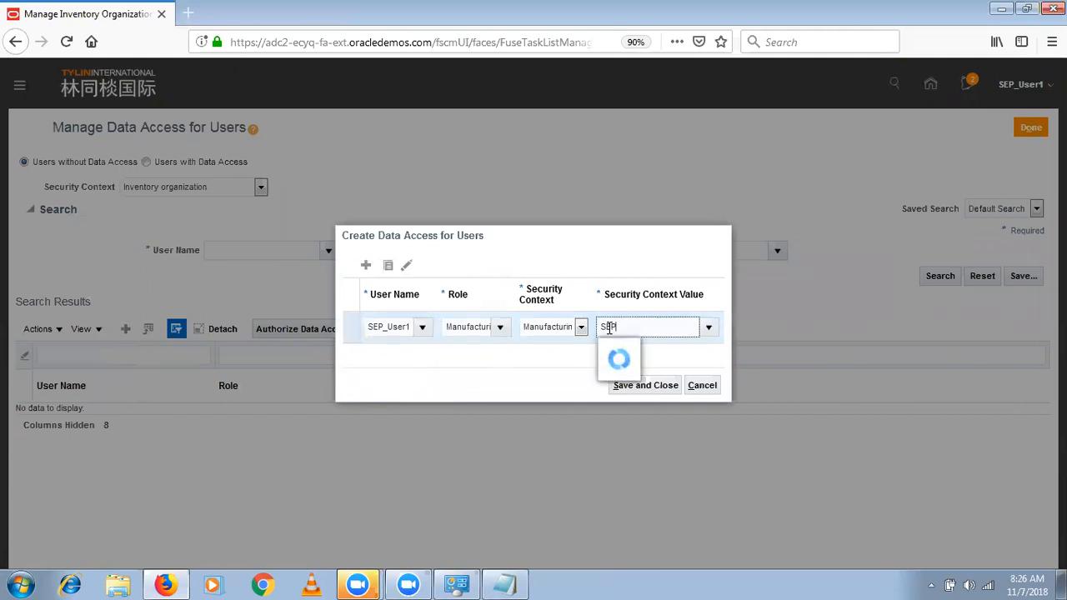
left_click(631, 375)
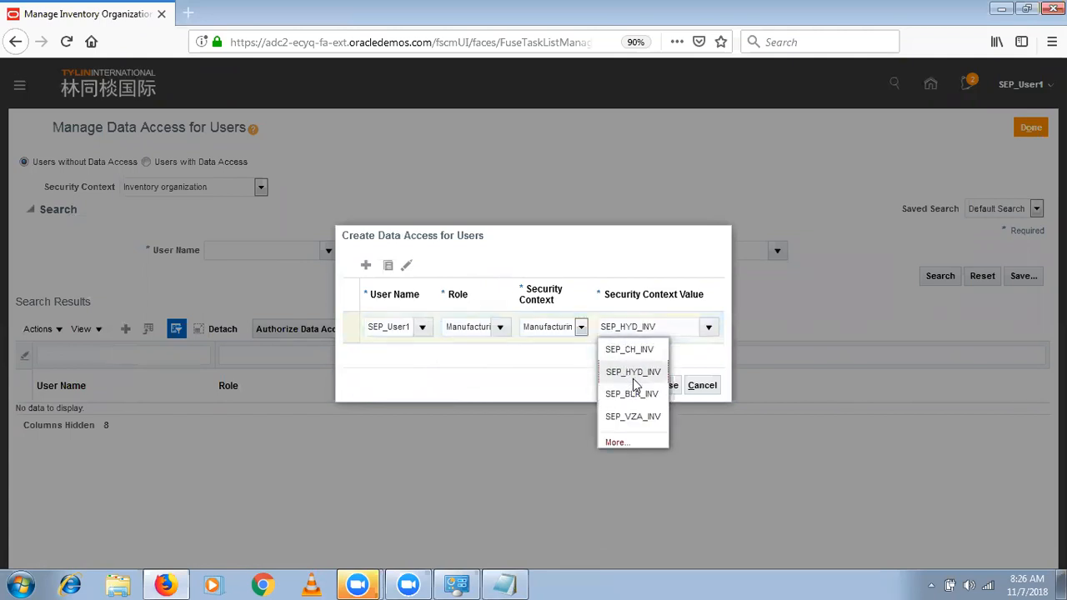
left_click(622, 390)
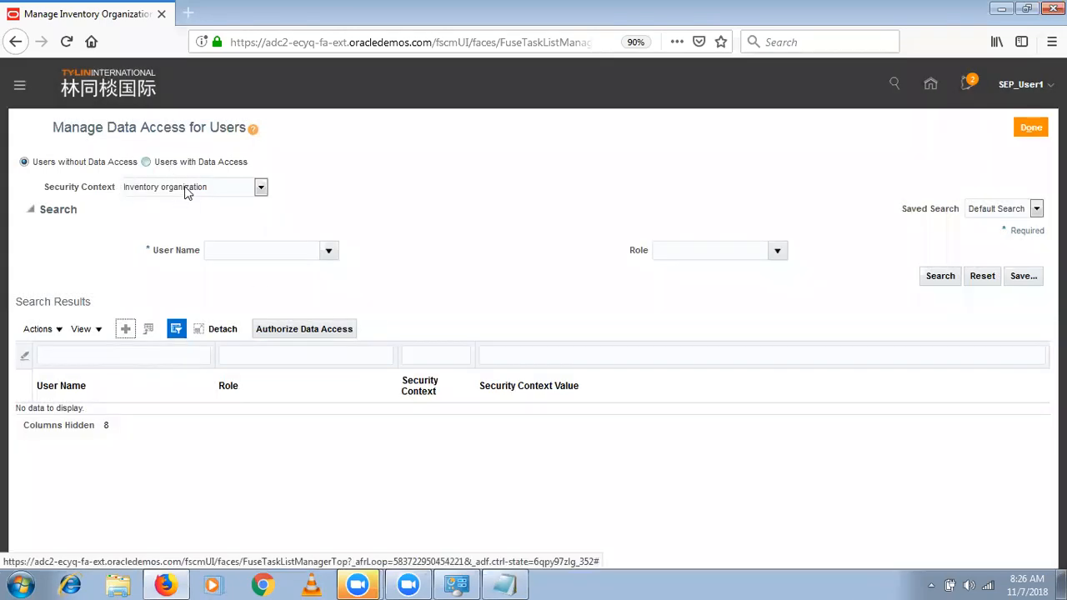
- Return to setup and open Manage Manufacturing Plant Data Access for Users under Manufacturing Master Data in the Manufacturing and Supply Chain Materials Management offering
left_click(1031, 128)
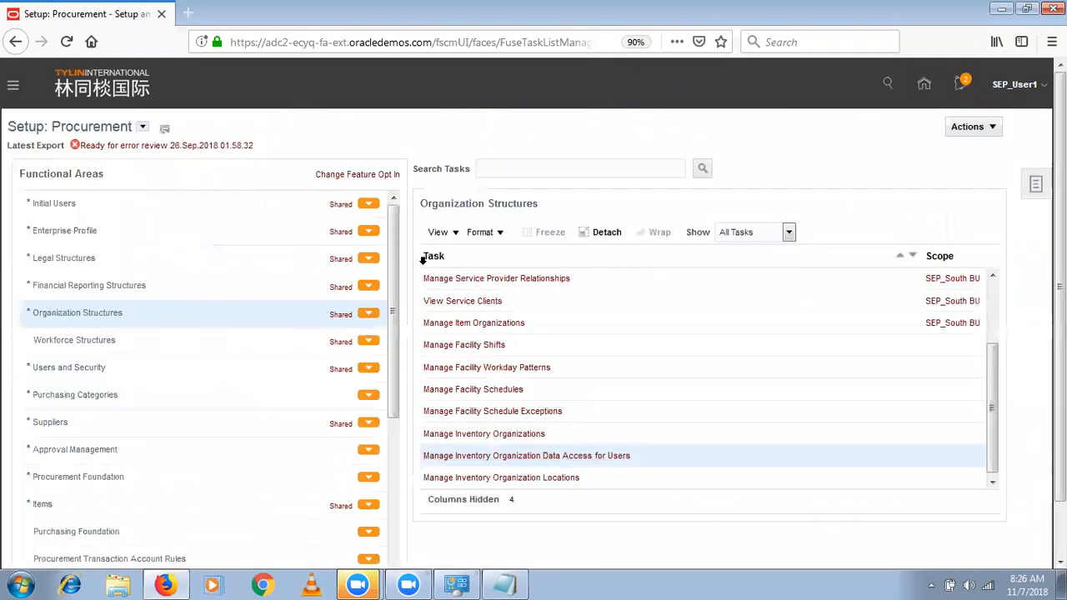
left_click(144, 130)
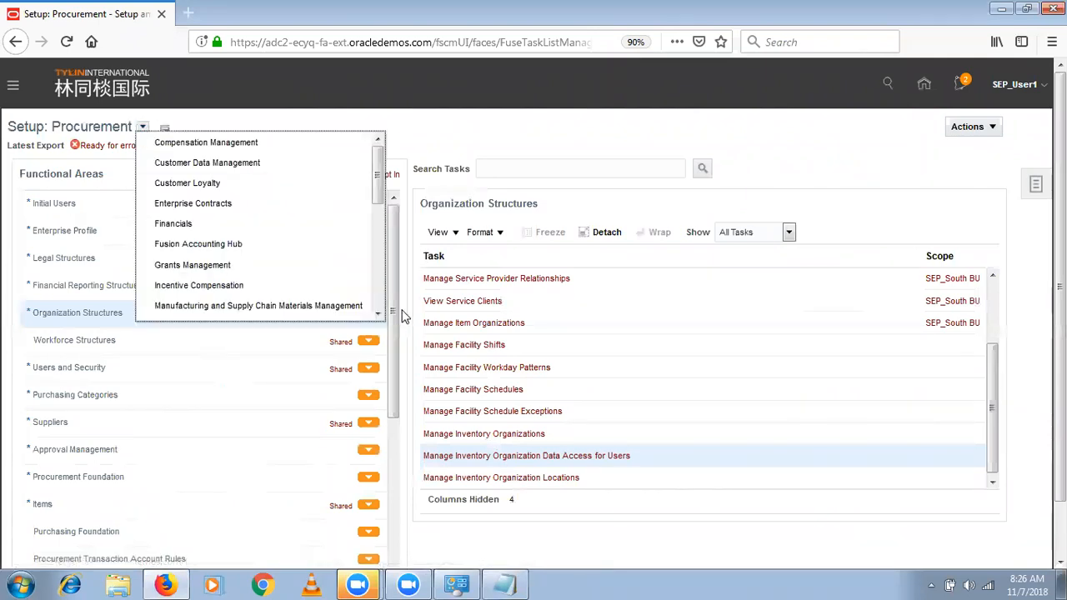
left_click(355, 305)
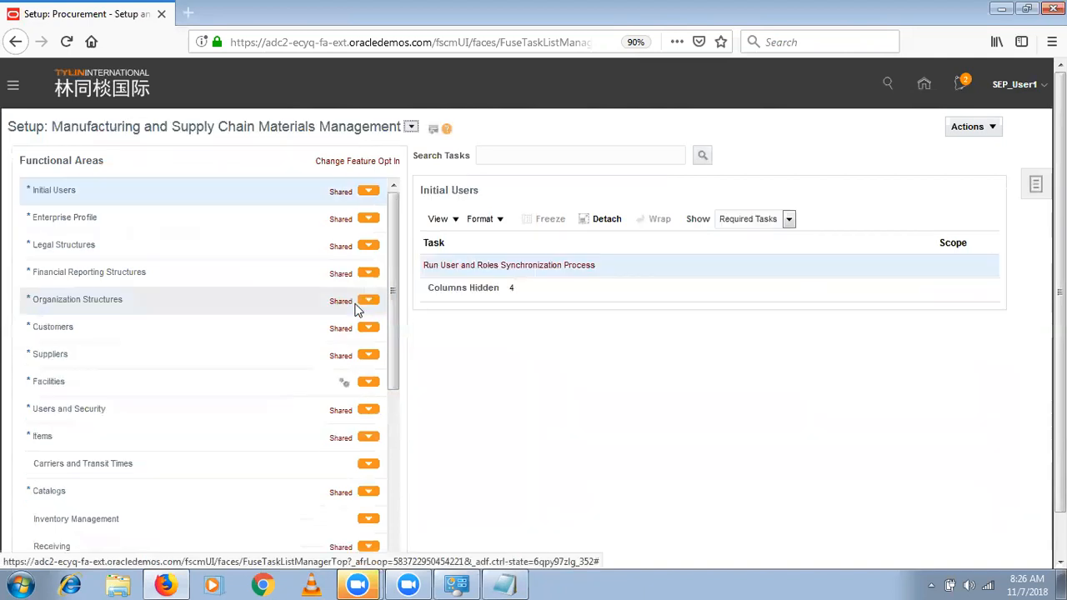
scroll(1002, 357, "down", 1)
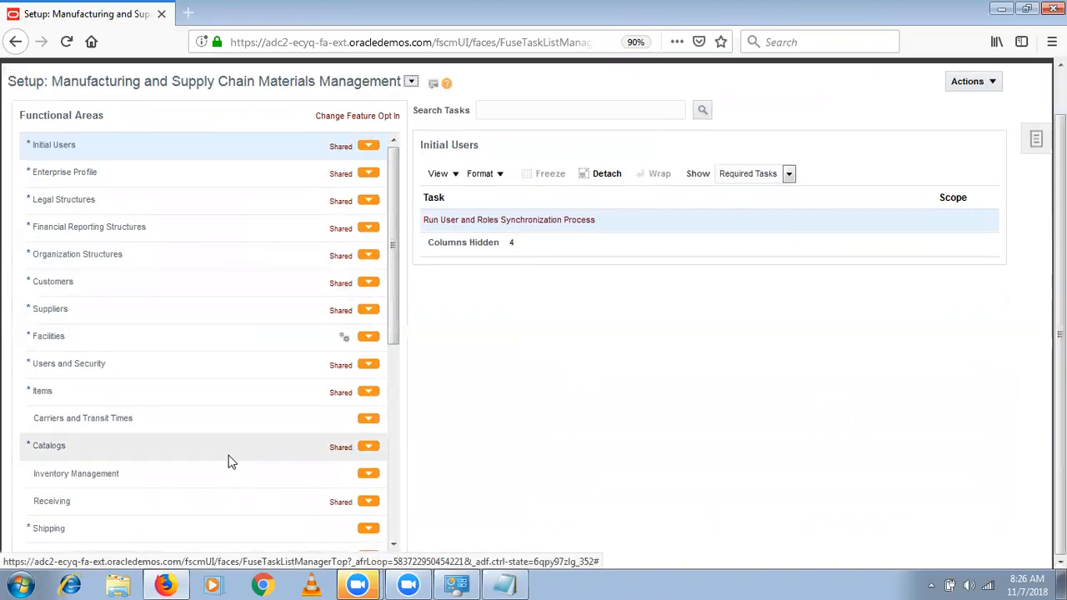
left_click(389, 509)
left_click(185, 305)
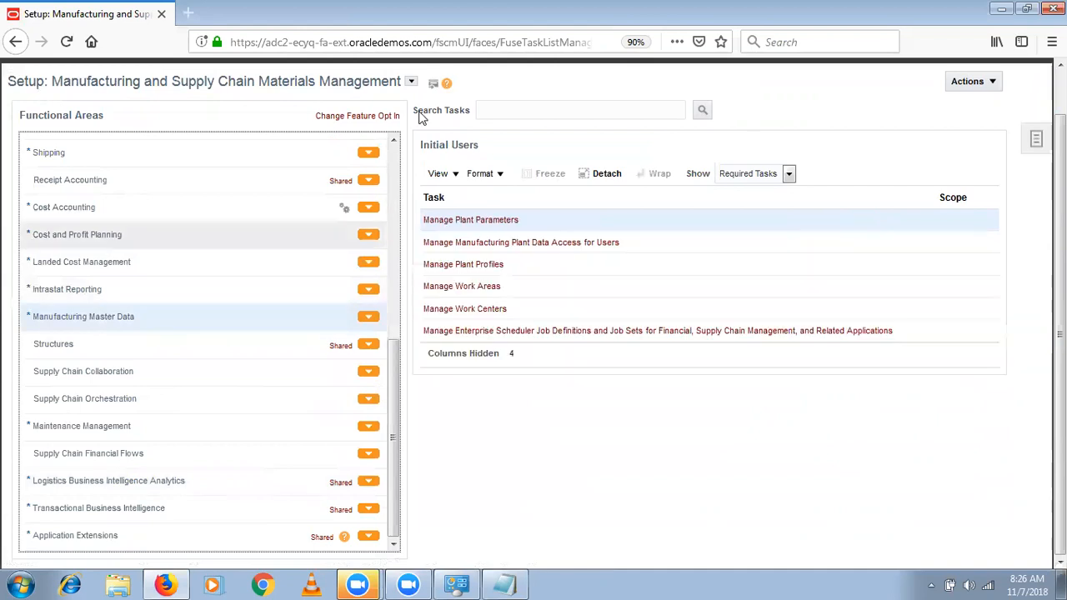
left_click(538, 242)
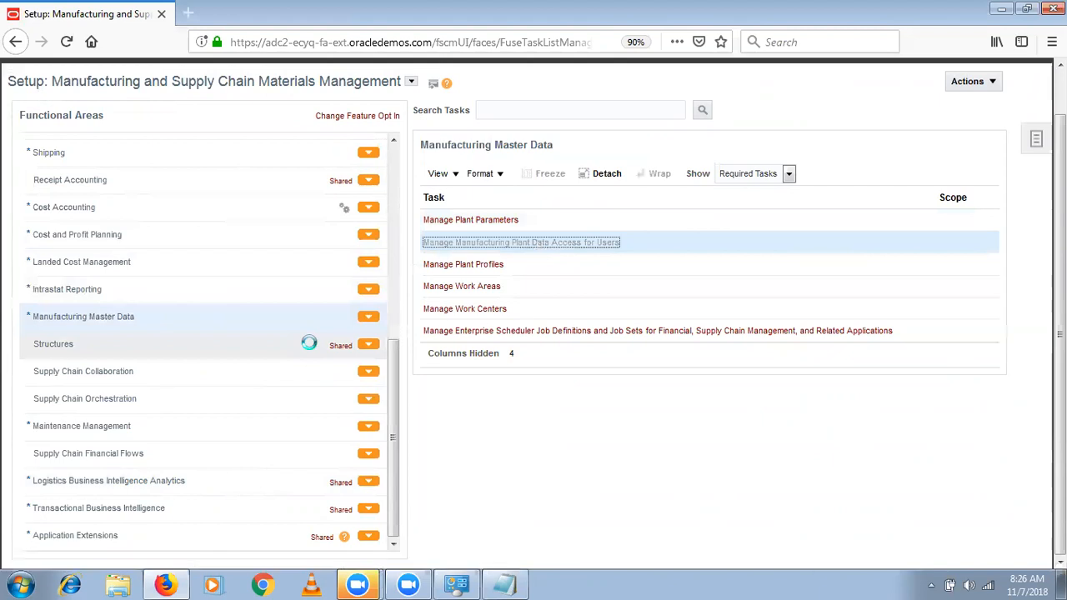
- Start a new manufacturing plant data access entry for SEP_User1 with the Production Operator role
left_click(126, 330)
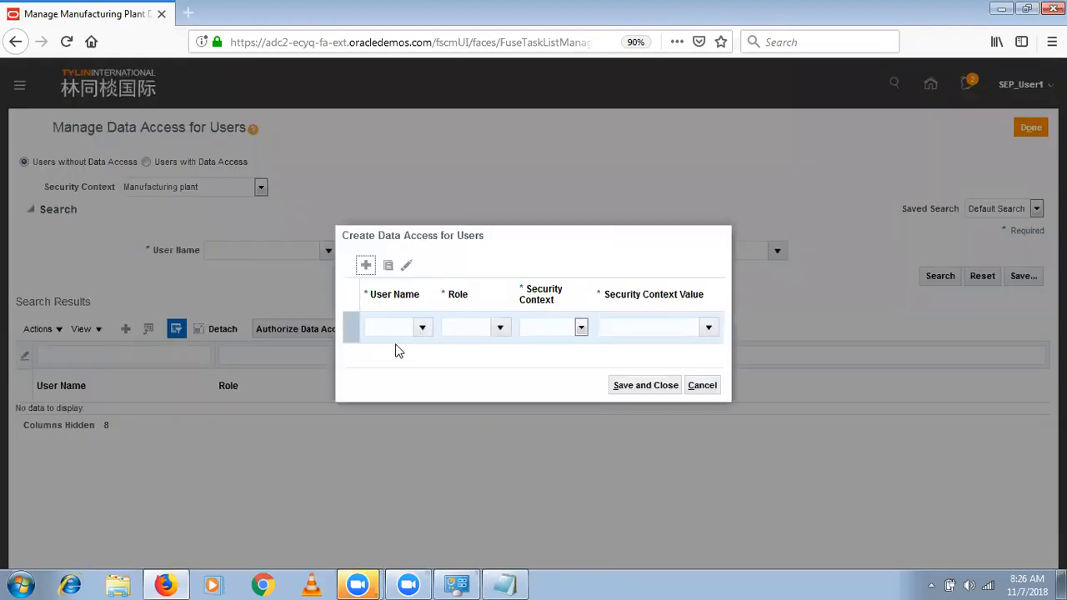
left_click(399, 327)
type("SEP_")
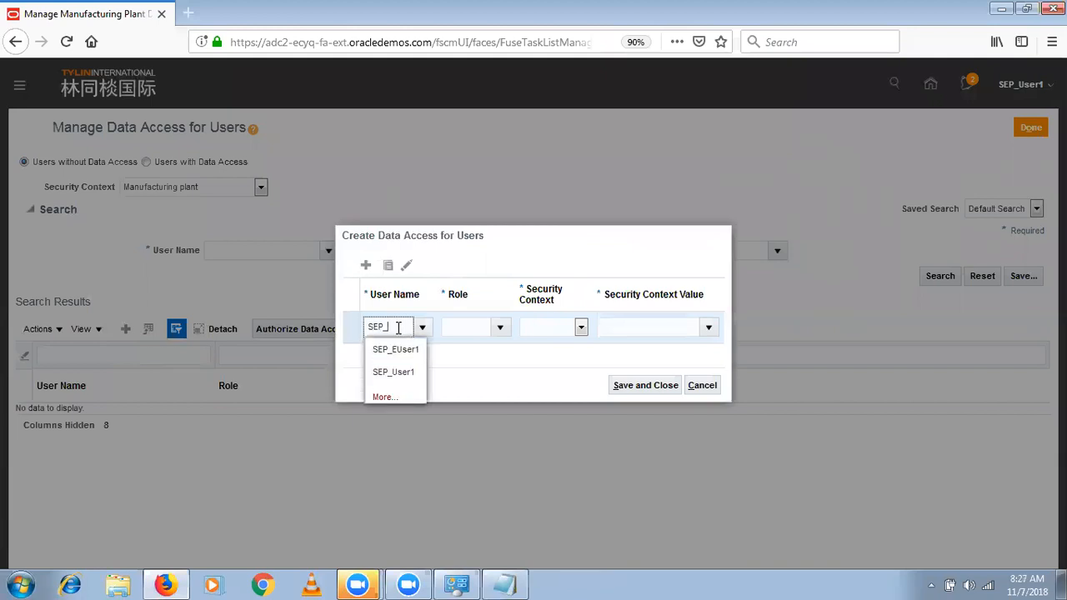
left_click(393, 372)
left_click(475, 328)
type("Proc")
key("BackSpace")
type("d")
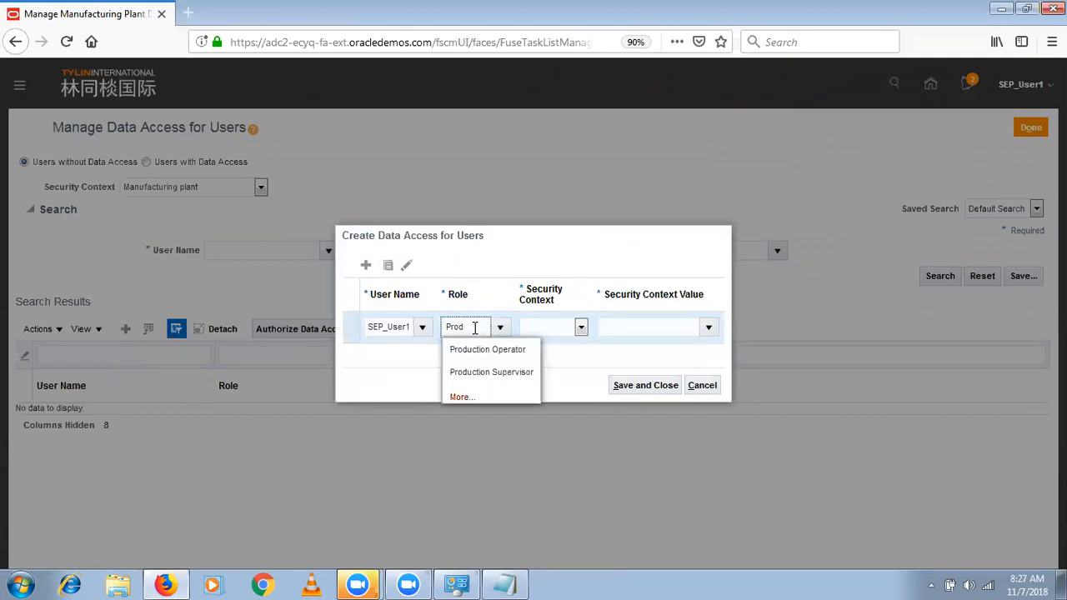
left_click(483, 350)
- Set the Production Operator entry's security context to Manufacturing plant with the value SEP_HYD_INV
left_click(548, 336)
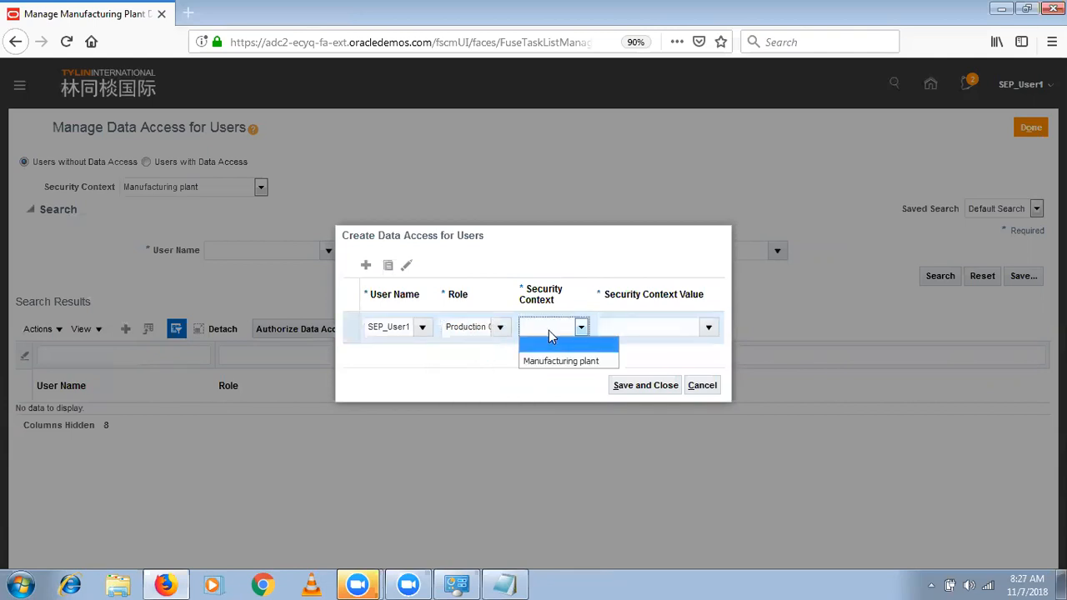
left_click(555, 365)
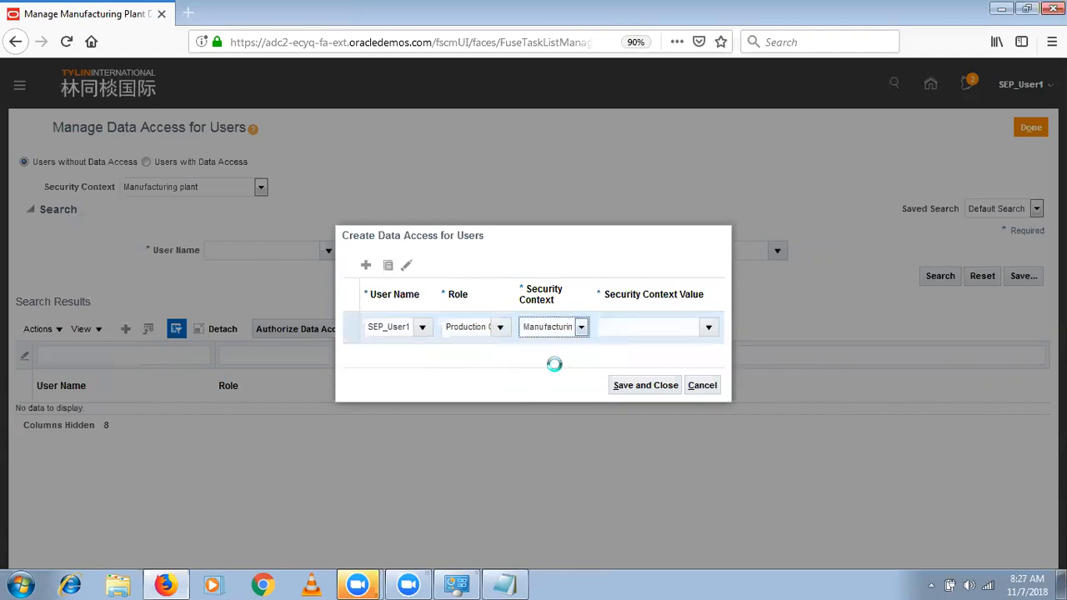
left_click(620, 331)
type("SE")
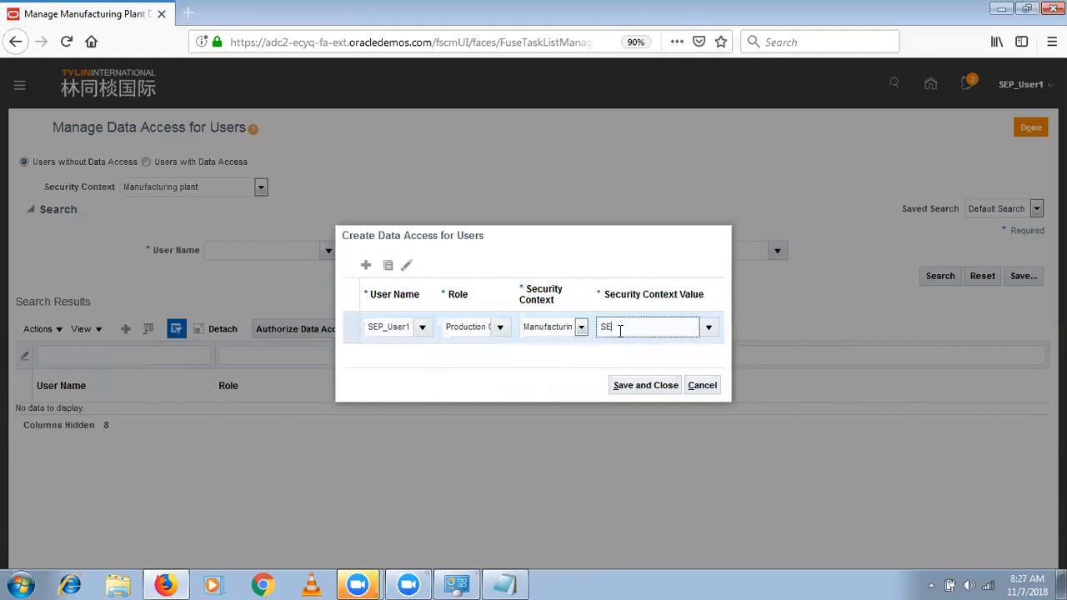
left_click(629, 376)
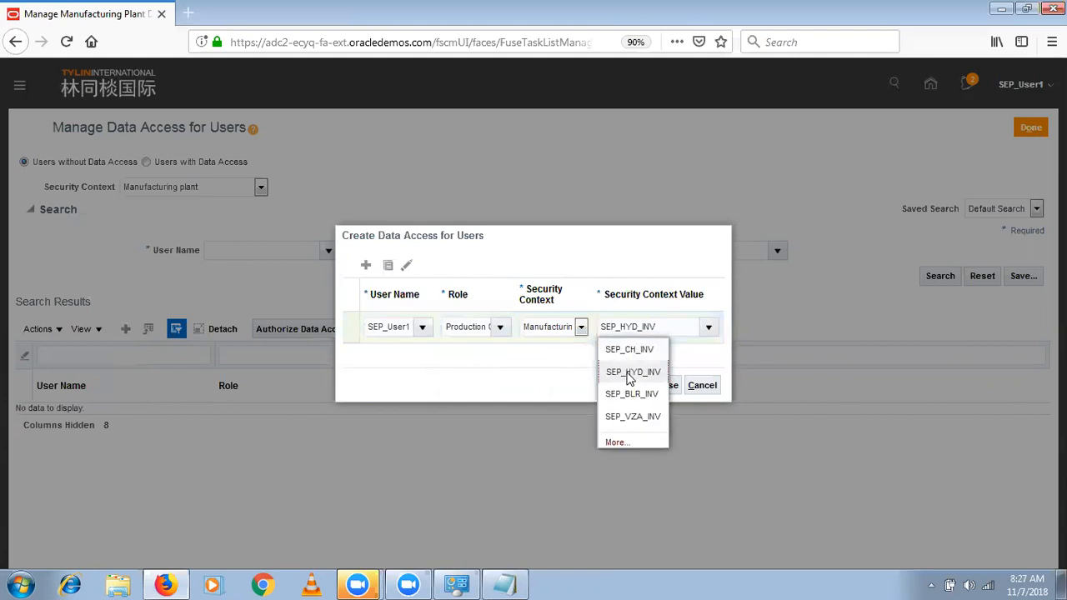
- Add a second data access row for SEP_User1 with the Production Supervisor role
left_click(365, 265)
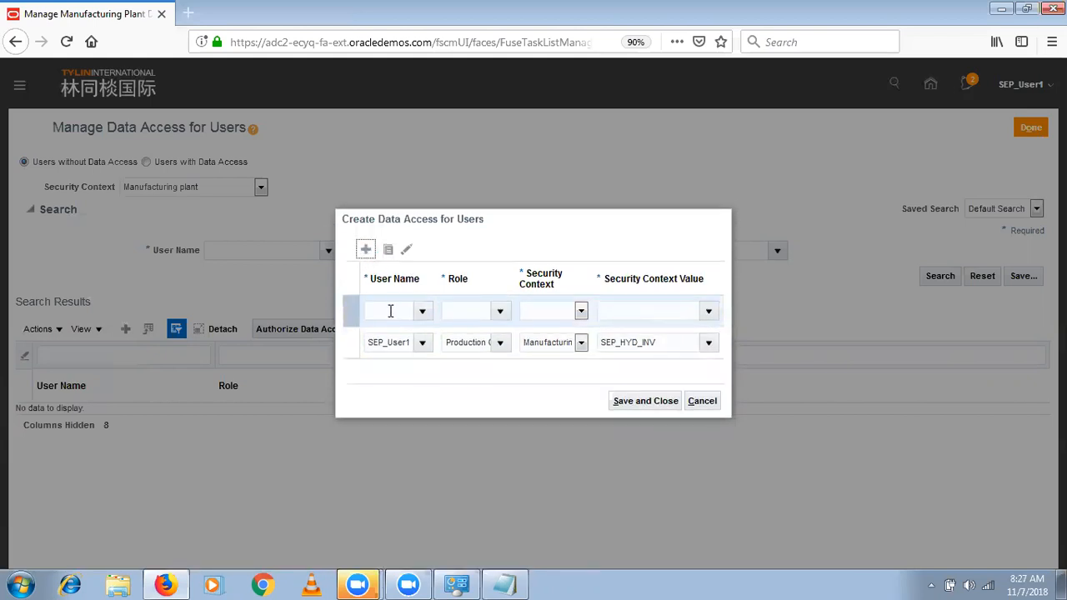
left_click(390, 310)
type("SEP")
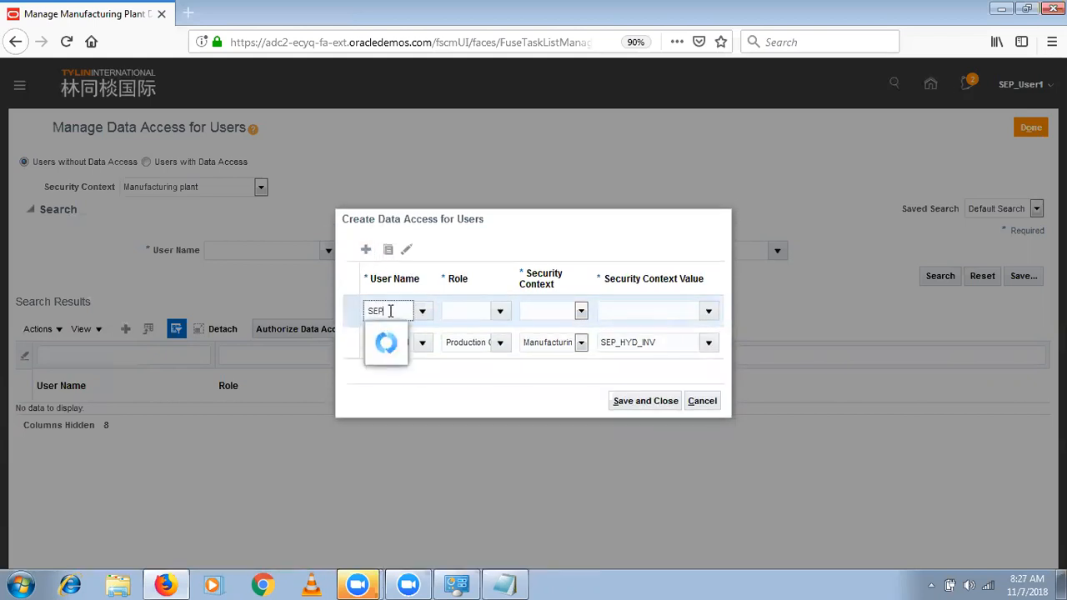
left_click(392, 358)
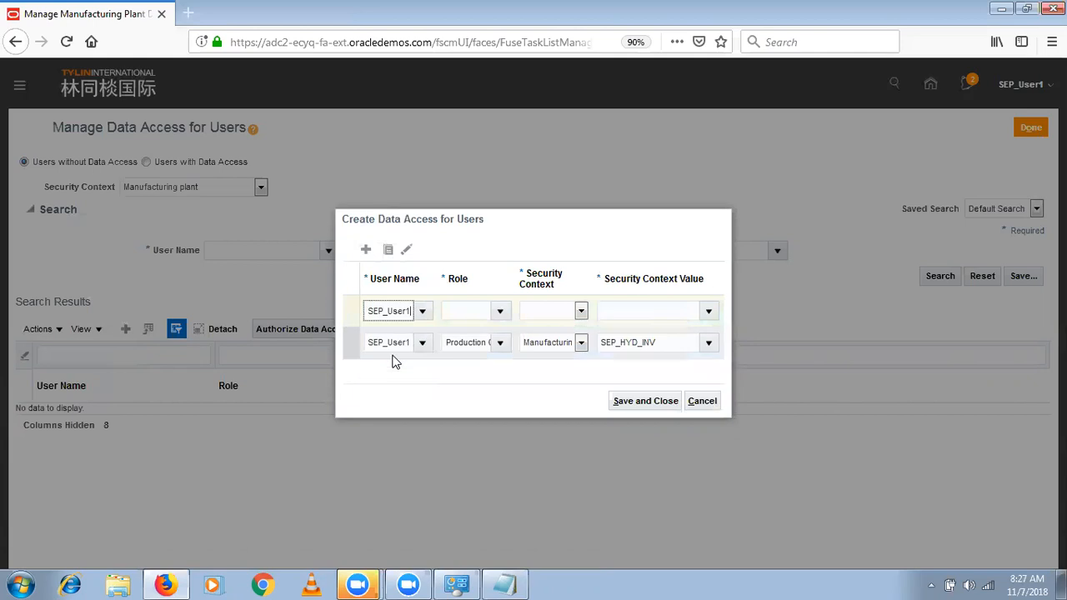
left_click(470, 315)
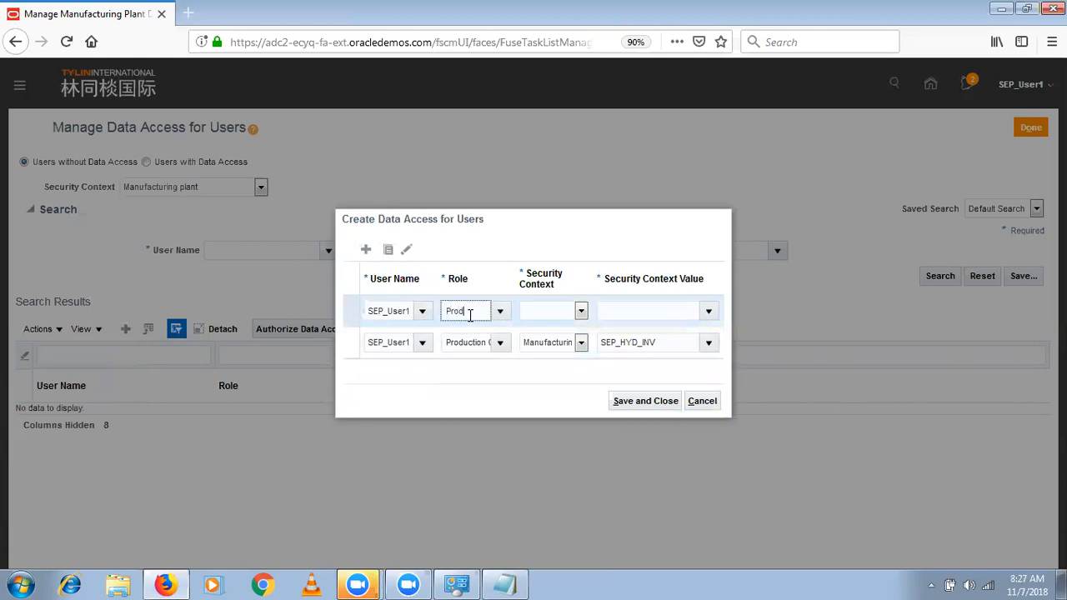
type("Produ")
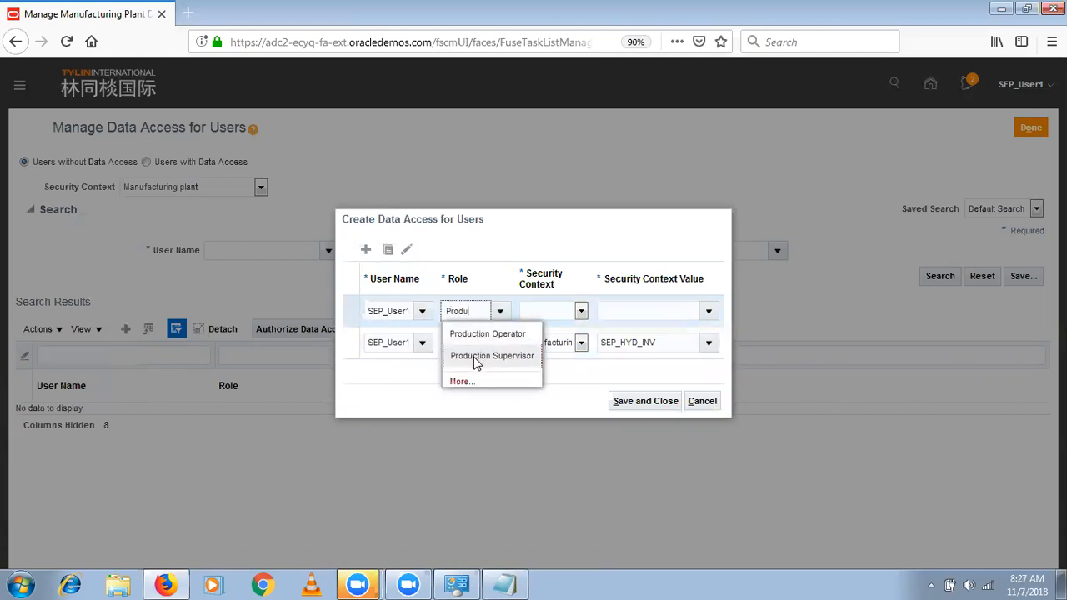
left_click(477, 354)
- Set the Production Supervisor row to Manufacturing plant with the value SEP_HYD_INV, save both entries, and return to the setup tasks
left_click(544, 317)
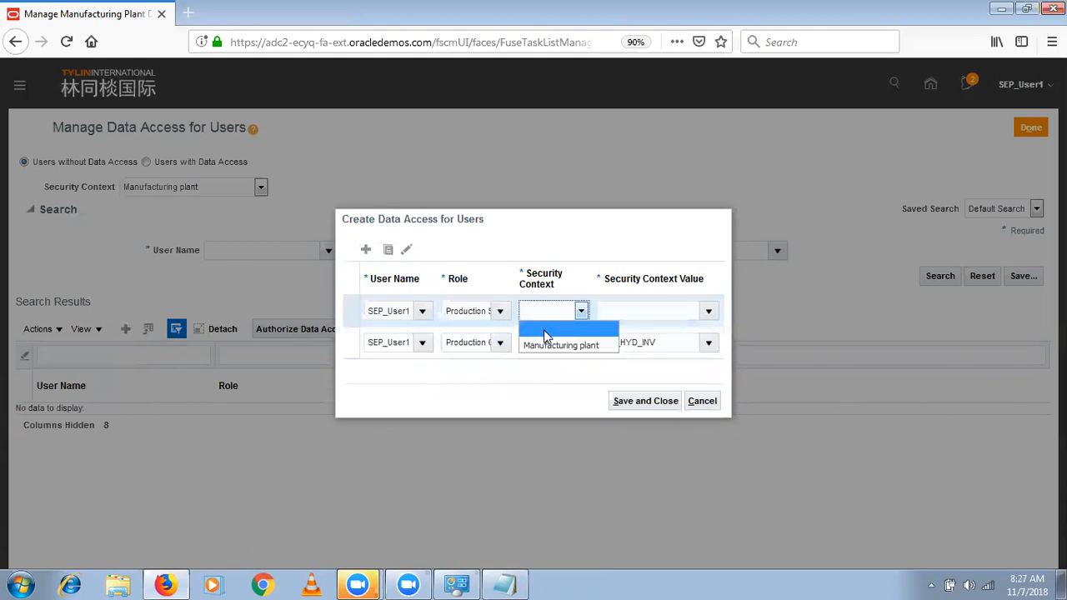
left_click(548, 344)
left_click(624, 308)
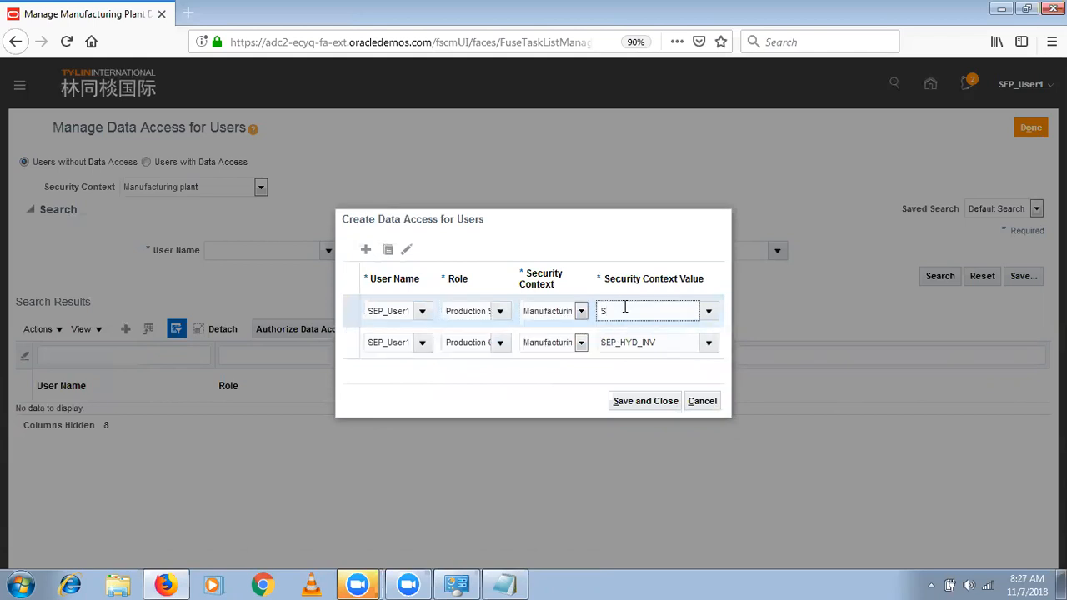
left_click(631, 357)
left_click(631, 358)
left_click(624, 406)
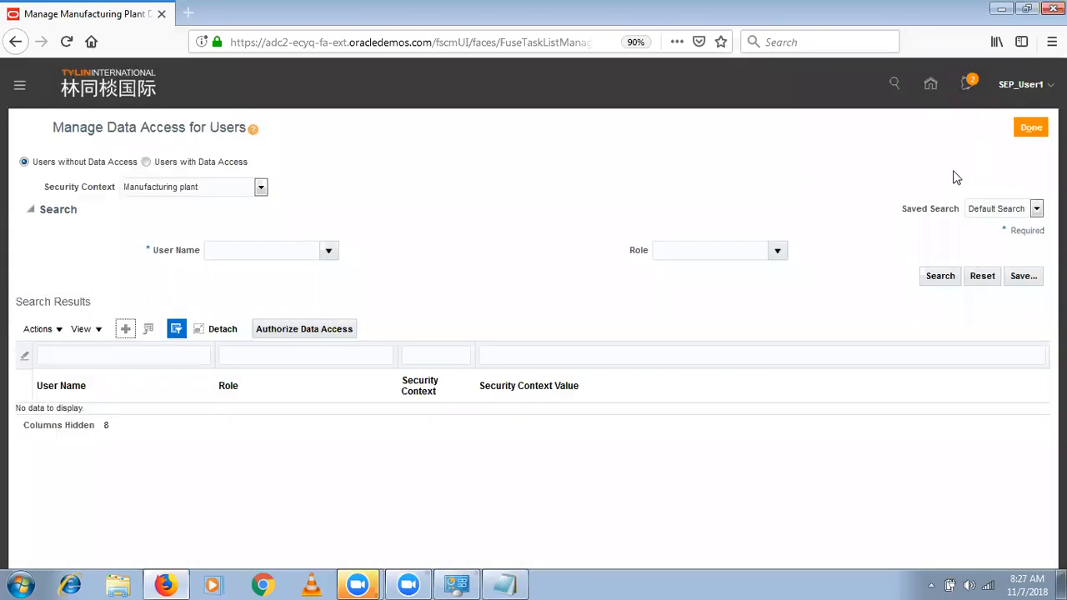
left_click(1033, 132)
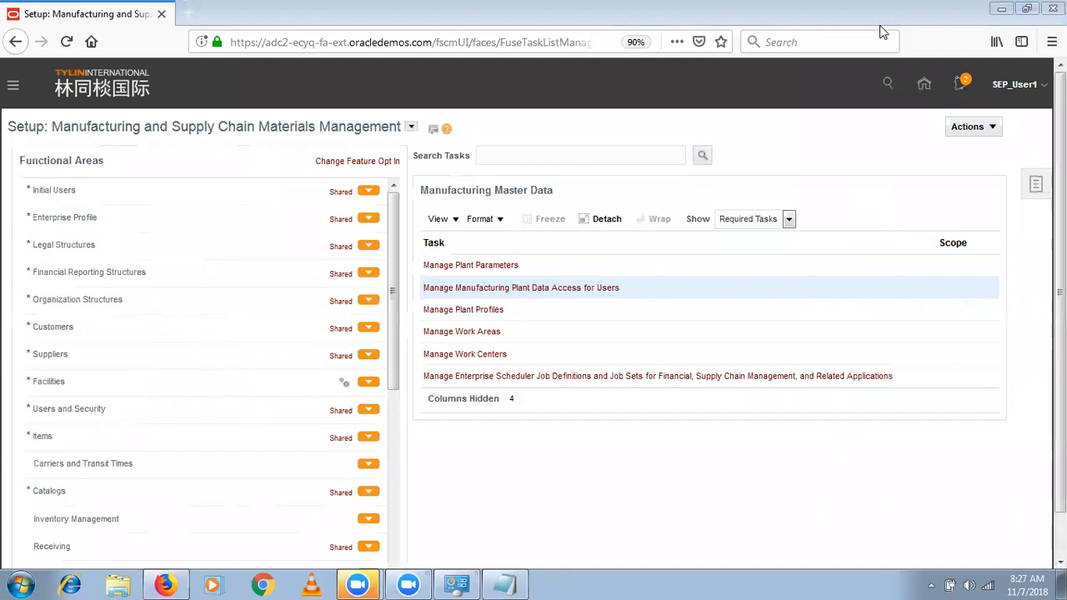
- Sign out of the current session and confirm the single sign-off
left_click(1037, 84)
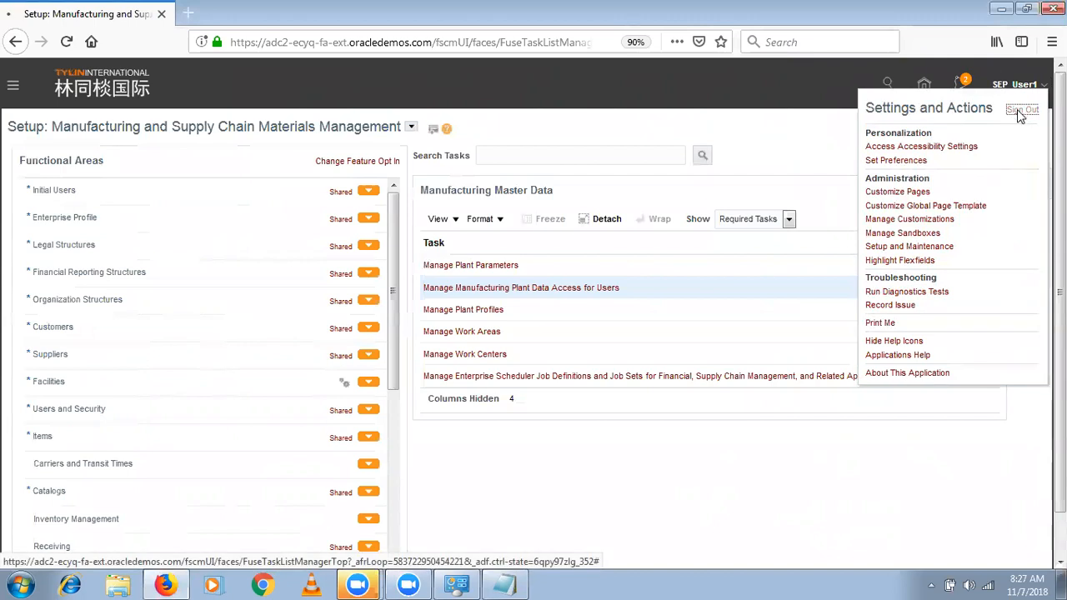
left_click(1018, 109)
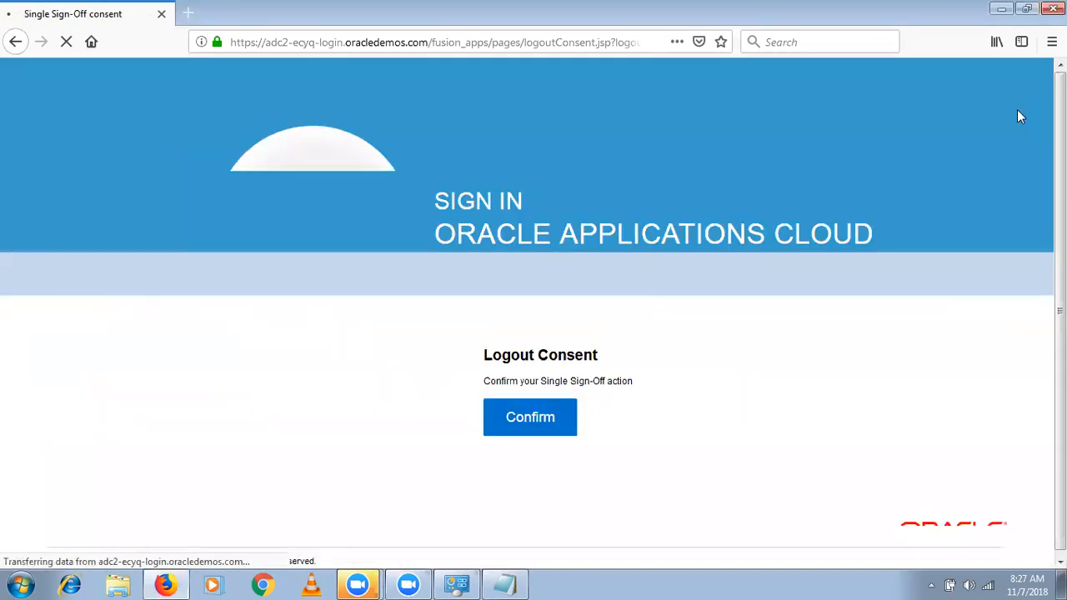
left_click(537, 421)
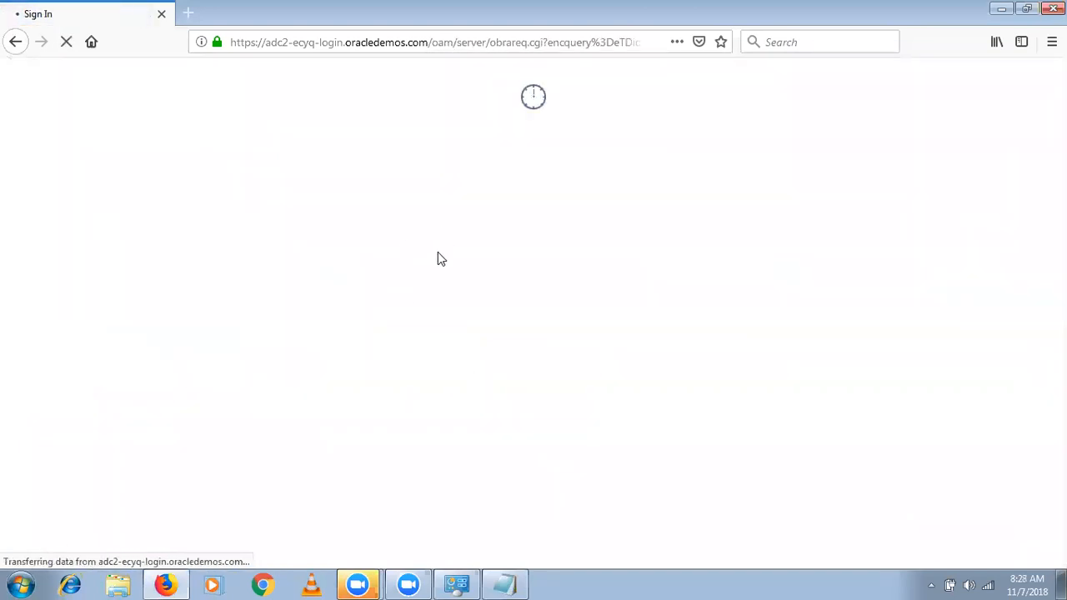
- Sign back in as SEP_User1, entering the account password
type("SEP")
key("Down")
key("Tab")
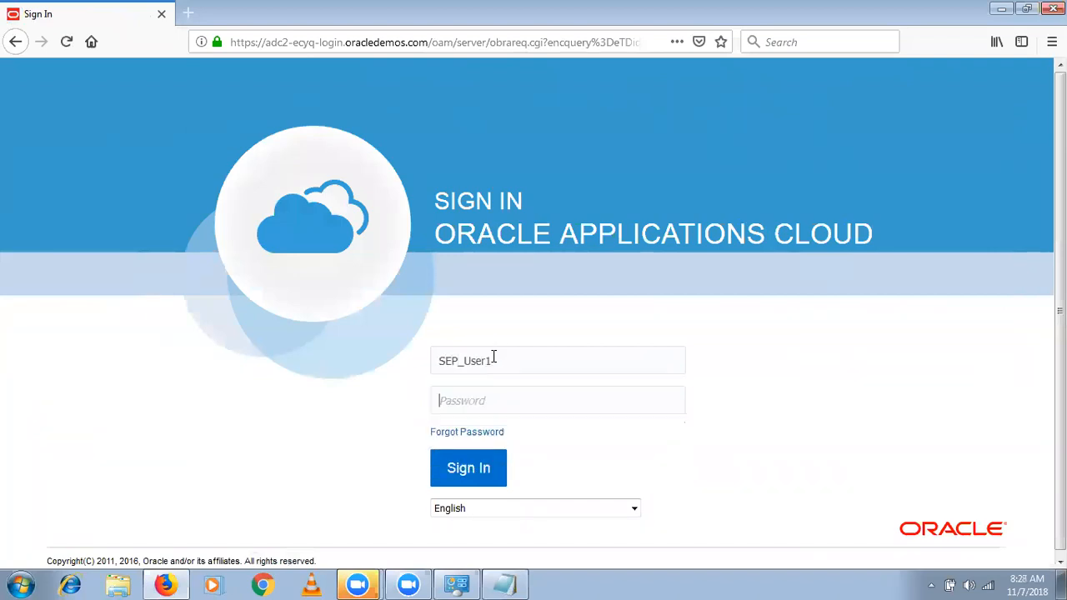
type("•••••••••••")
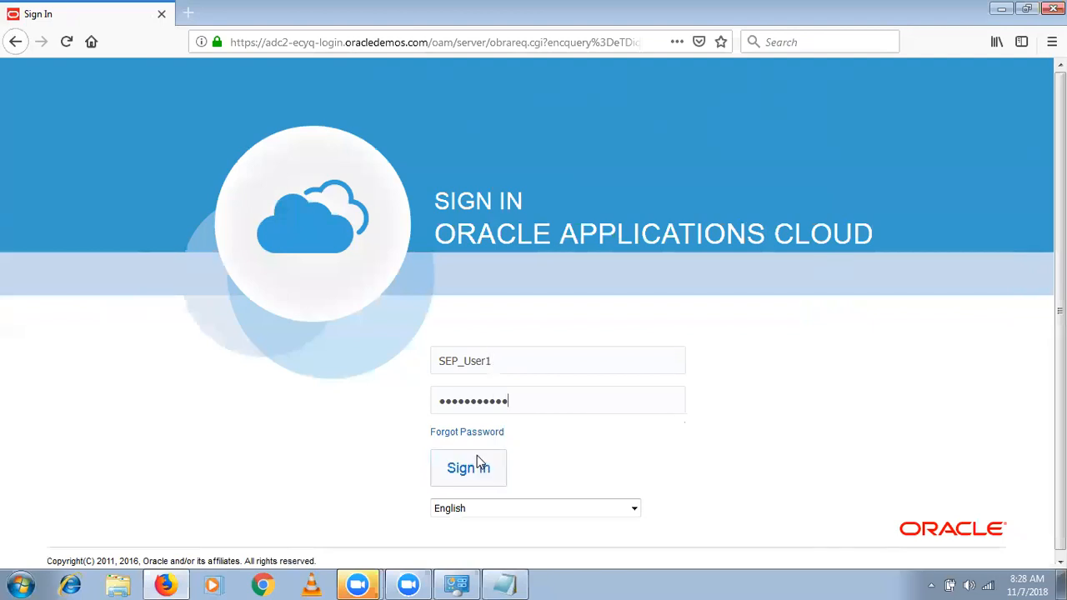
left_click(477, 461)
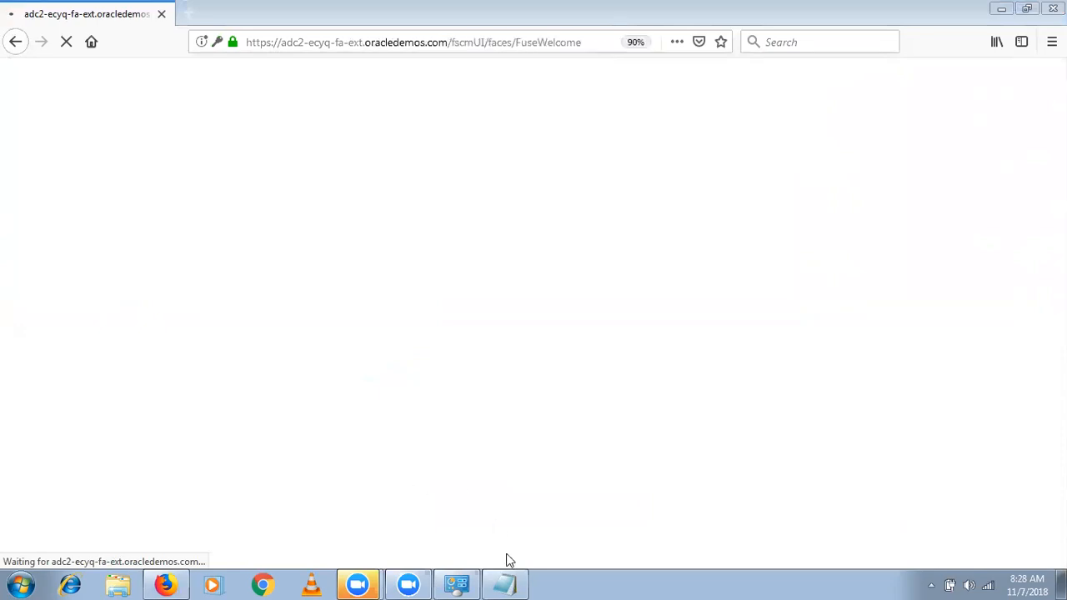
- Switch to File Explorer and open the Manufacturing Training text file in the 08-Sep-2018 folder
left_click(508, 578)
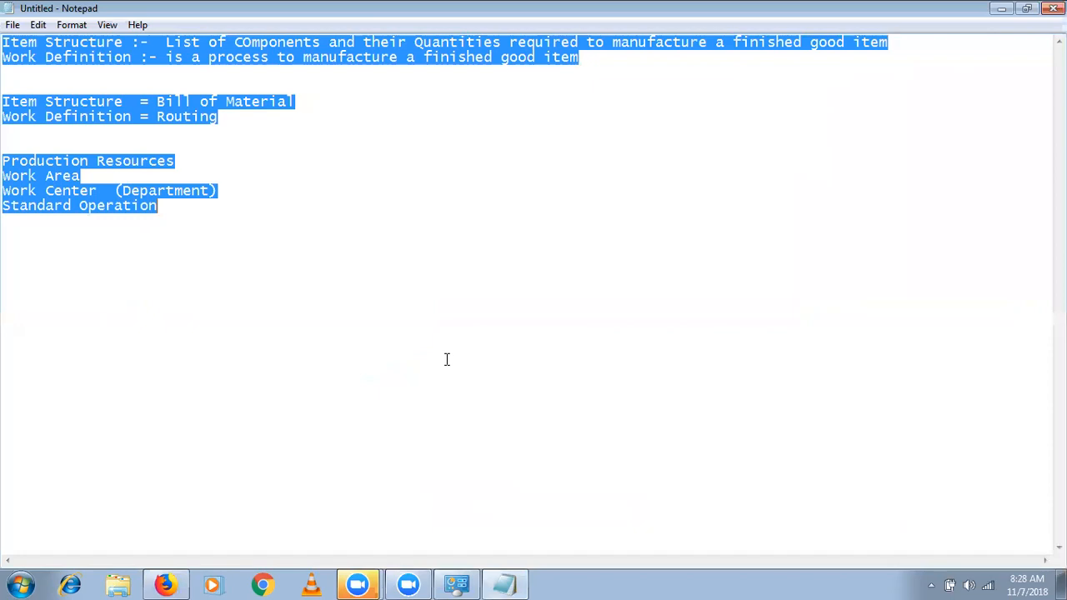
left_click(117, 583)
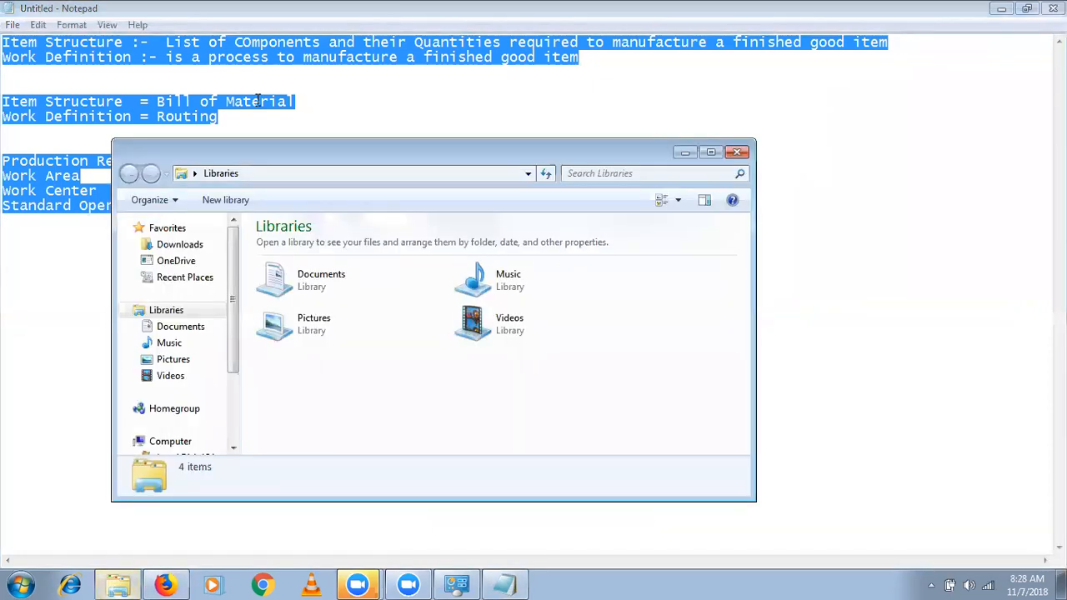
left_click(195, 173)
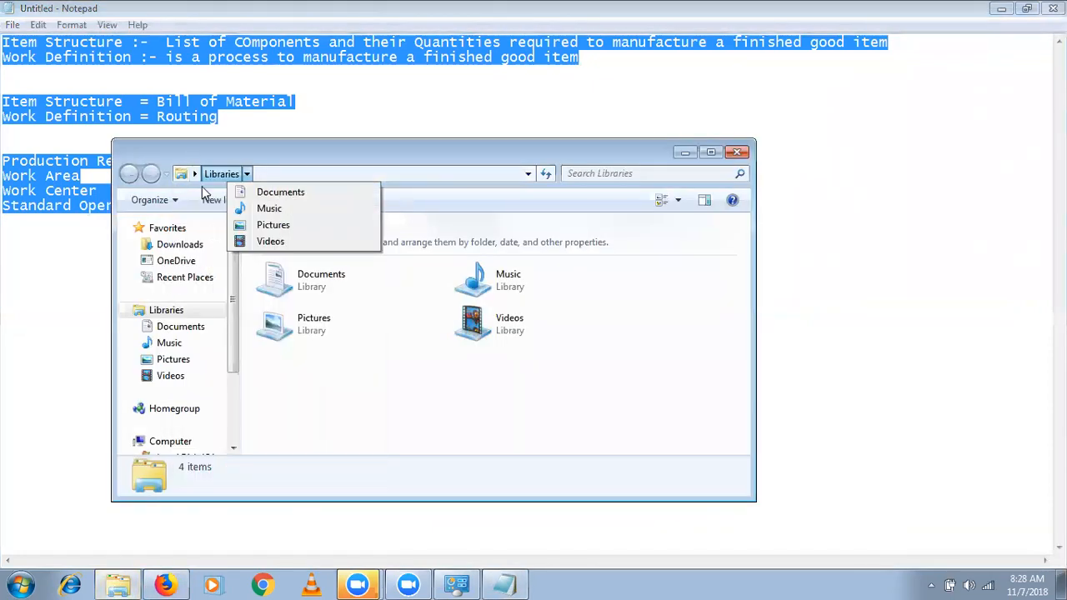
left_click(228, 345)
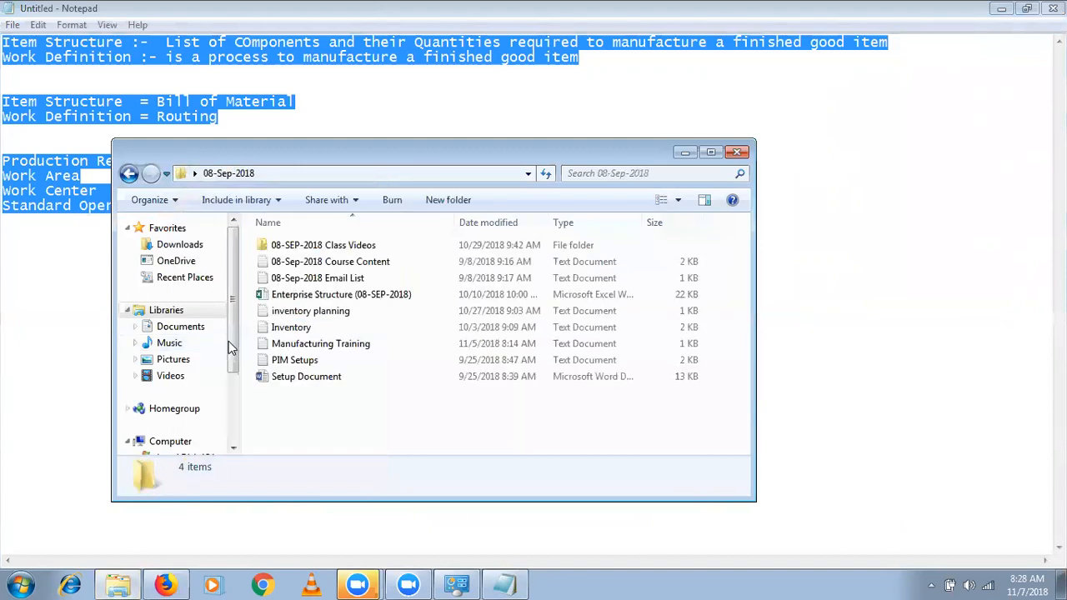
double_click(338, 345)
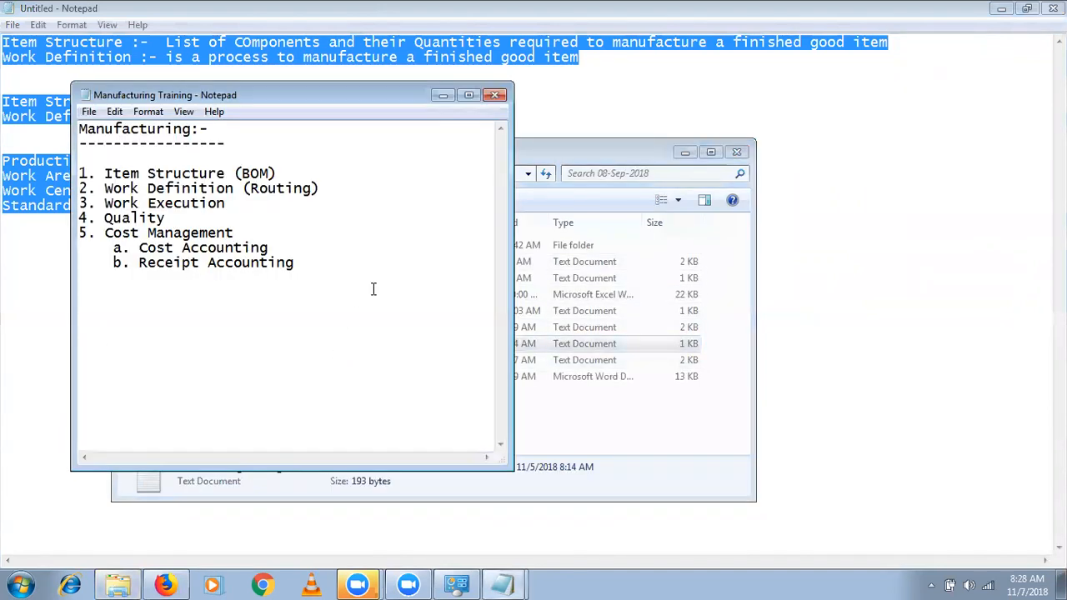
- Paste the copied item structure, work definition and production resource notes into the Manufacturing Training file, save it, and close the file and its folder
key("Return")
key("Return")
key("Return")
type("Item Structure :-  List of COmponents and their Quantities required to manufacture a finished good item Work Definition :- is a process to manufacture a finished good item   Item Structure  = Bill of Material Work Definition = Routing   Production Resources Work Area Work Center  (Department) Standard Operation")
key("ctrl+s")
left_click(494, 94)
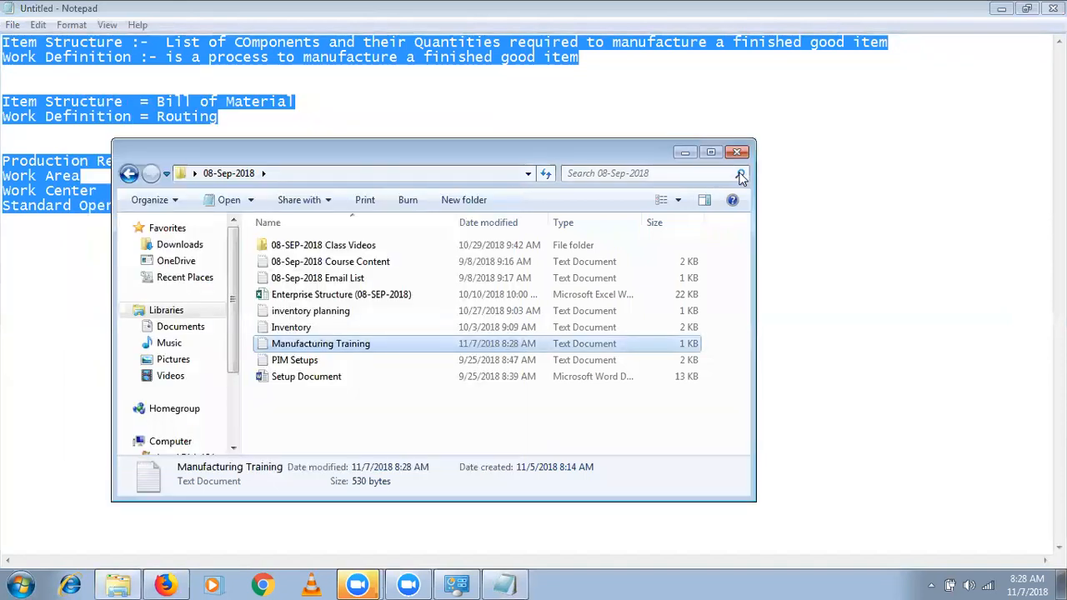
left_click(737, 152)
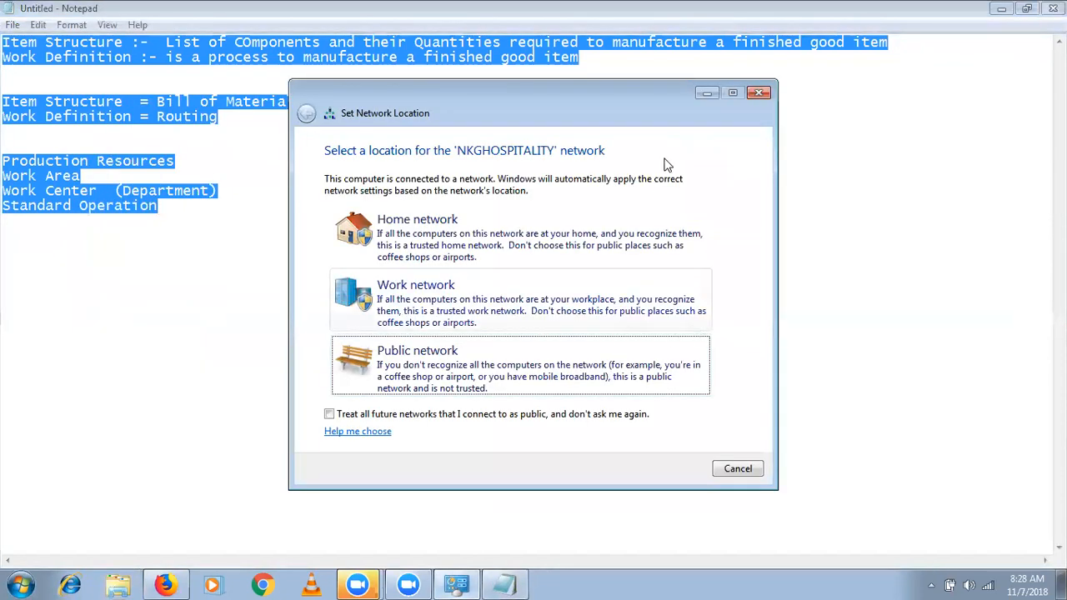
- Set the network location to Public network and close the untitled Notepad document without saving
left_click(512, 380)
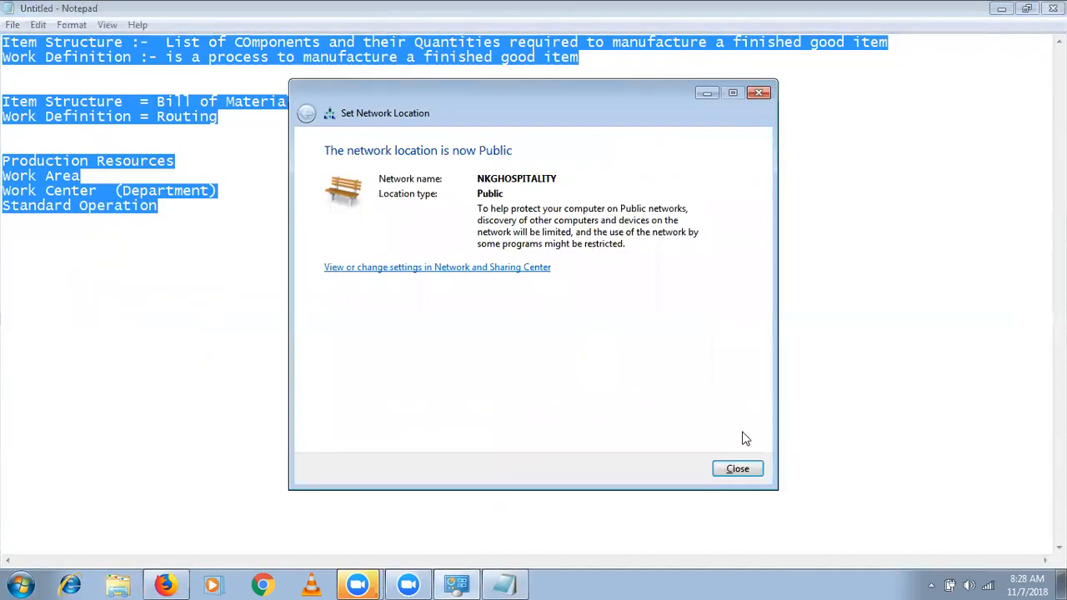
left_click(738, 469)
key("alt+F4")
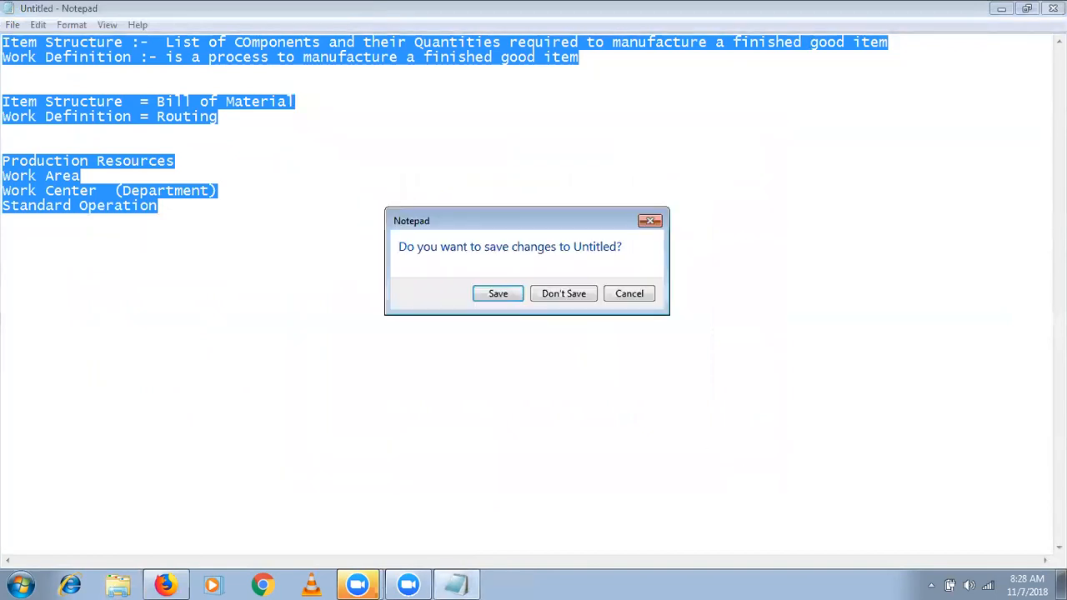
left_click(571, 293)
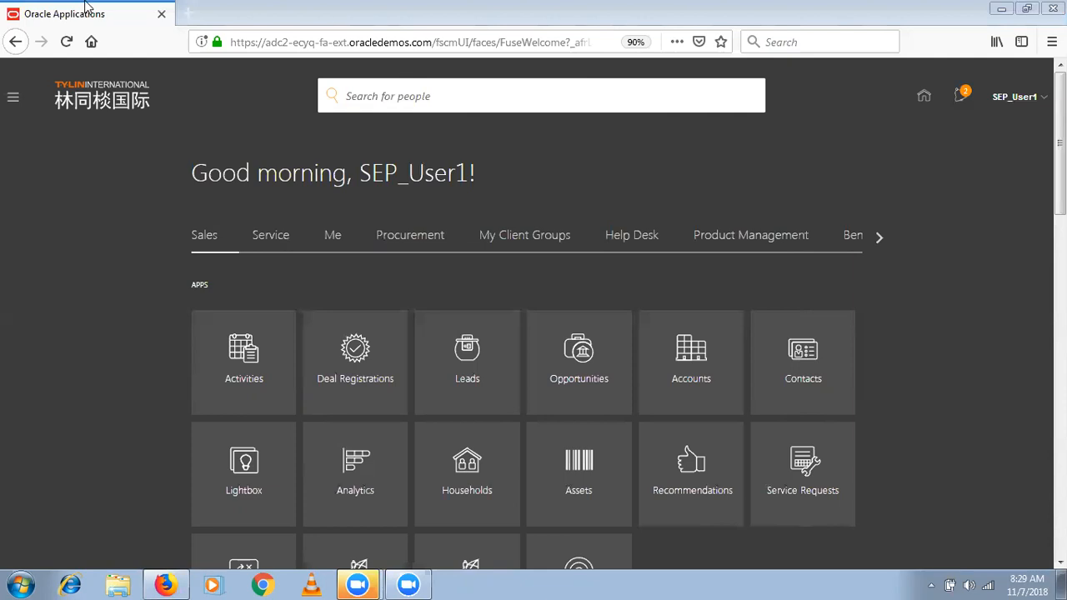
- Back in Oracle Applications, open the navigator and expand the Manufacturing group
left_click(13, 101)
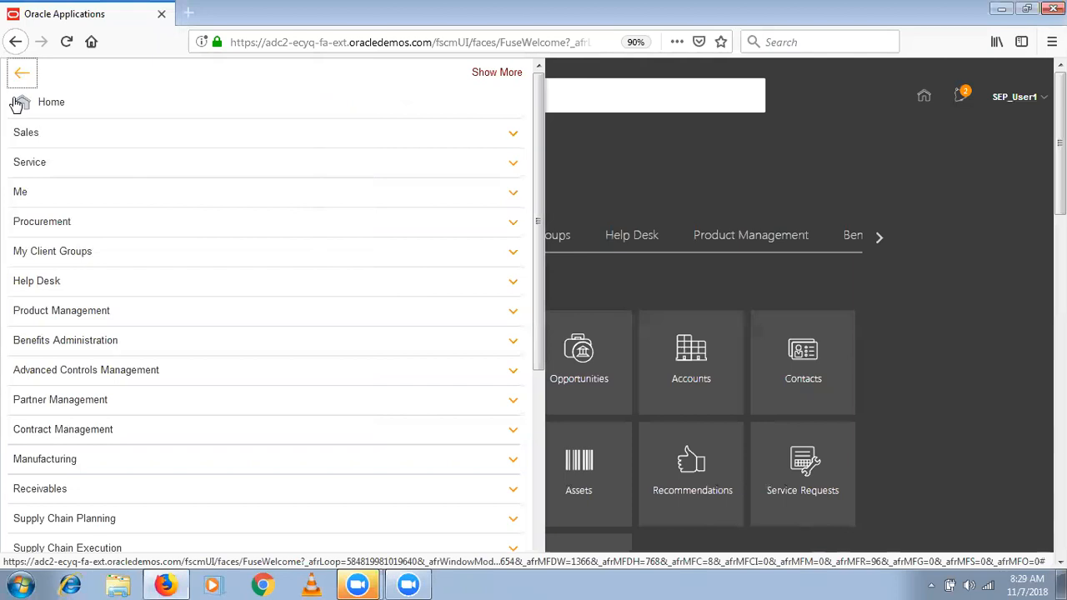
left_click(303, 472)
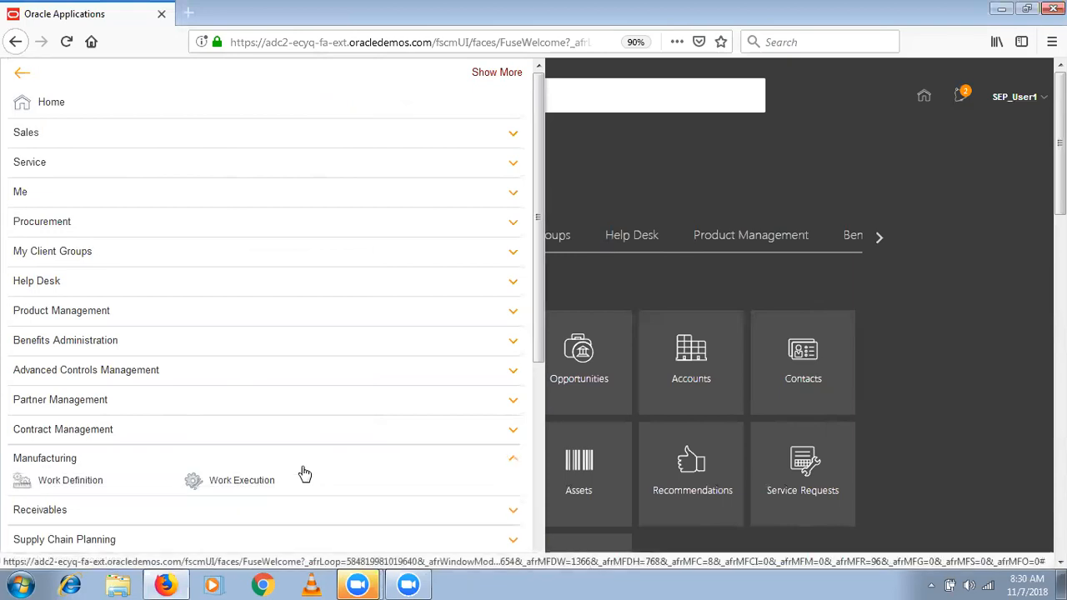
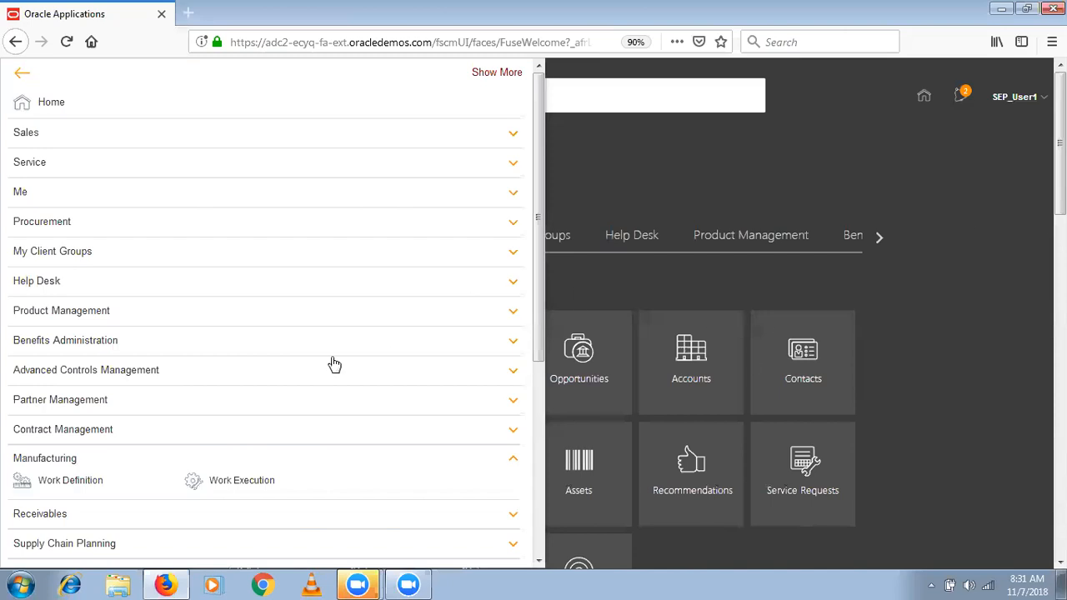
- Open the Work Definition work area and try to change its manufacturing organization
left_click(94, 491)
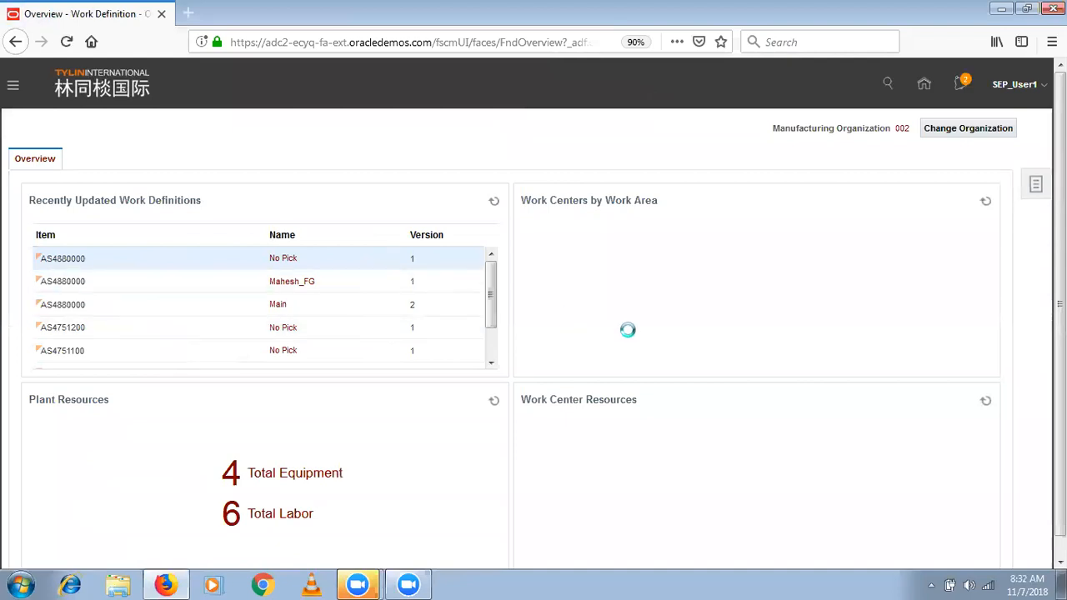
left_click(954, 132)
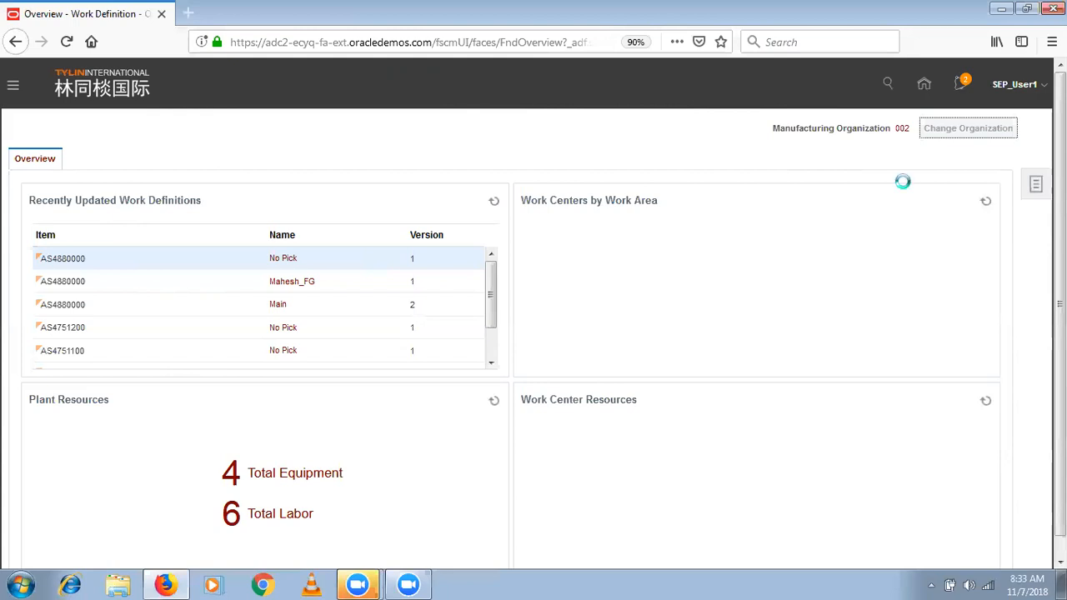
left_click(1036, 185)
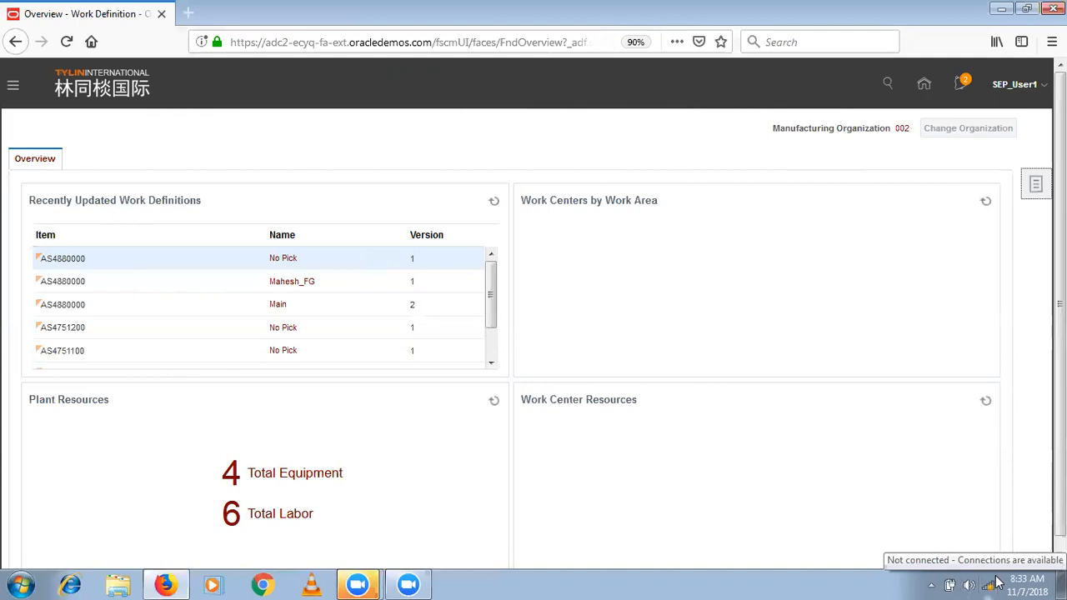
- Check the wireless network connection, reload the Work Definition page and try again to change the manufacturing organization
left_click(996, 583)
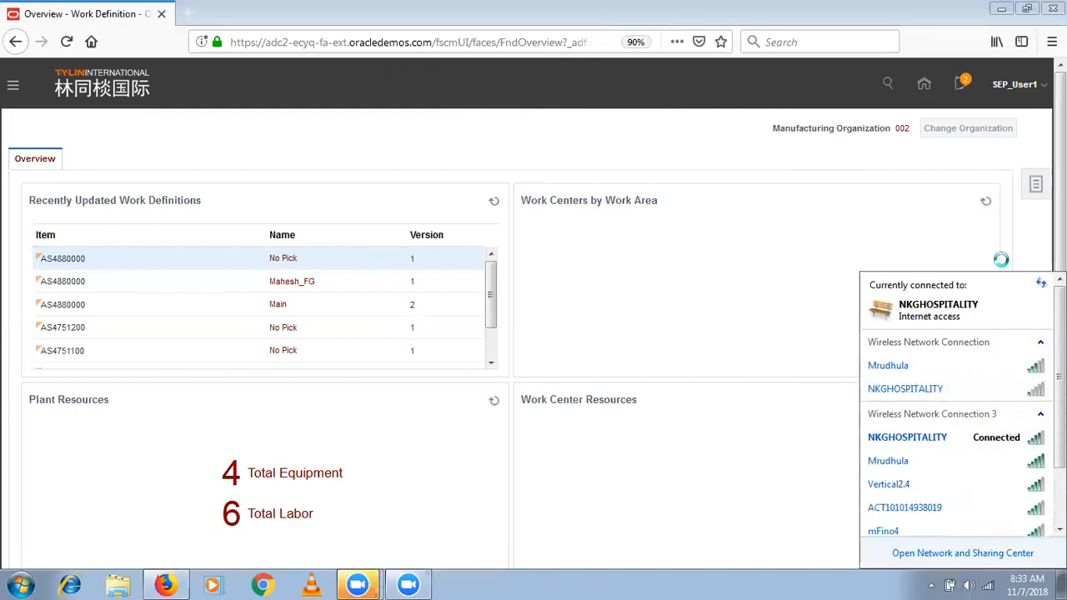
left_click(730, 234)
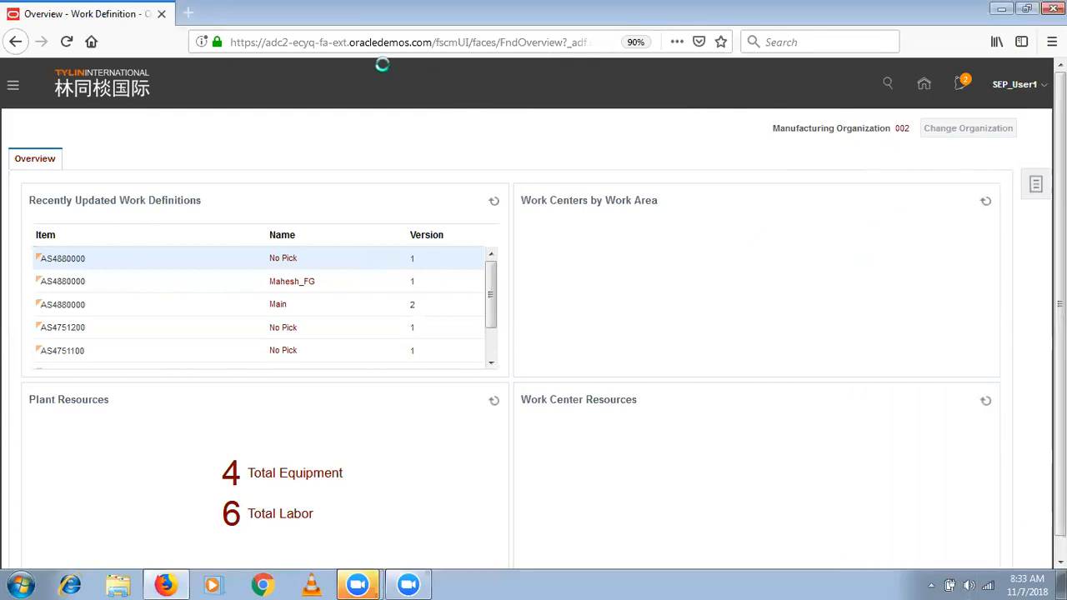
left_click(64, 40)
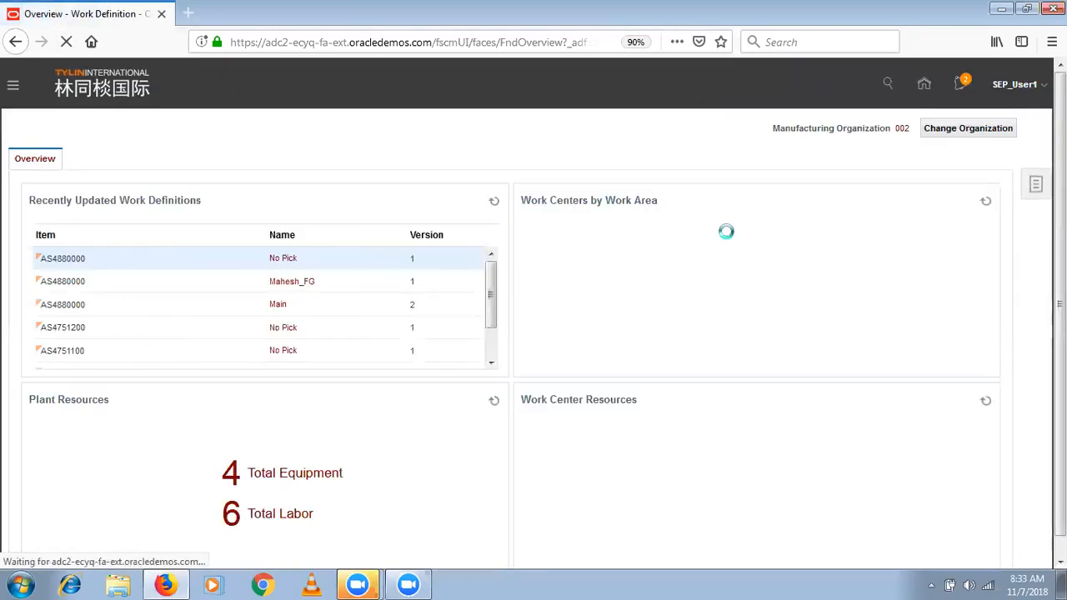
left_click(966, 132)
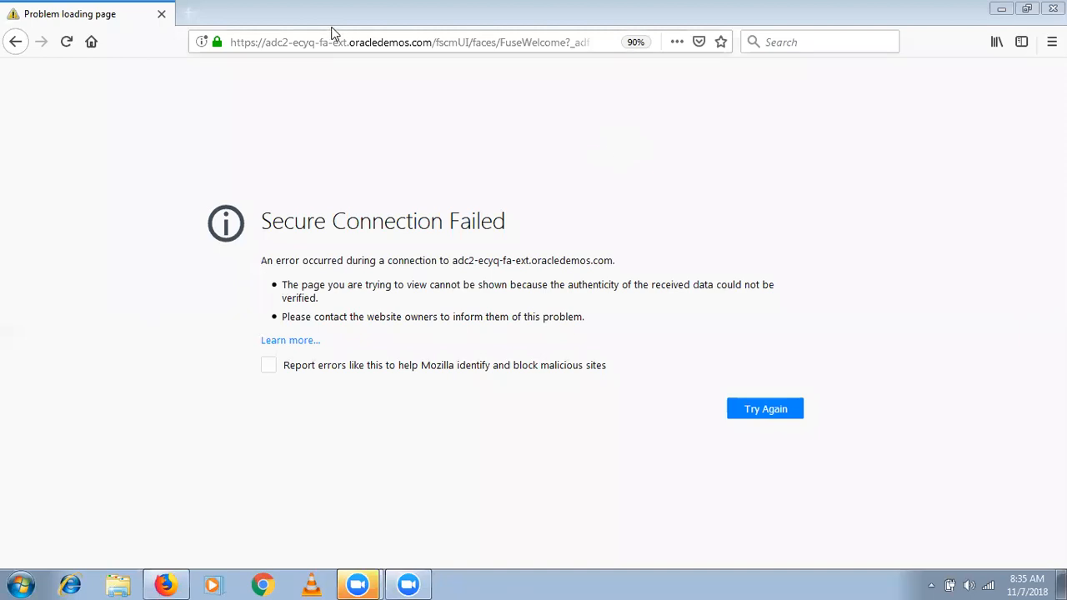
- Reopen the adc2-ecyq Oracle site from the address suggestions and go to its home page
left_click(286, 43)
type("4")
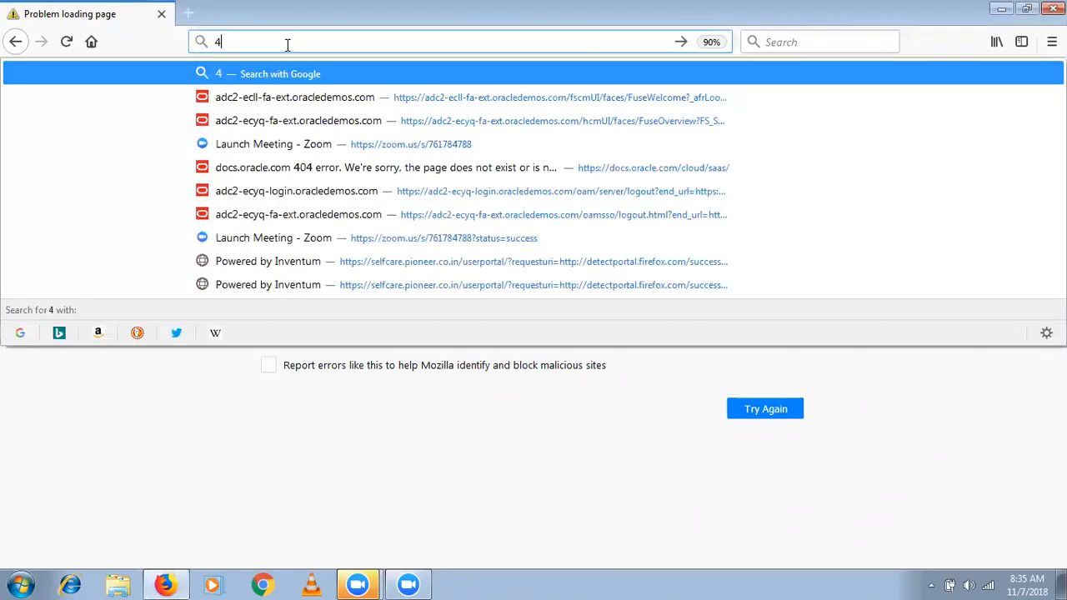
key("Down")
key("Down")
key("Down")
key("Down")
key("Down")
key("Return")
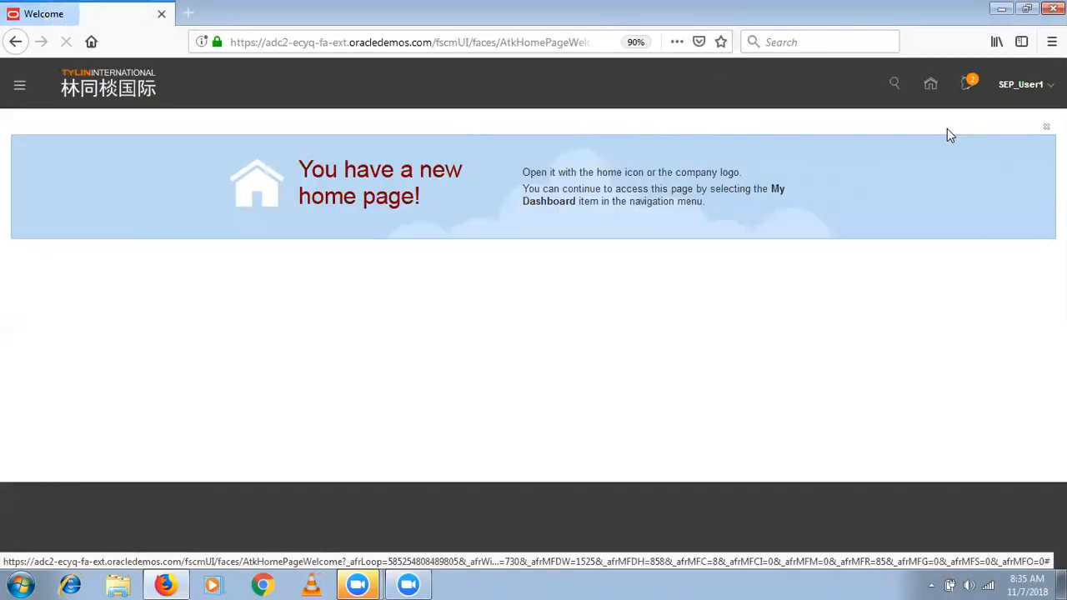
left_click(930, 85)
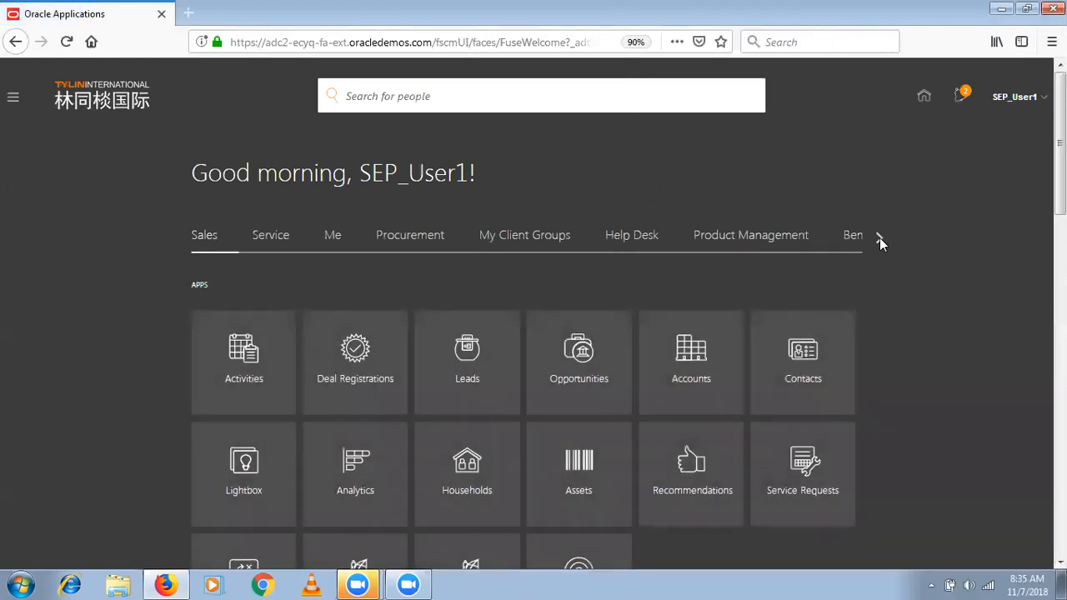
- Open Work Definition from the Manufacturing apps on the home page and try to change the organization
left_click(879, 238)
left_click(879, 238)
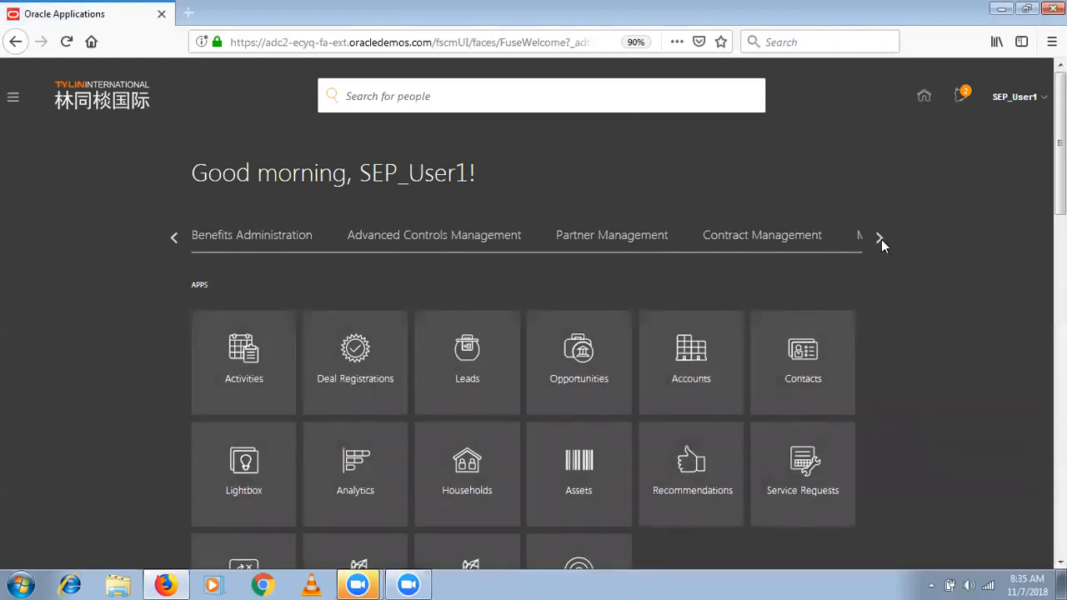
left_click(879, 237)
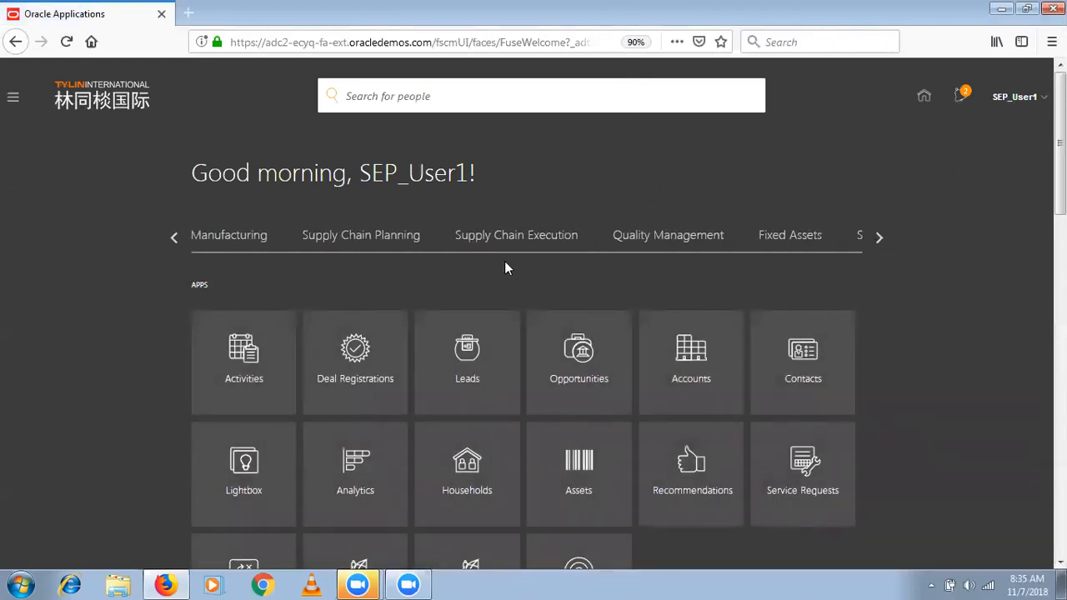
left_click(219, 241)
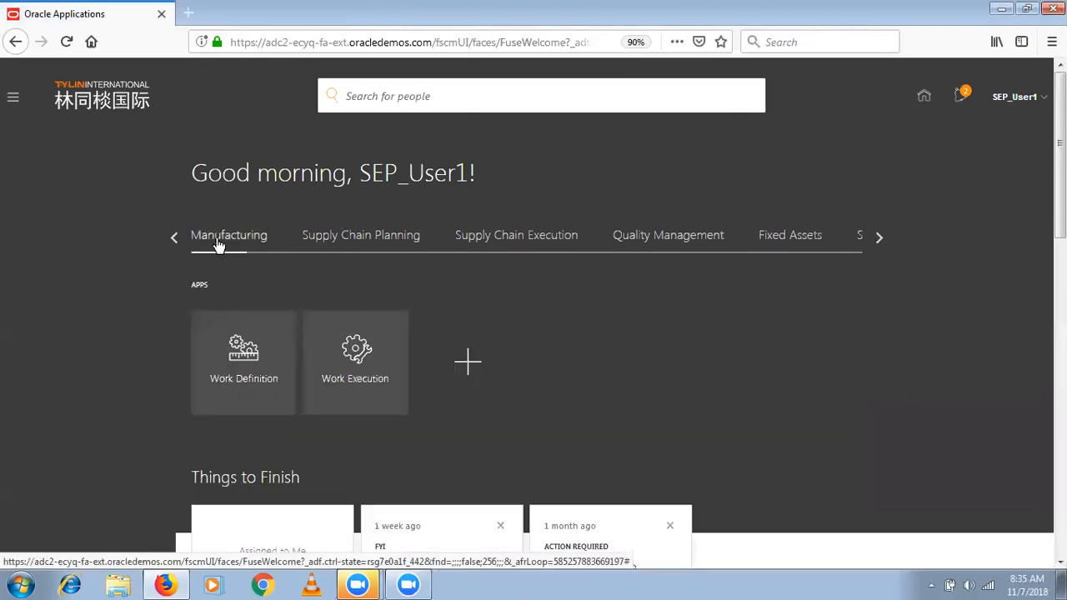
left_click(244, 367)
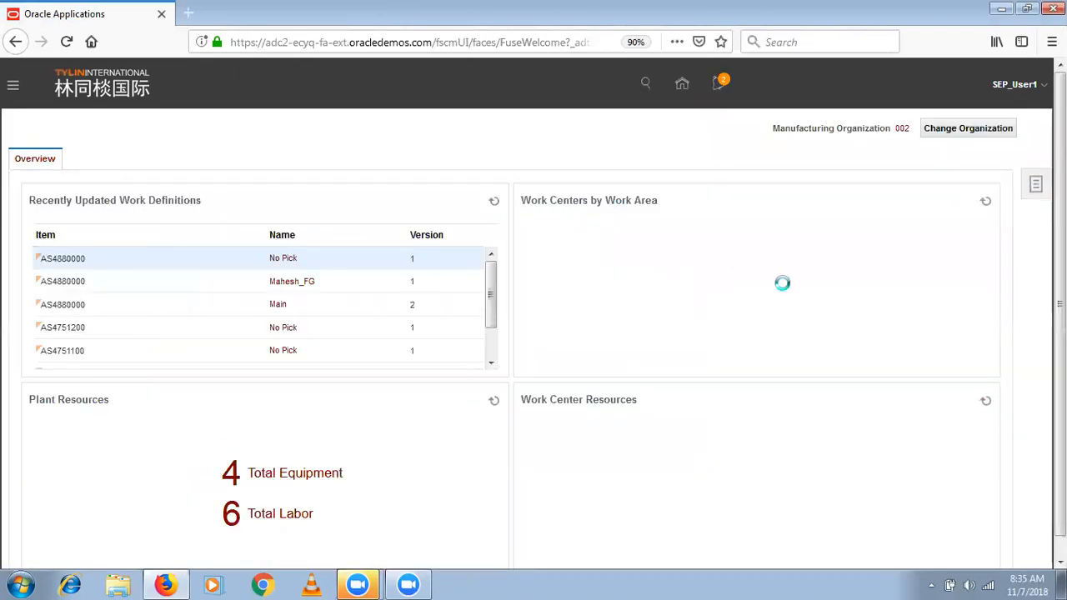
left_click(987, 131)
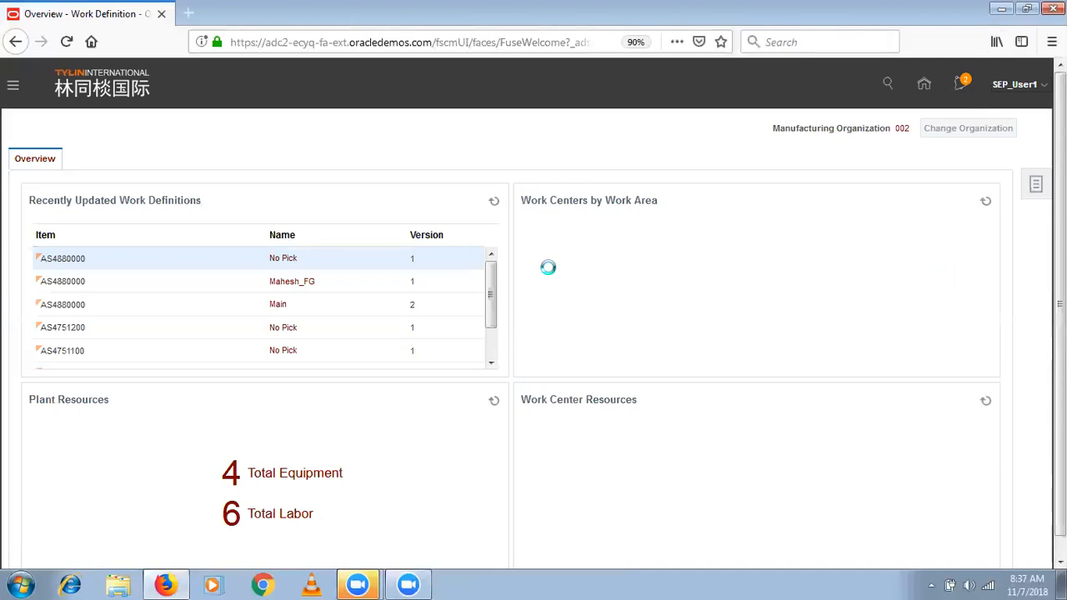
- Replace the unresponsive Work Definition tab with a new browser tab and open the browser library
left_click(483, 41)
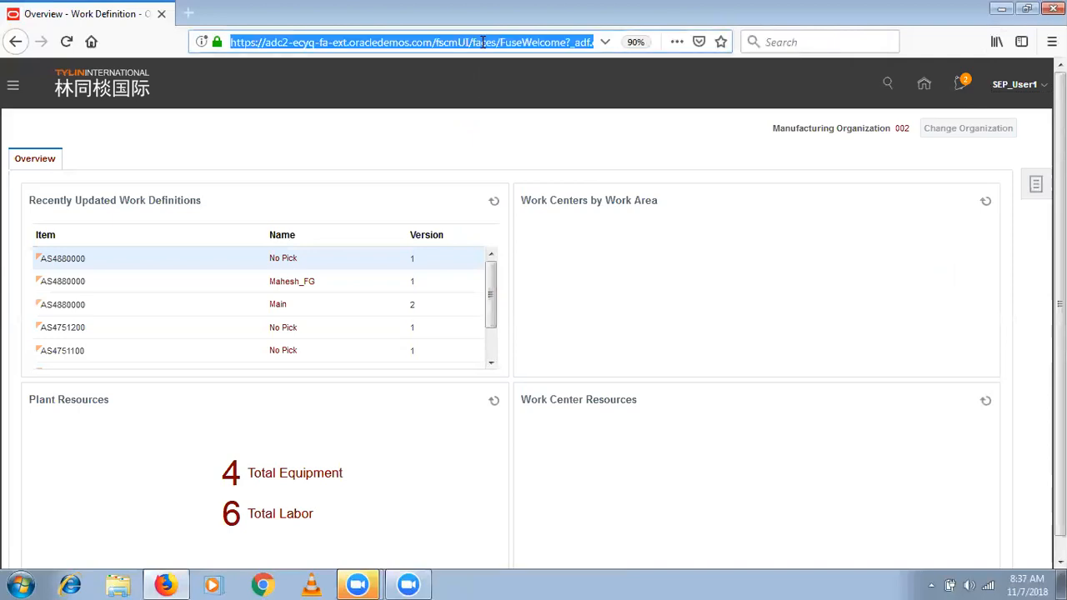
left_click(188, 14)
left_click(162, 14)
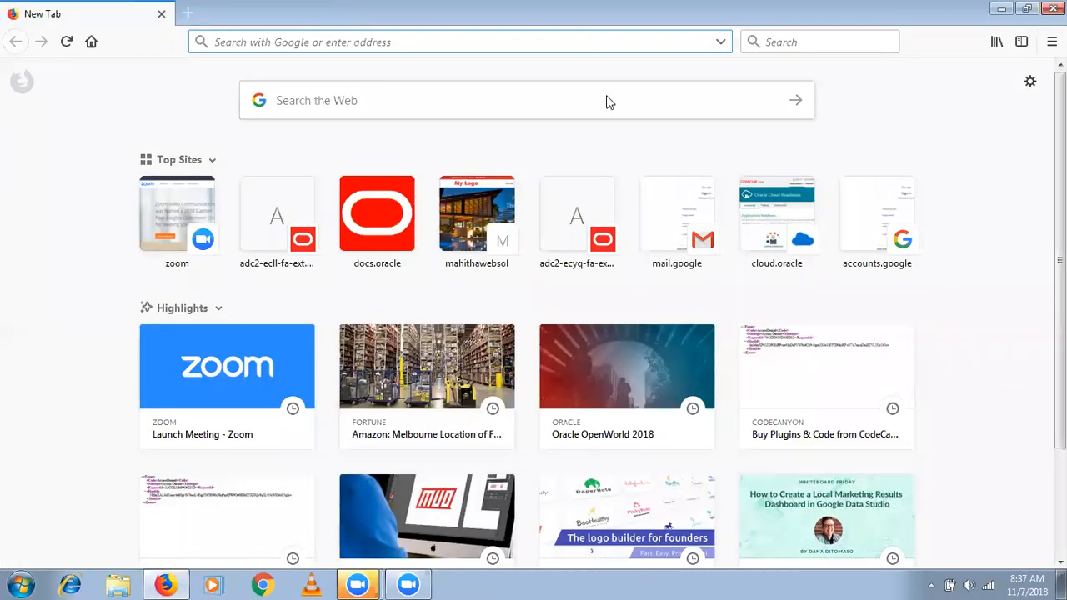
left_click(997, 44)
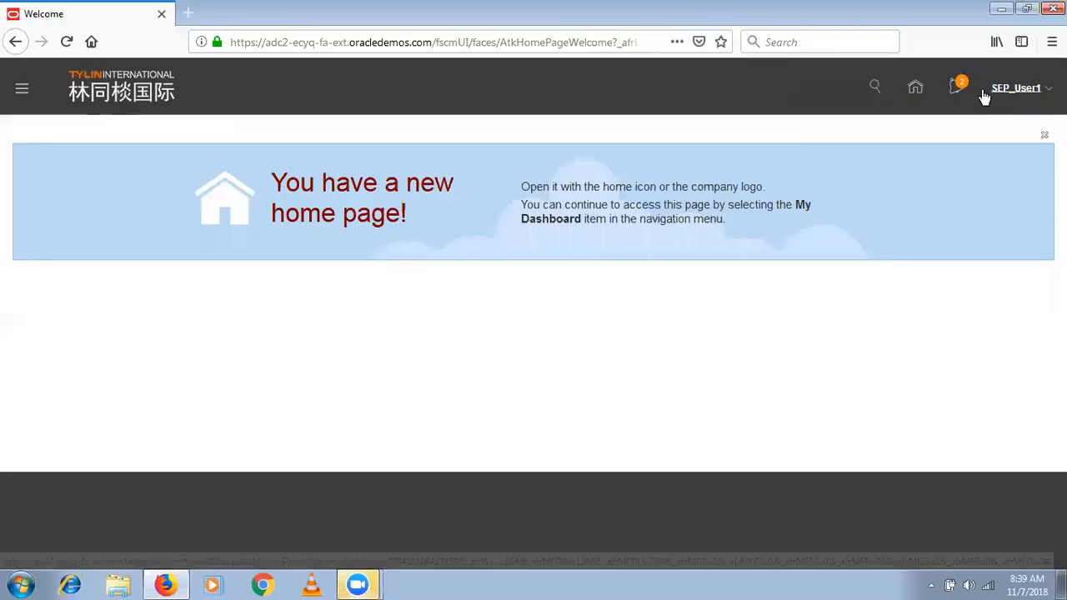
- Open Setup and Maintenance and switch the setup to Manufacturing and Supply Chain Materials Management
left_click(1018, 87)
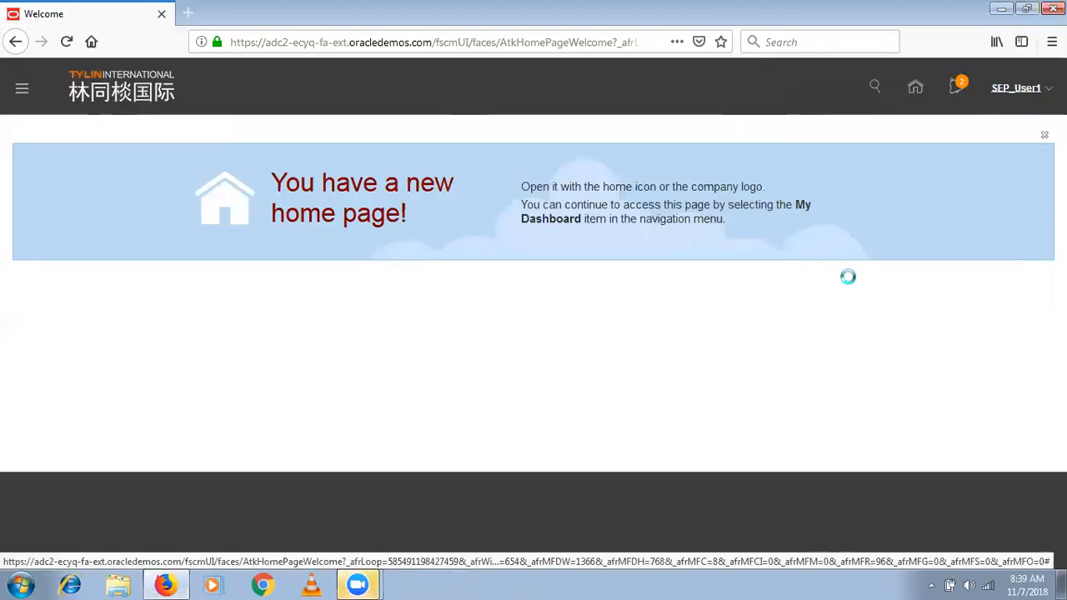
left_click(882, 273)
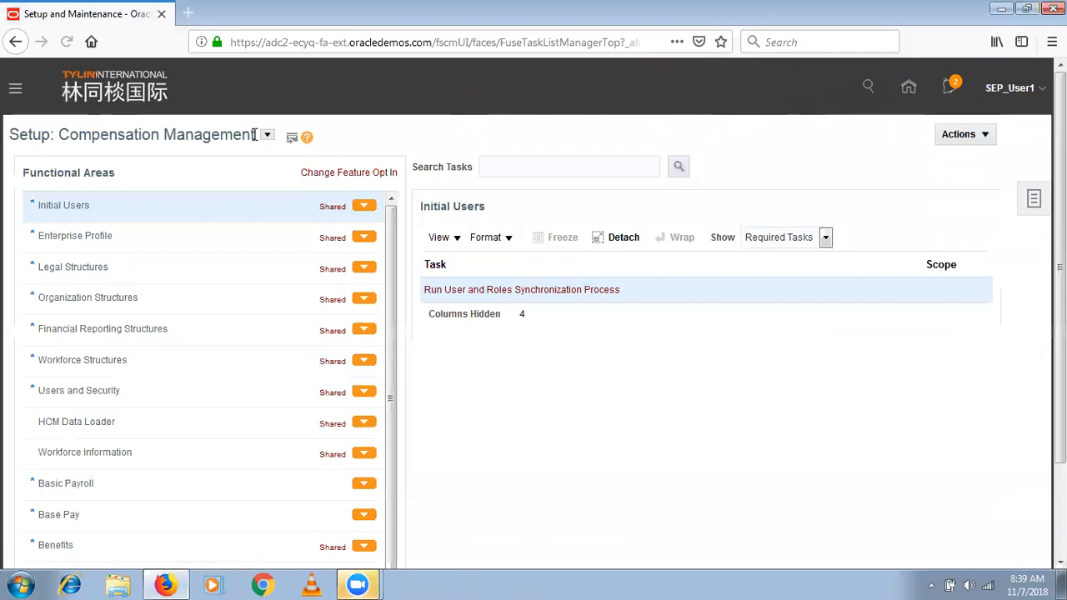
left_click(267, 135)
left_click(476, 335)
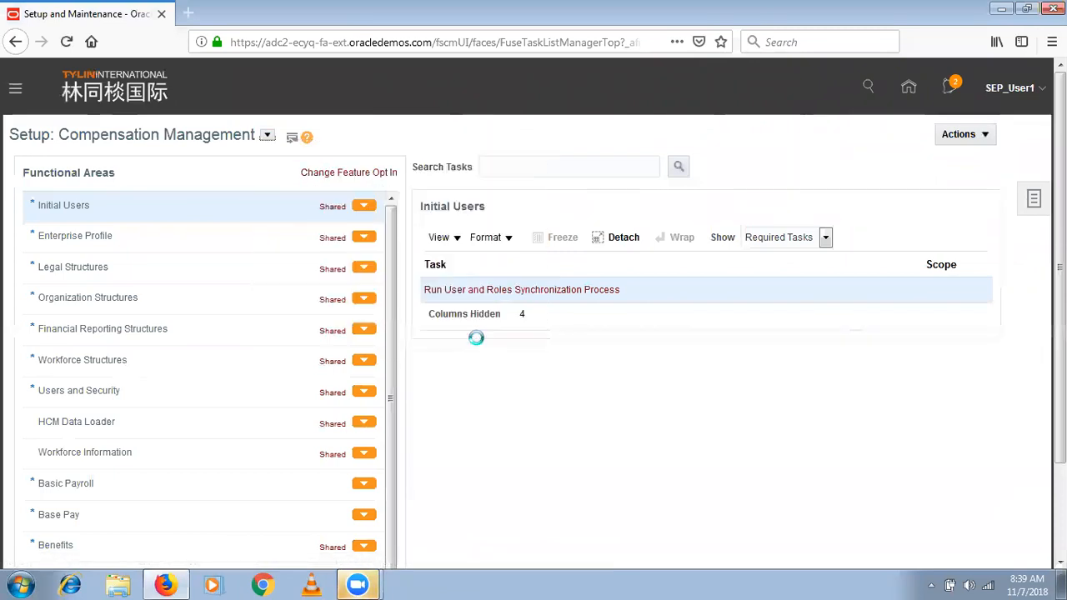
- Under Manufacturing Master Data, open Manage Plant Profiles and edit the RCS_DEFAULT_MFG_PLANT_ORG profile
scroll(379, 525, "down", 8)
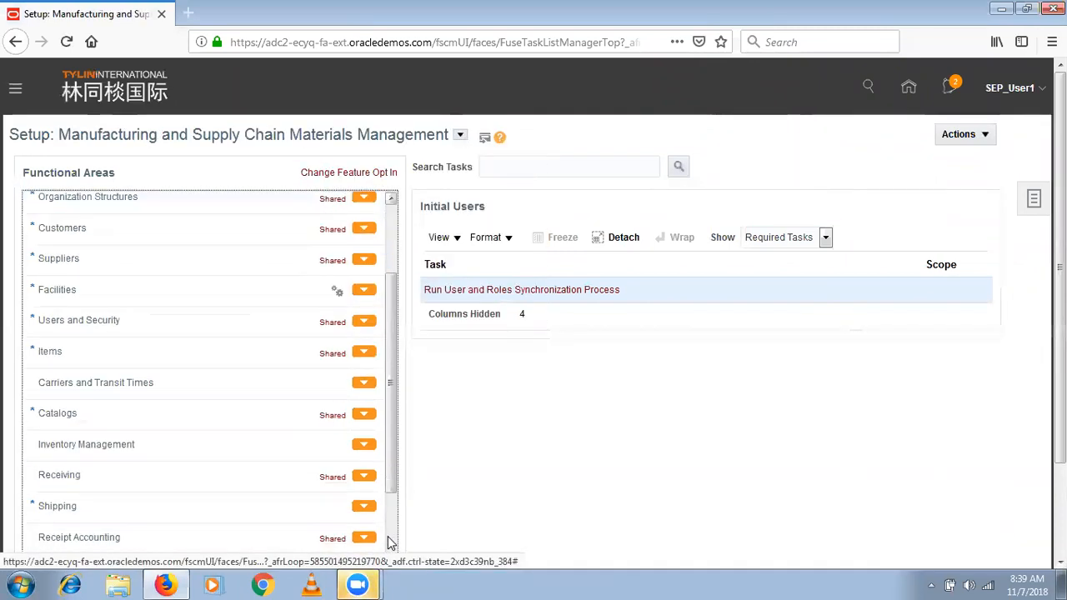
left_click(164, 398)
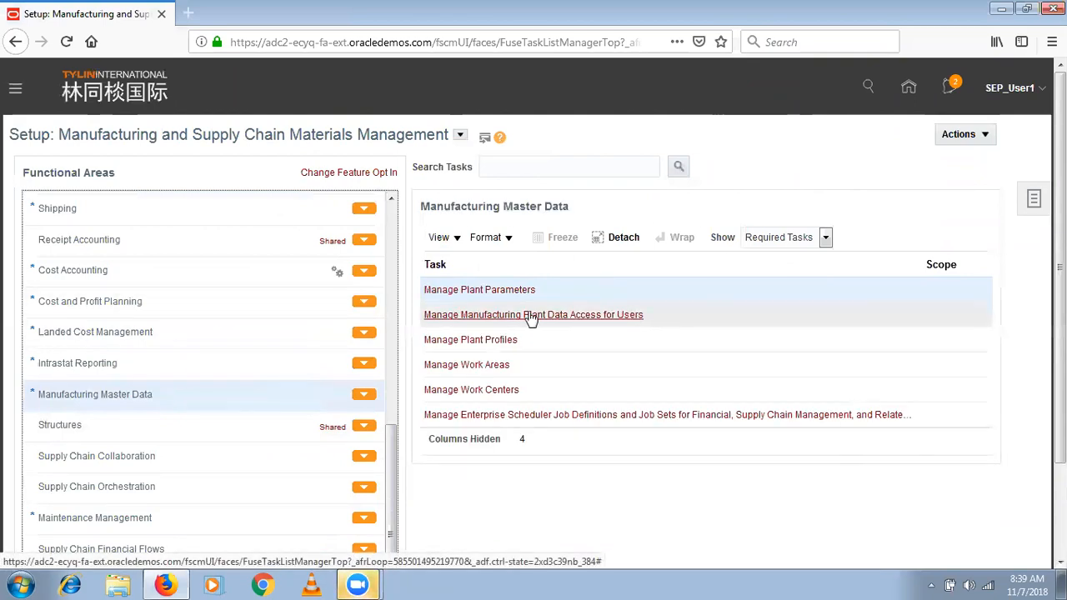
left_click(485, 341)
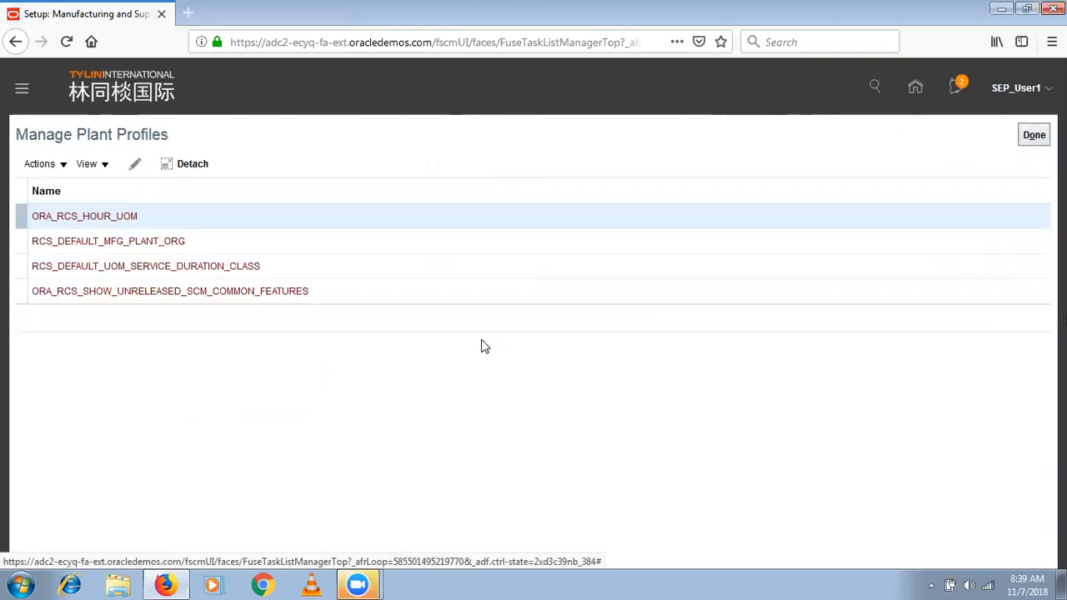
left_click(202, 237)
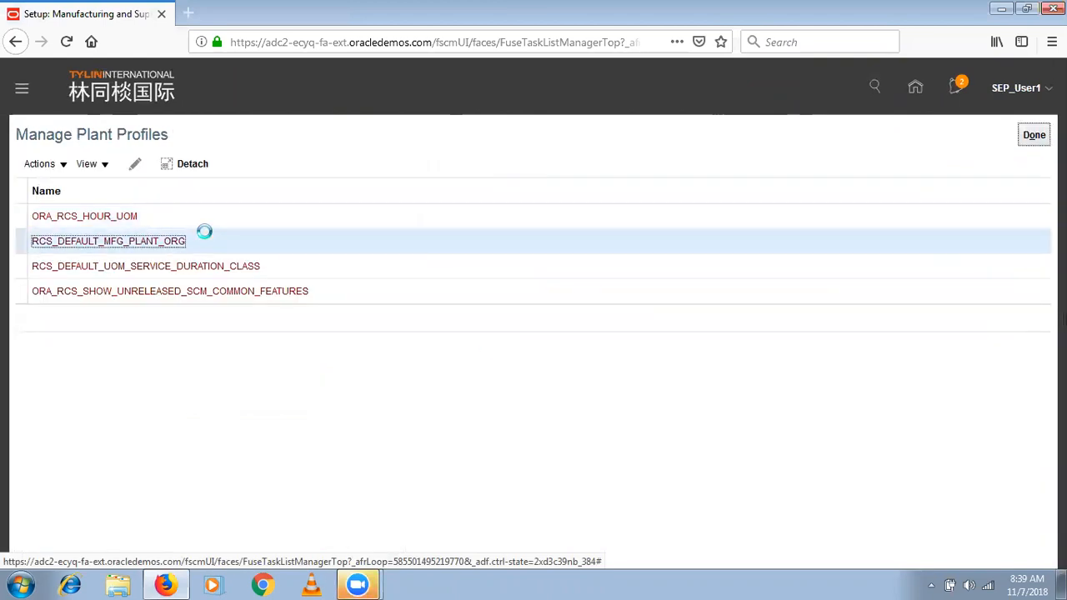
left_click(137, 164)
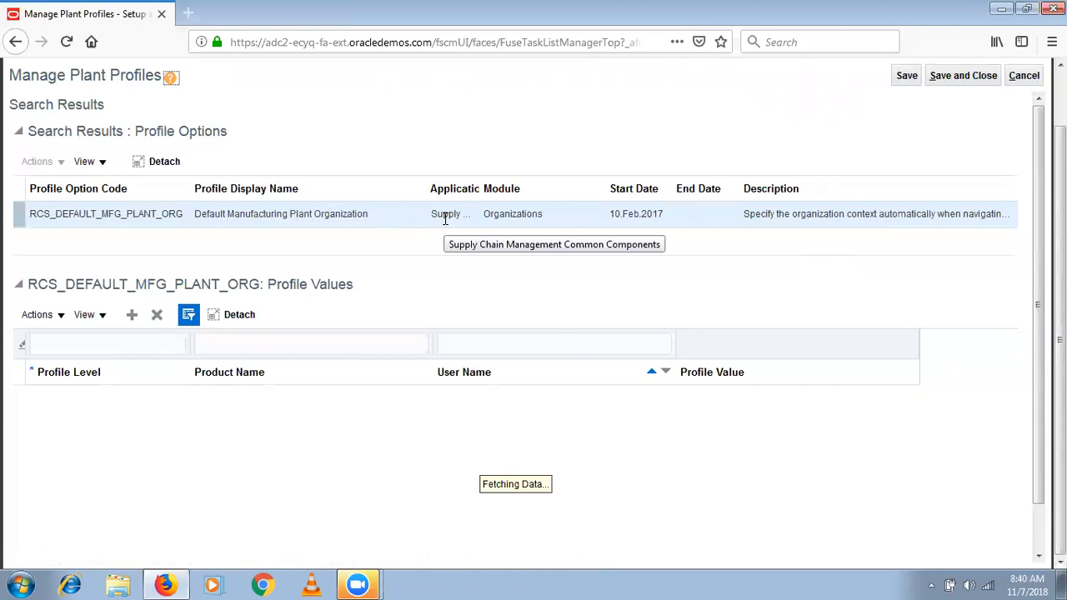
- Try to add a profile value to RCS_DEFAULT_MFG_PLANT_ORG, and try to save and close the profile
left_click(133, 317)
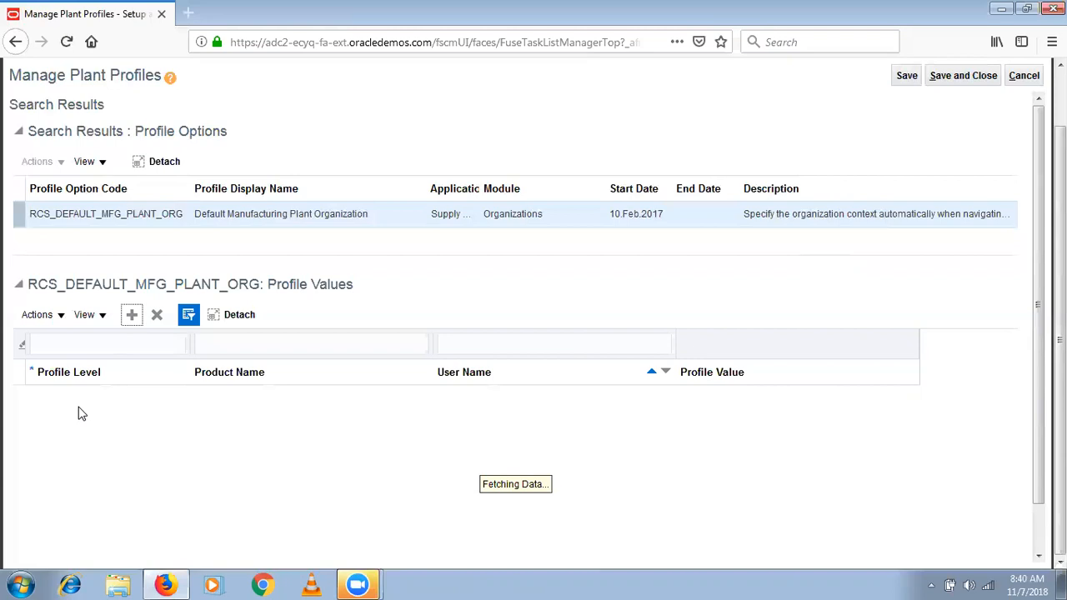
left_click(1037, 544)
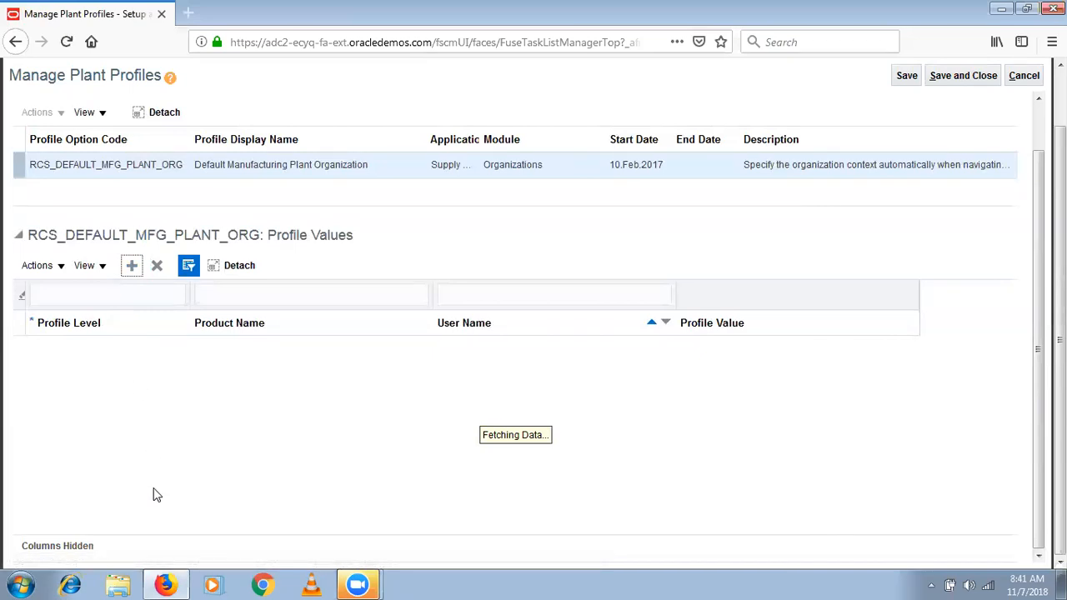
left_click(133, 290)
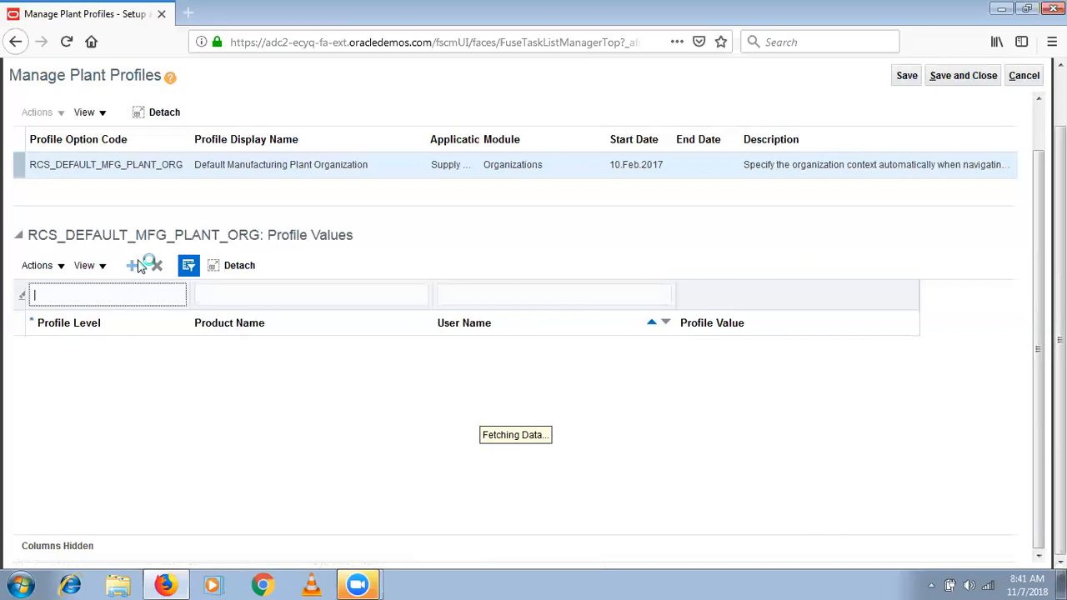
left_click(962, 77)
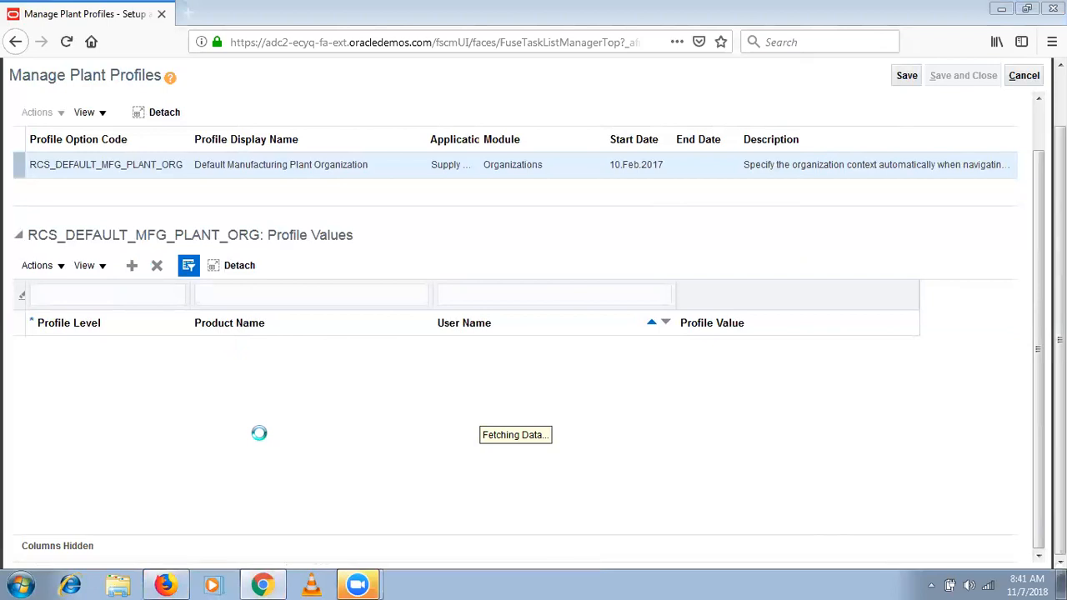
- Switch to Google Chrome, open the Class Instance bookmark and sign in as SEP_User1 with the account password
left_click(263, 583)
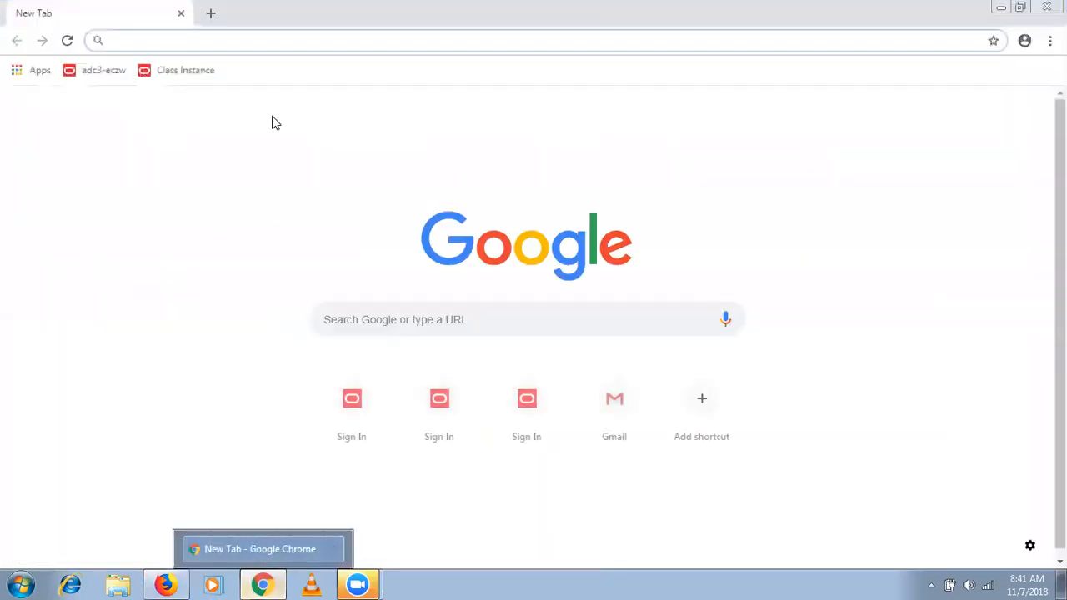
left_click(192, 71)
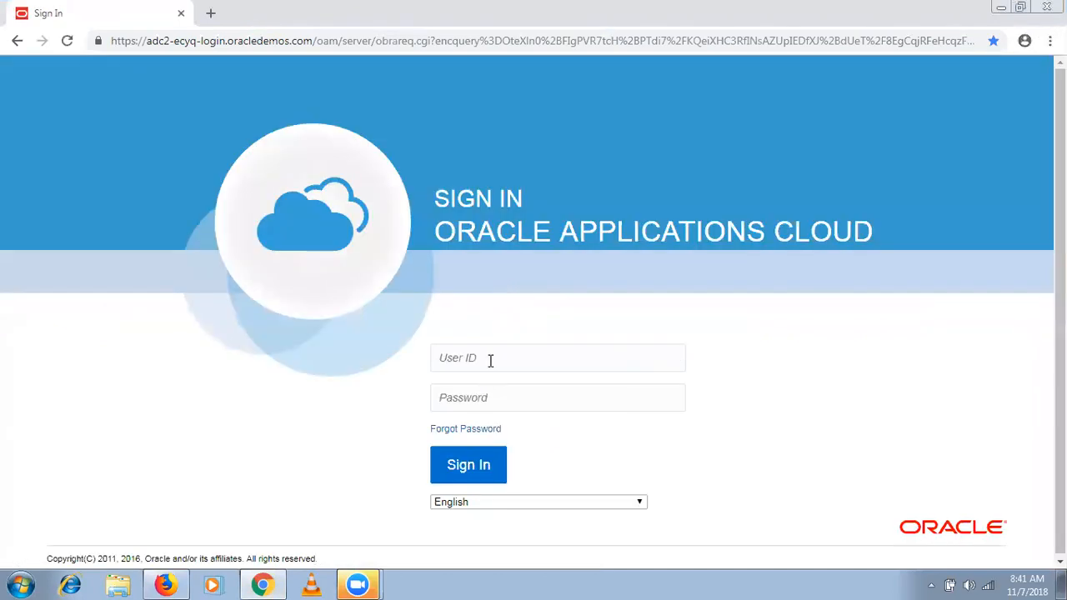
left_click(490, 360)
type("SEP")
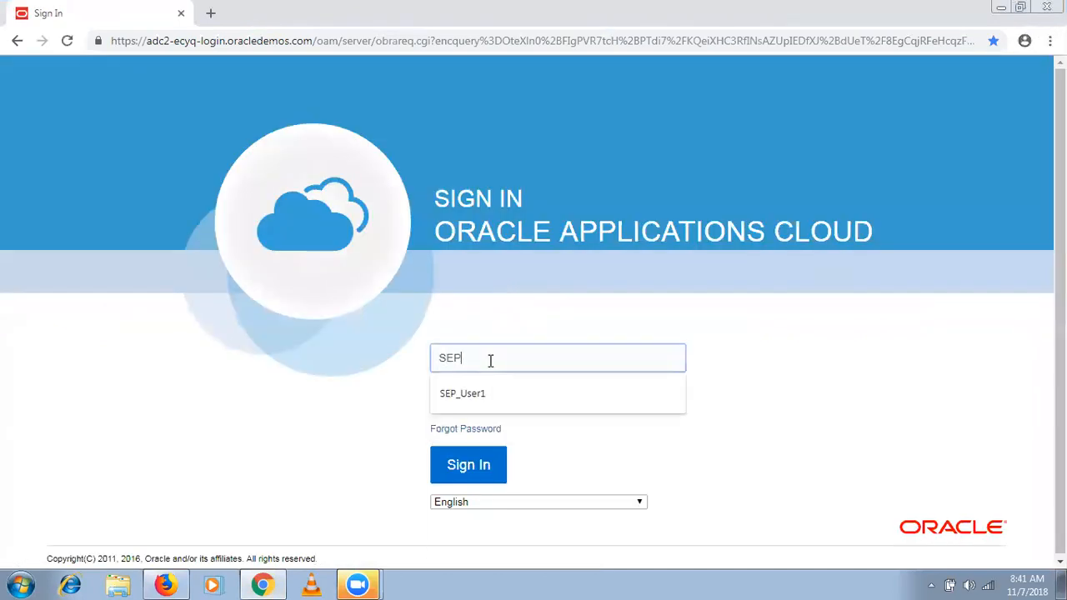
key("Down")
key("Return")
type("•••")
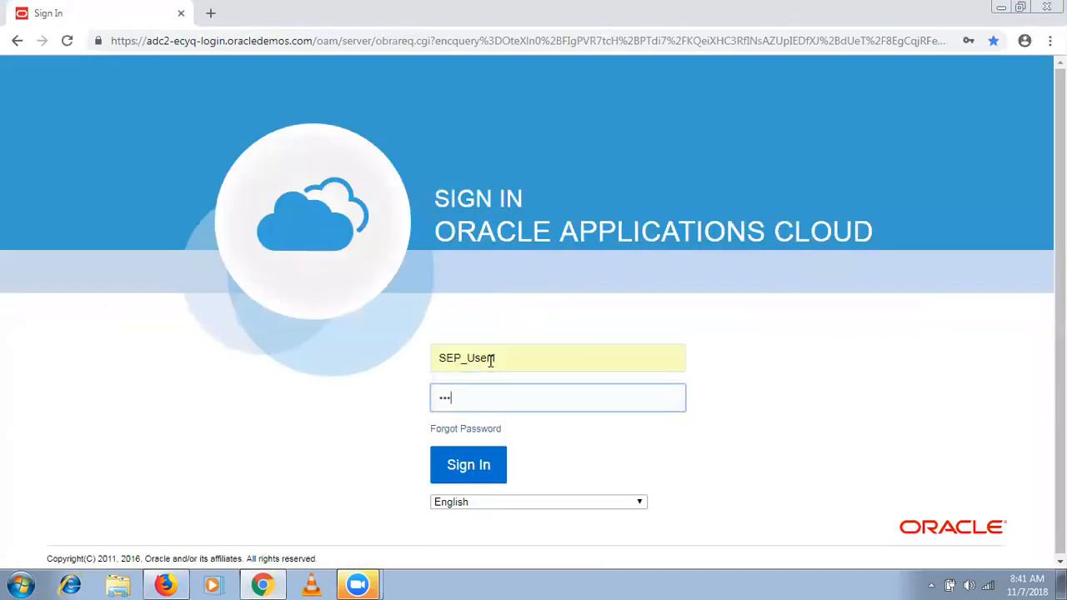
type("••••••••")
left_click(467, 477)
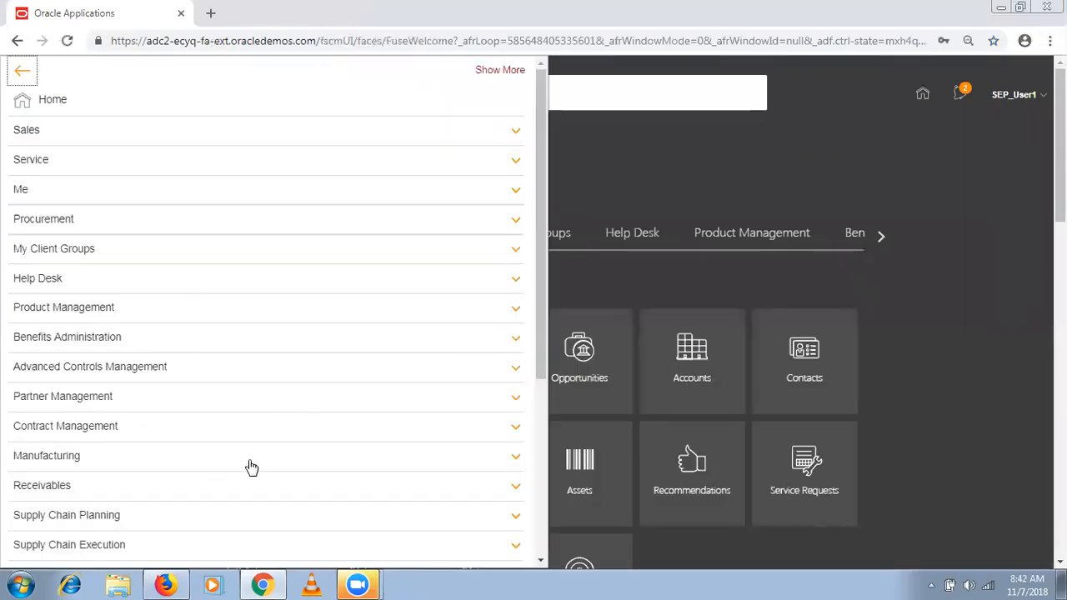
- Open the Work Definition work area under Manufacturing and try to change its manufacturing organization
left_click(251, 467)
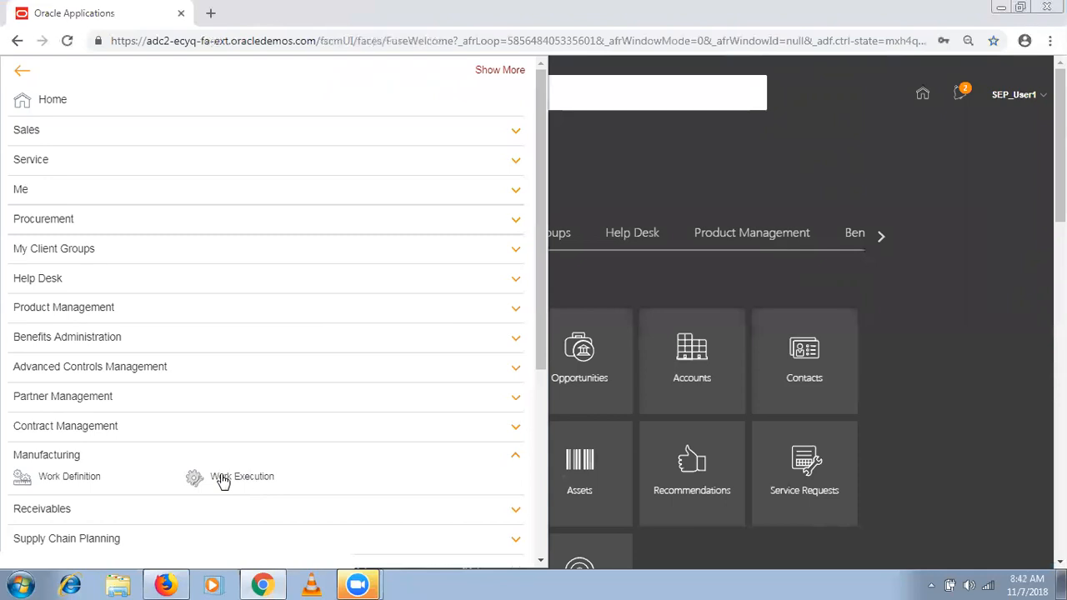
left_click(94, 476)
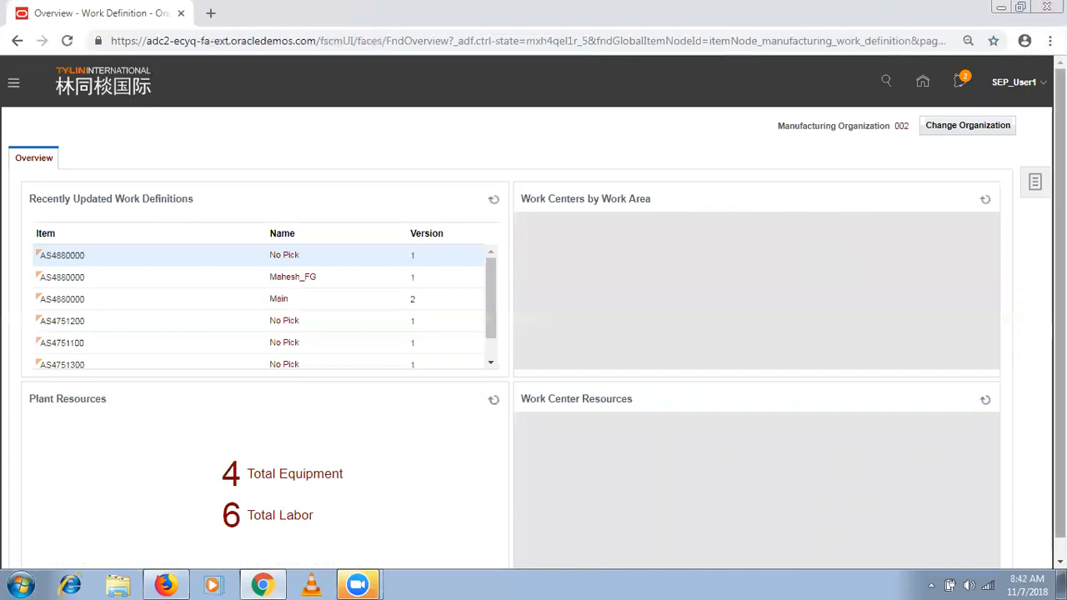
left_click(968, 135)
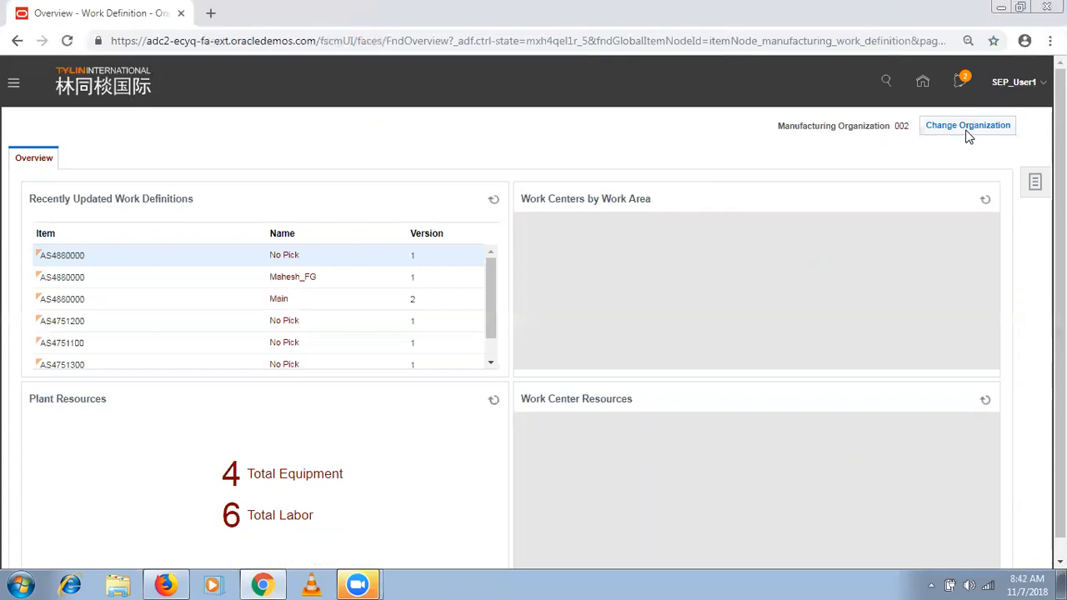
left_click(968, 136)
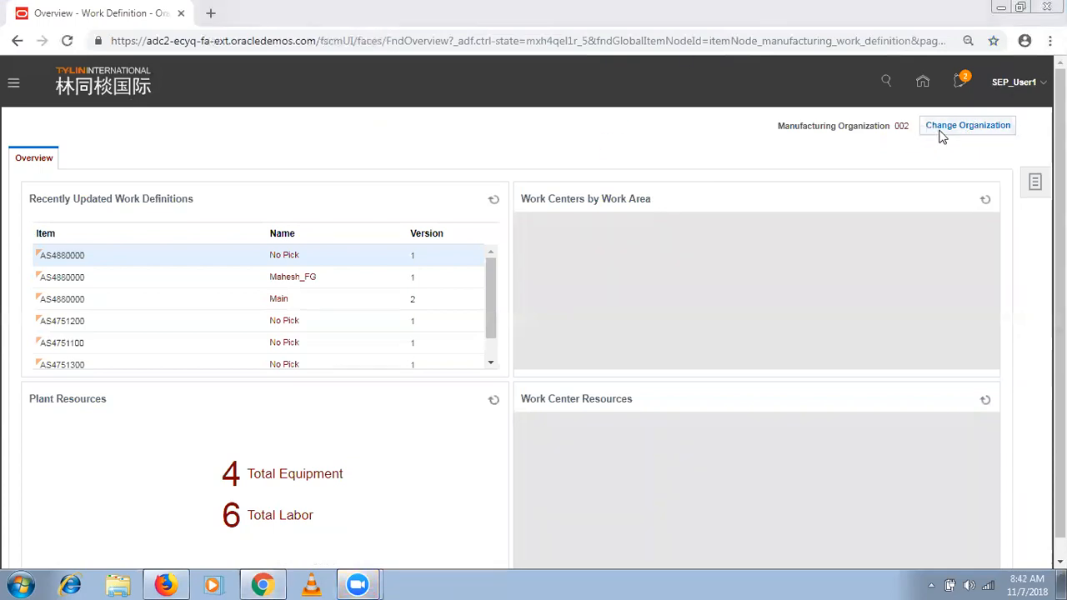
left_click(942, 133)
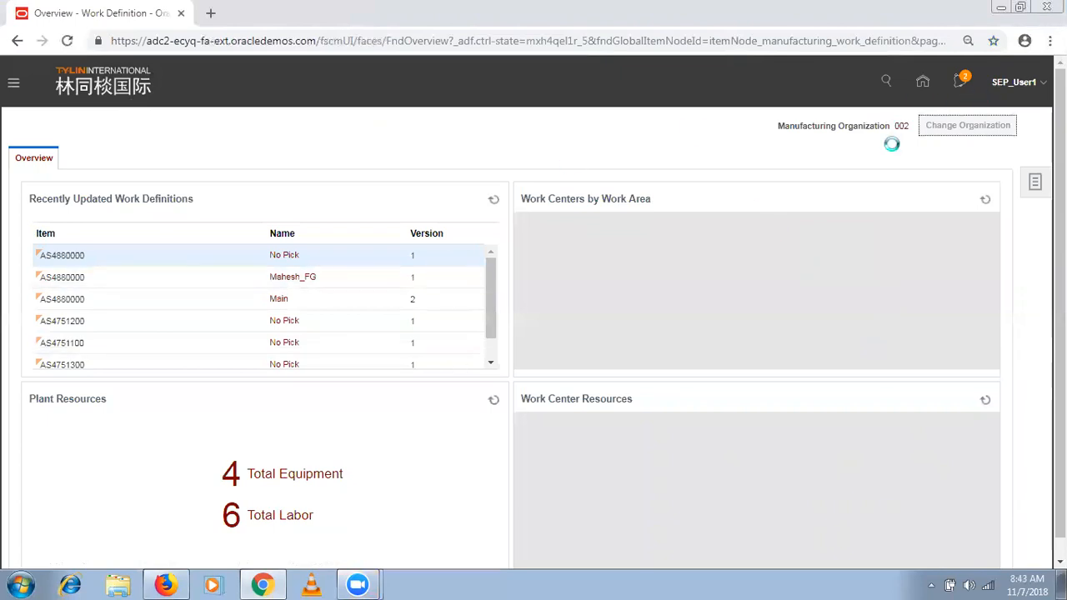
- Switch to Firefox, try to cancel Manage Plant Profiles, reload the page and try to cancel again
left_click(165, 585)
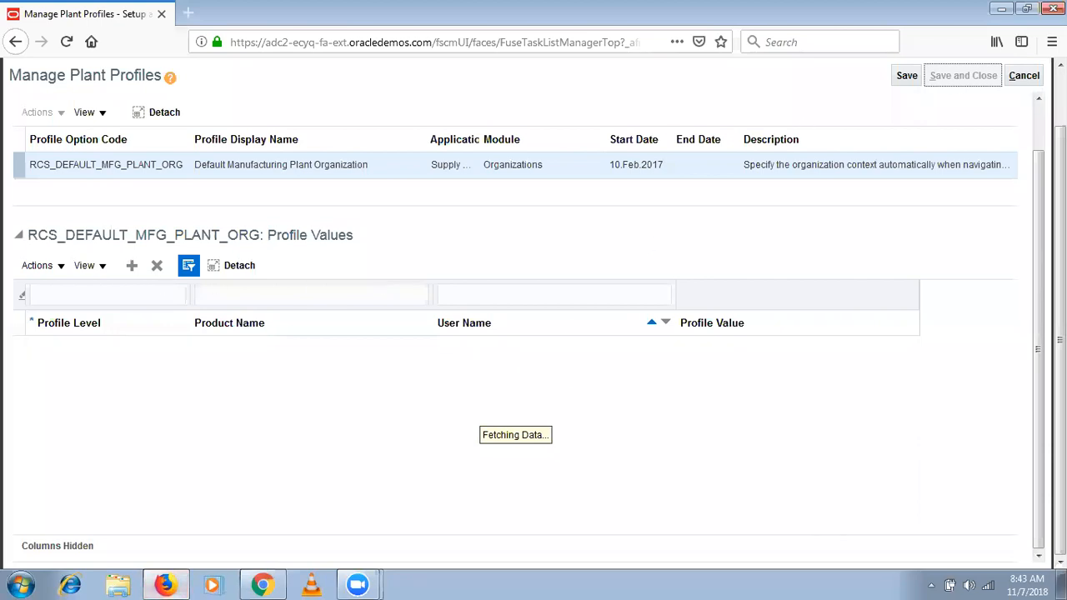
left_click(1023, 76)
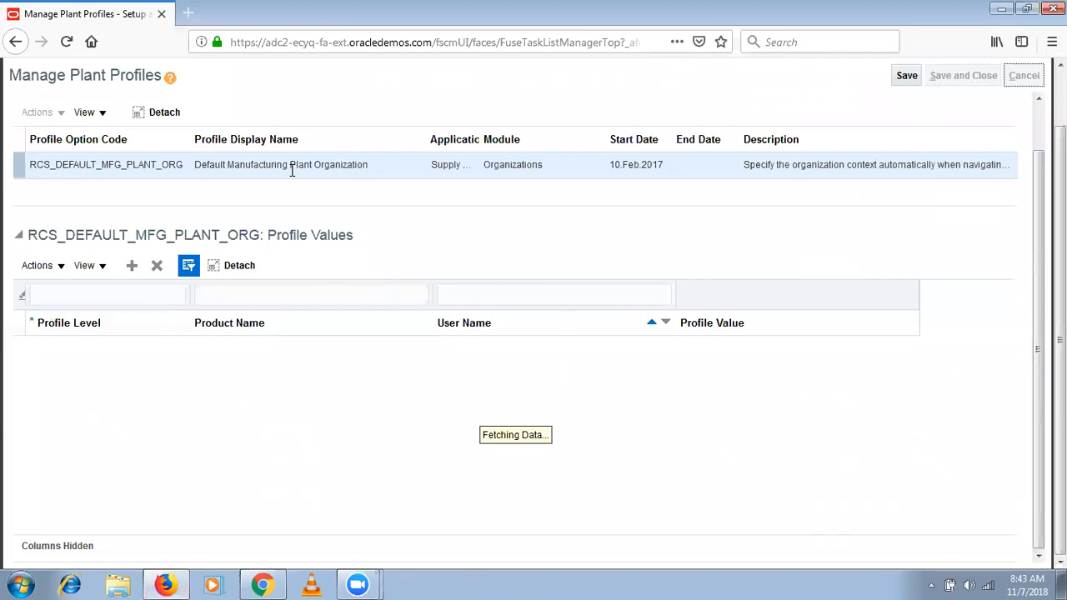
left_click(250, 42)
key("Return")
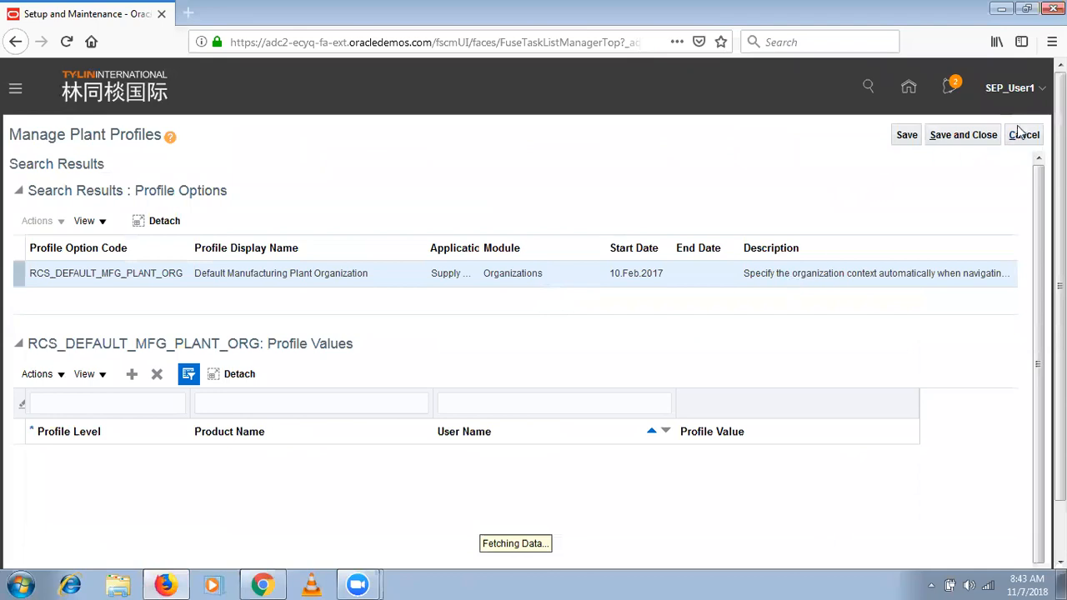
left_click(1024, 135)
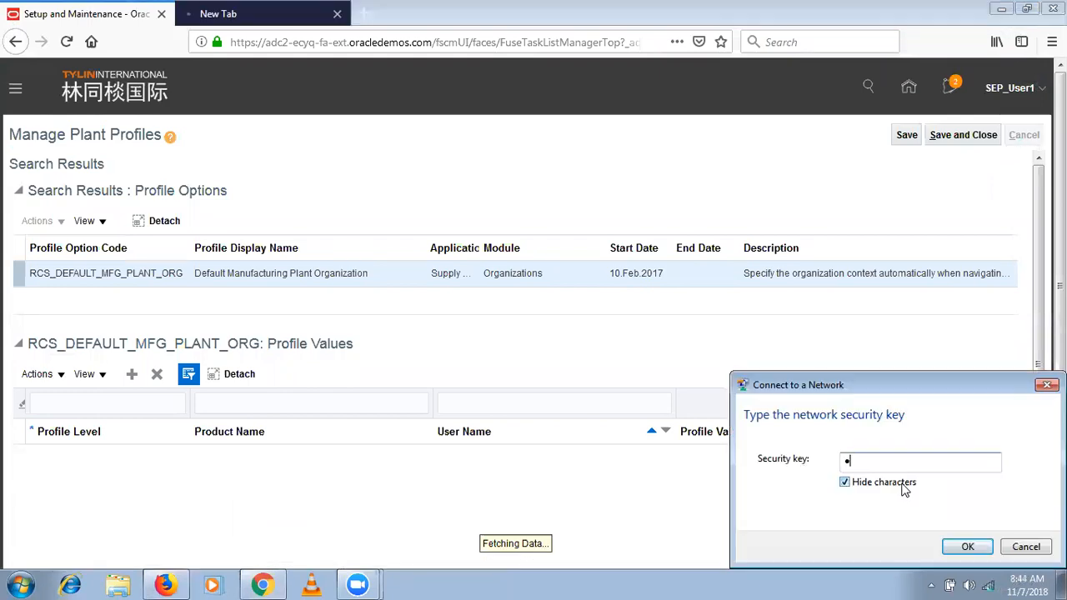
- Try to connect to the wireless network by entering the network security key
type("********")
key("Return")
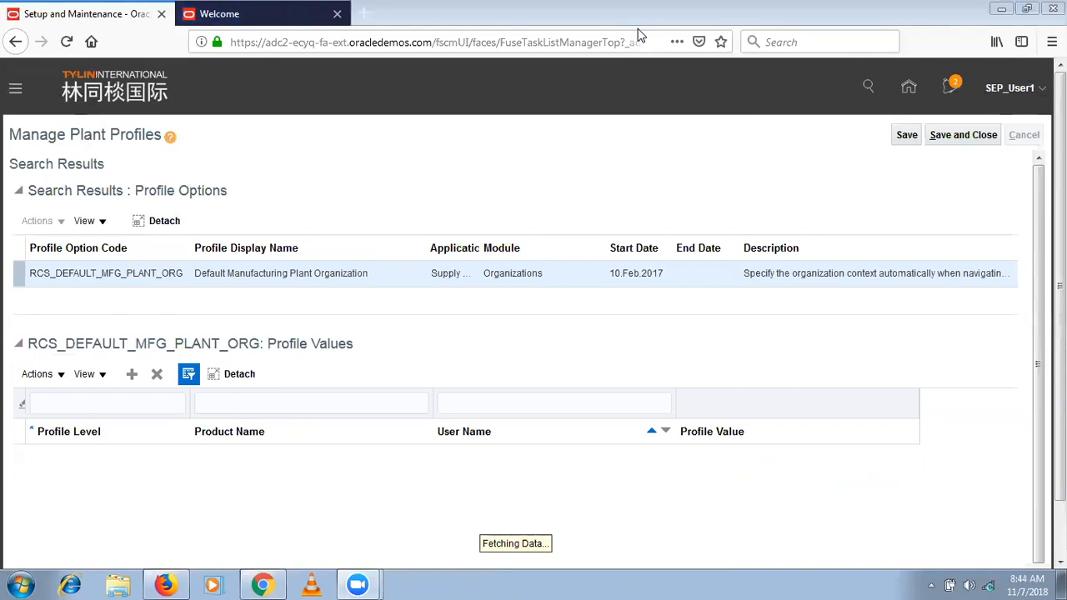
- In the Welcome browser tab, open Setup and Maintenance and switch the setup to Manufacturing and Supply Chain Materials Management, dismissing the network key prompt
left_click(247, 27)
left_click(1015, 88)
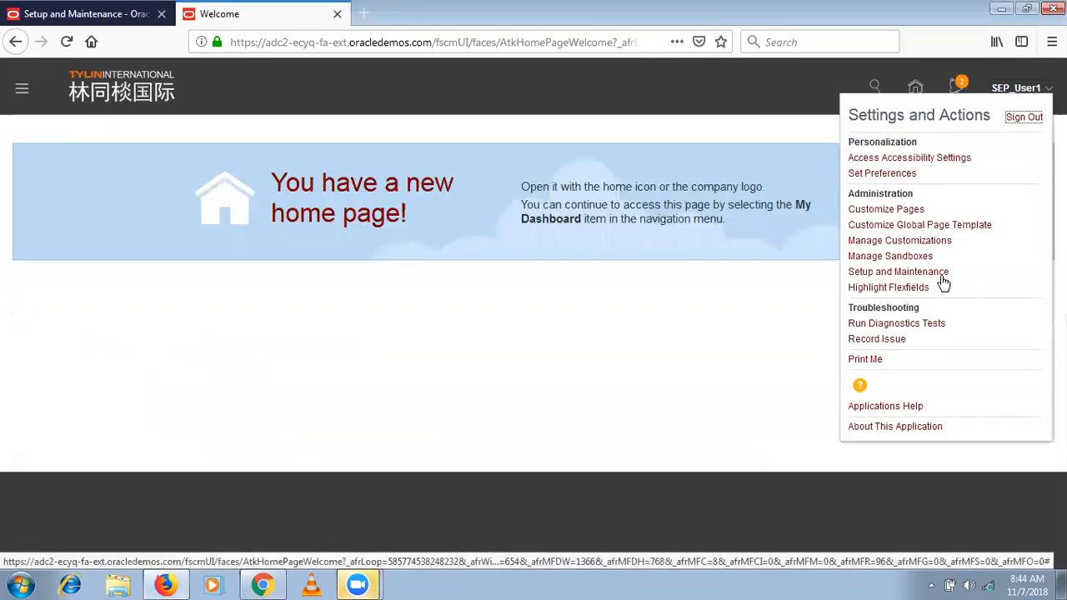
left_click(931, 276)
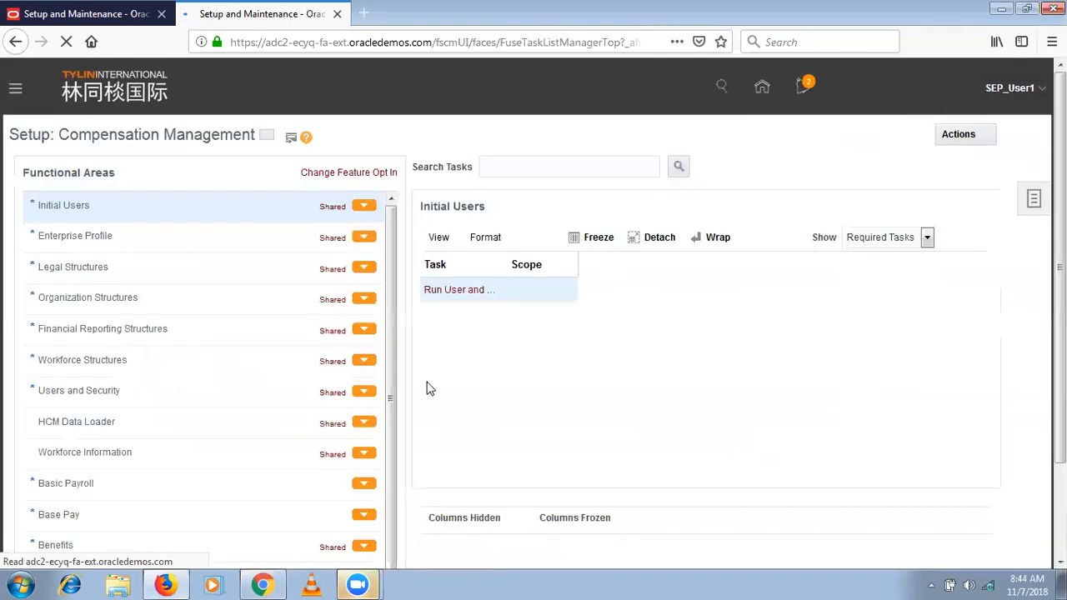
left_click(266, 135)
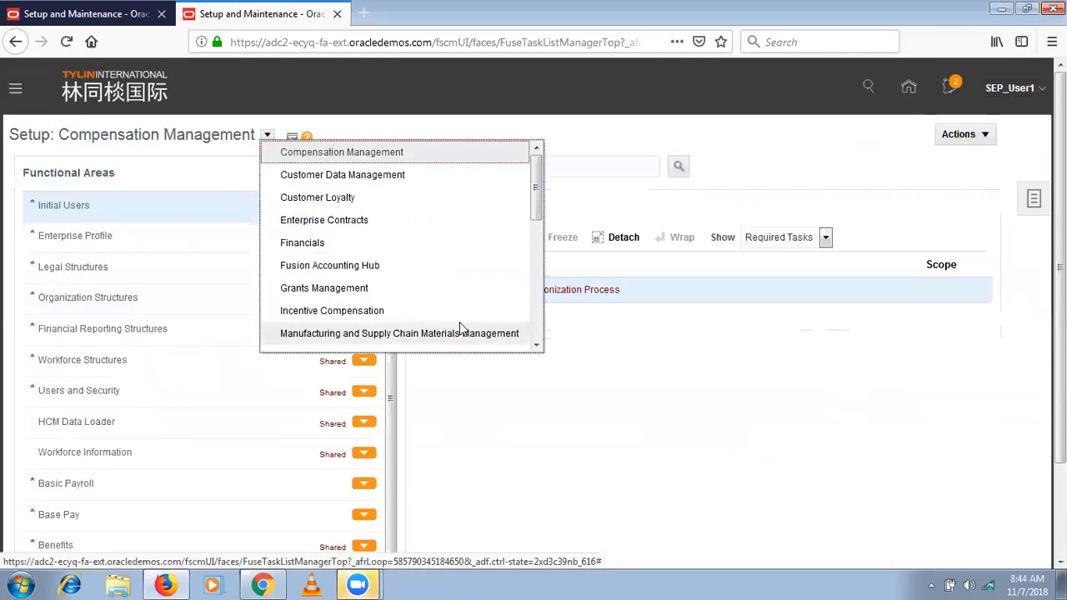
left_click(490, 335)
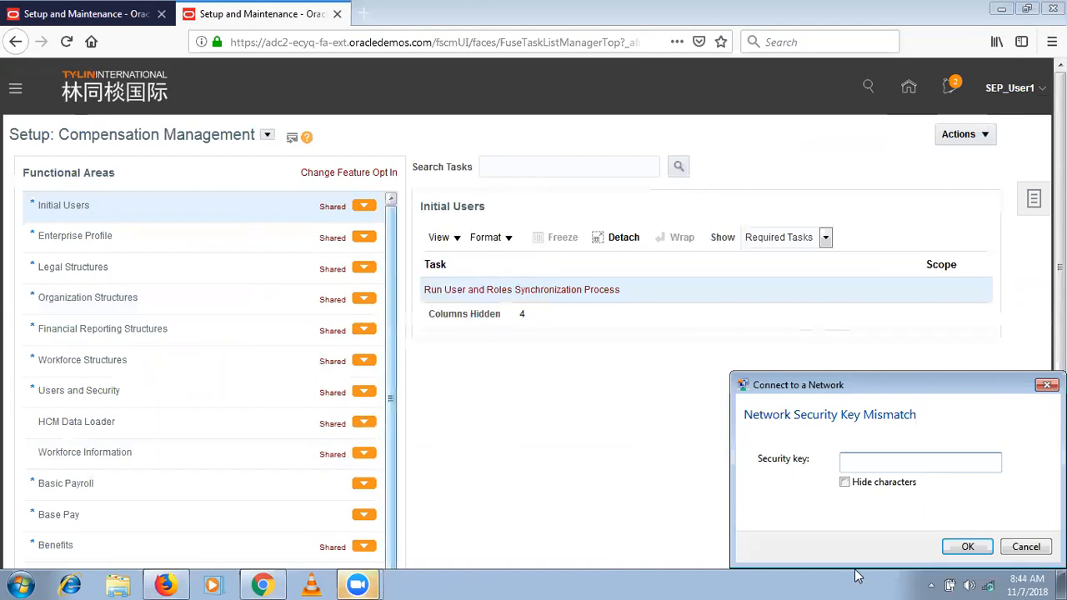
left_click(1028, 547)
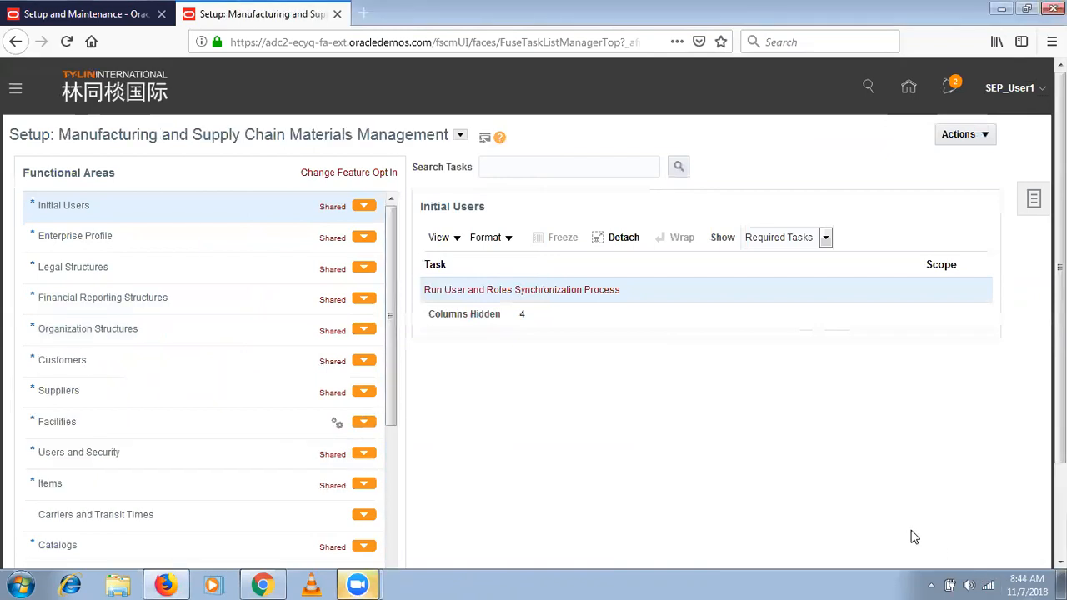
- Show all tasks of the Manufacturing Master Data functional area and open Manage Production Resources
left_click(396, 547)
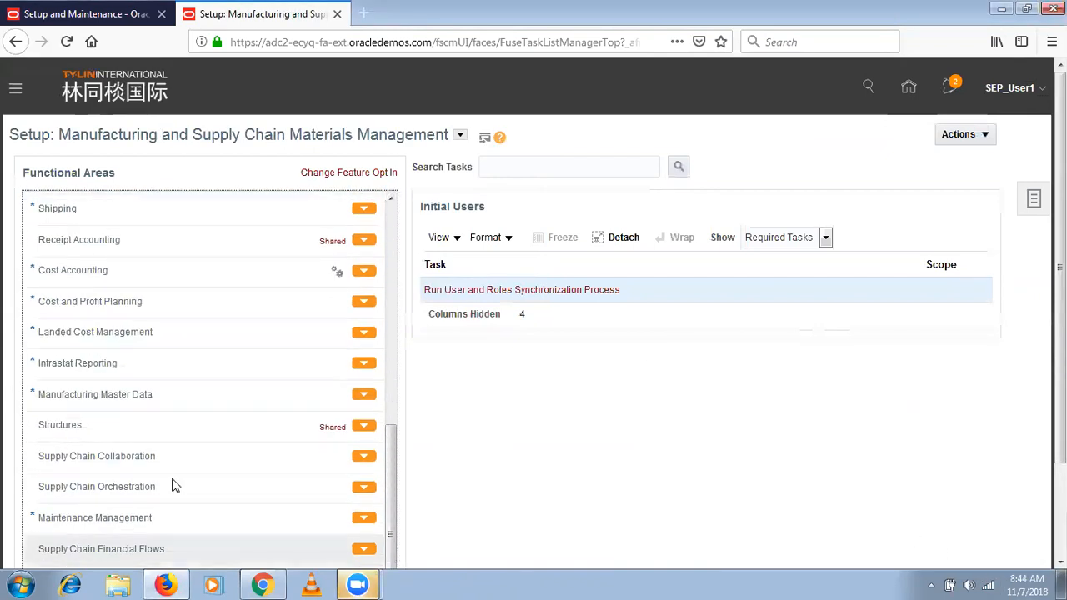
left_click(198, 393)
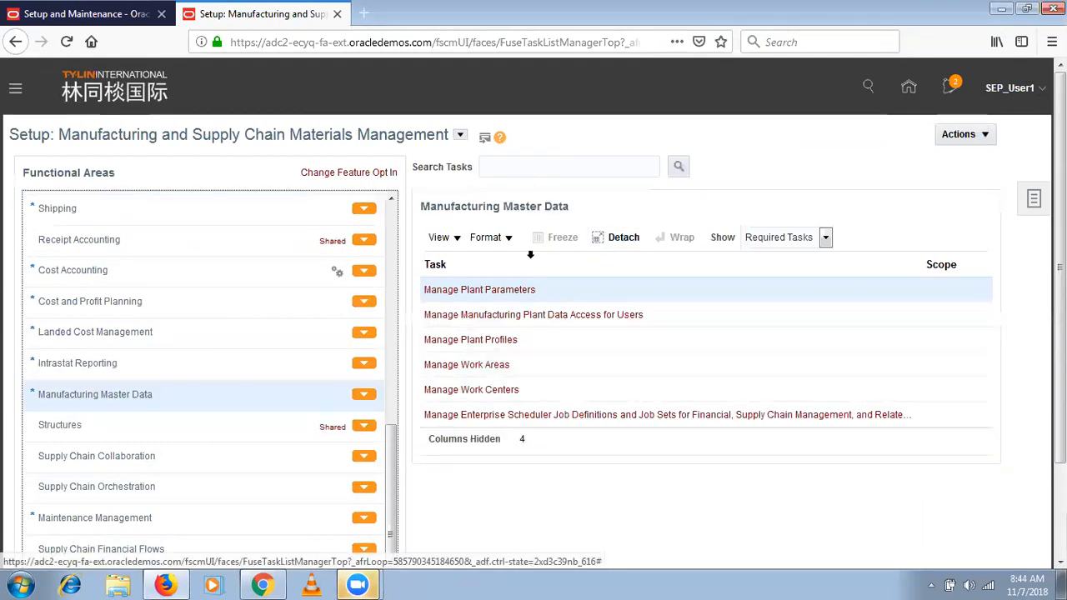
left_click(800, 244)
left_click(797, 255)
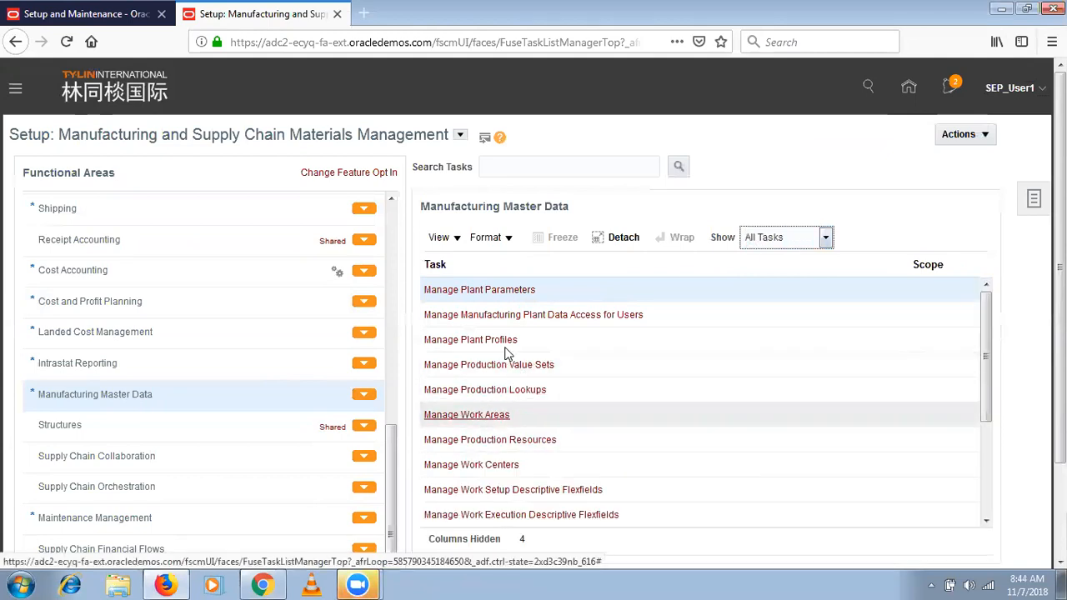
left_click(506, 442)
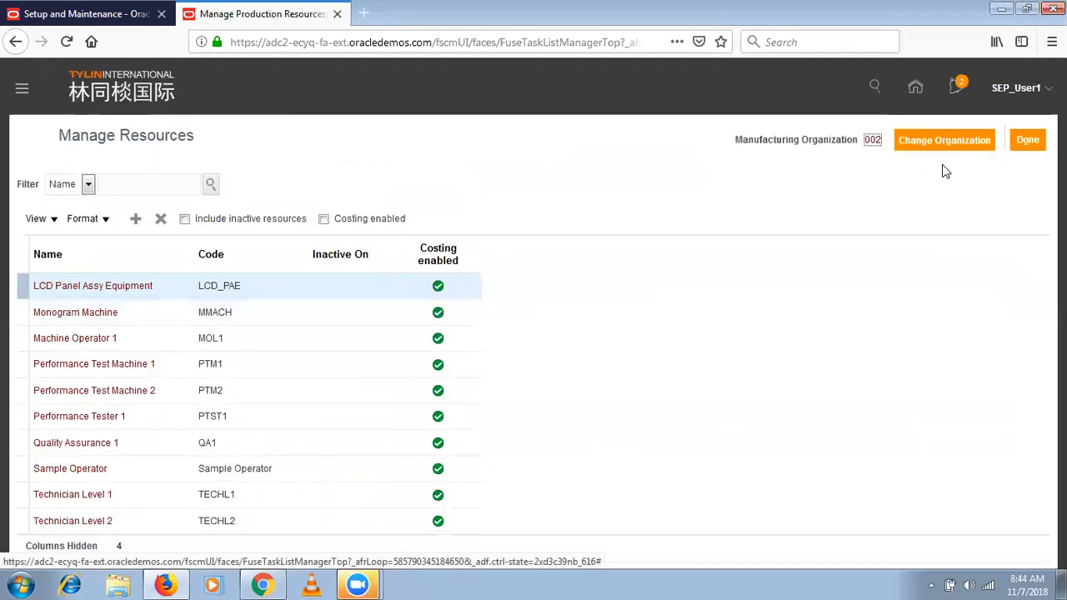
- Open the organization selection for Manage Resources, switch to Google Chrome, reload Work Definition and try to change its organization
left_click(966, 144)
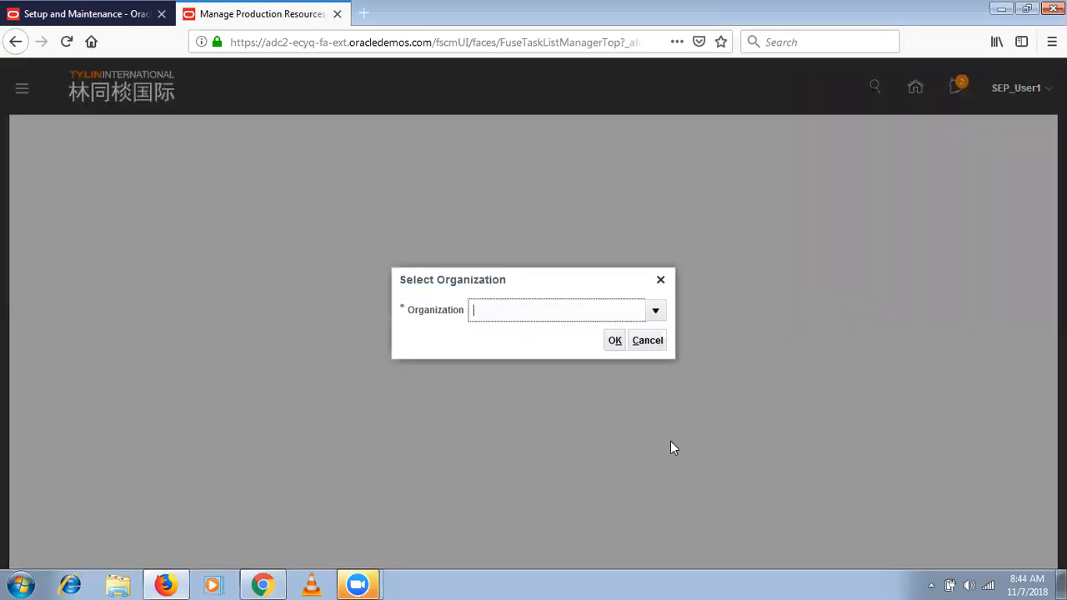
left_click(123, 7)
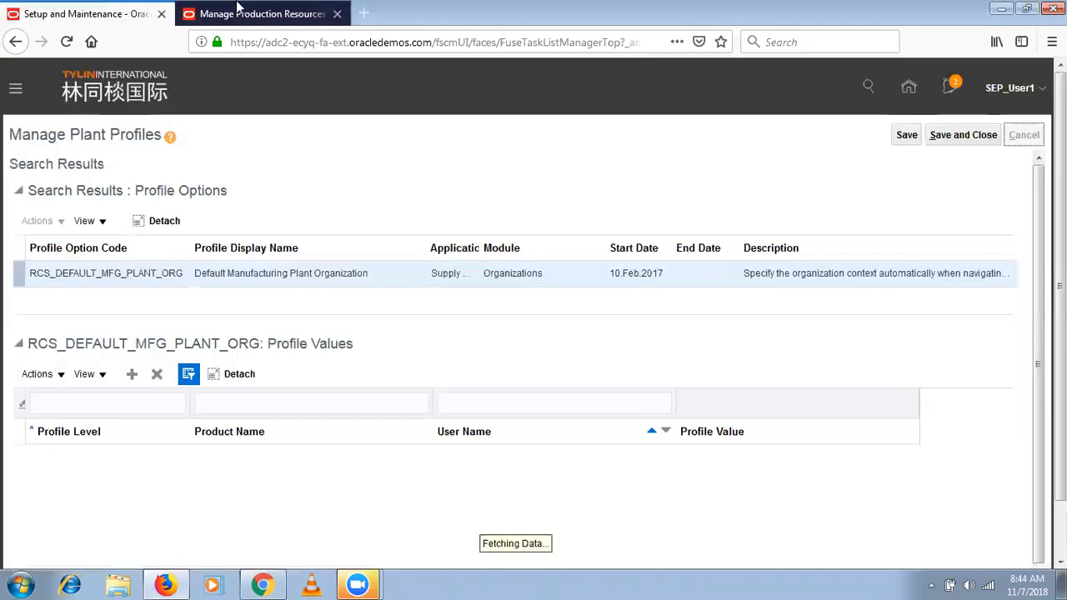
left_click(261, 584)
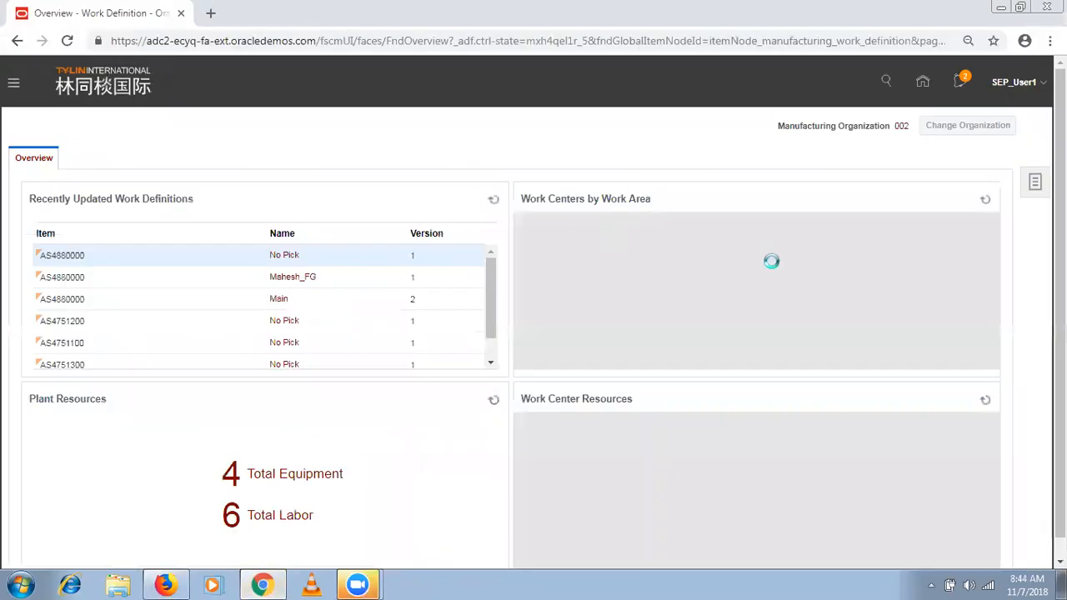
left_click(278, 41)
key("Return")
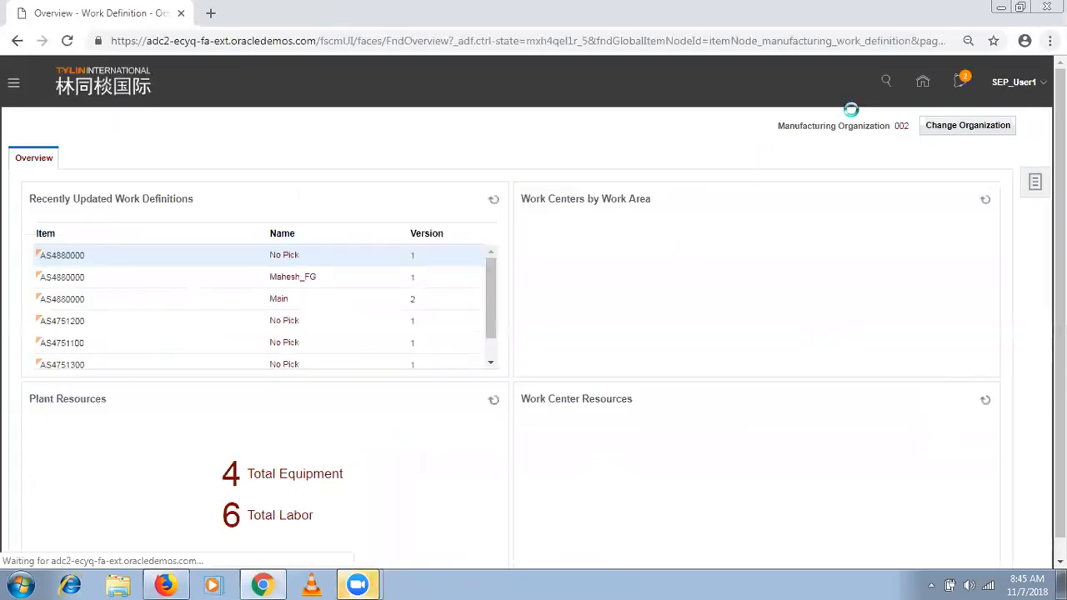
left_click(958, 129)
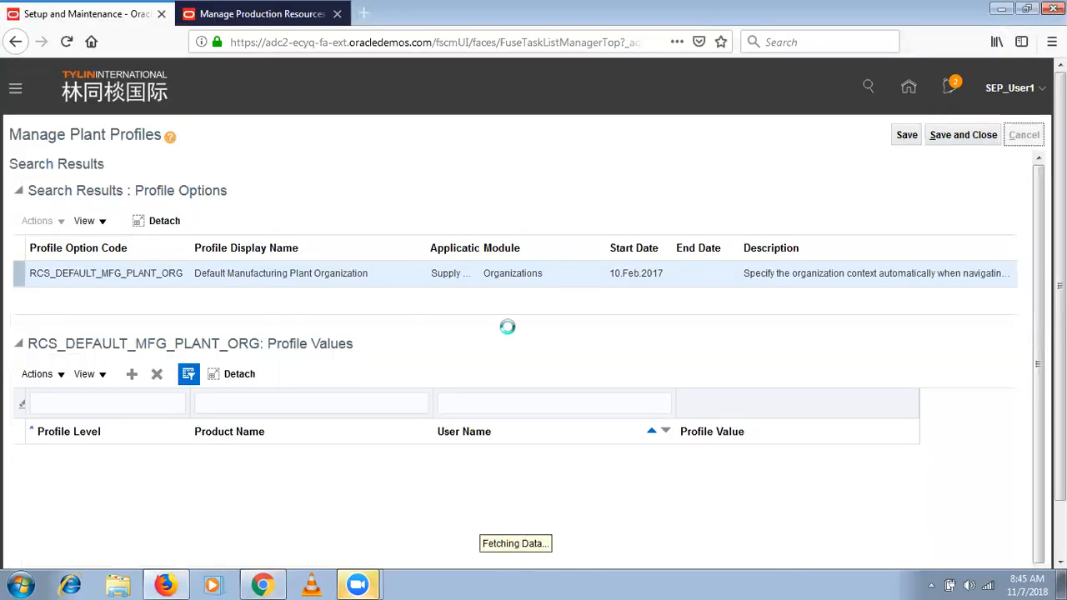
- Close the Manage Plant Profiles browser tab in Firefox, cancel the organization selection and leave Manage Resources
left_click(161, 13)
left_click(647, 342)
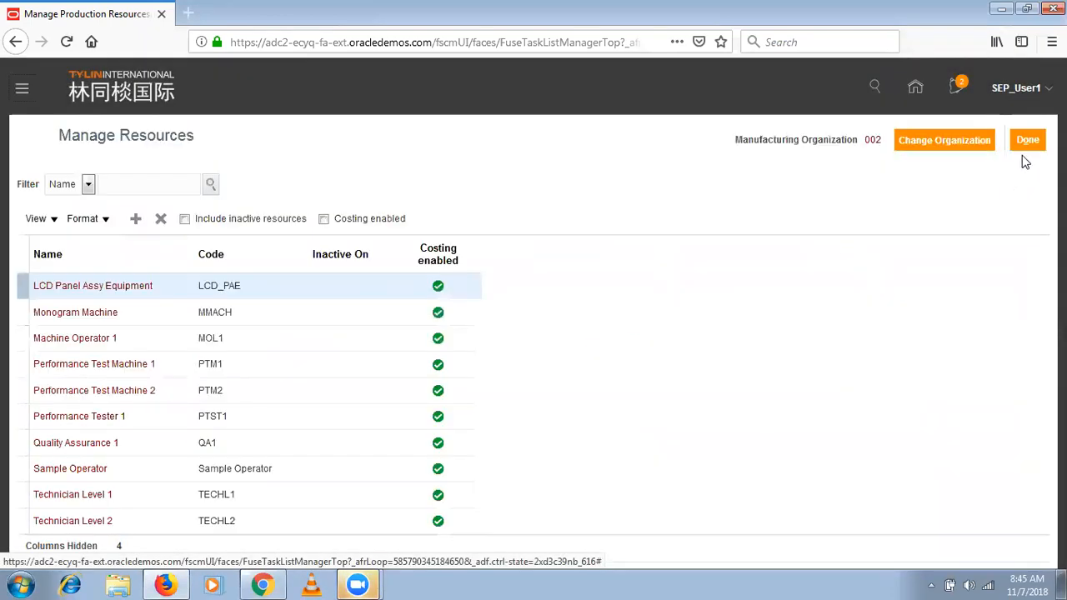
left_click(1027, 140)
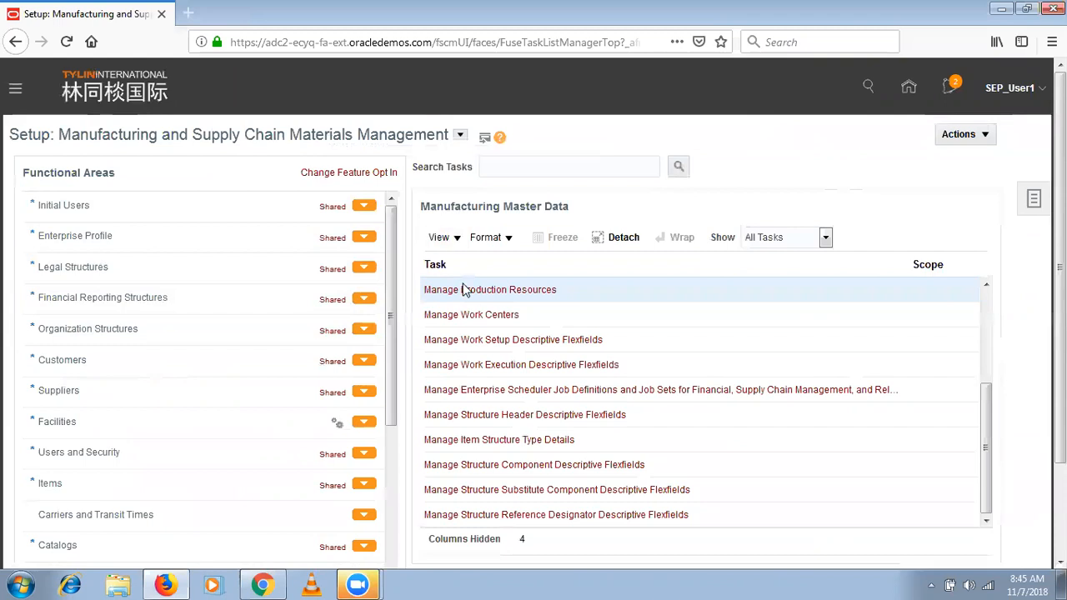
- Reopen Manage Production Resources and change the manufacturing organization to SEP_HYD_INV
left_click(540, 291)
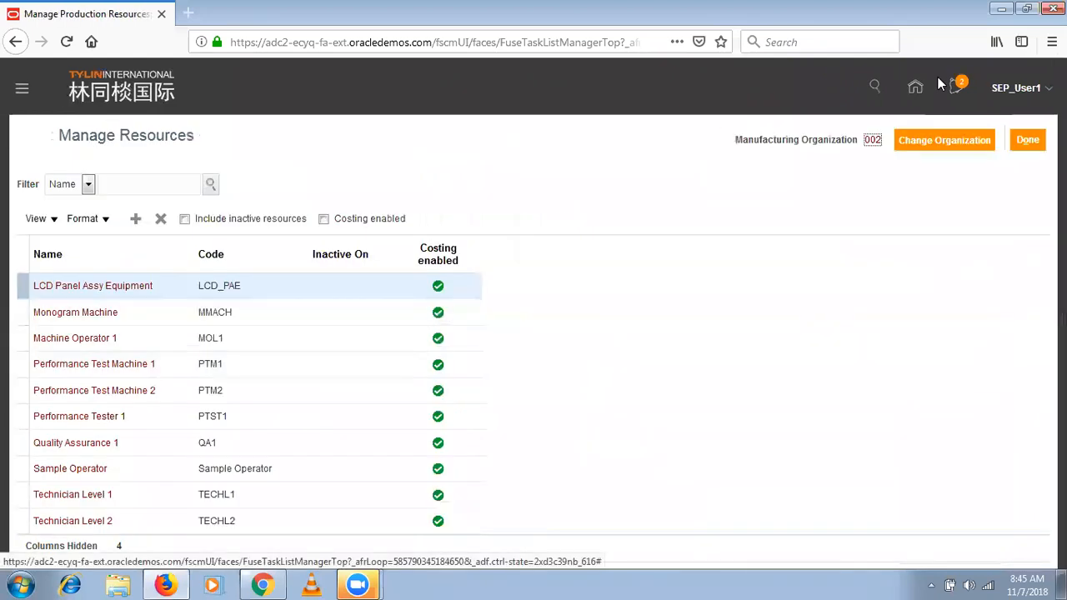
left_click(965, 150)
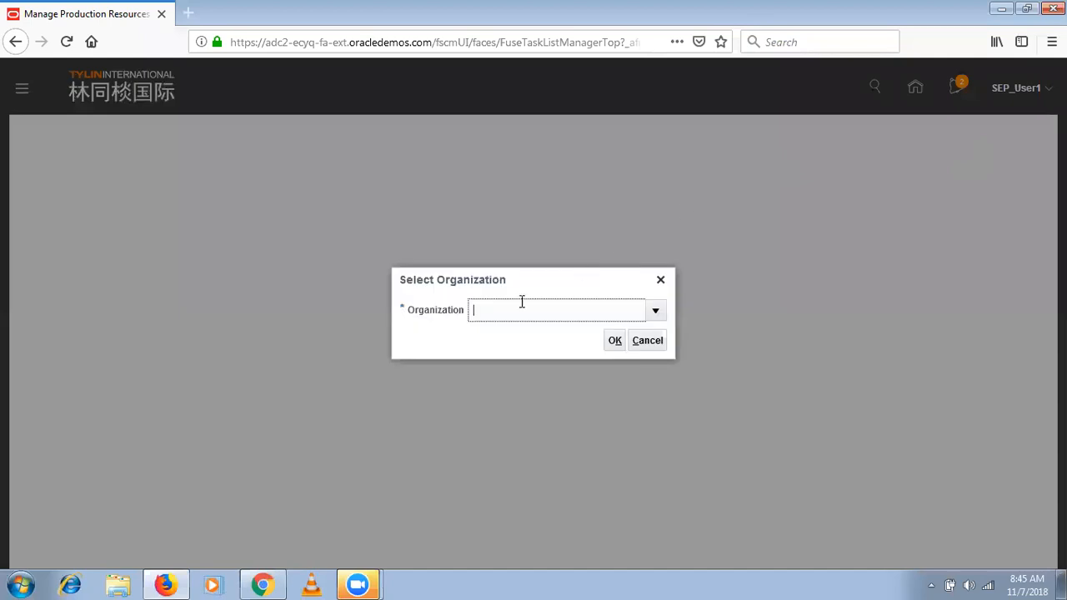
type("SEP_H")
key("Return")
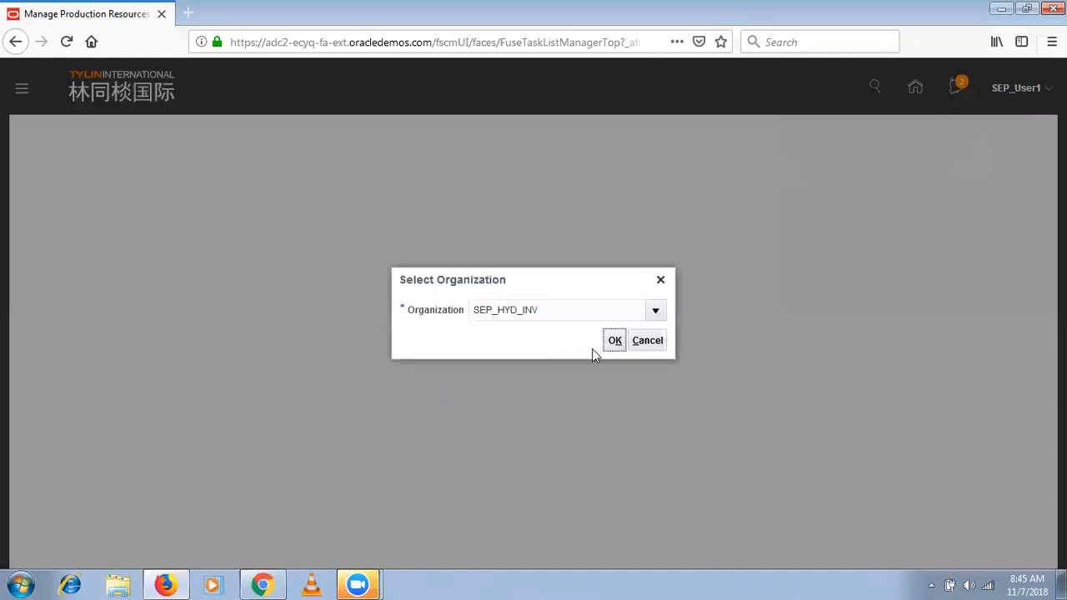
left_click(611, 343)
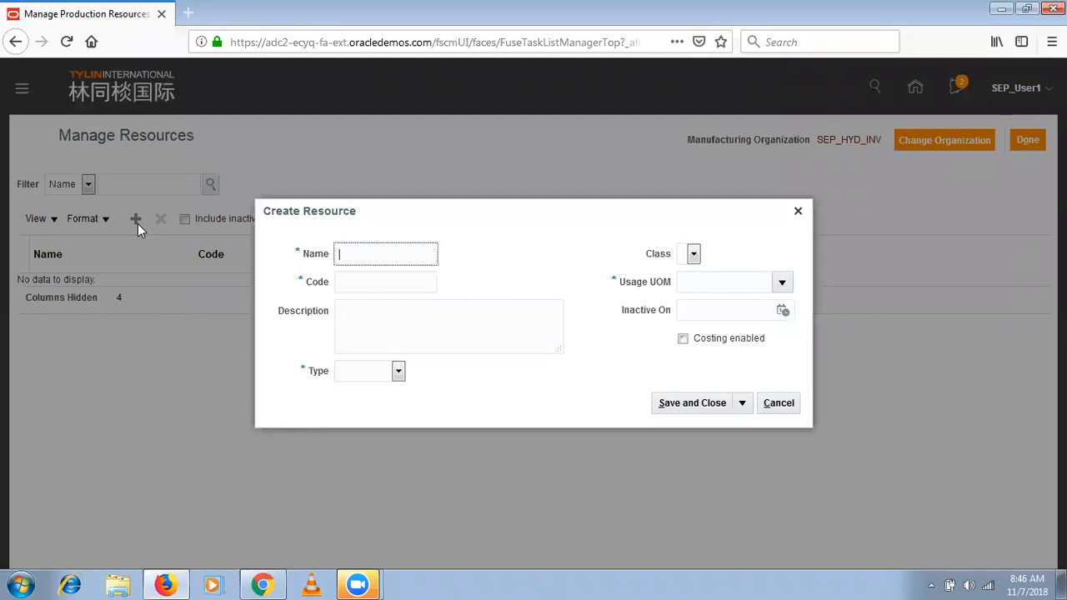
- Enter SEPH_ASM1 as both the name and the code of the new resource
type("SEP_ASM1")
key("Tab")
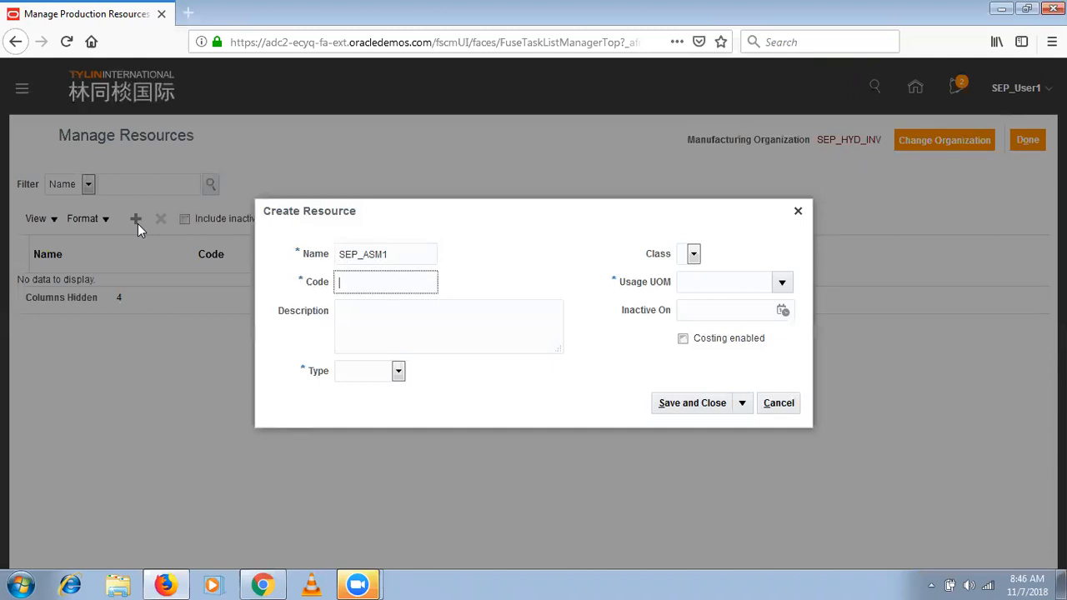
type("SEP")
left_click(357, 255)
type("H")
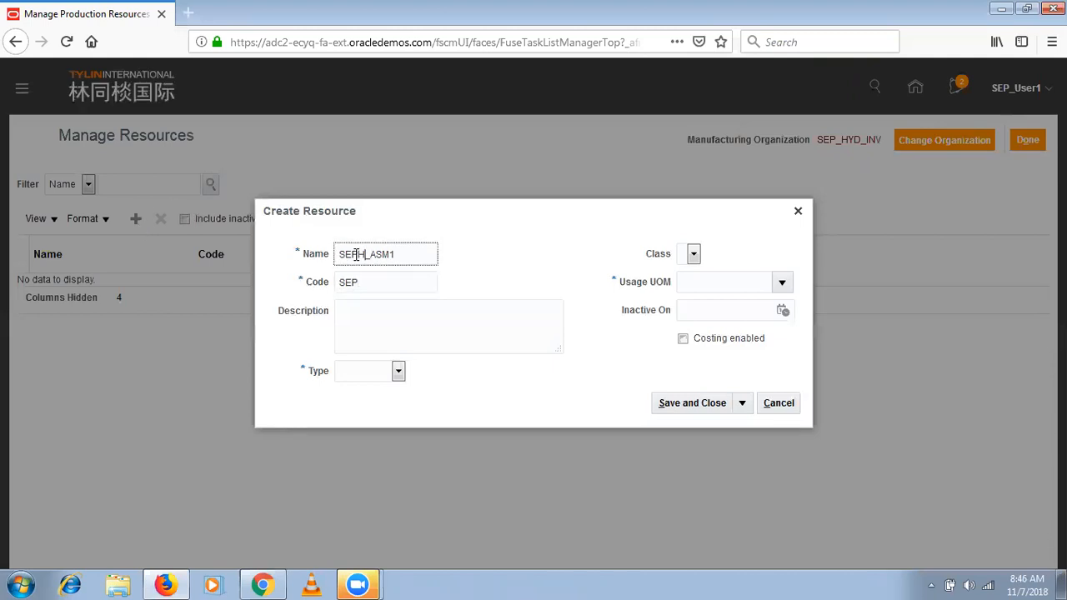
left_click(368, 282)
type("H")
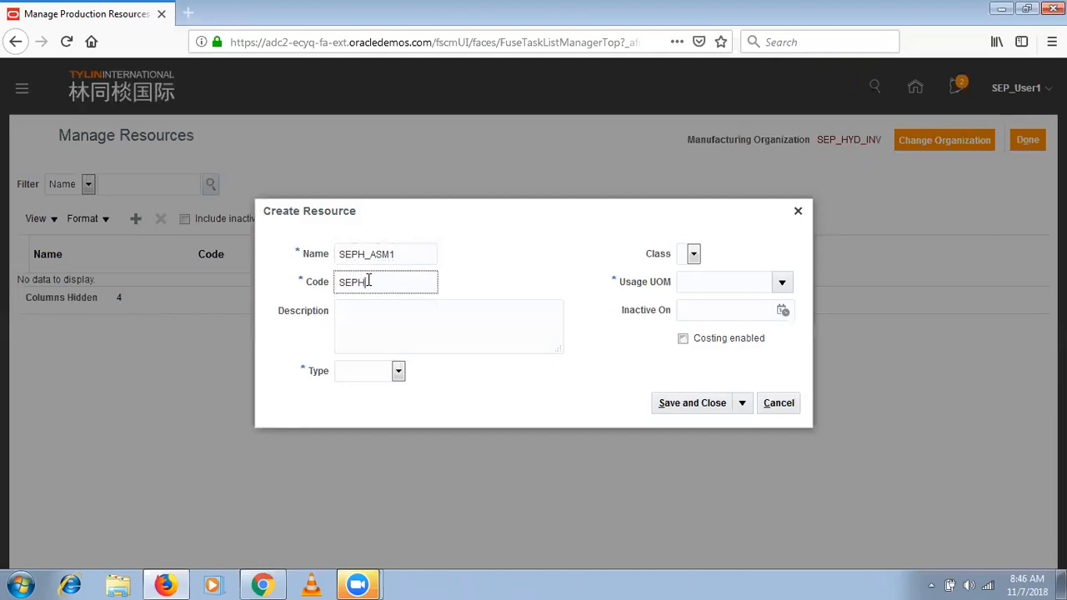
type("_ASM1")
left_click(382, 340)
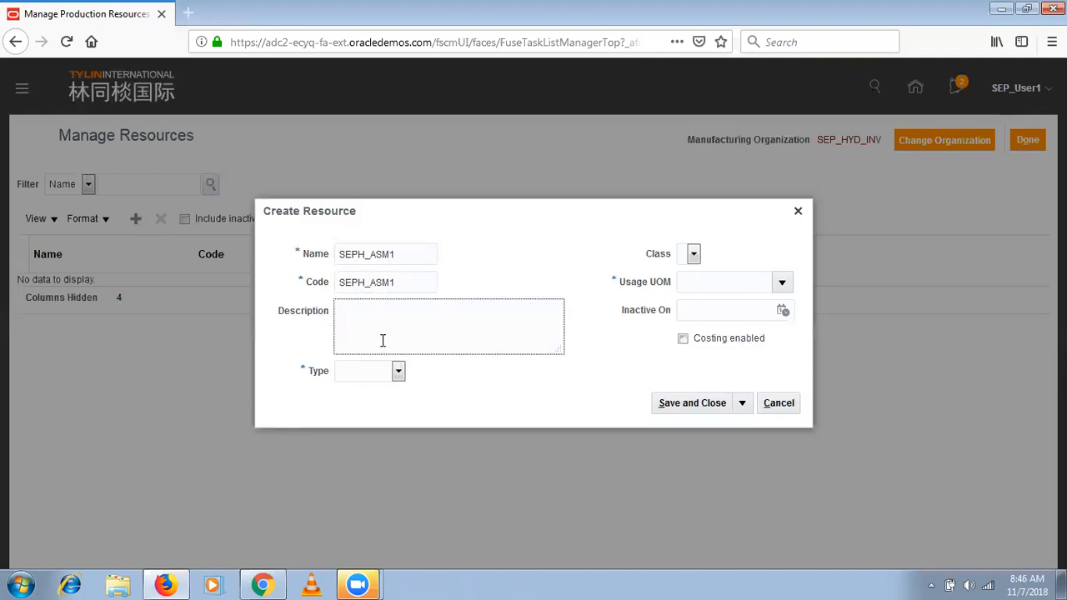
- Set the resource type to Labor and try to enter H as the usage UOM
left_click(359, 376)
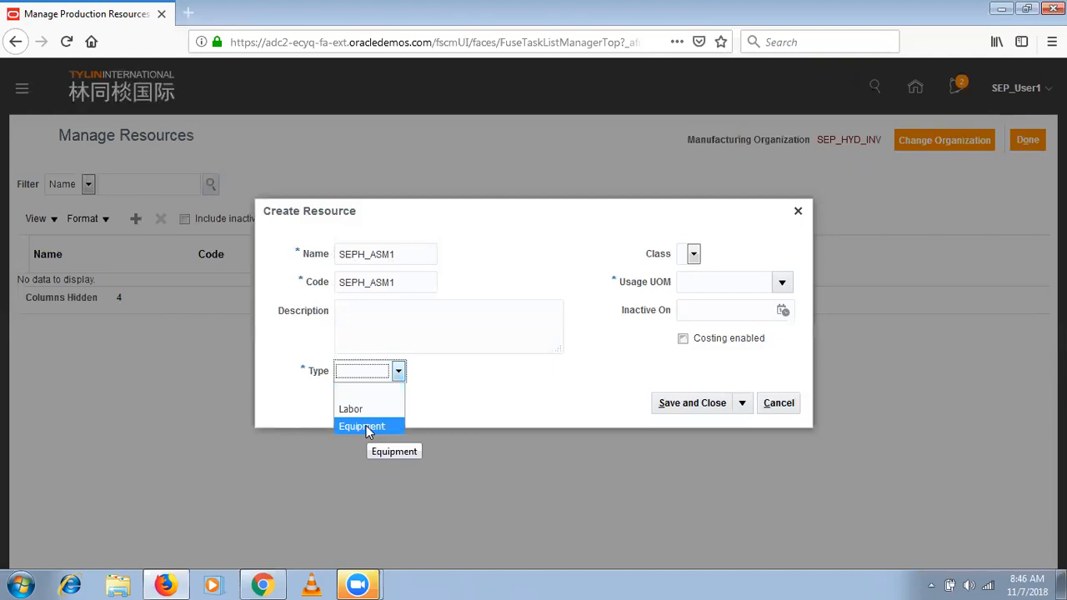
left_click(374, 415)
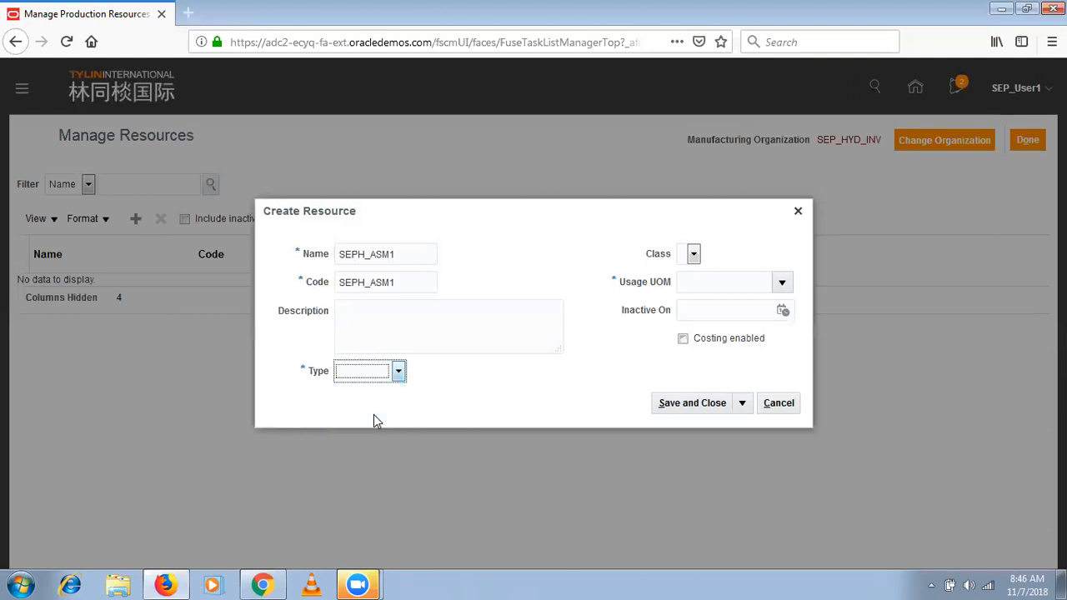
left_click(753, 283)
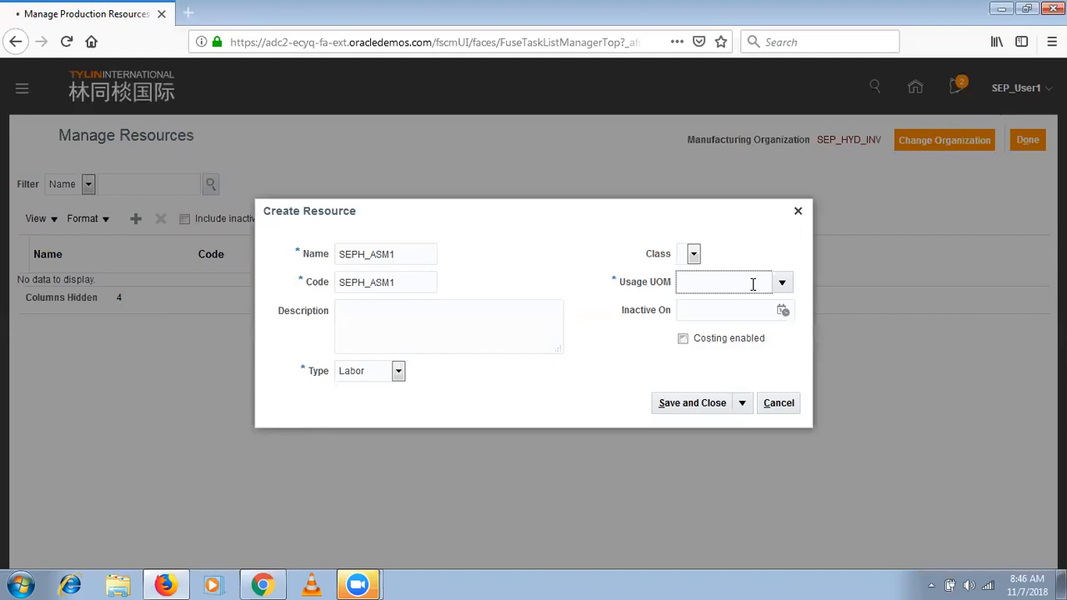
type("H")
key("Tab")
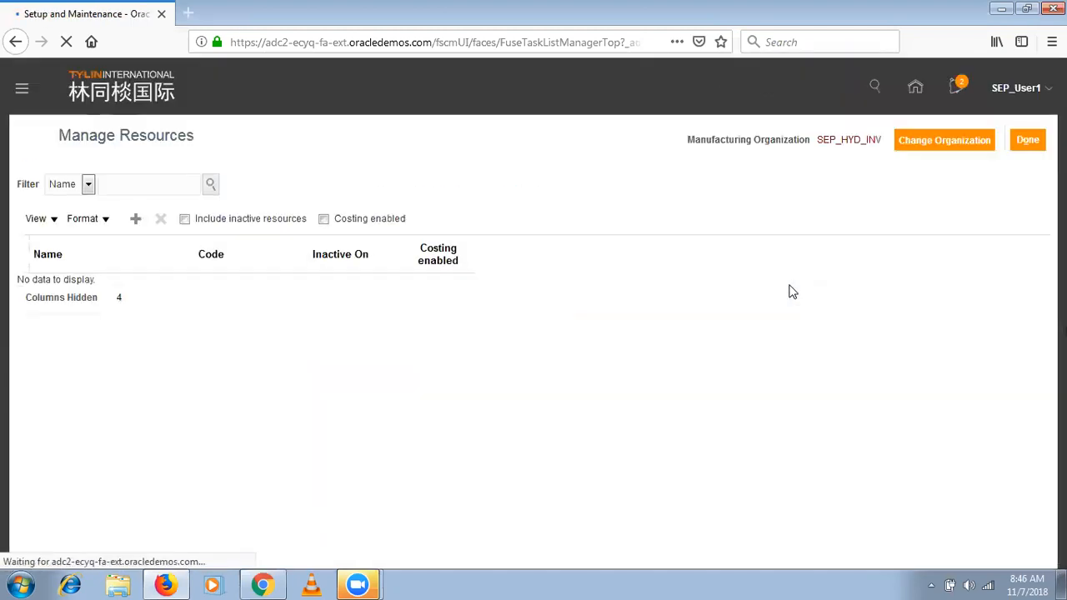
- Reopen the SEPH_ASM1 resource form, set its type to Labor and check the available Class and Usage UOM choices
left_click(136, 219)
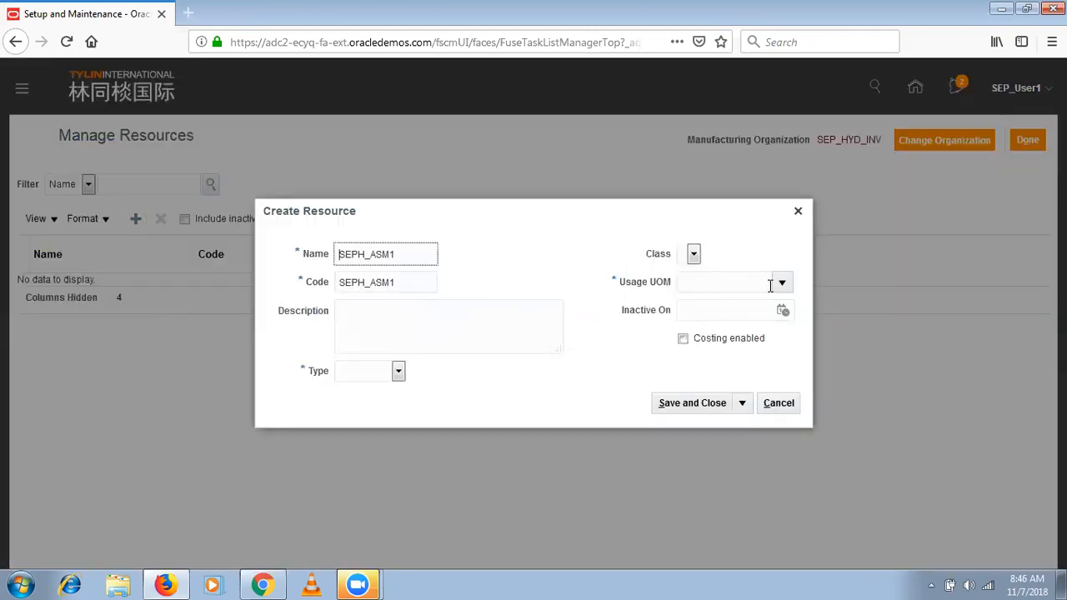
left_click(371, 375)
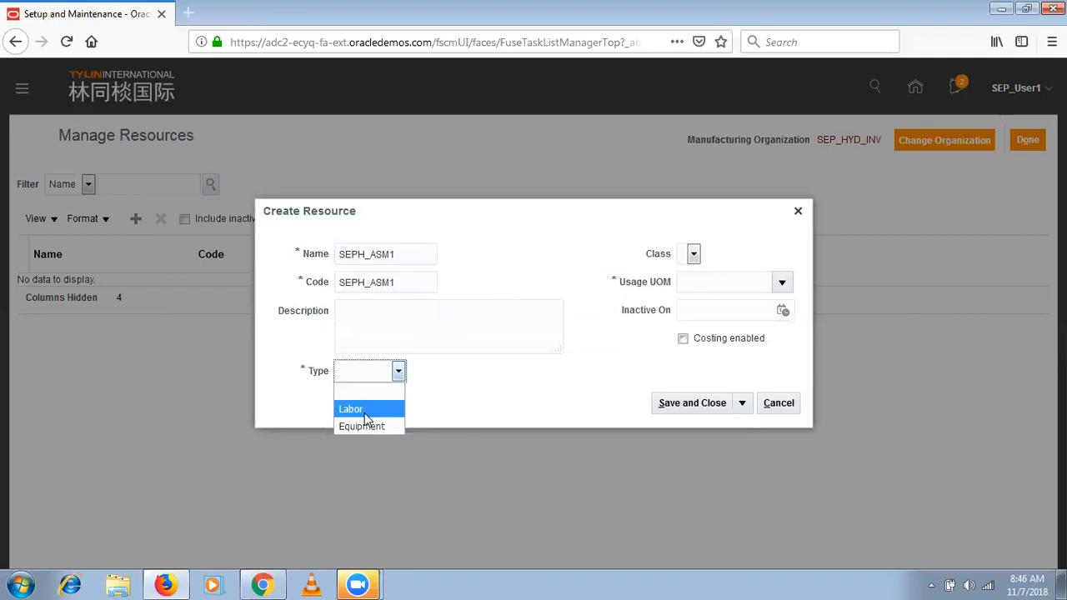
left_click(364, 413)
left_click(695, 258)
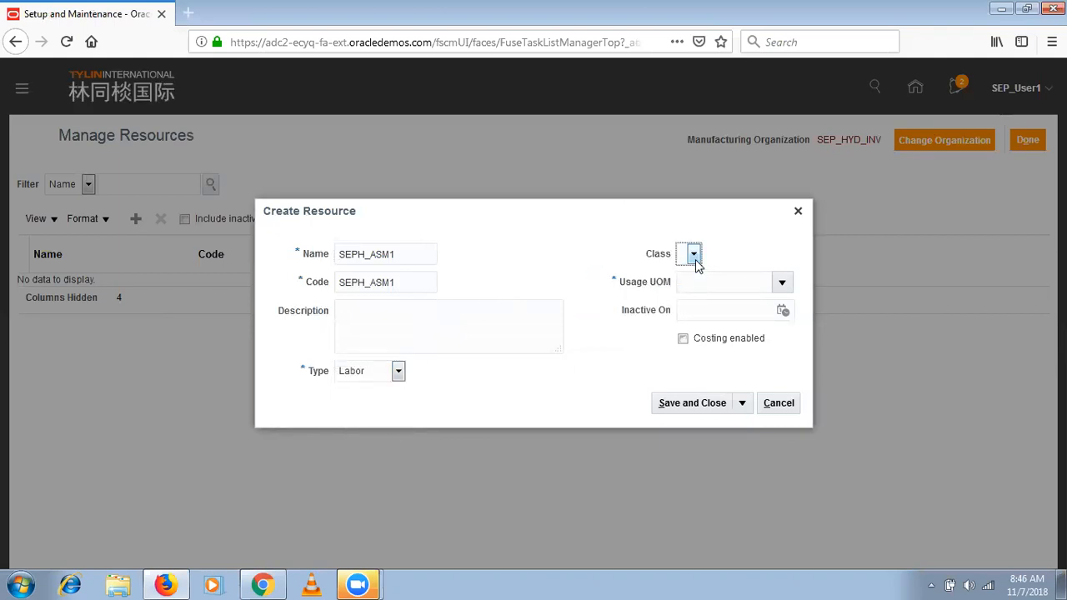
left_click(782, 284)
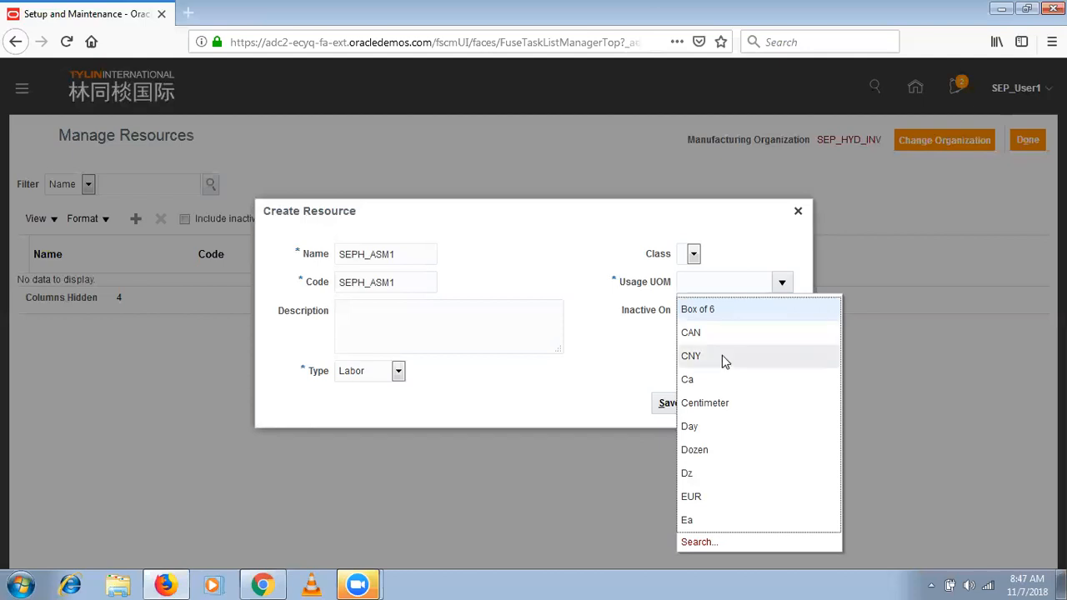
left_click(693, 254)
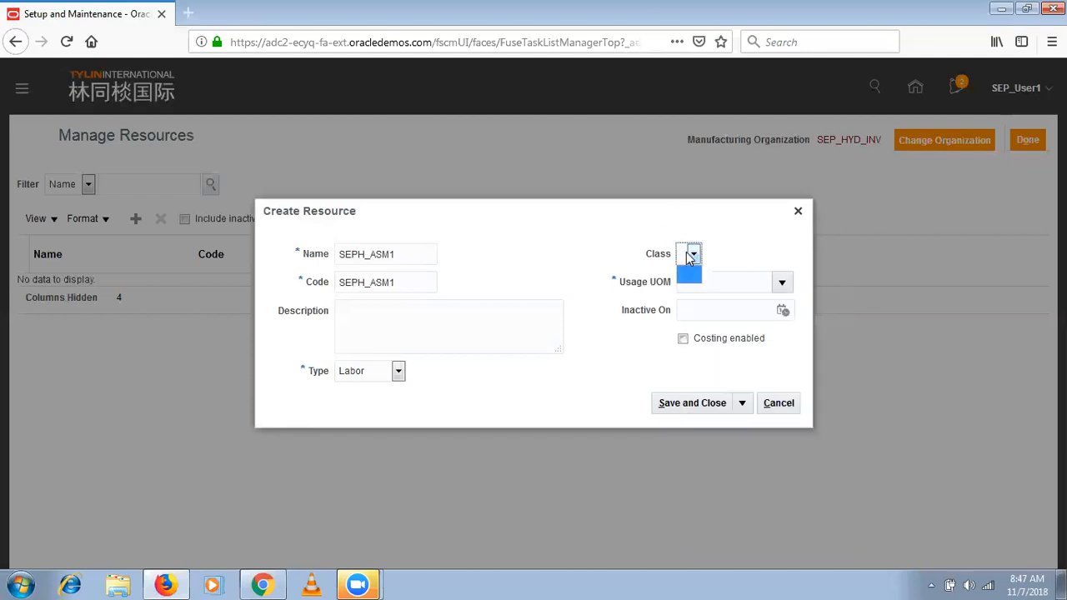
- Search the usage UOMs for H% and assign Hr to the resource
left_click(780, 282)
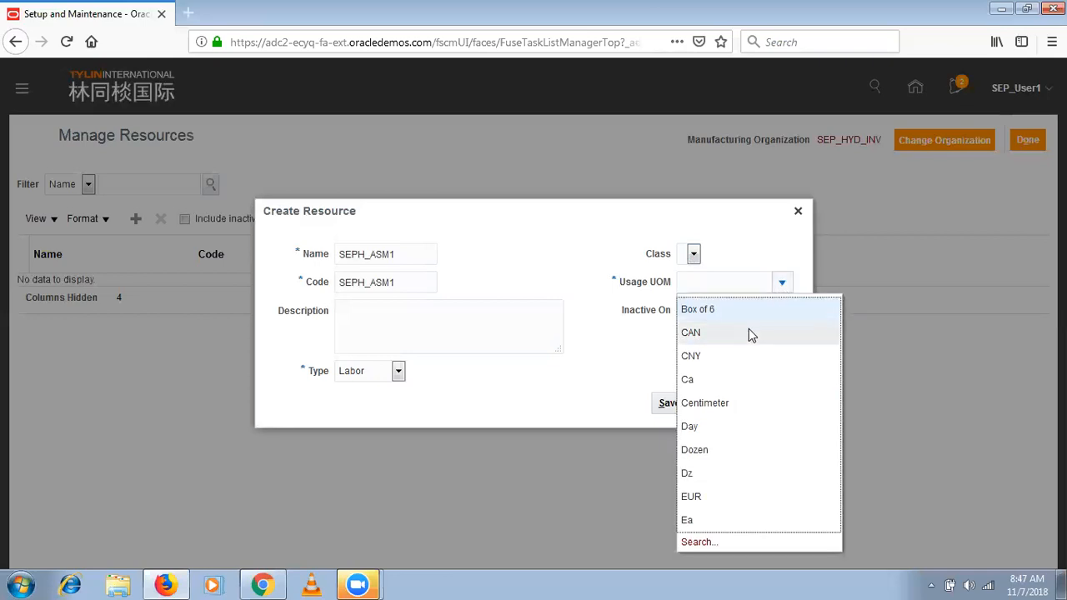
left_click(699, 542)
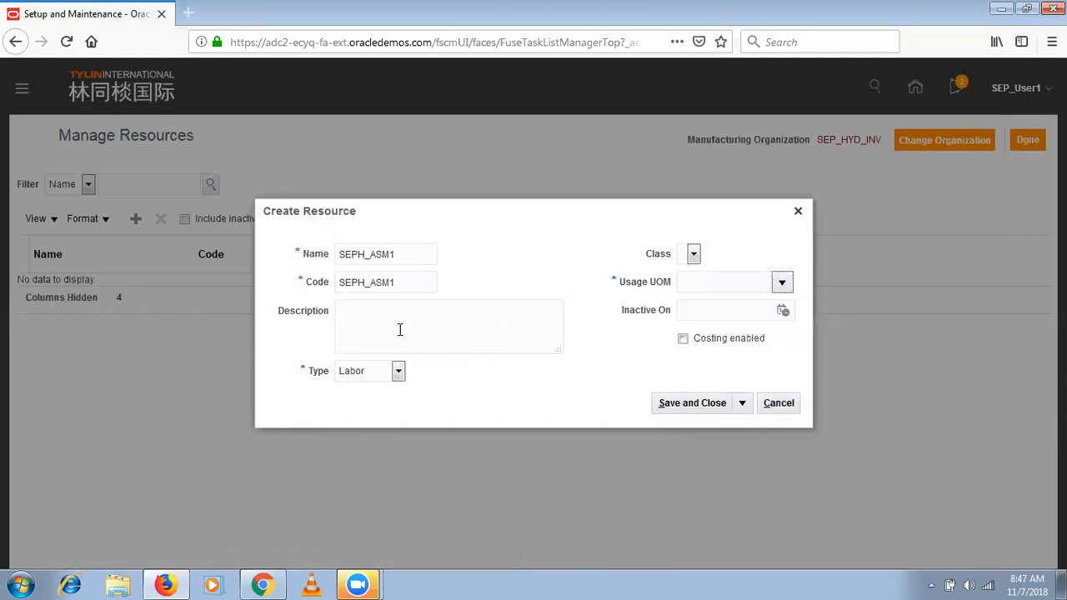
left_click(476, 268)
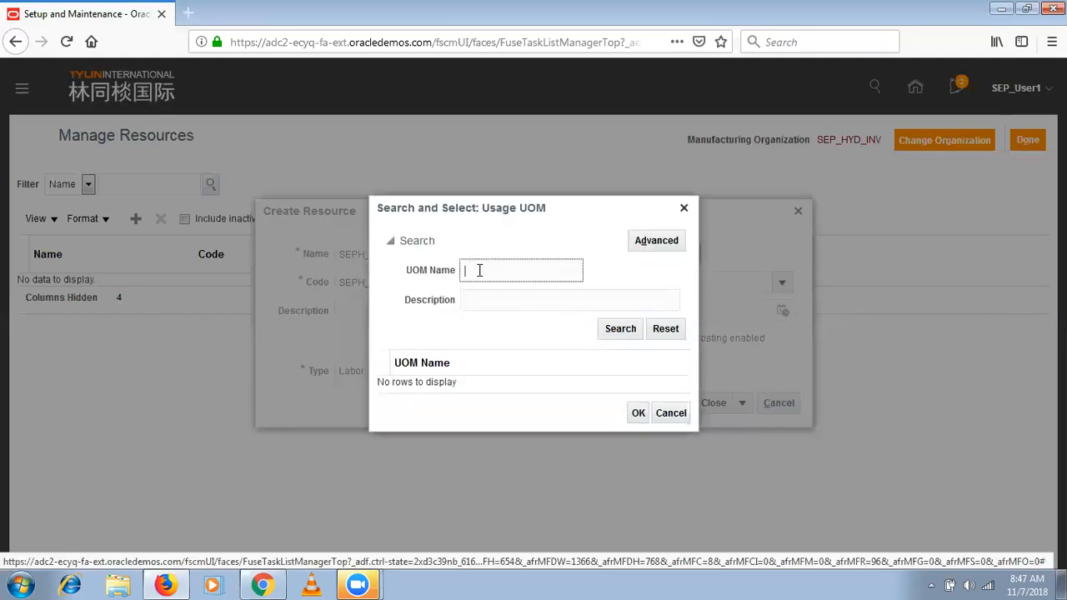
type("H%")
key("Return")
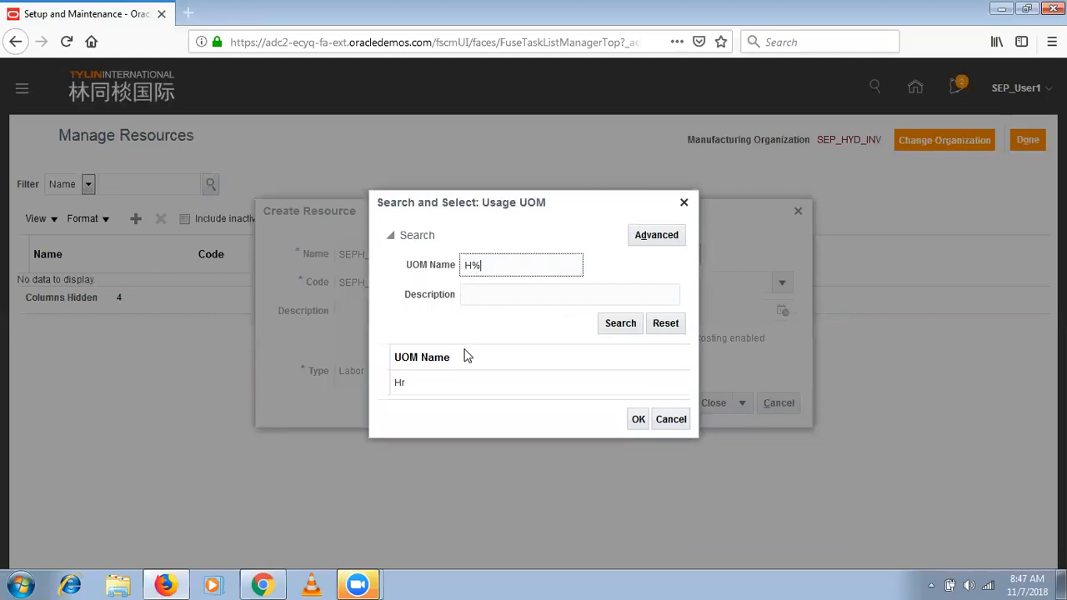
left_click(464, 385)
left_click(638, 420)
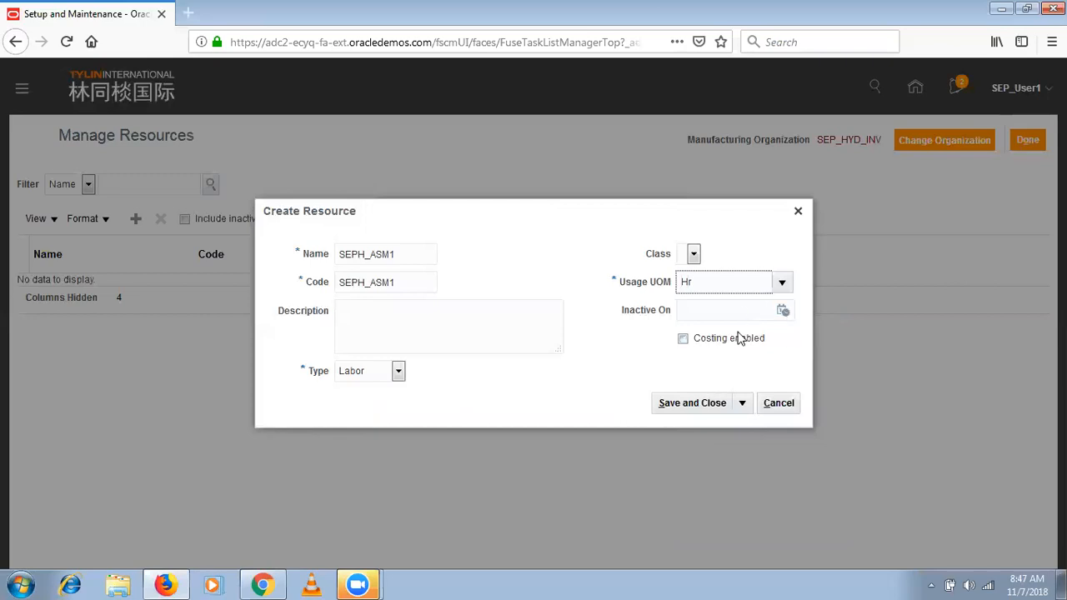
- Enable costing for the SEPH_ASM1 resource, then save and close it
mouse_move(737, 347)
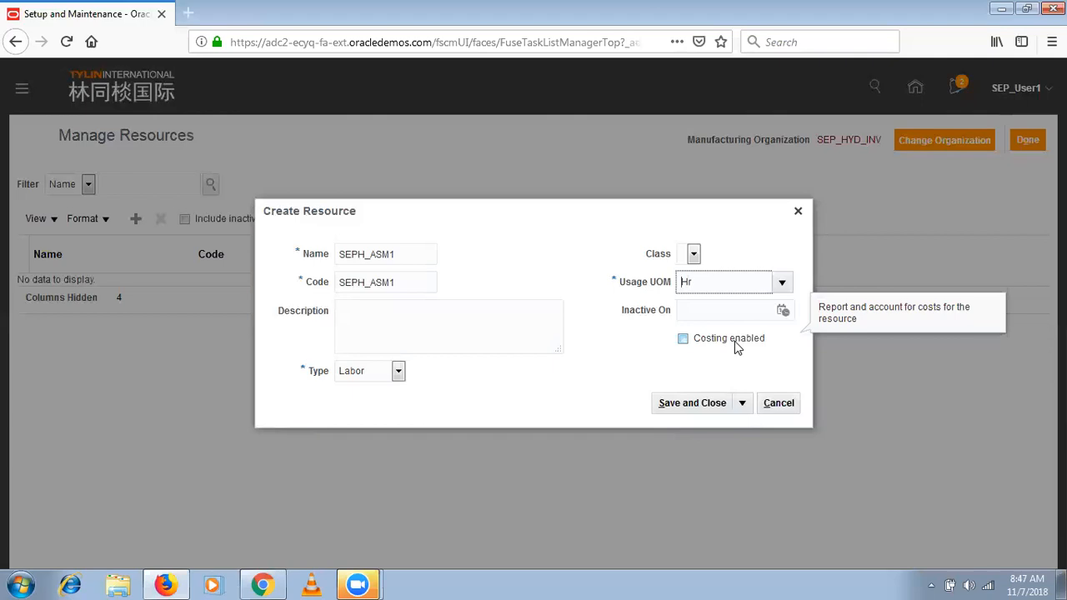
left_click(737, 348)
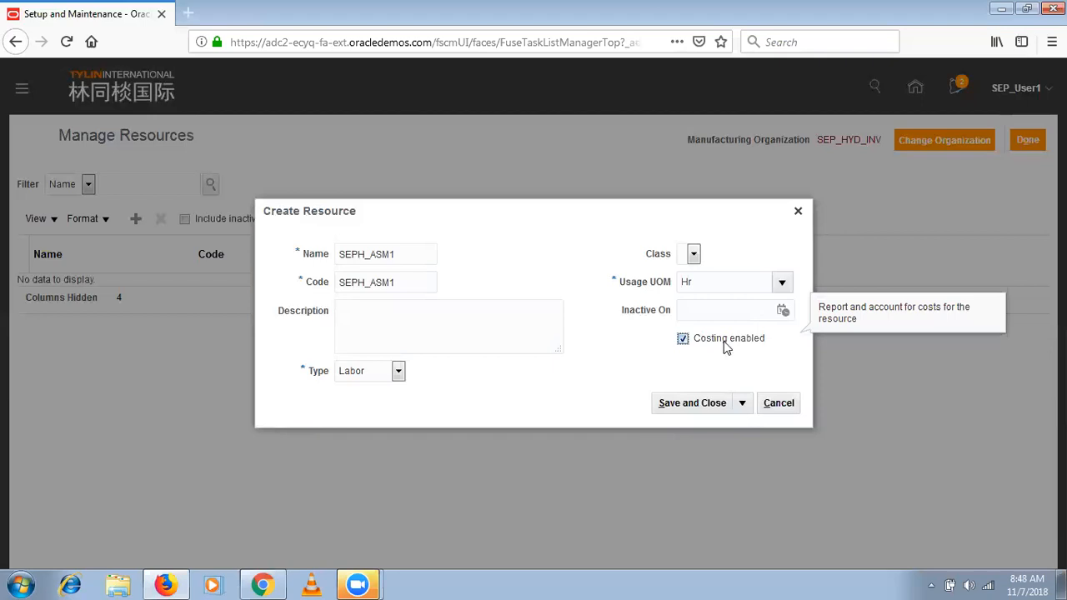
left_click(743, 405)
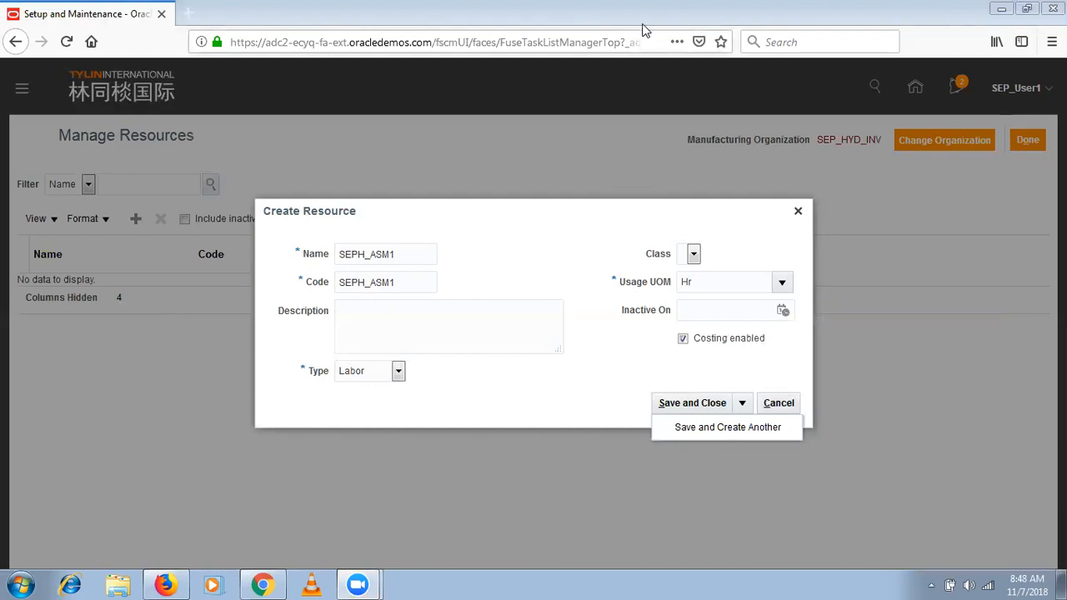
left_click(707, 405)
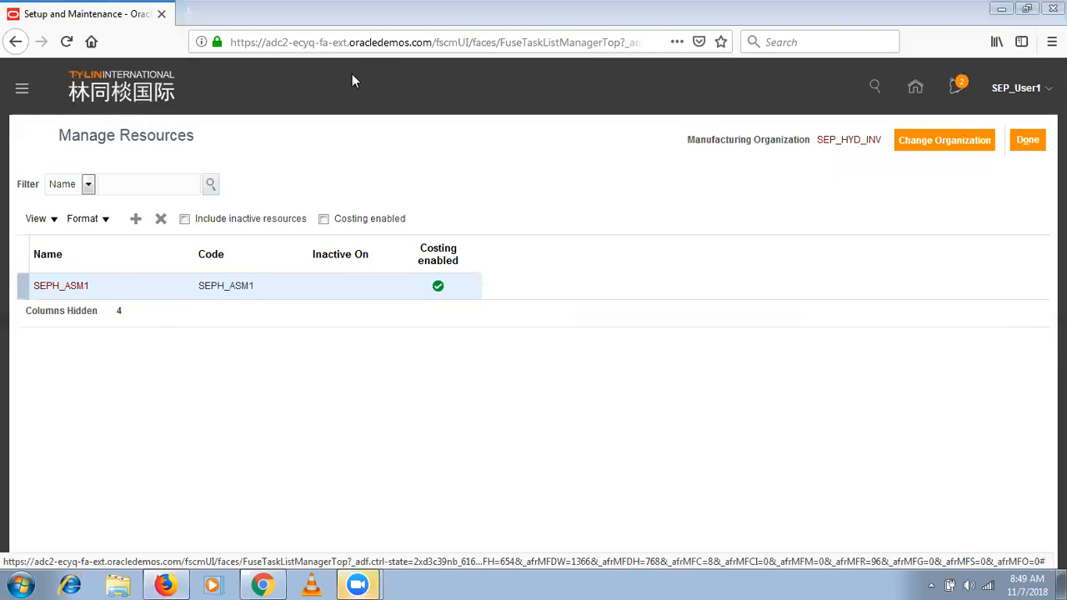
- Start another resource with SEPH_ASM2 as both its name and code
left_click(135, 222)
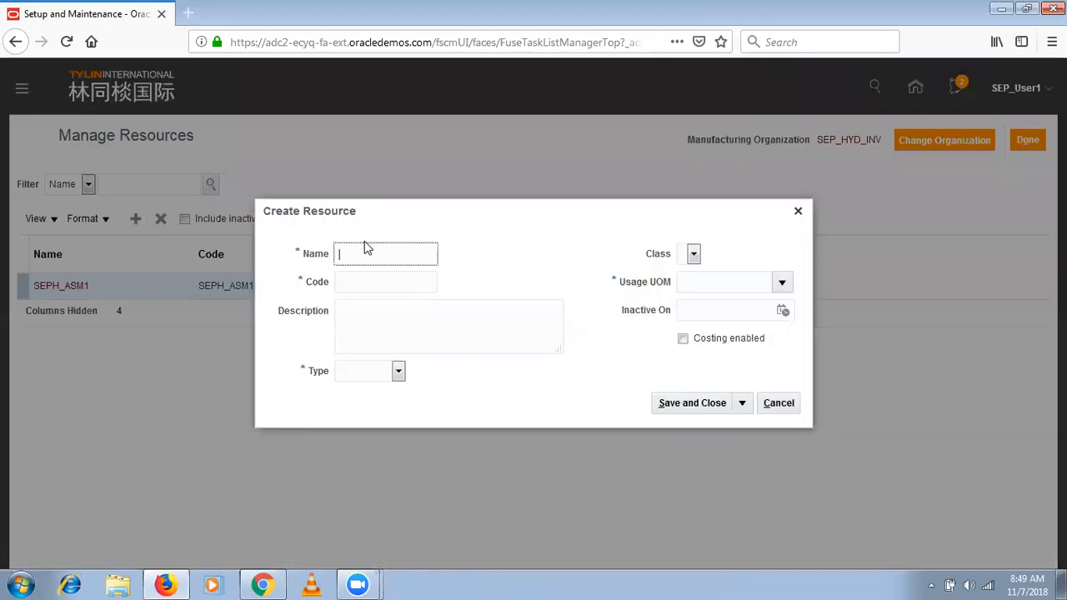
type("SEPH_ASM2")
double_click(367, 255)
key("ctrl+c")
key("Tab")
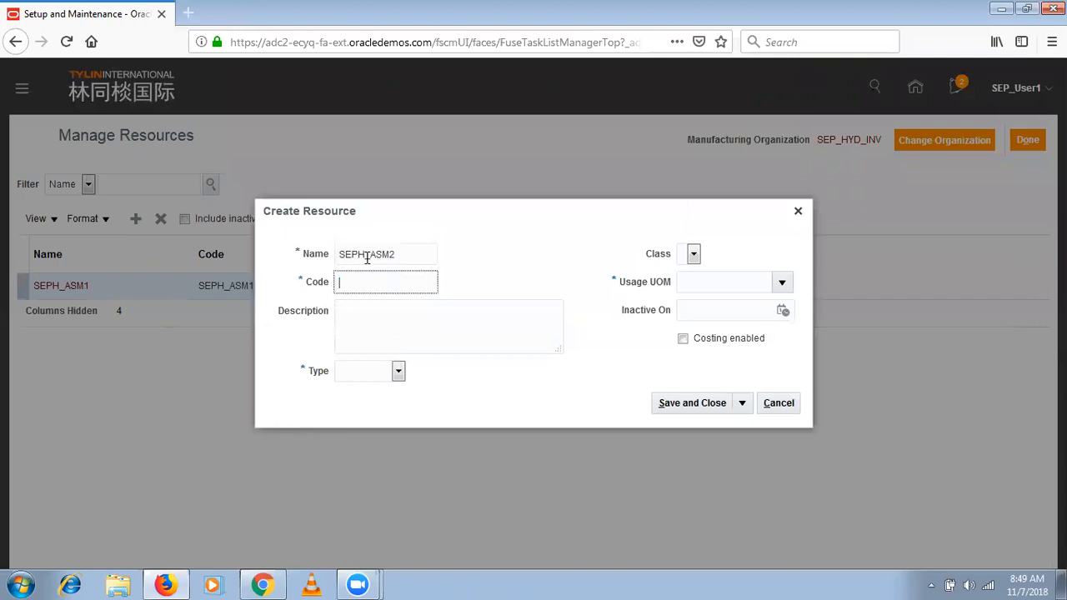
key("ctrl+v")
key("Tab")
- Set the SEPH_ASM2 resource type to Labor and try to open the usage UOM search
left_click(383, 375)
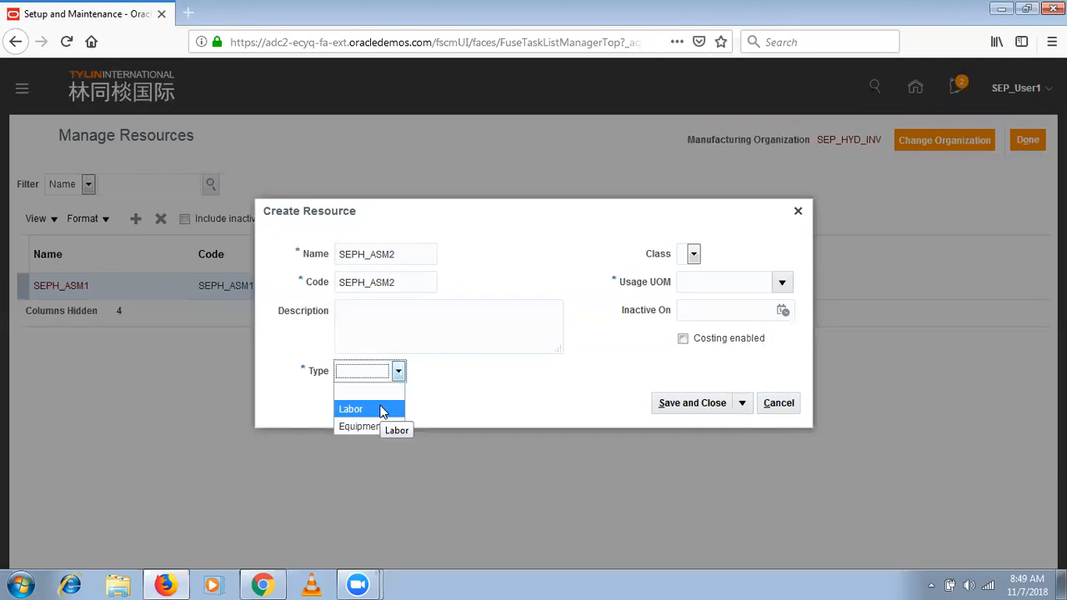
left_click(381, 410)
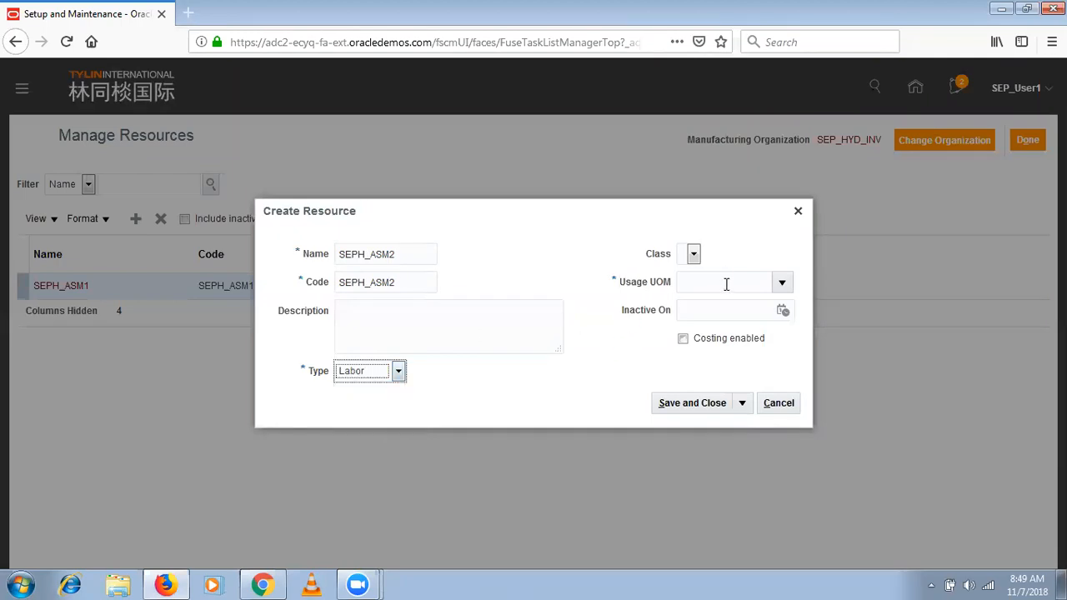
left_click(779, 288)
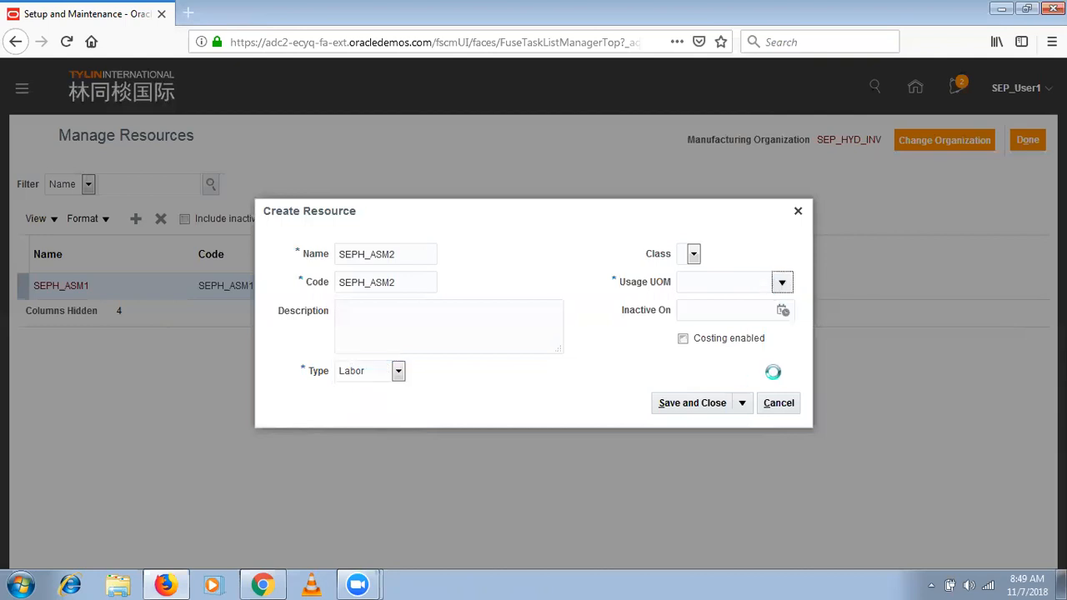
left_click(694, 541)
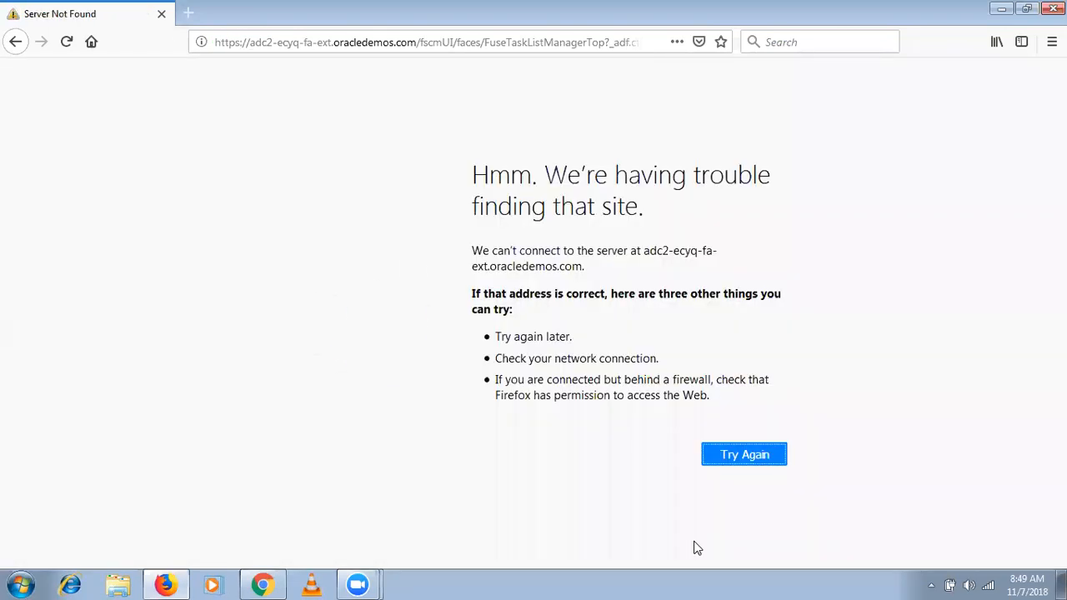
- Connect the computer to the MRU Technologies wireless network, entering the network security key
left_click(988, 584)
left_click(940, 369)
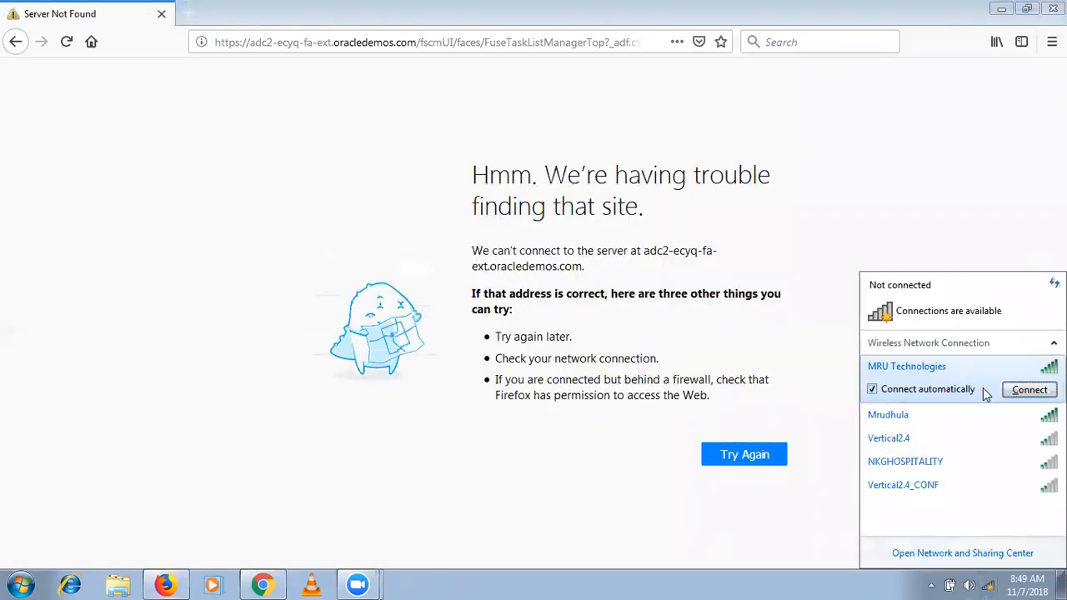
left_click(1028, 393)
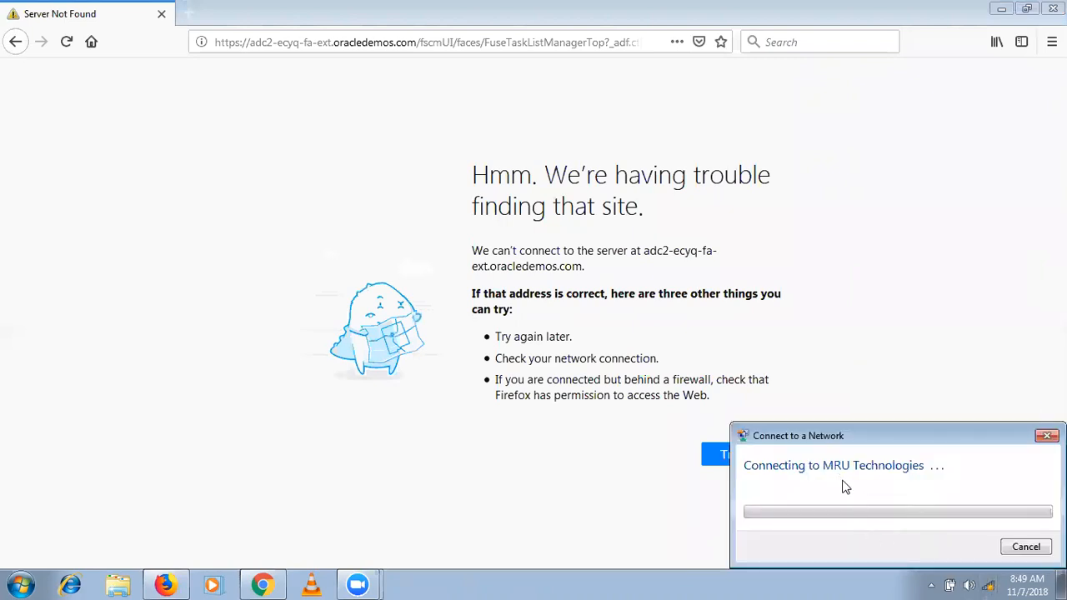
type("••••••")
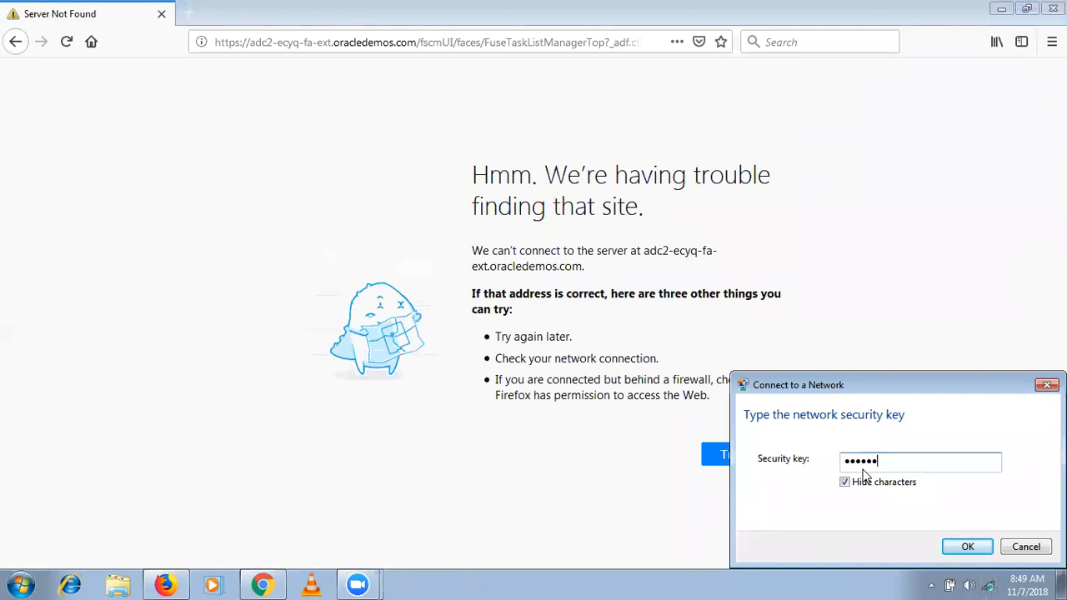
type("••")
key("Return")
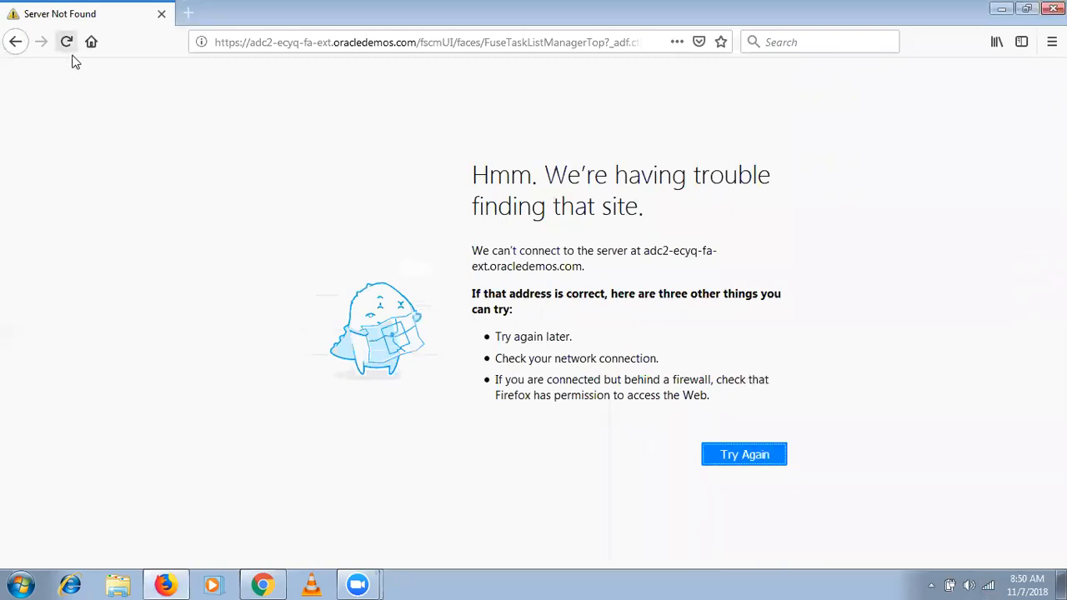
- Reload the page and start a Labor resource with SEPH_ASM2 as name and code, checking its class and usage UOM choices
left_click(68, 42)
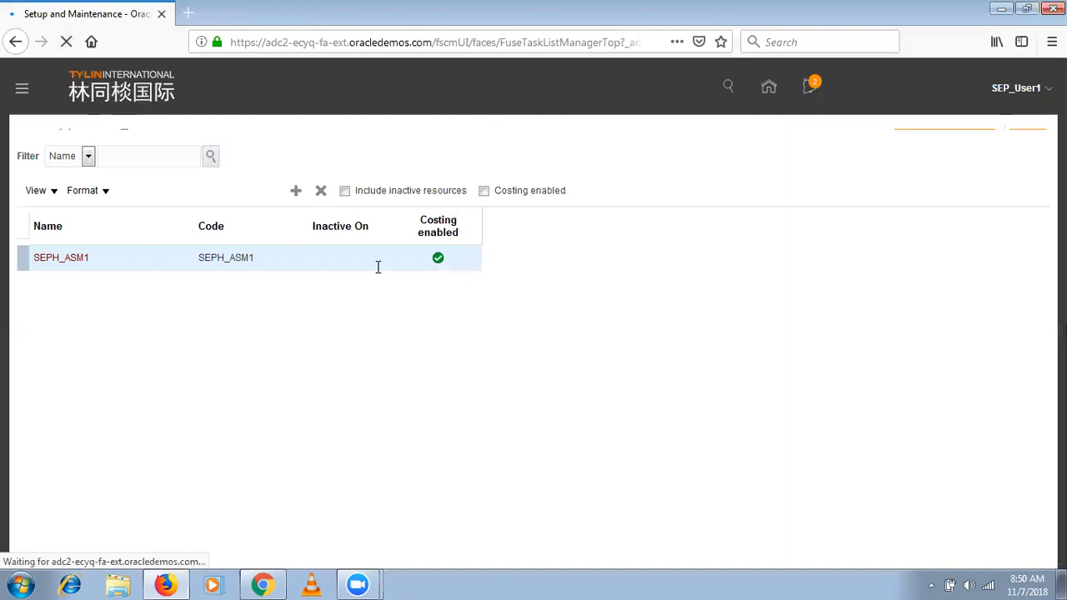
left_click(135, 219)
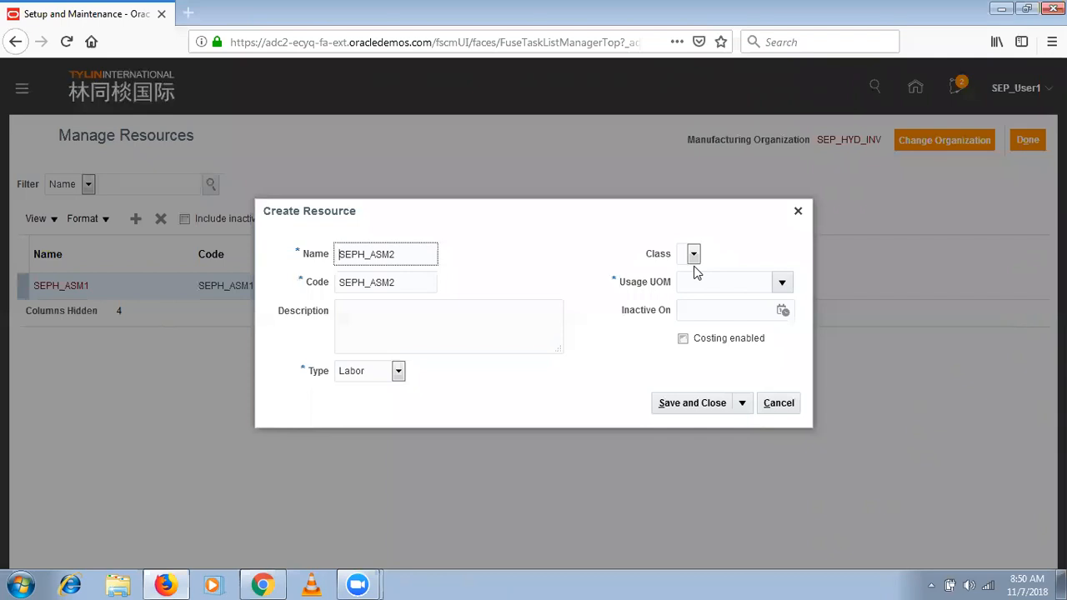
left_click(692, 257)
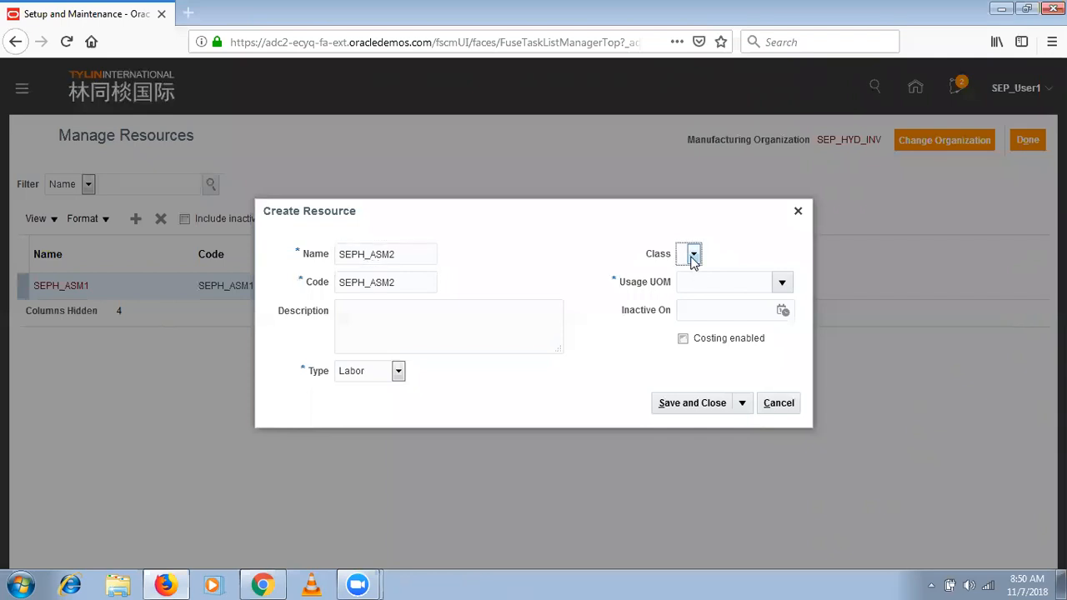
left_click(692, 256)
left_click(782, 281)
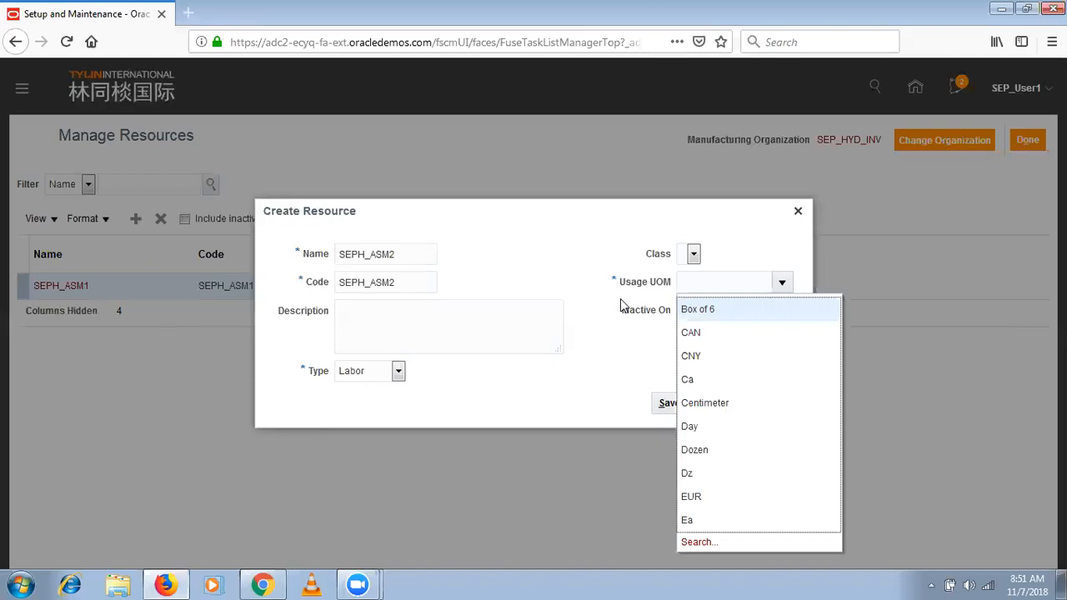
left_click(374, 347)
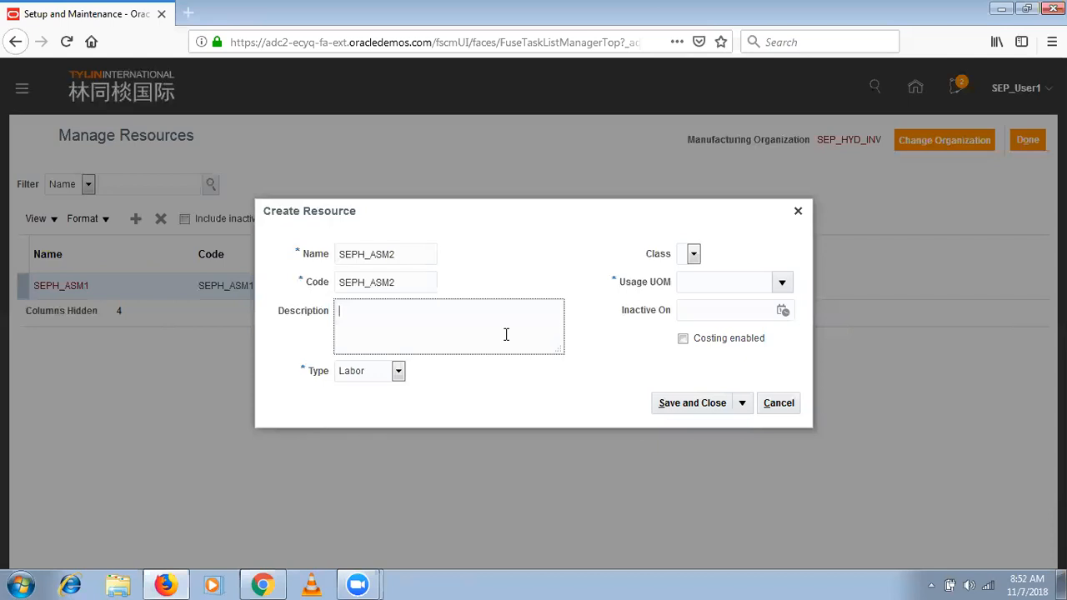
left_click(399, 256)
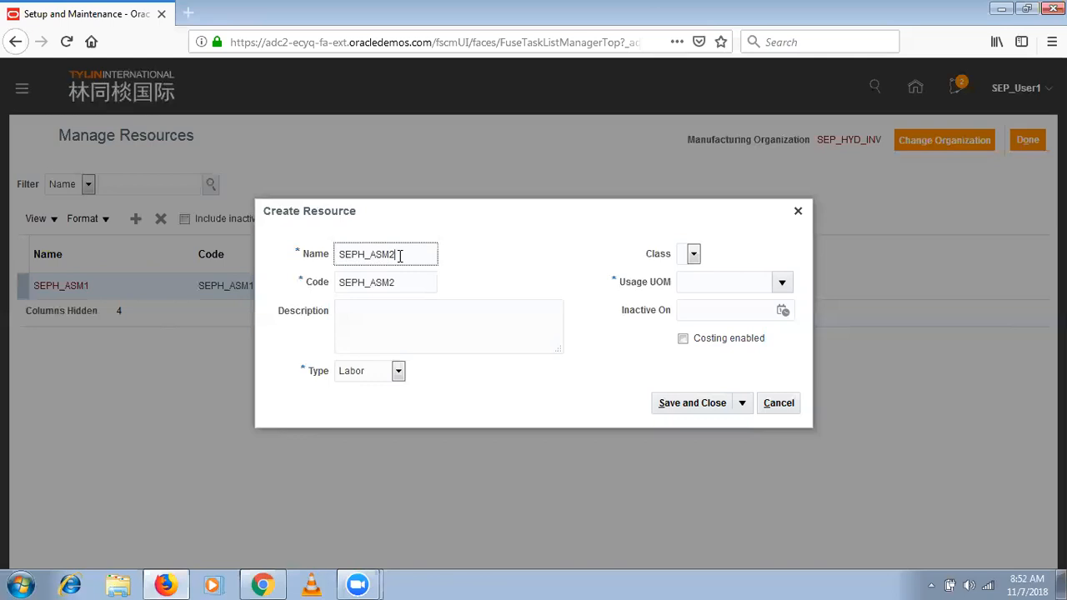
- Open Notepad and write the note "ASM1 = 10 Units"
left_click(4, 583)
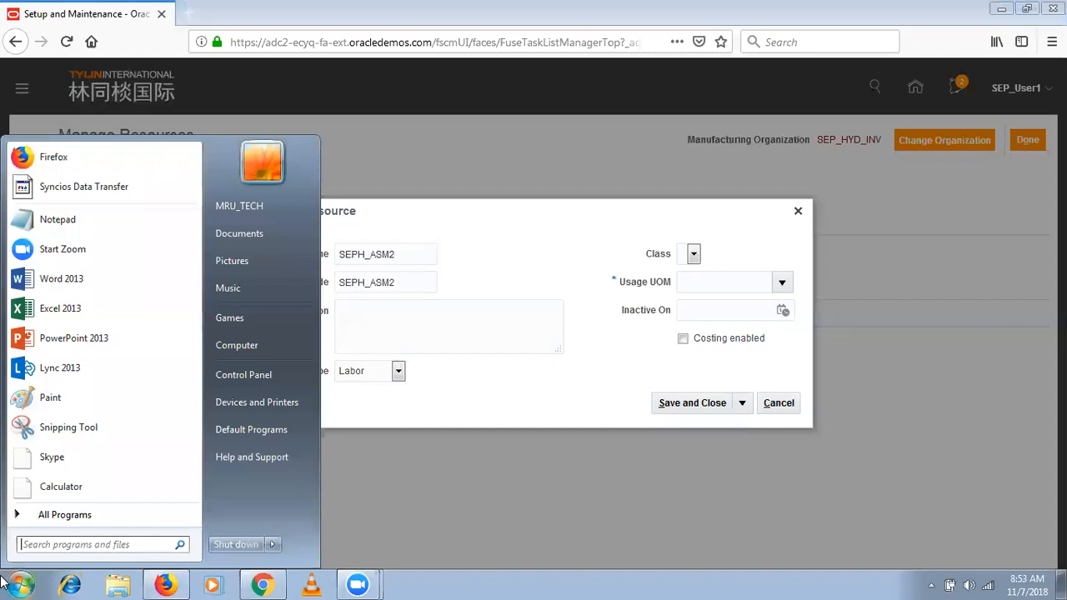
type("no")
key("Return")
type("ASM1 = 10 Units")
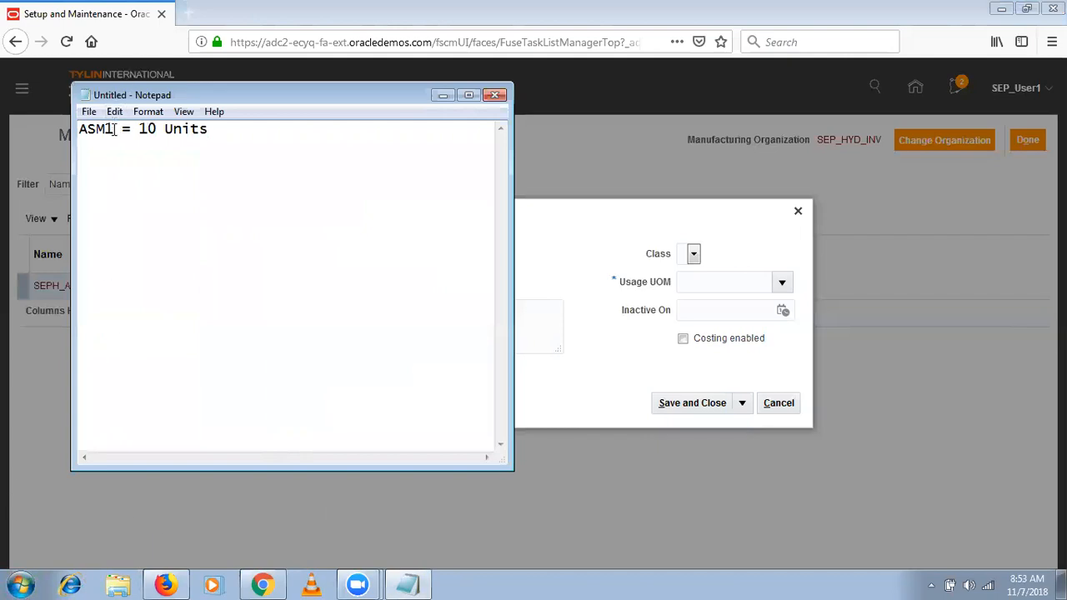
- Add a line reading "Associates" below the ASM1 note, leaving blank lines between them
left_click_drag(114, 130, 80, 130)
left_click(220, 147)
key("Return")
key("Return")
type("Consu")
key("BackSpace")
key("BackSpace")
key("BackSpace")
key("BackSpace")
key("BackSpace")
type("Associates")
key("Return")
- Write "Sernior Asscoiates" on the line beneath Associates
type("S")
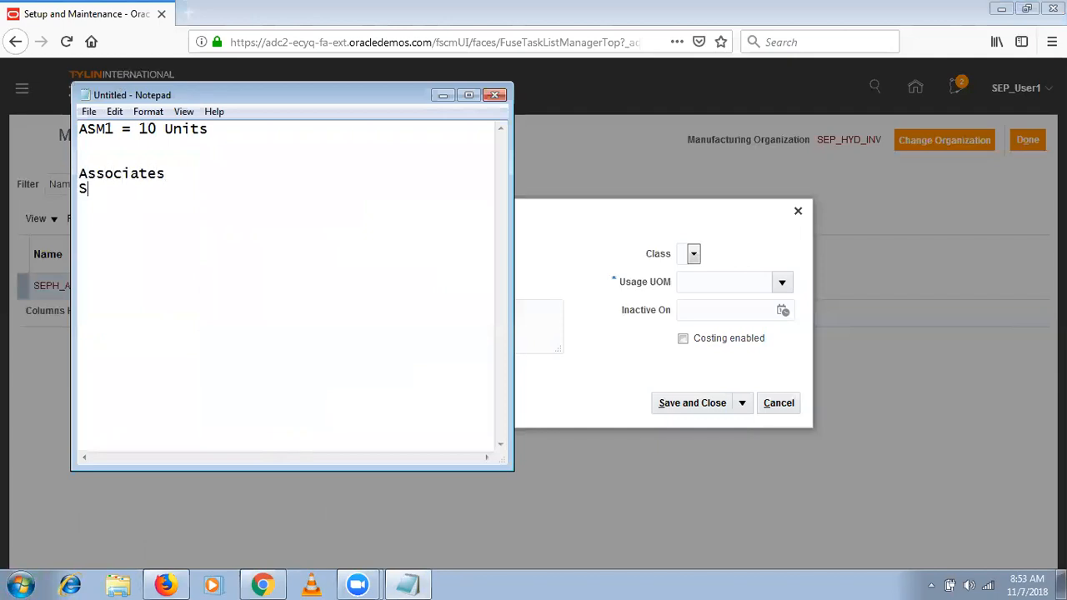
type("ernior Assco")
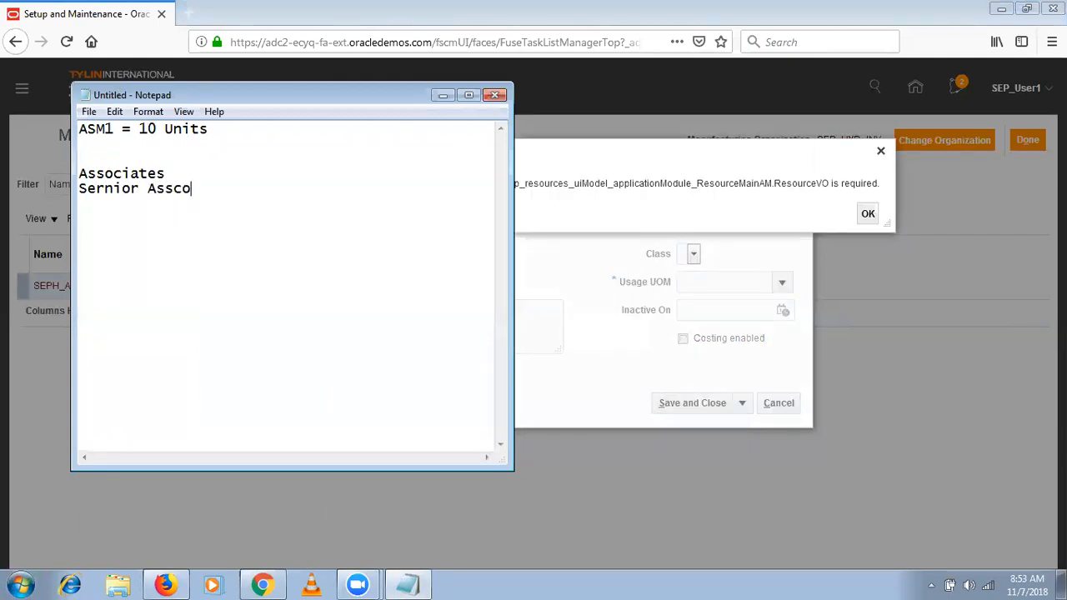
type("iated")
key("BackSpace")
type("s")
- Append "- Resource 1" to the Associates line, correct "Sernior" to "Senior" and append "- Resource 2" to that line
left_click(174, 169)
type("- Resource 1")
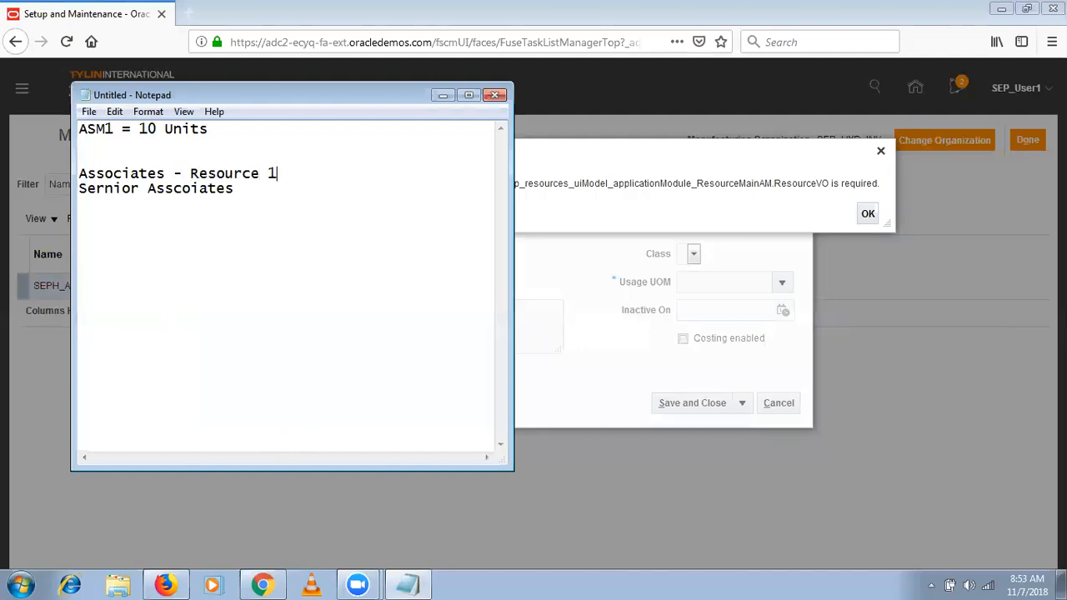
left_click(105, 188)
key("BackSpace")
left_click(247, 192)
type("- R")
type("esource 2")
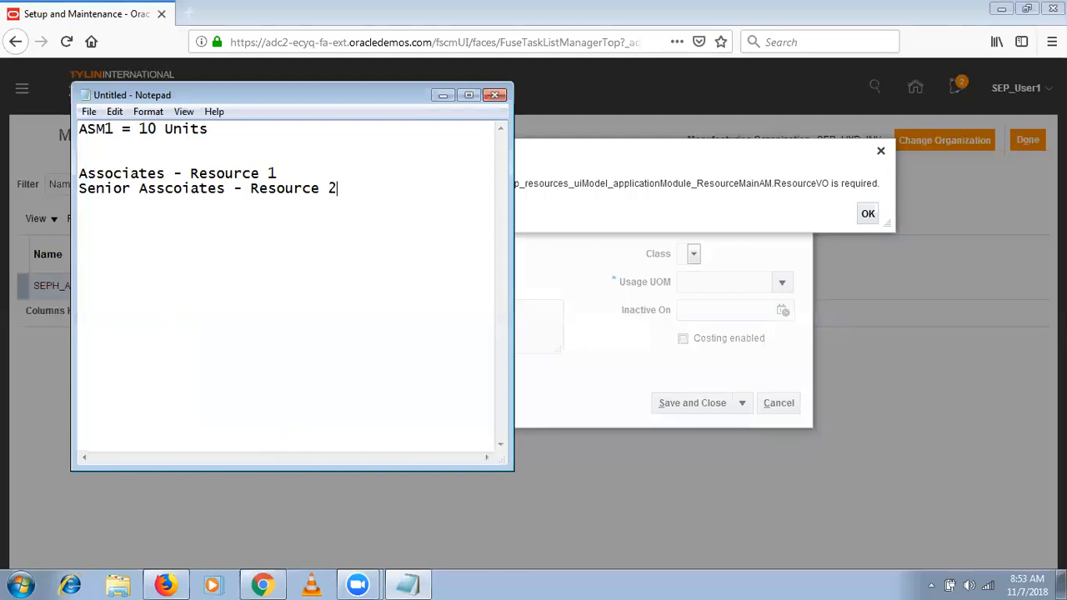
left_click(281, 172)
left_click(351, 189)
left_click_drag(278, 173, 191, 173)
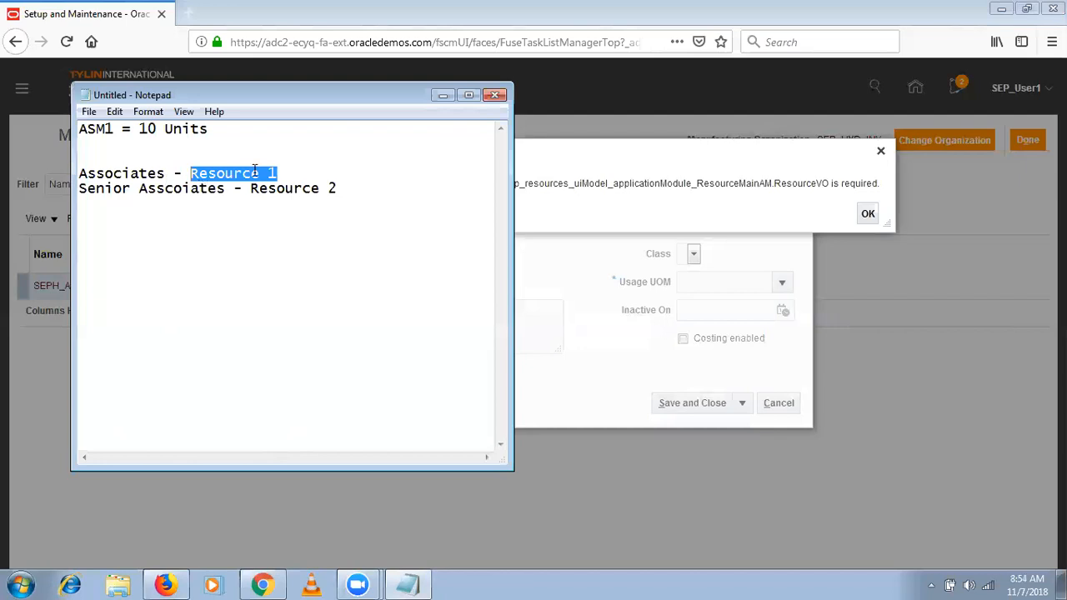
left_click(290, 175)
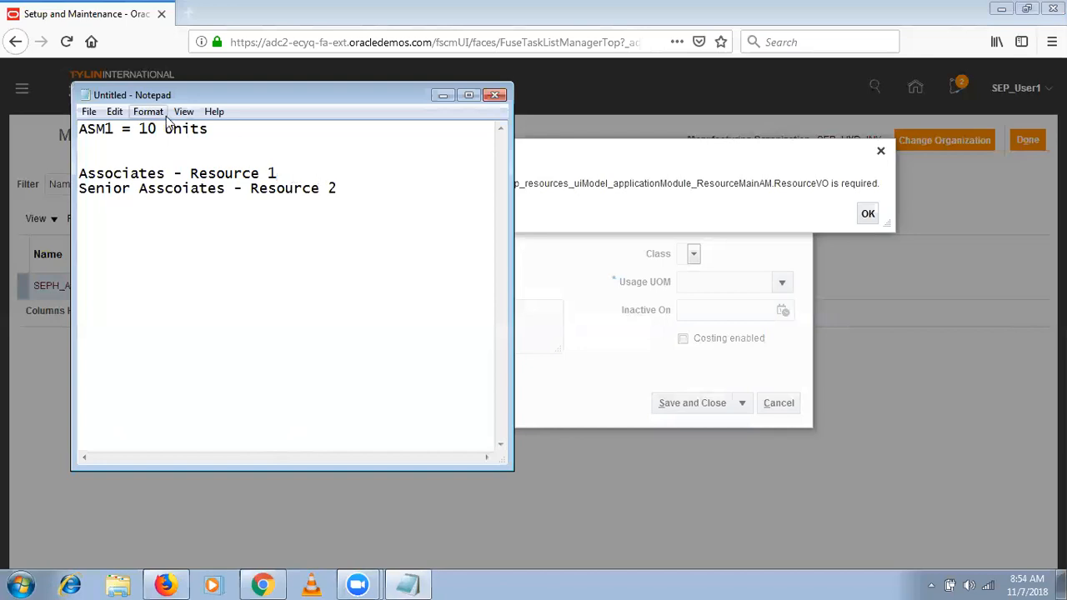
left_click(114, 131)
- Return to the browser, dismiss the error message and set the SEPH_ASM2 resource's usage UOM to Hr through the UOM search
left_click(869, 214)
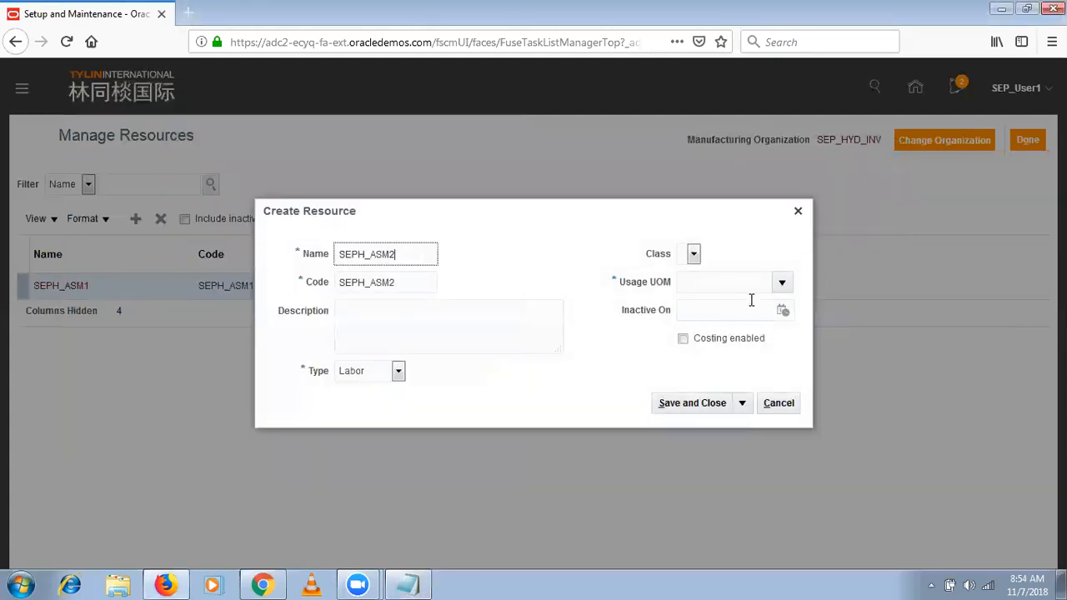
left_click(783, 283)
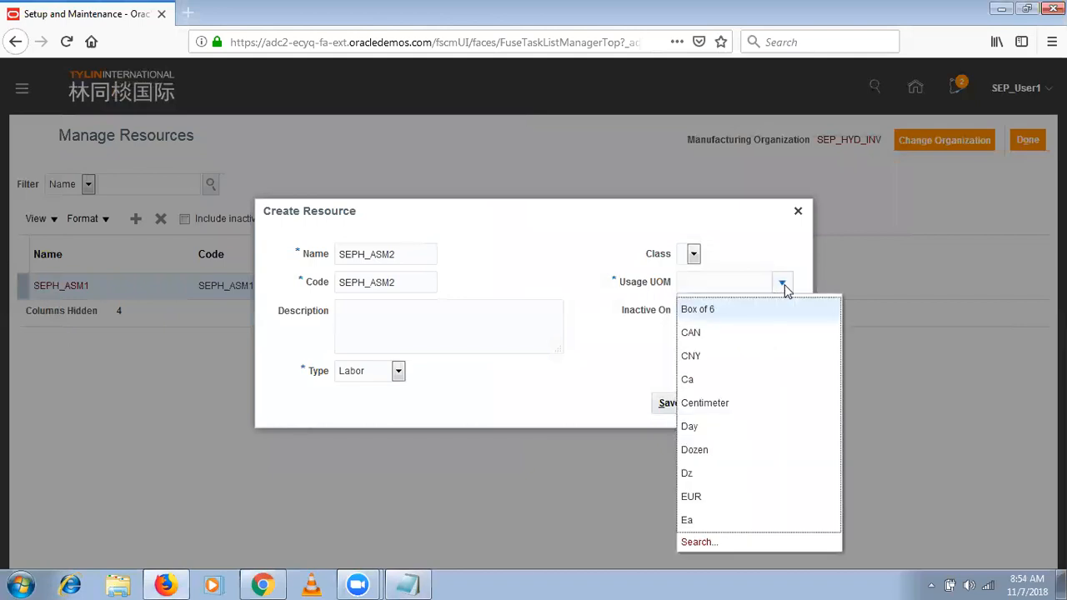
left_click(731, 283)
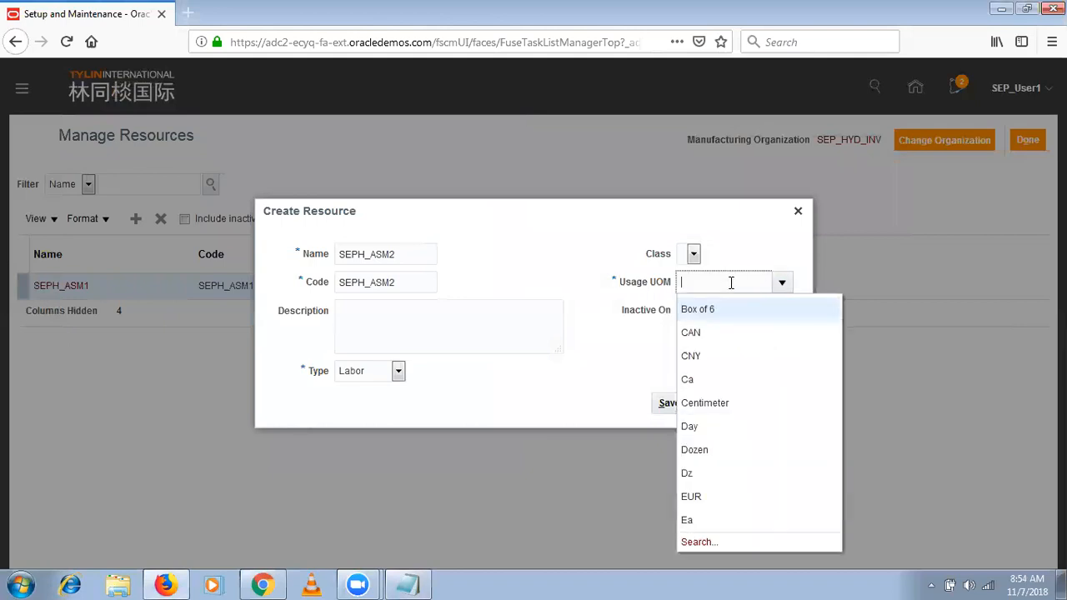
type("Hr")
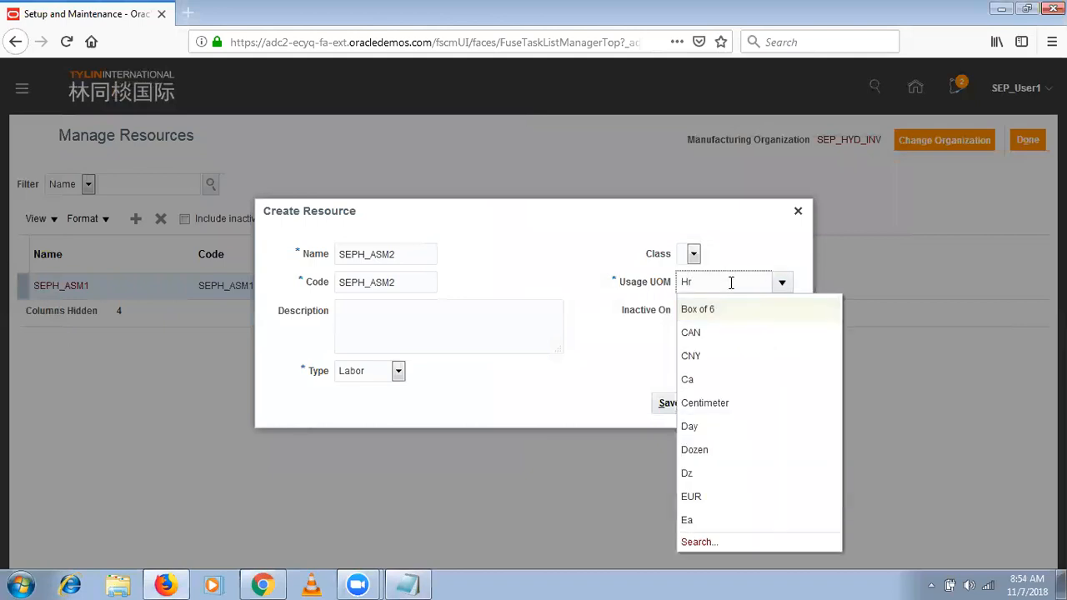
key("Tab")
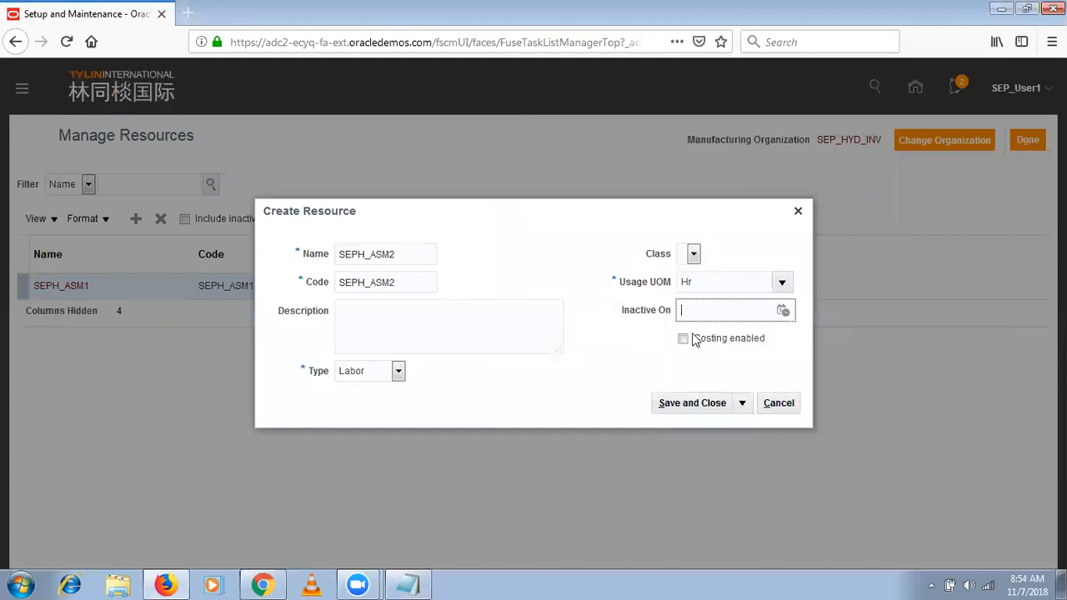
left_click(784, 284)
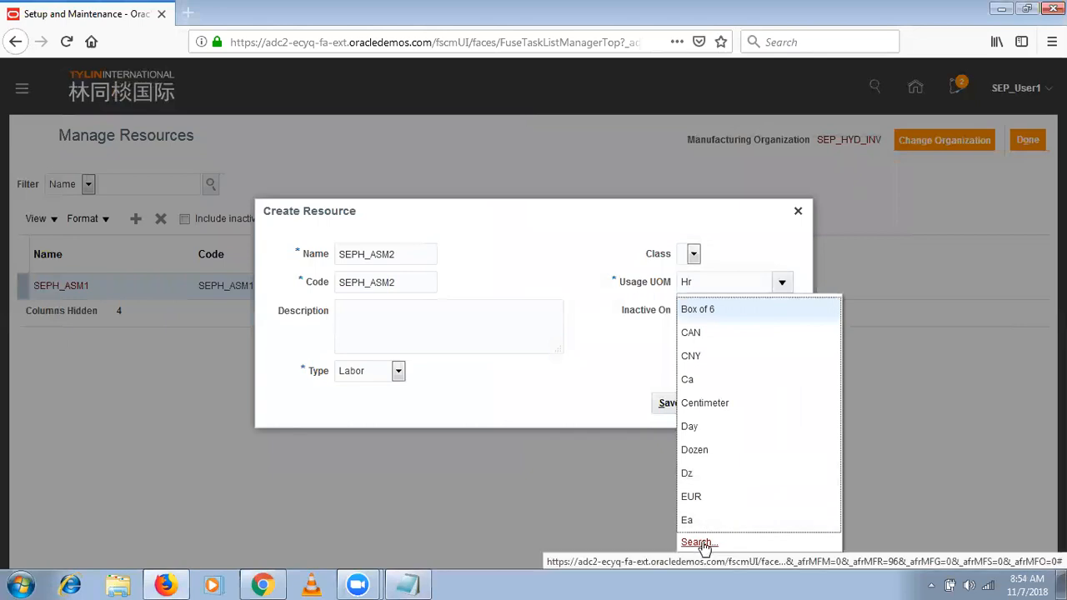
left_click(703, 543)
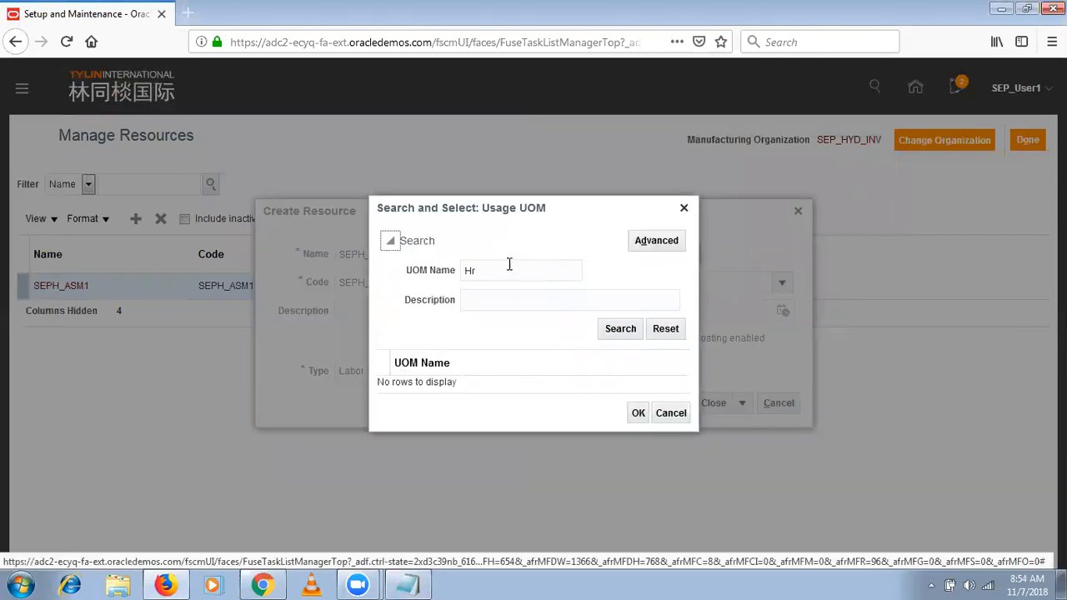
left_click(620, 329)
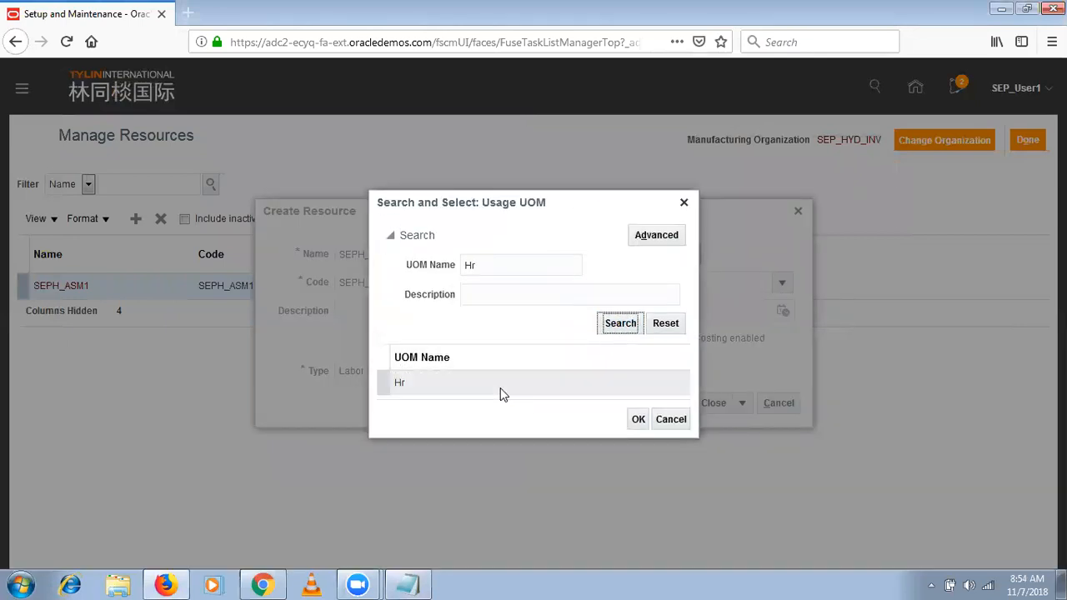
left_click(514, 388)
left_click(638, 420)
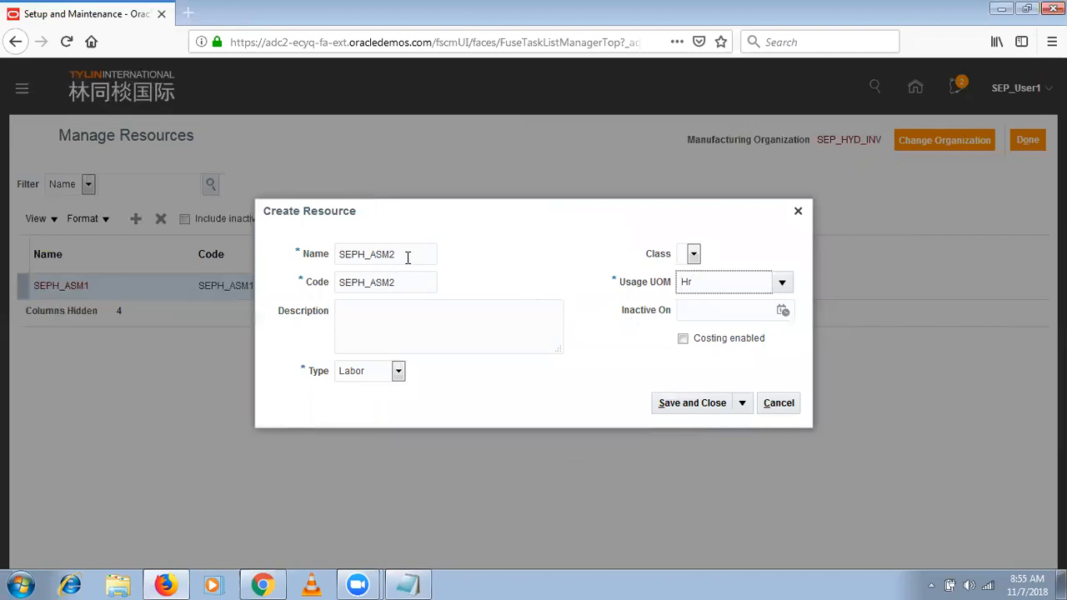
- Leave the SEPH_ASM2 resource's class blank, enable costing, and save and close it
left_click(692, 254)
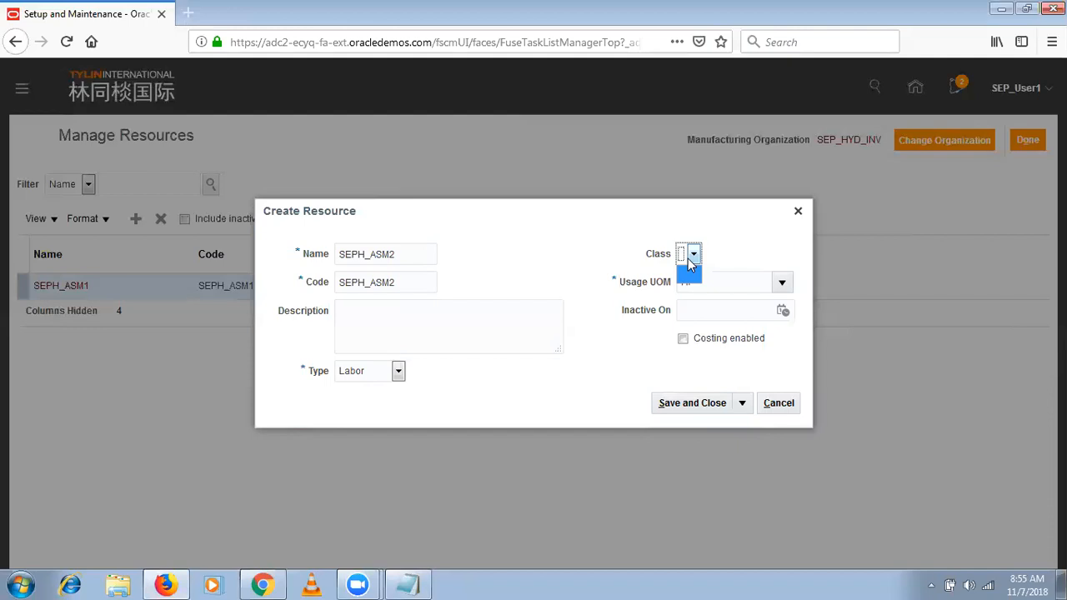
left_click(688, 269)
left_click(690, 260)
left_click(738, 340)
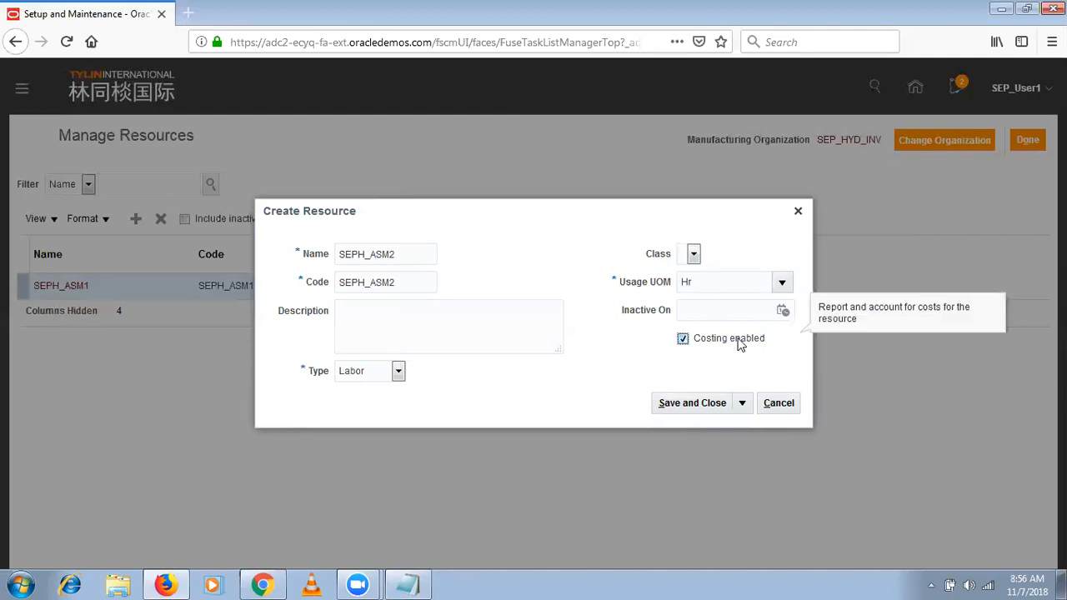
left_click(693, 405)
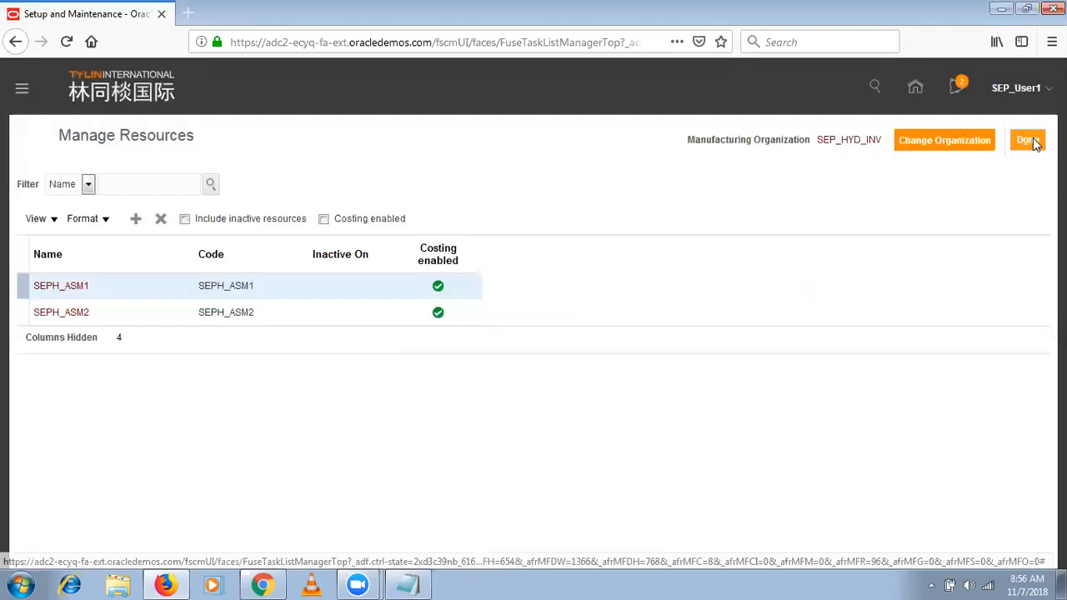
- Start another resource with SEP_ASM Machine1 as both its name and code
left_click(136, 222)
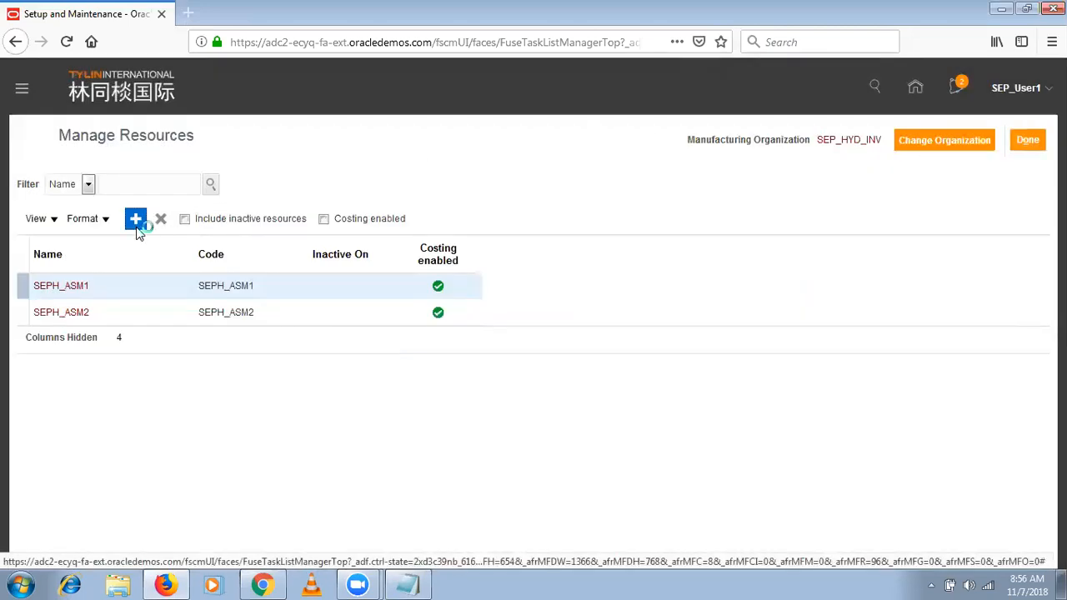
type("SEP_ASM Machine1")
key("ctrl+a")
key("ctrl+c")
key("Tab")
key("ctrl+v")
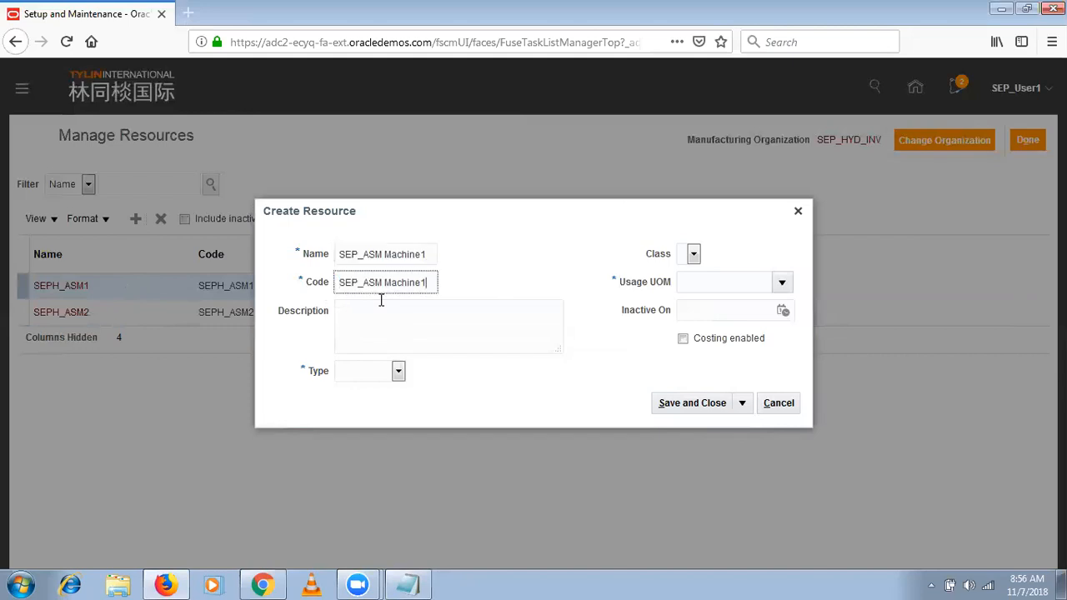
- Set the SEP_ASM Machine1 resource to type Equipment with usage UOM Ea and costing enabled, and save and close it
key("Tab")
key("Tab")
left_click(367, 376)
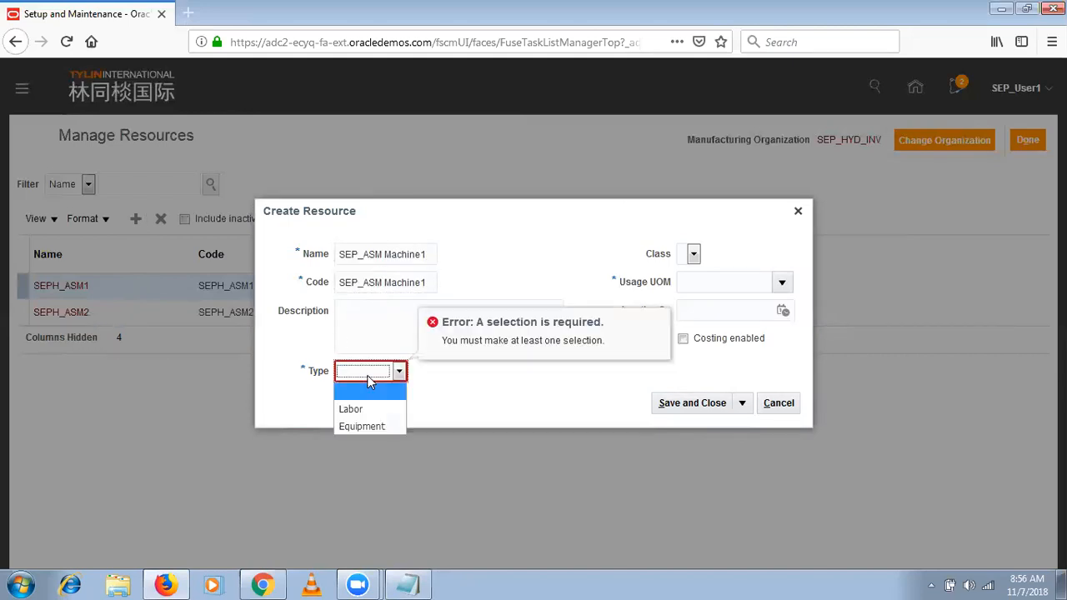
left_click(362, 426)
left_click(782, 285)
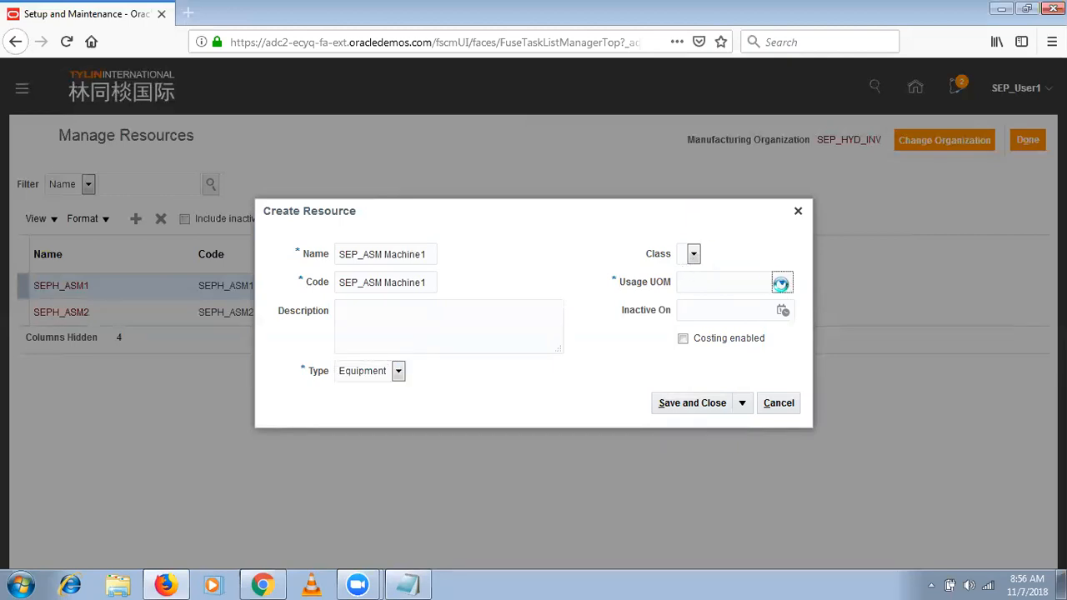
left_click(783, 284)
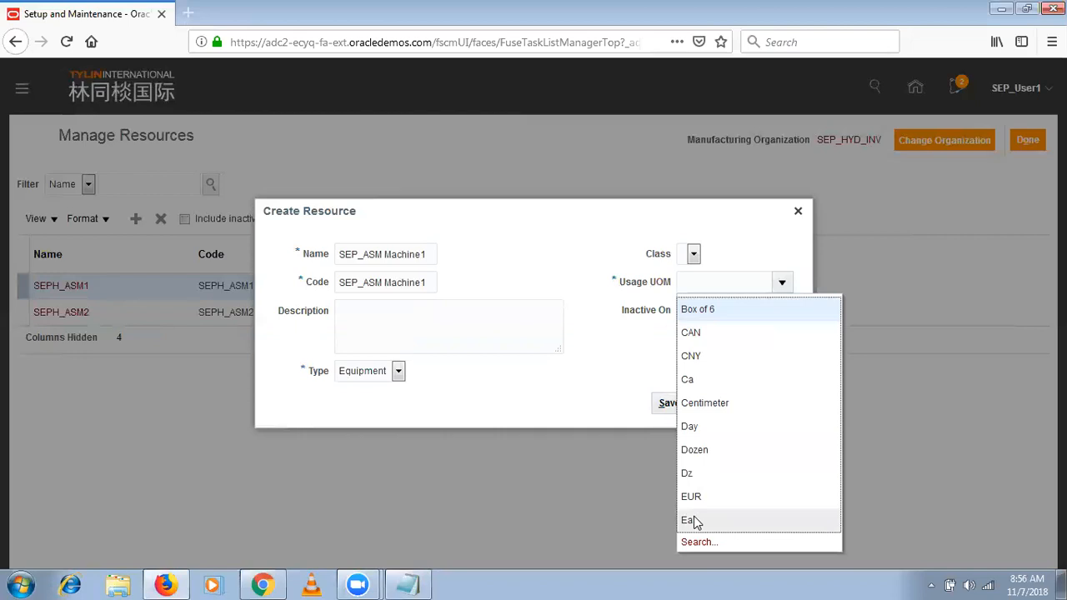
left_click(697, 522)
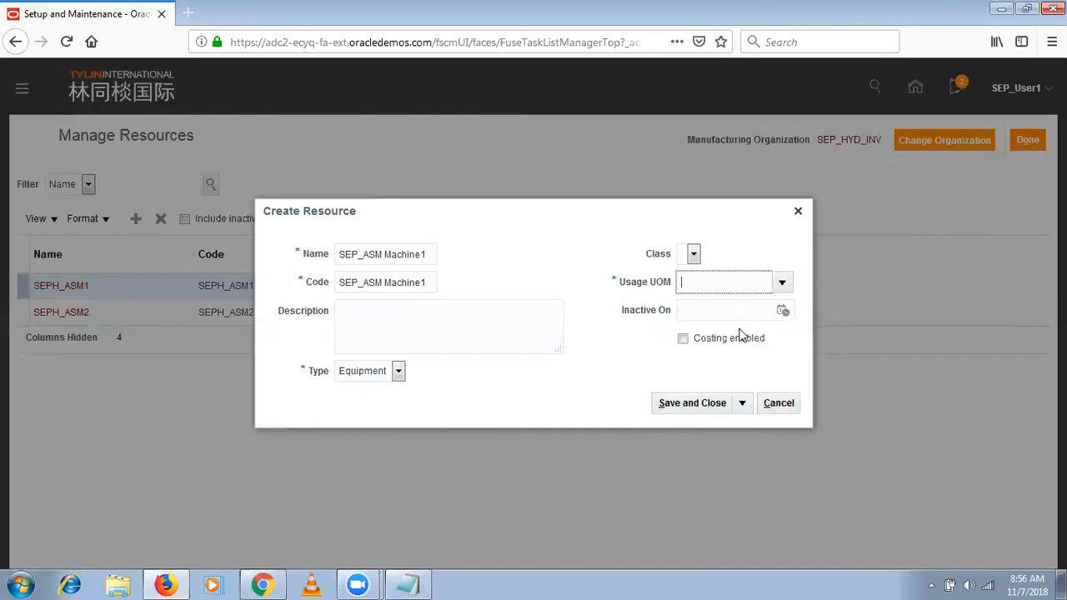
left_click(739, 344)
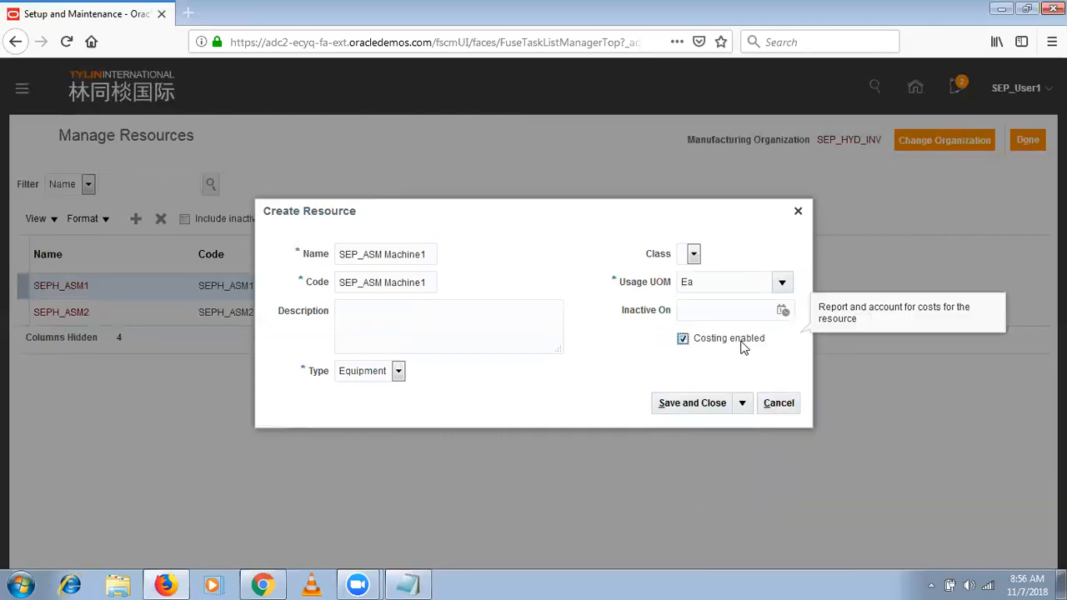
left_click(705, 403)
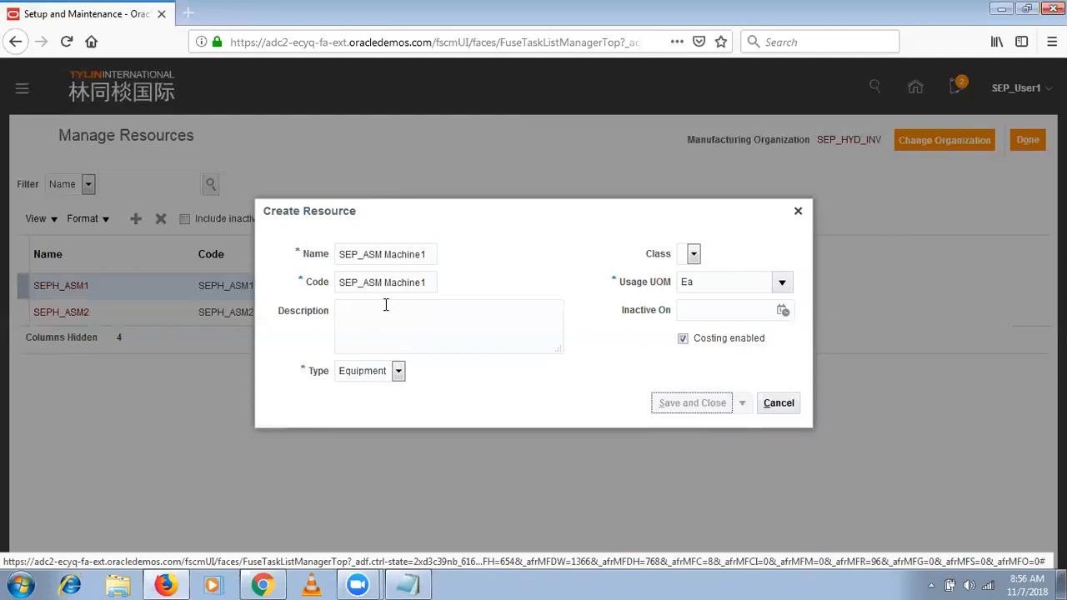
- Start another resource with SEPH_Tester1 as both its name and code, and set its type to Labor
left_click(136, 218)
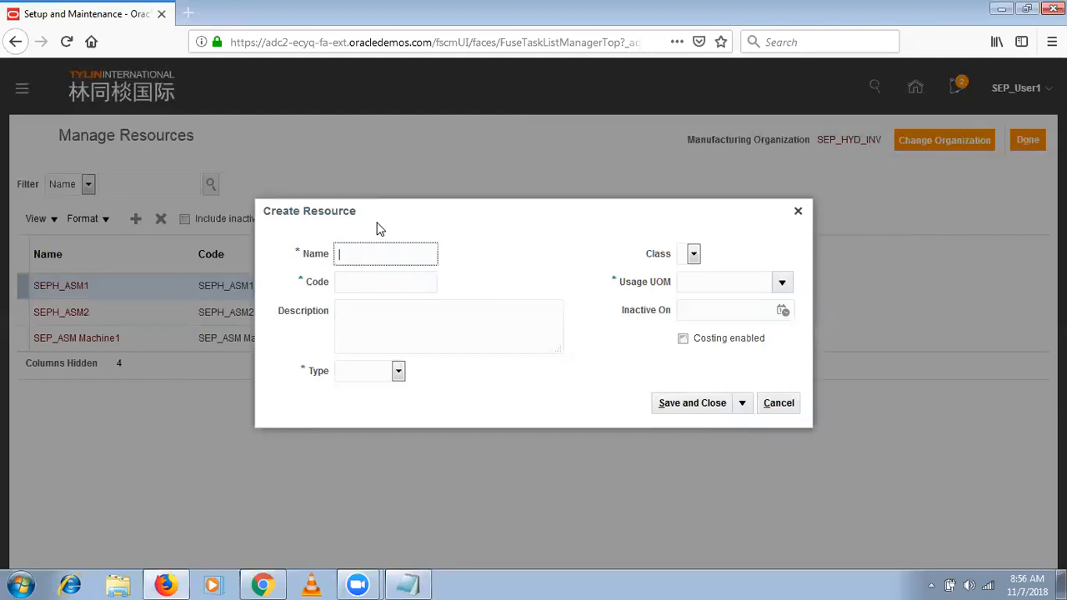
type("SEPH_Tester1")
key("ctrl+a")
key("ctrl+c")
key("Tab")
key("ctrl+v")
key("Tab")
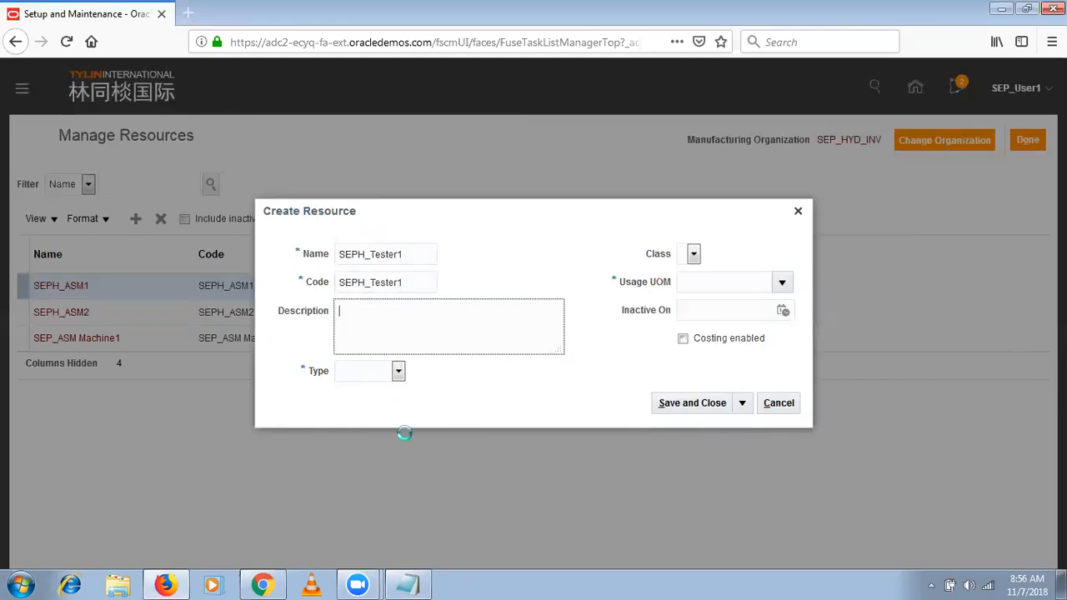
left_click(376, 372)
left_click(363, 410)
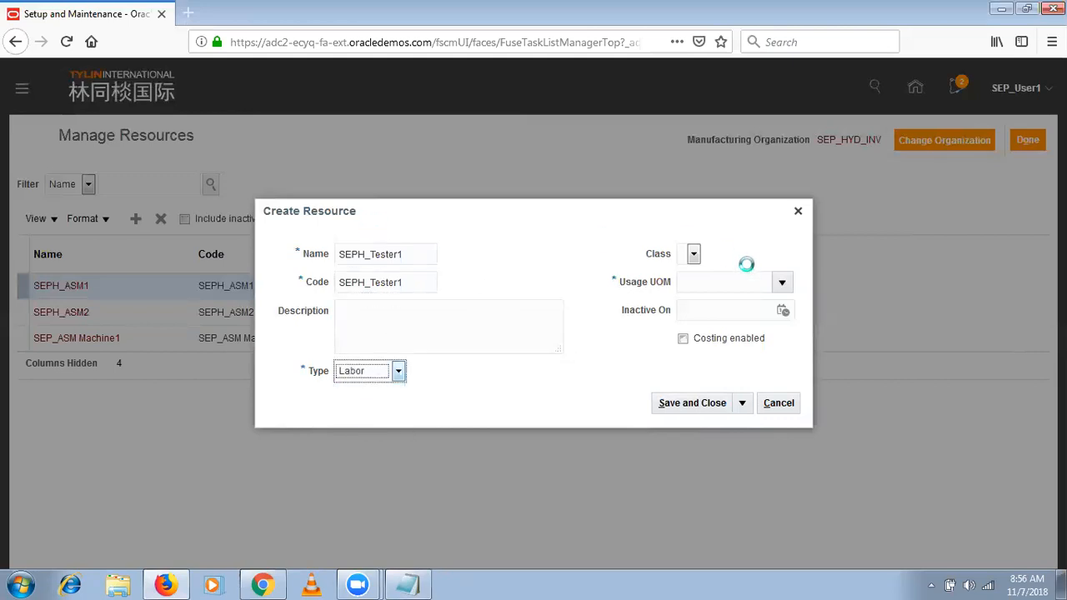
- Set the SEPH_Tester1 resource's usage UOM to Hr by searching the UOM names for H%
left_click(787, 285)
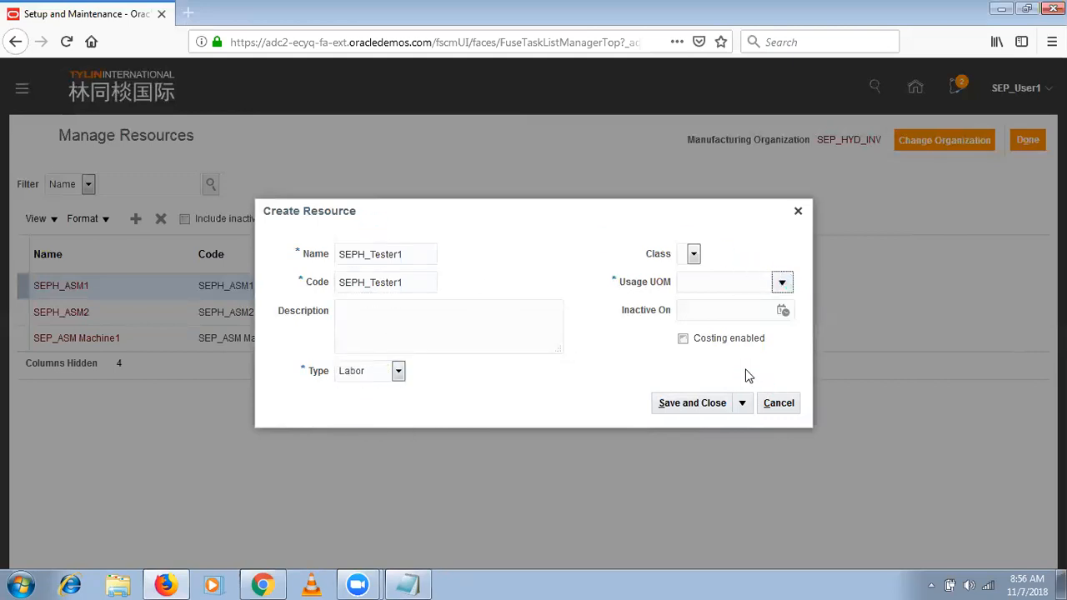
left_click(787, 284)
left_click(698, 543)
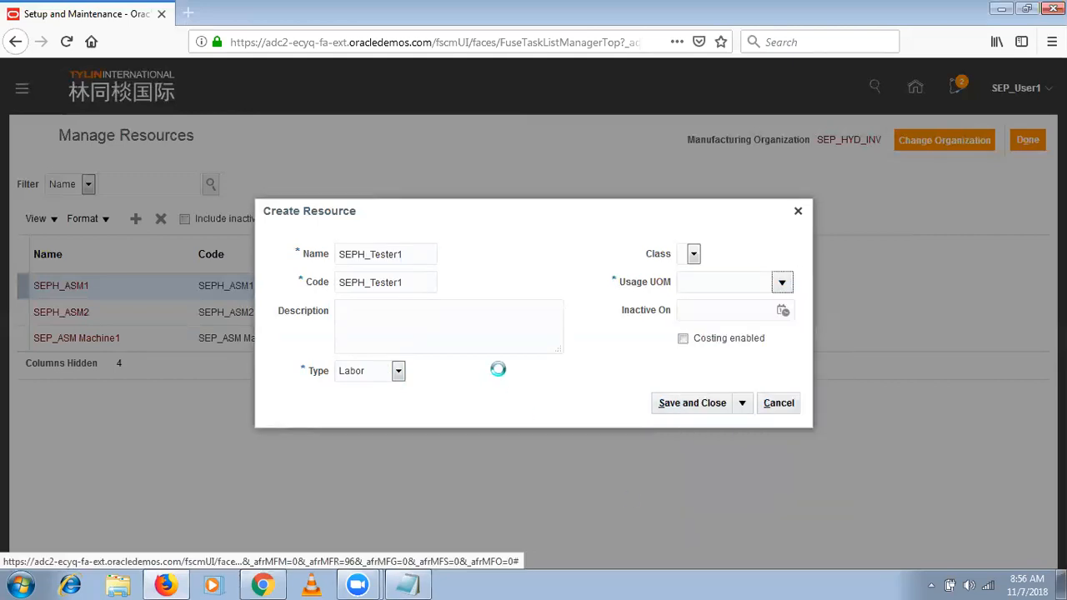
left_click(505, 272)
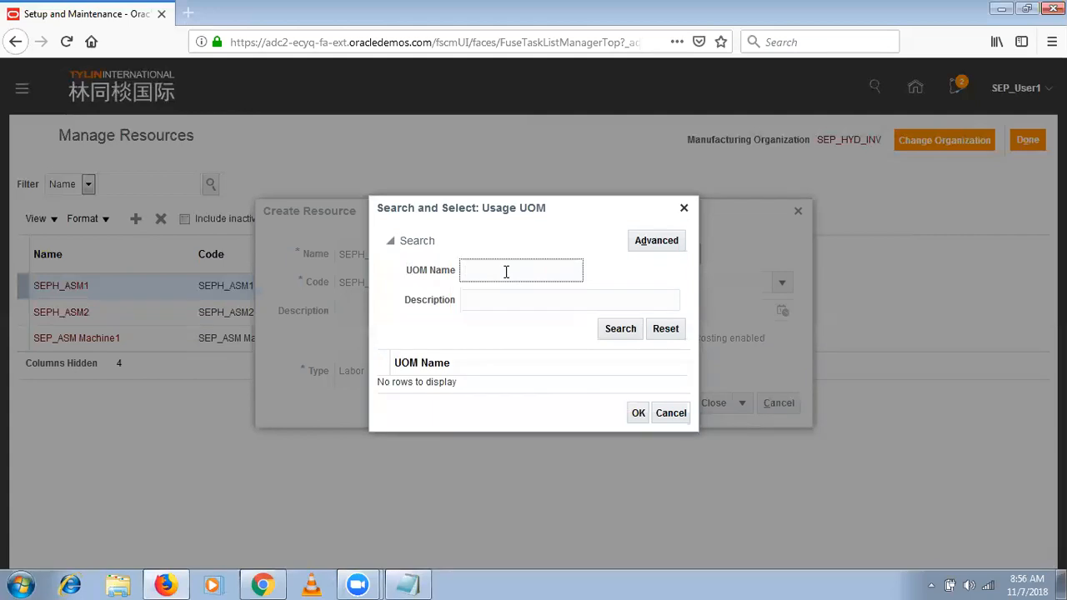
type("H%")
key("Return")
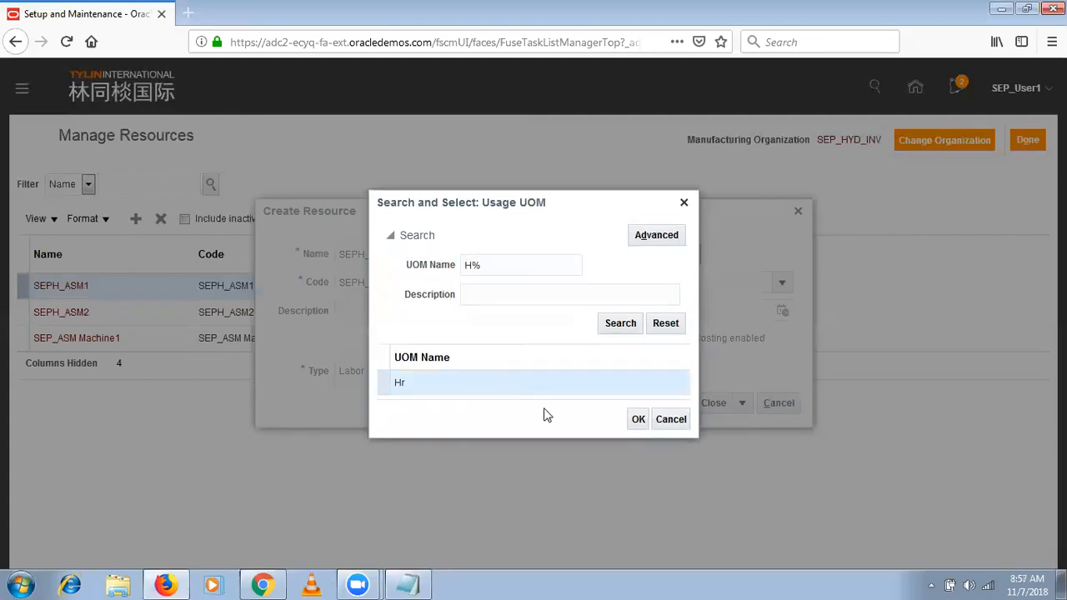
left_click(639, 419)
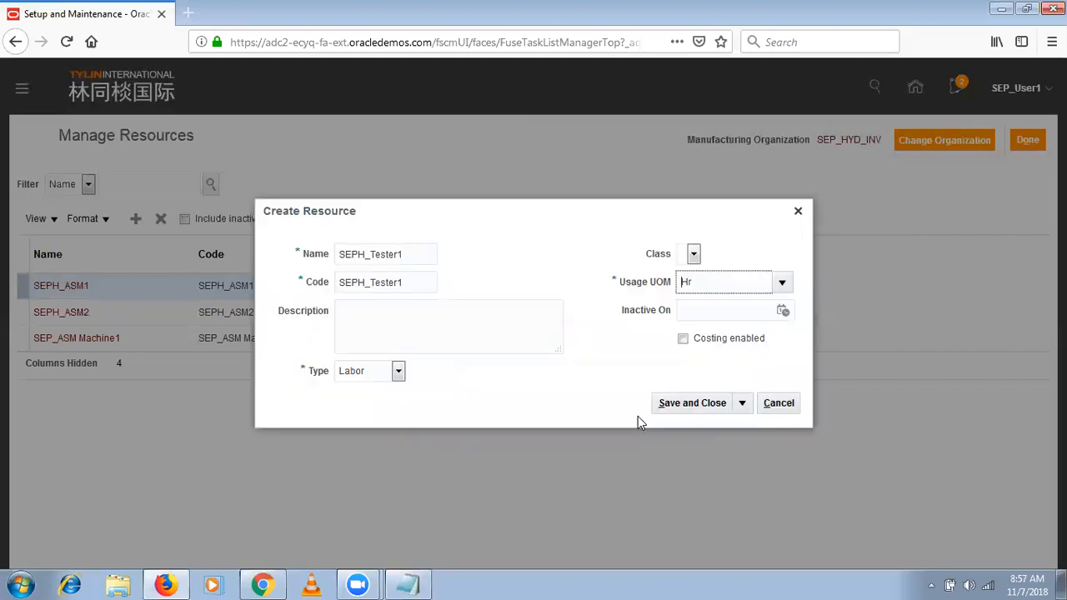
- Enable costing for the SEPH_Tester1 resource, save and close it, and return from Manage Resources to the setup task list
left_click(683, 340)
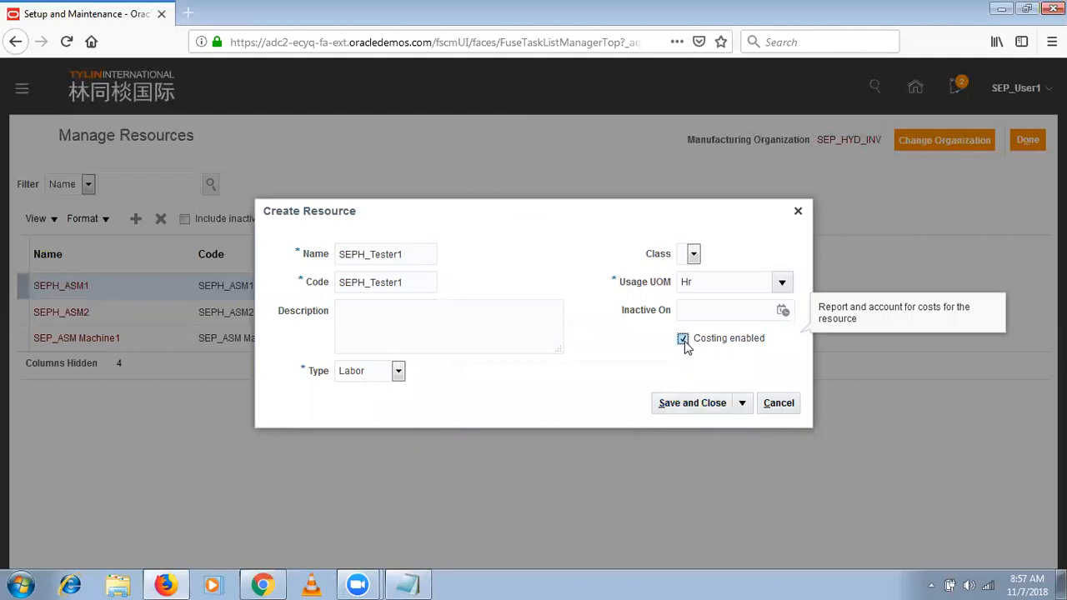
left_click(682, 404)
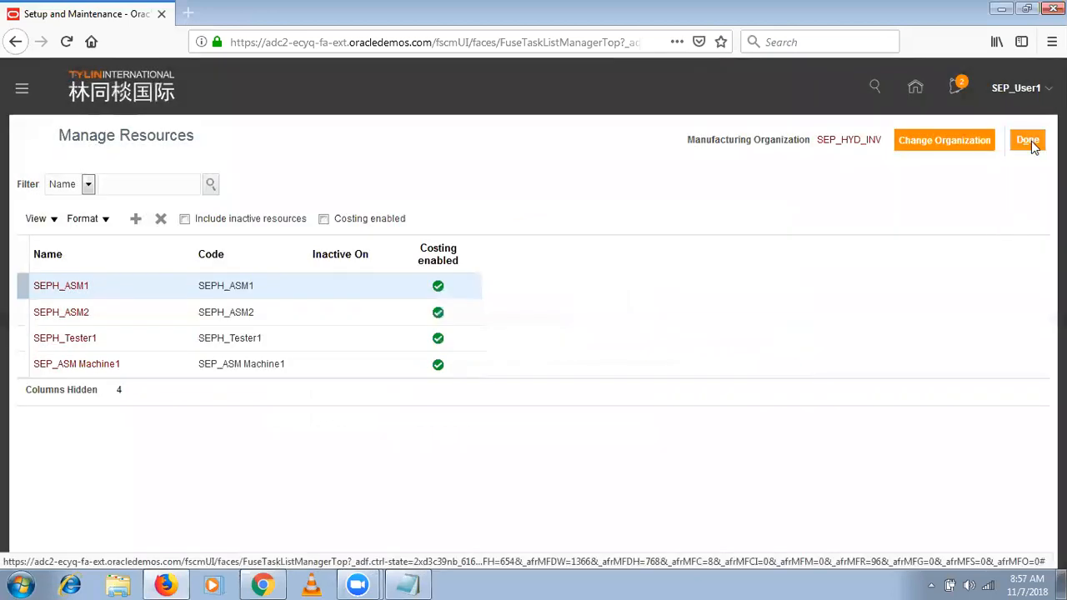
left_click(1031, 142)
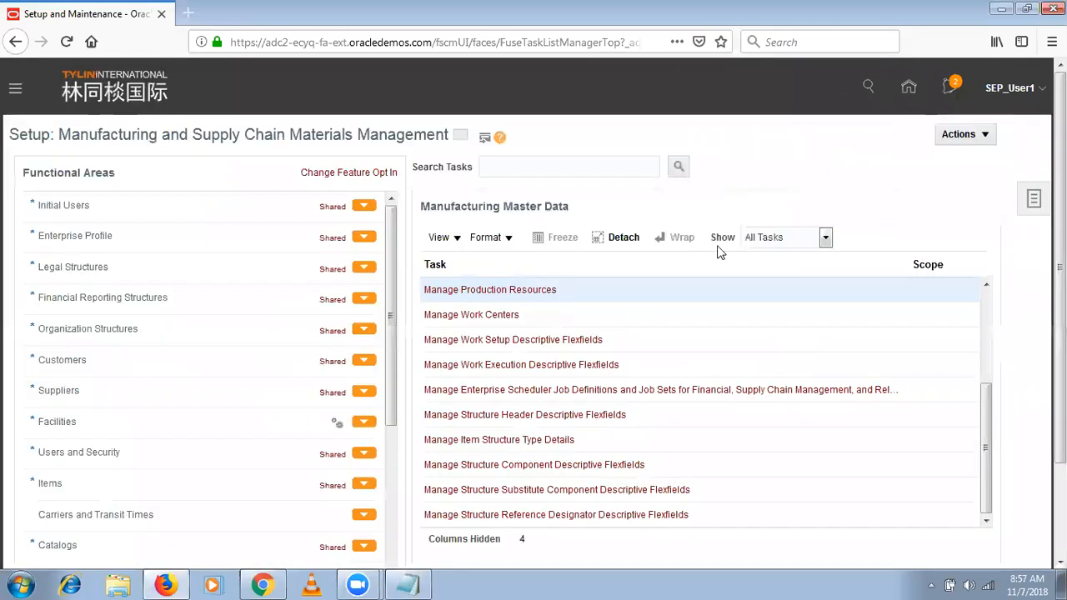
- Search the setup tasks for %Profile%
left_click(484, 167)
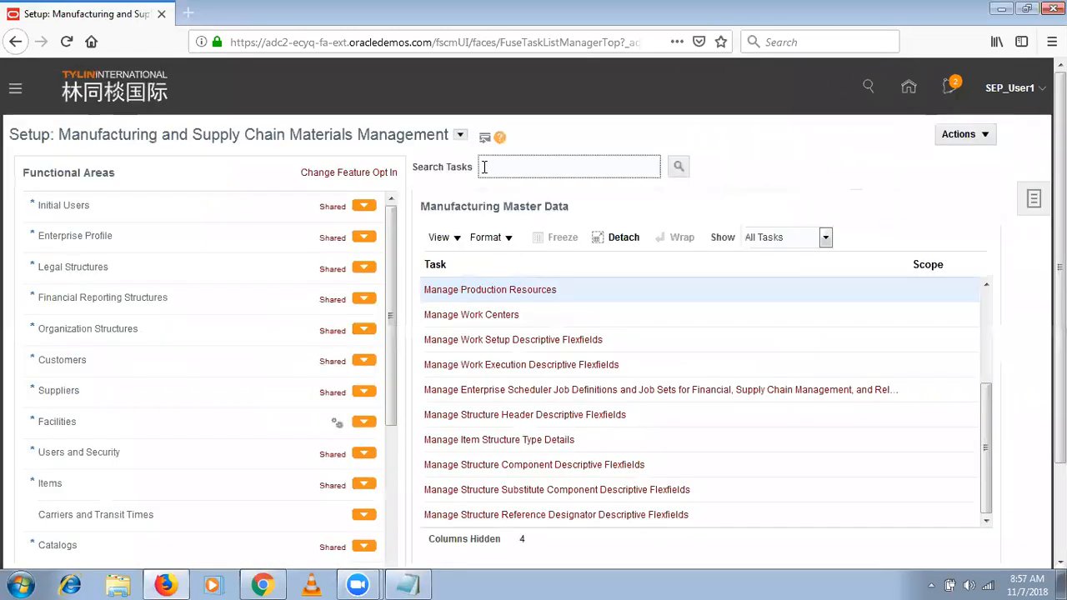
type("%Profile%")
left_click(678, 167)
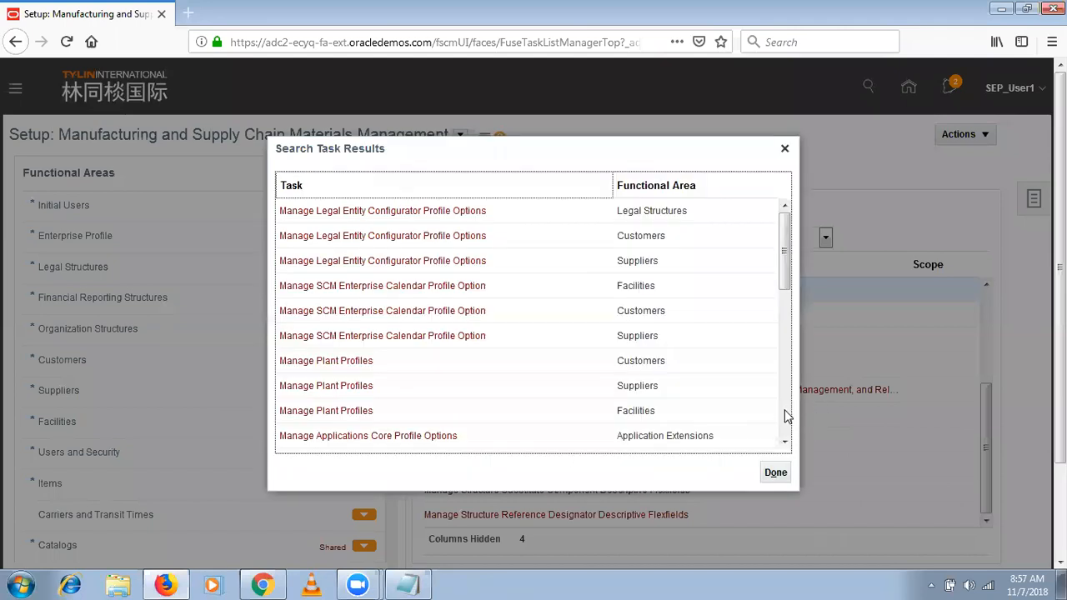
- Find Manage Plant Profiles for the Facilities functional area in the search results and open that task
scroll(788, 415, "down", 3)
scroll(787, 415, "down", 2)
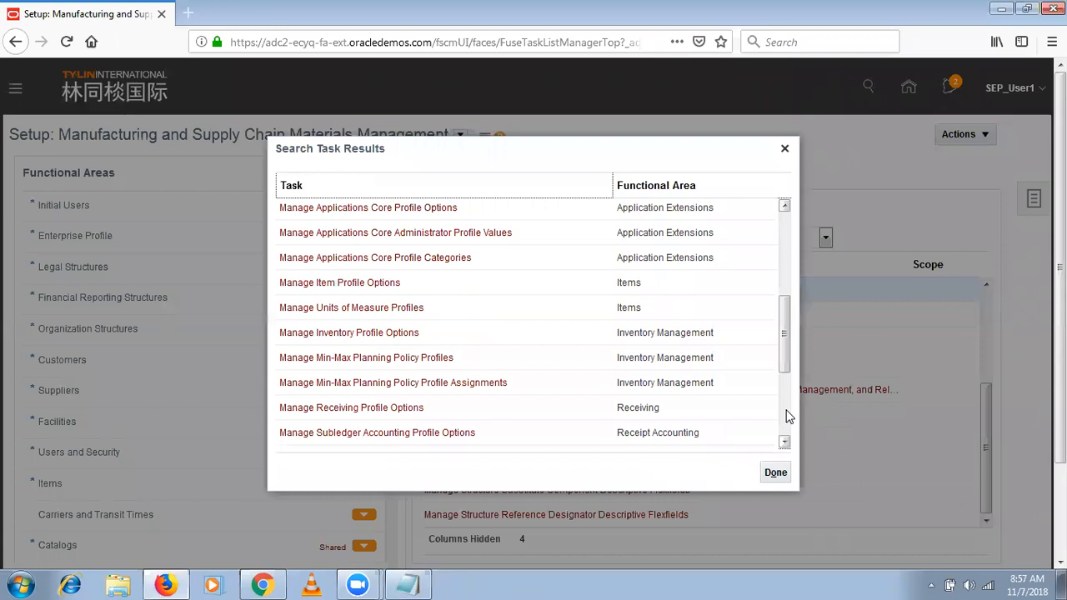
scroll(788, 415, "down", 5)
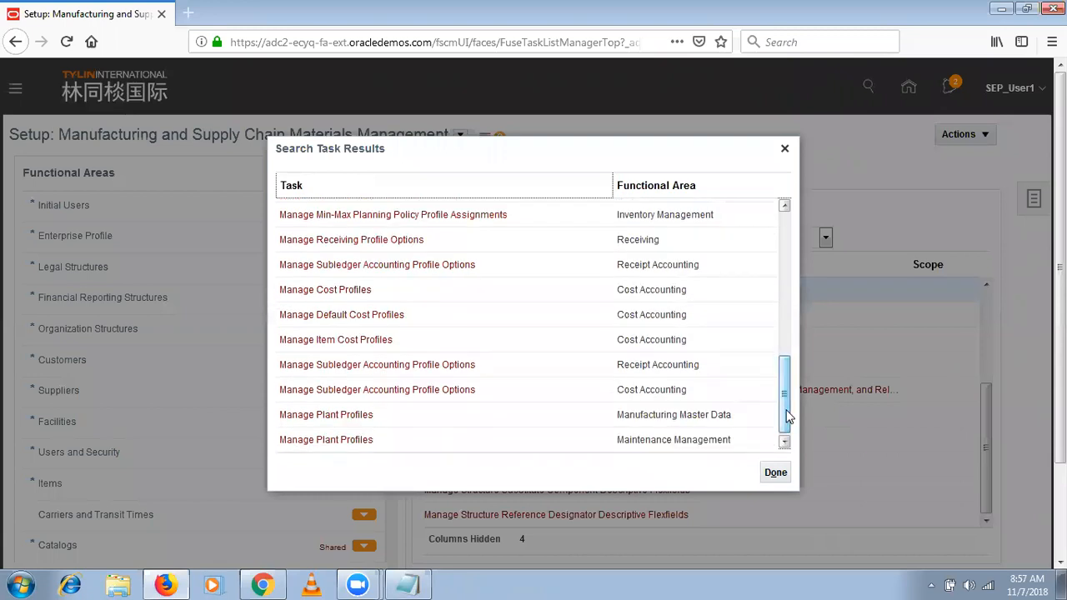
left_click_drag(788, 415, 785, 317)
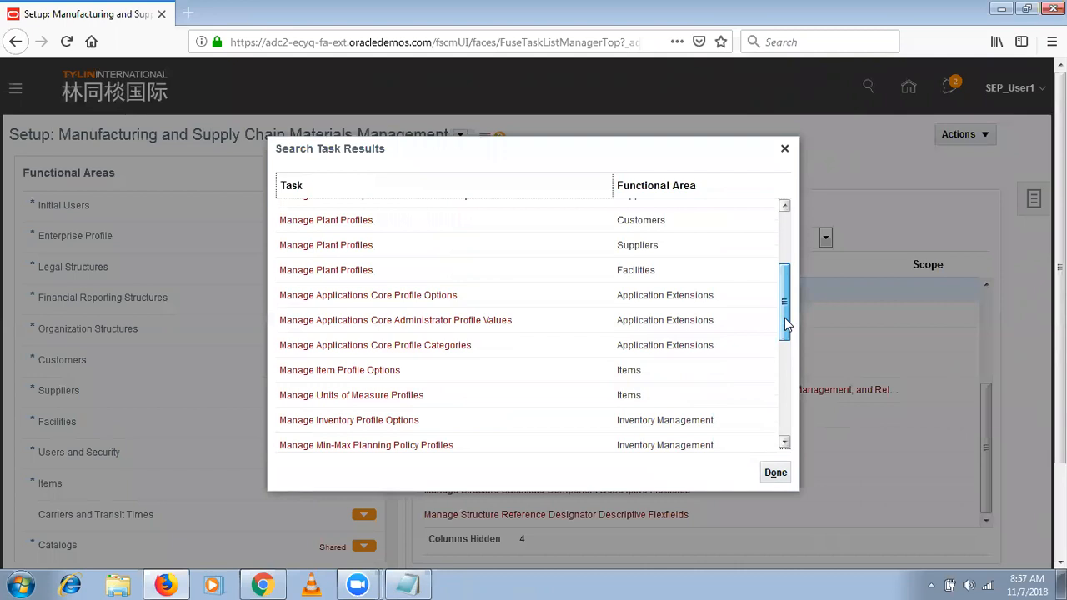
left_click_drag(784, 318, 788, 280)
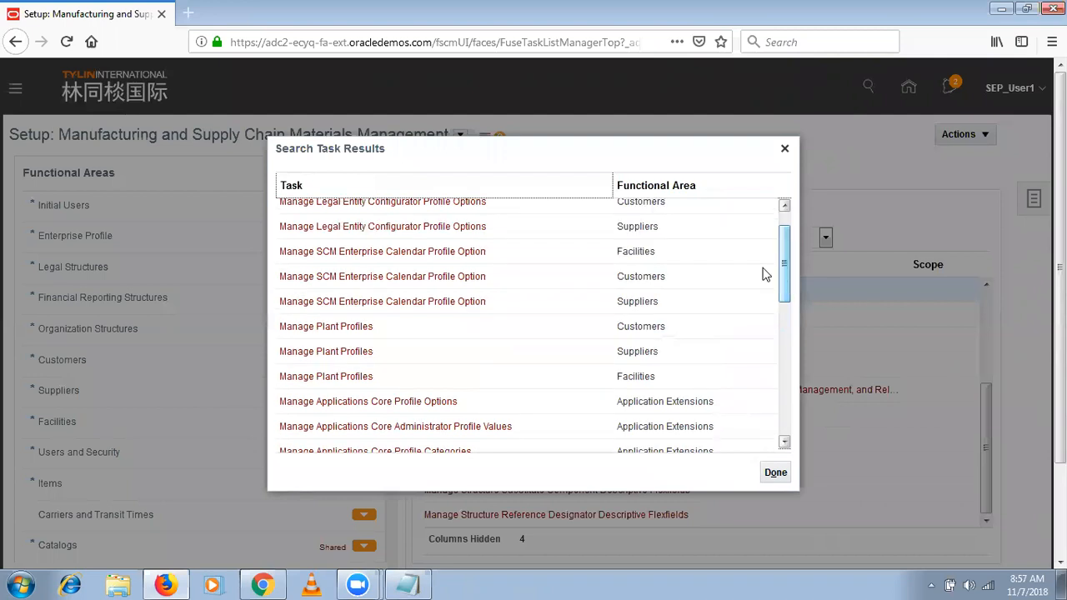
left_click(325, 377)
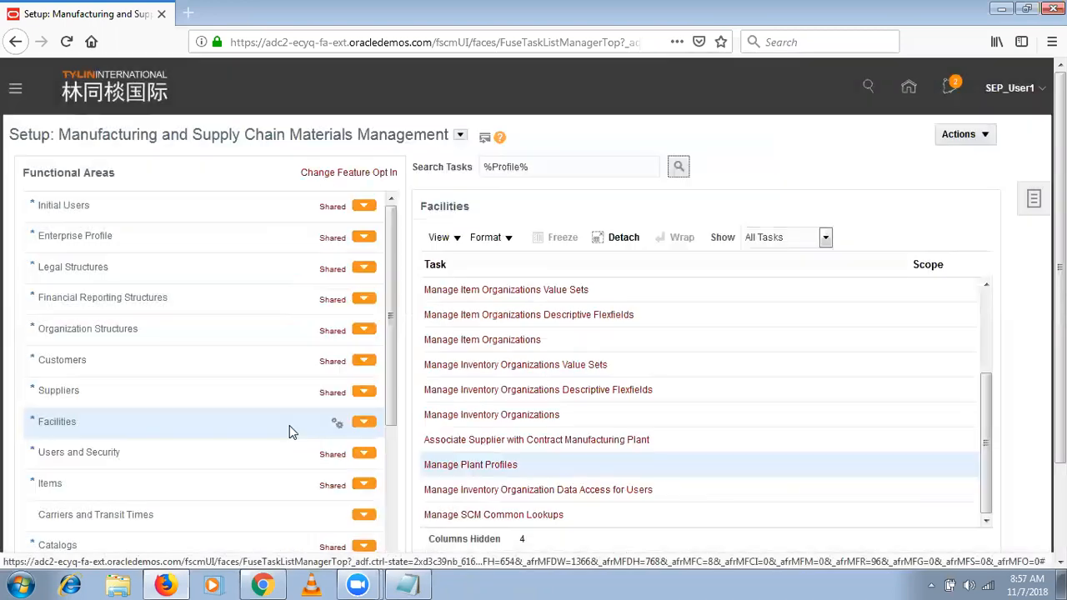
left_click(454, 467)
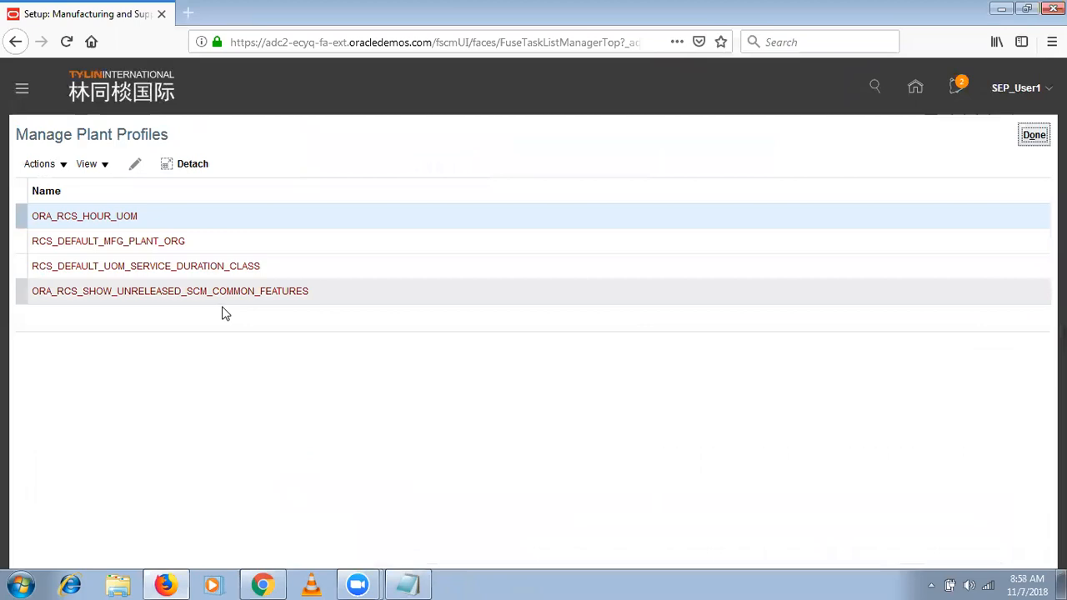
- Open the RCS_DEFAULT_UOM_SERVICE_DURATION_CLASS profile for editing and try to add a profile value row
left_click(299, 267)
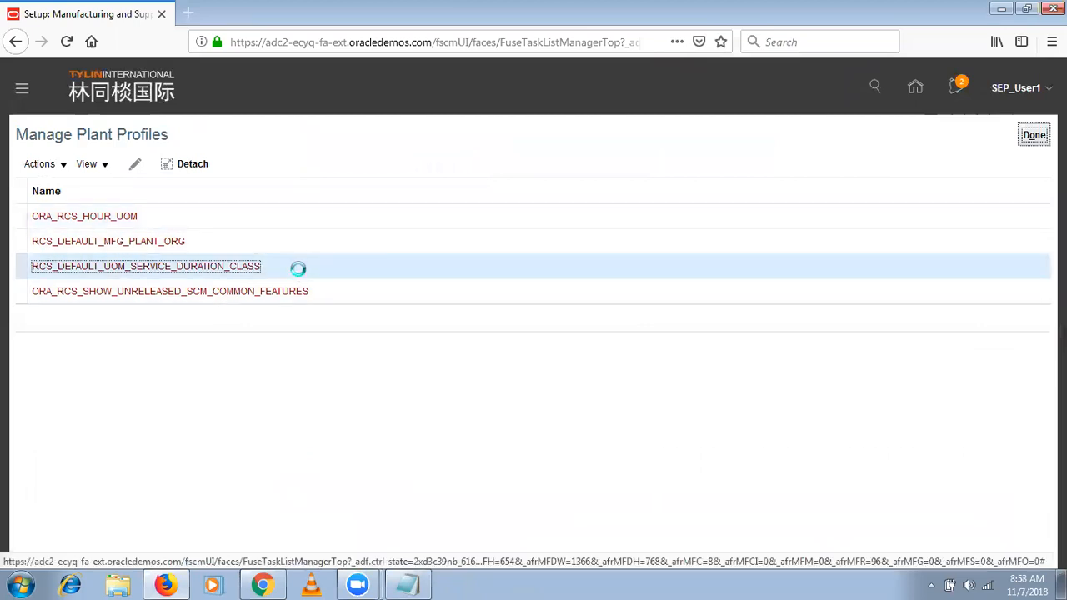
left_click(135, 167)
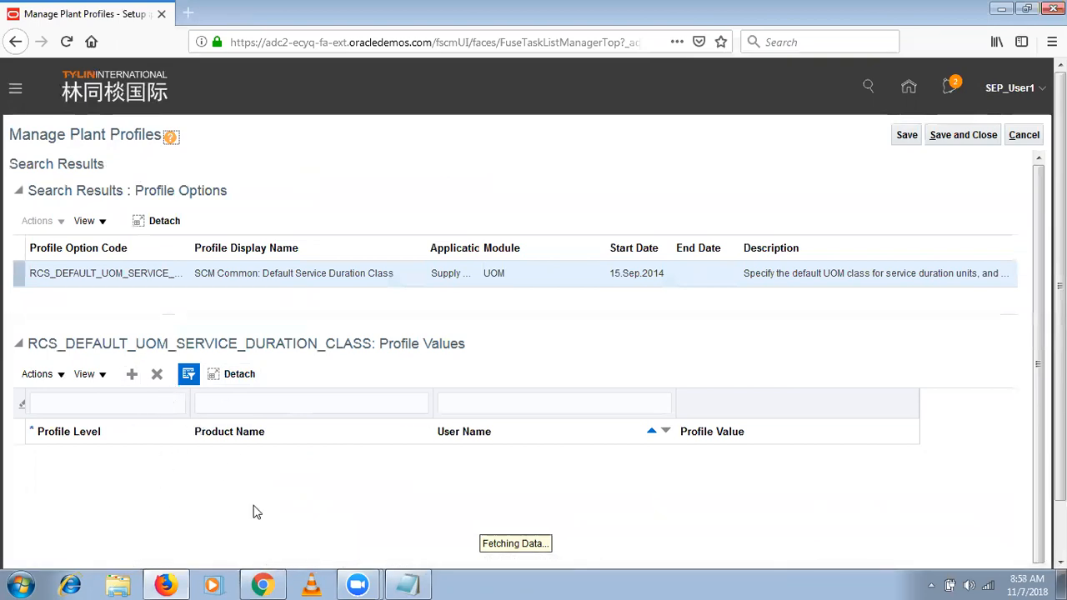
left_click(133, 377)
left_click(357, 285)
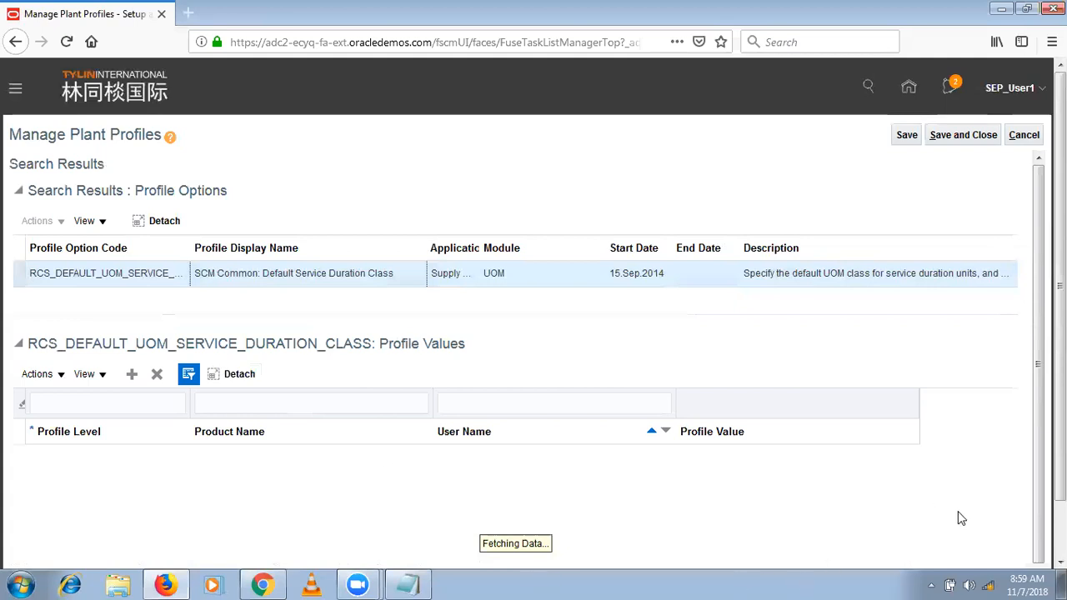
- Check the computer's NKGHOSPITALITY wireless connection, and try to save and close the plant profile page
left_click(987, 585)
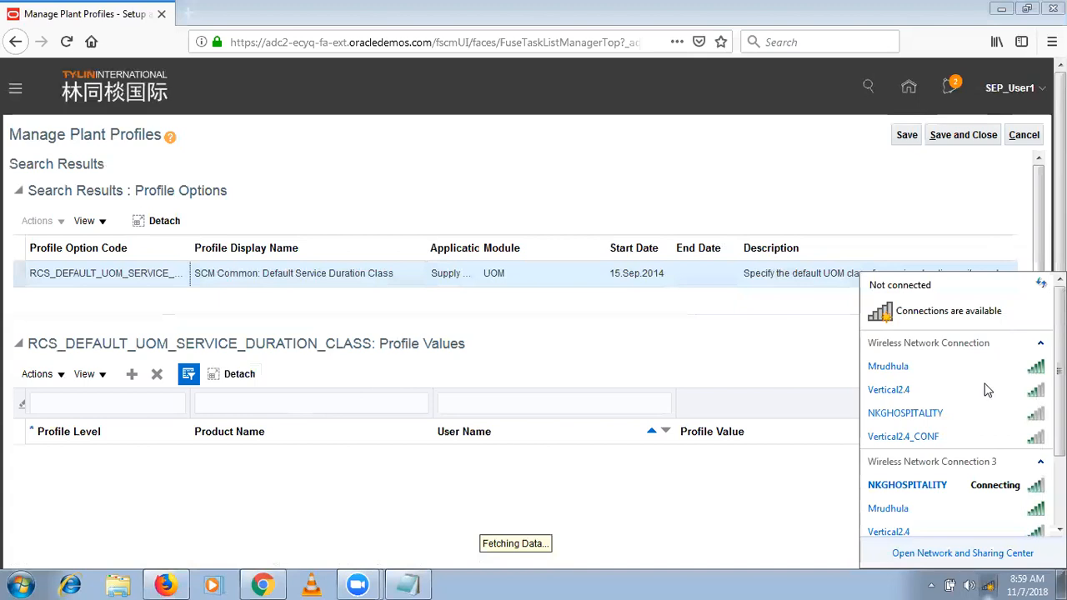
left_click(1026, 494)
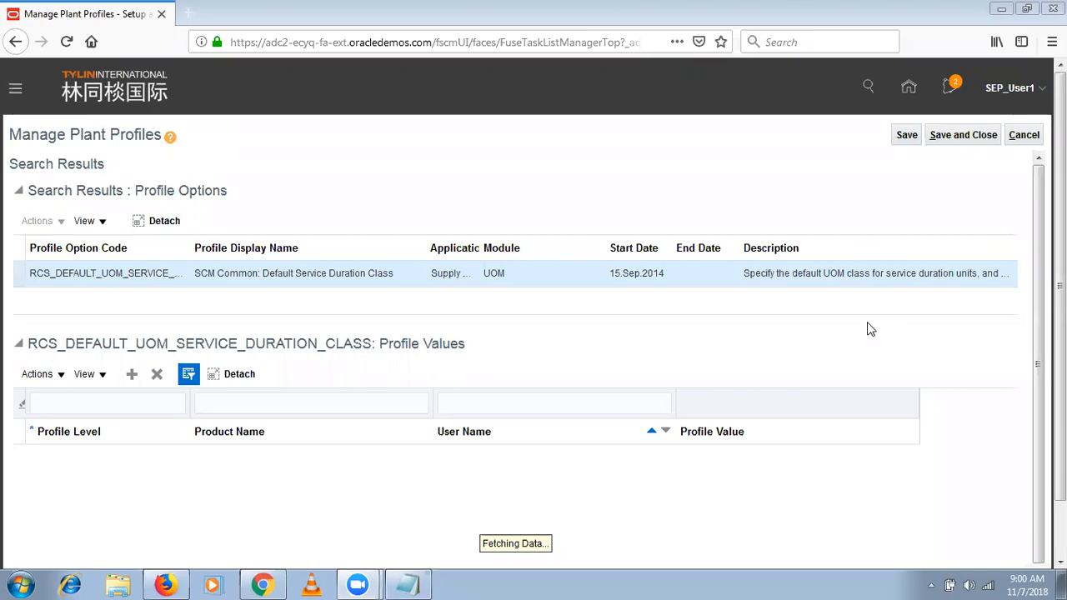
left_click(941, 136)
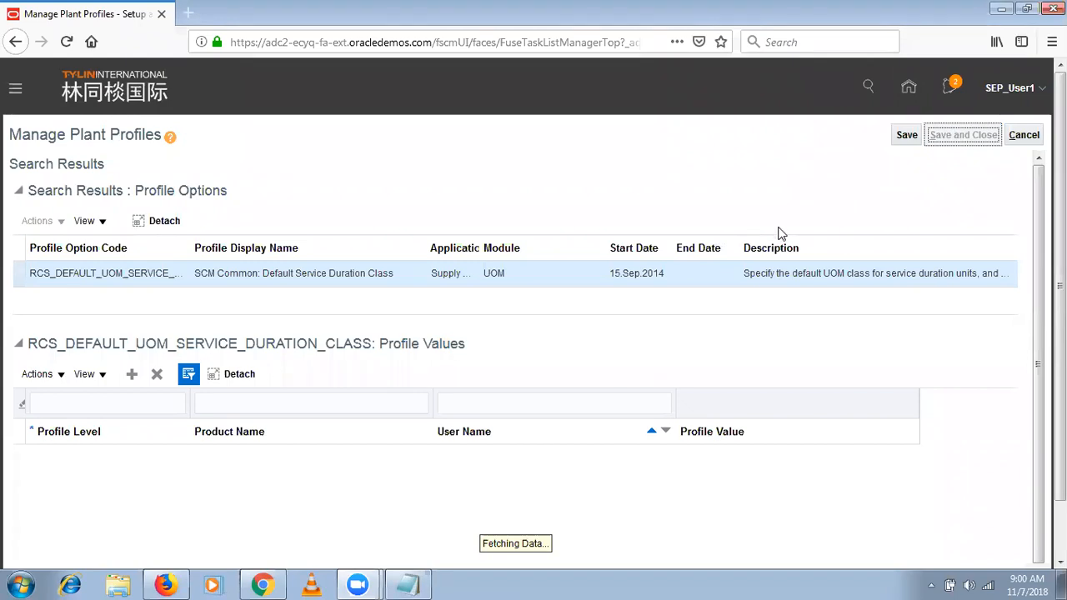
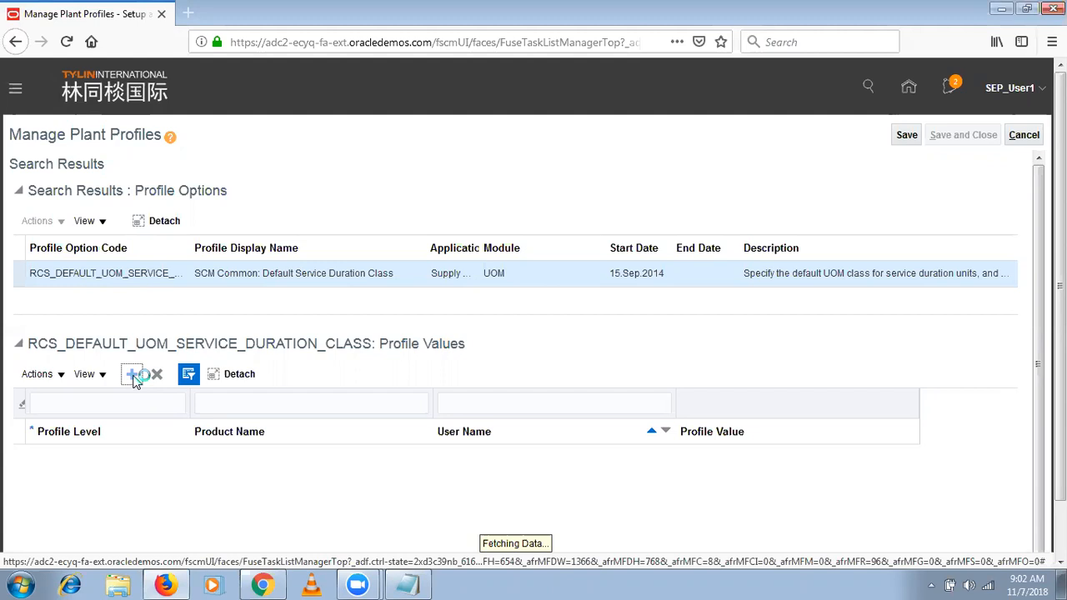
- Try to cancel the plant profile page, load the adc2-ecyq-login.oracledemos.com site in a new tab, and close the stuck tab
left_click(1025, 137)
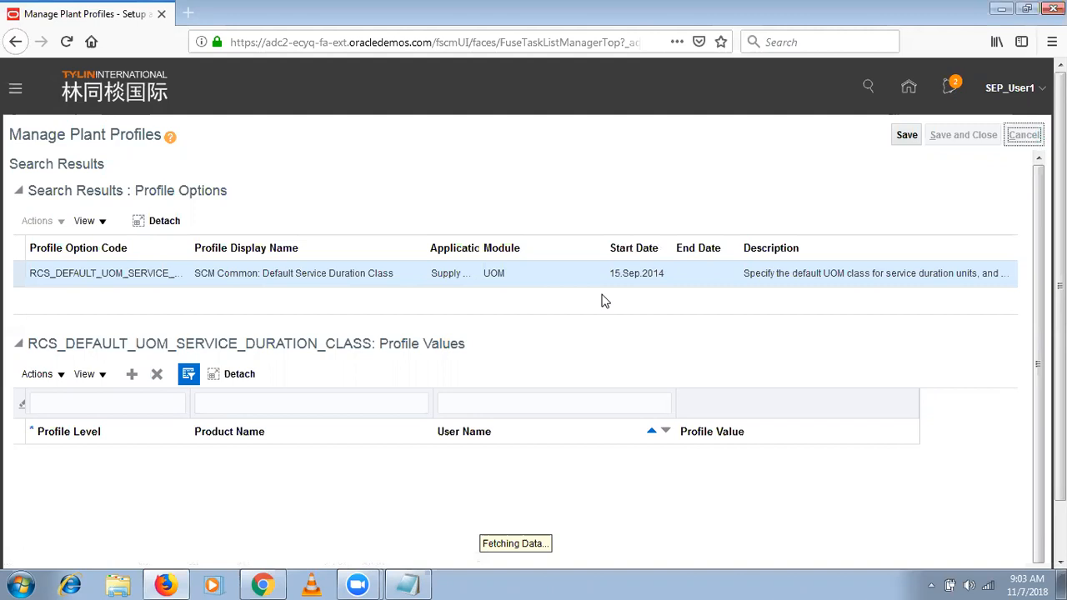
left_click(189, 15)
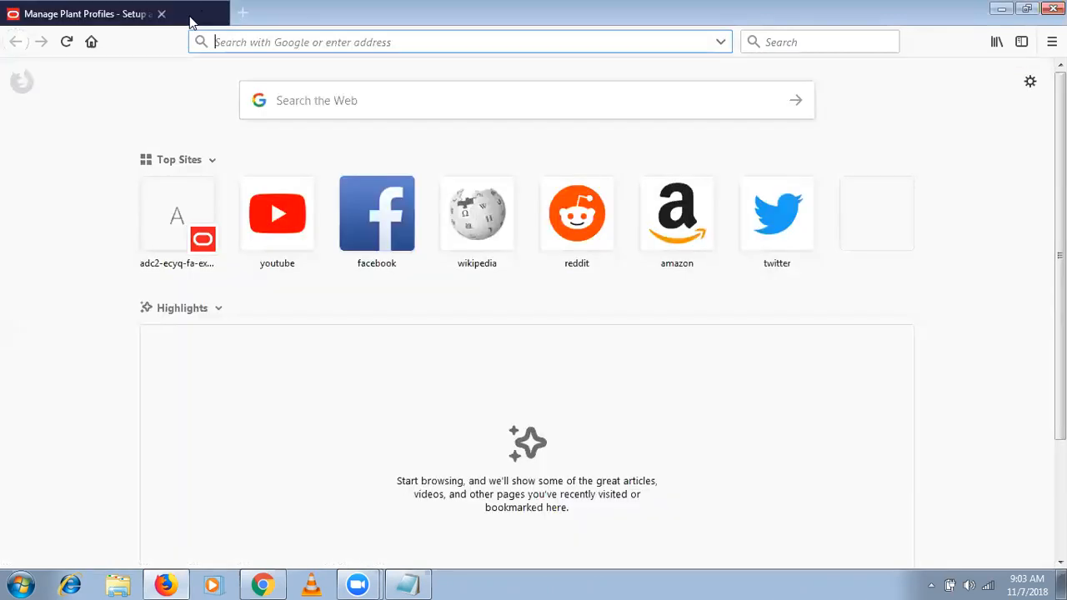
type("a")
key("Return")
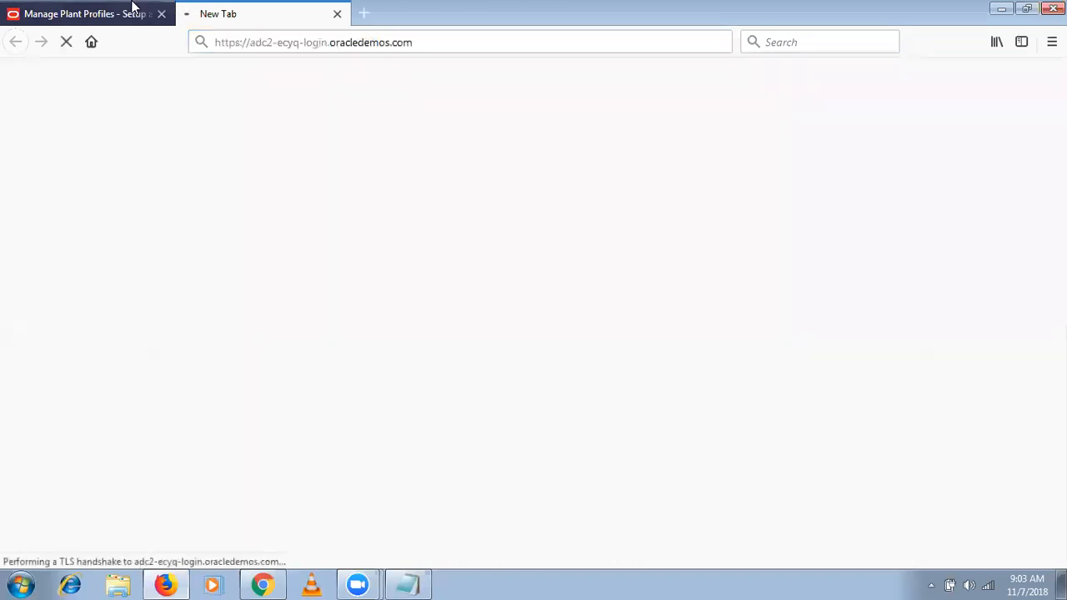
left_click(132, 7)
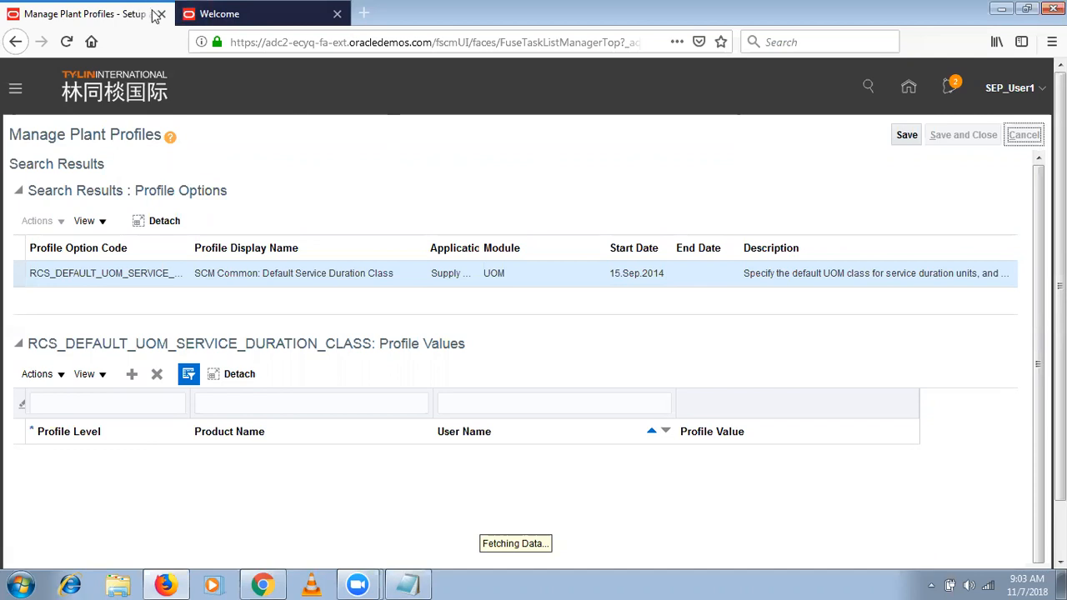
left_click(161, 14)
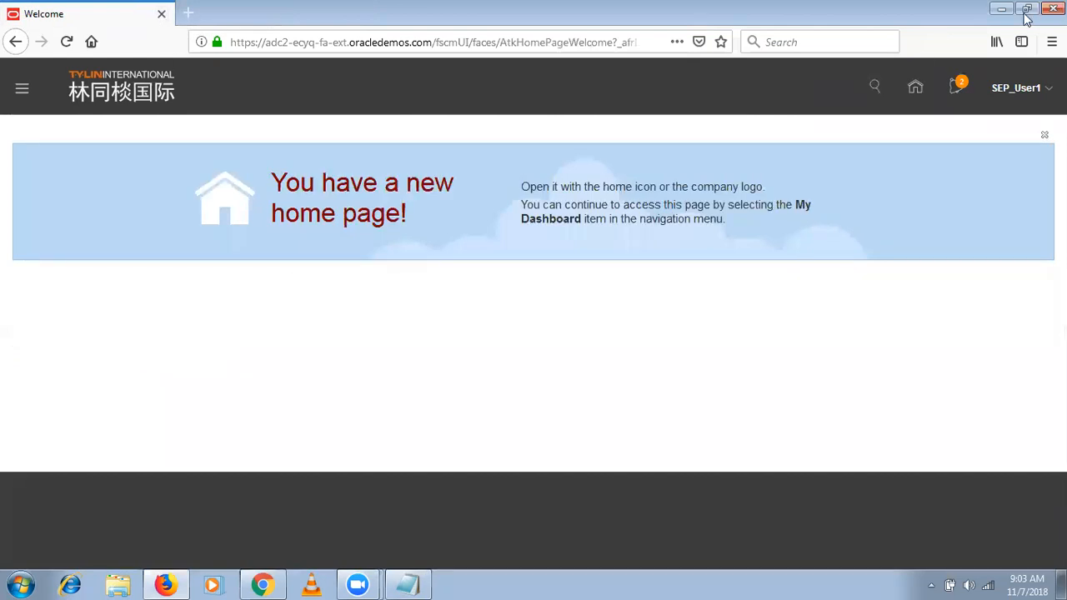
- Open Setup and Maintenance and switch the setup offering to Manufacturing and Supply Chain Materials Management
left_click(1016, 88)
left_click(913, 275)
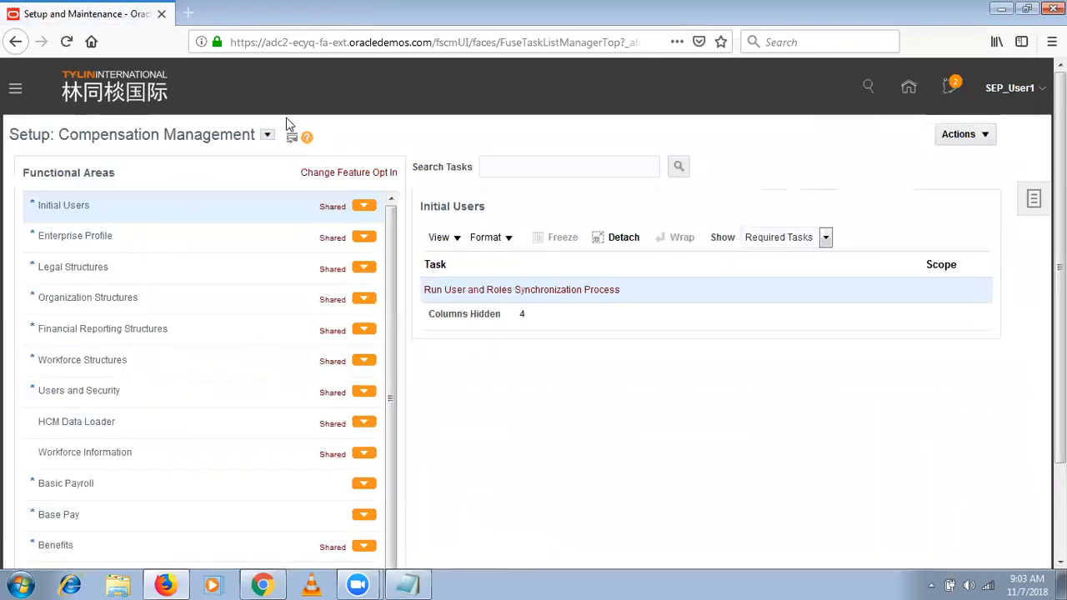
left_click(267, 134)
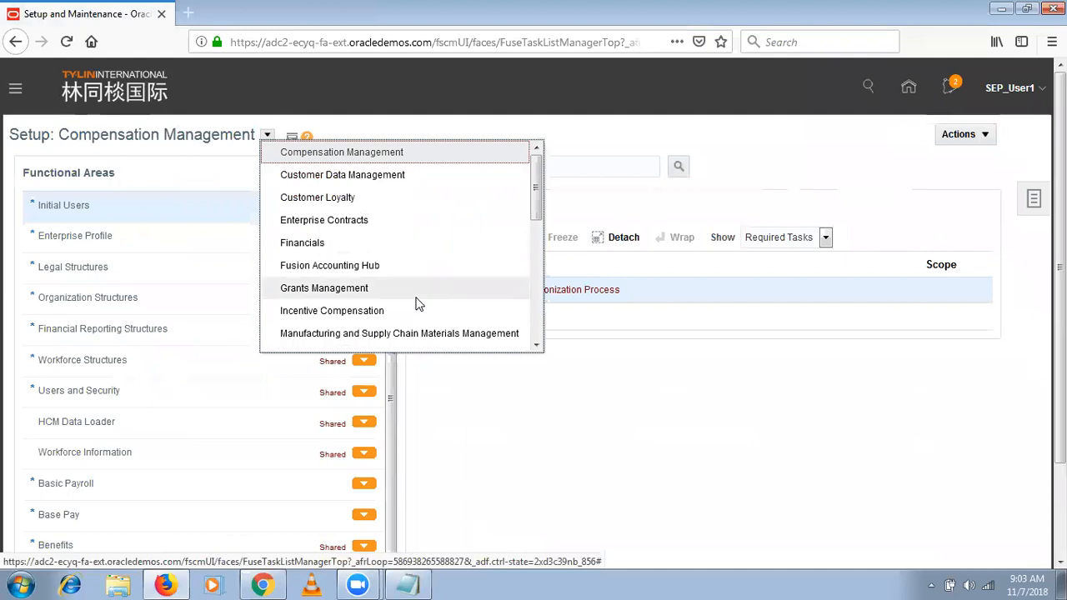
left_click(486, 334)
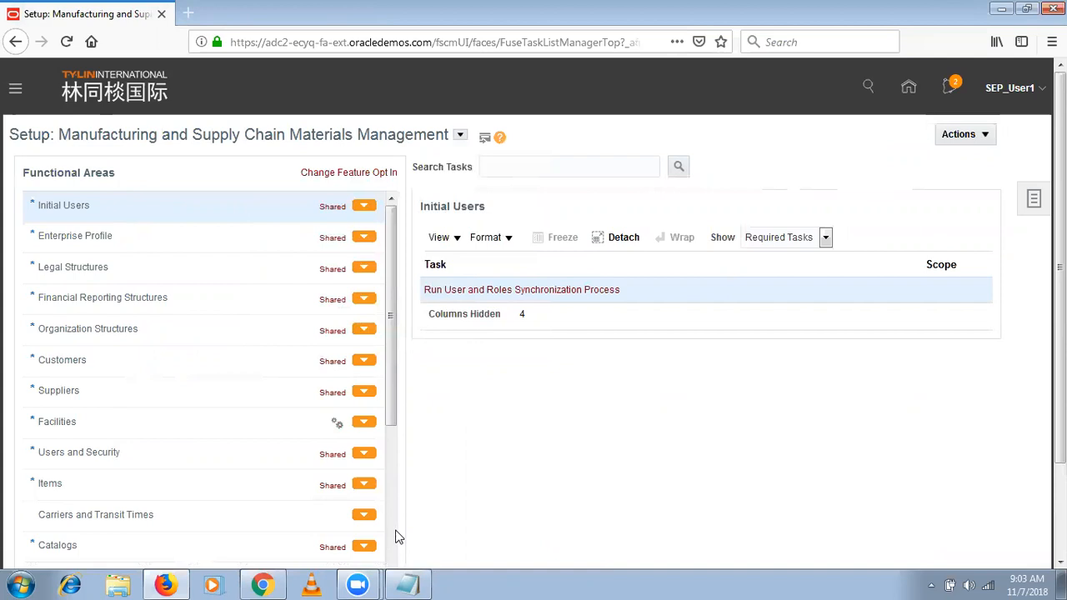
- Open the Manage Plant Profiles task in the Manufacturing Master Data functional area
scroll(398, 533, "down", 5)
left_click(202, 389)
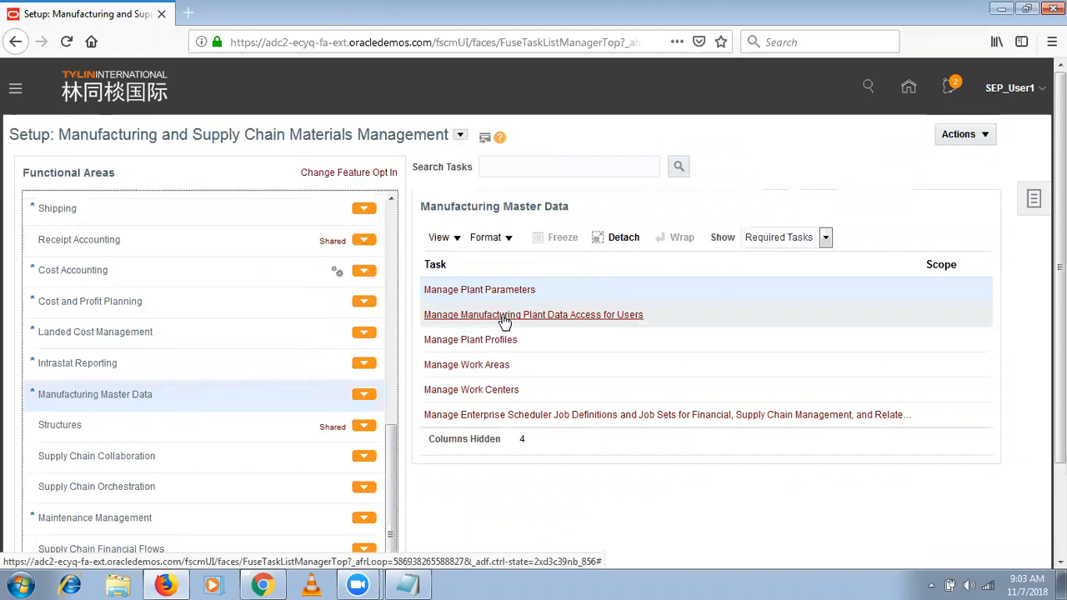
left_click(482, 348)
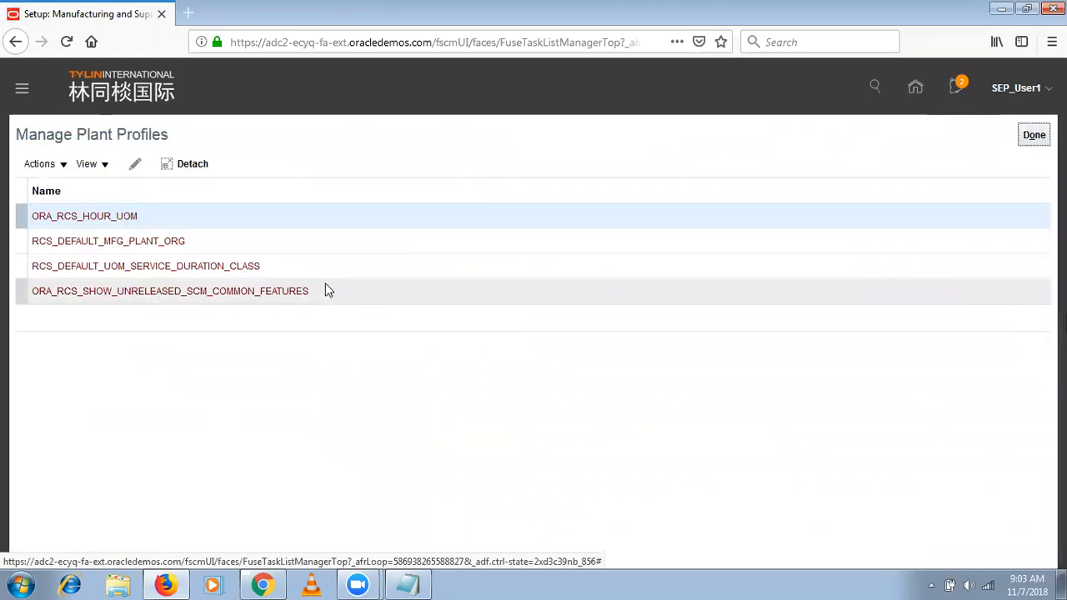
- Open the RCS_DEFAULT_UOM_SERVICE_DURATION_CLASS profile for editing again and try to add a profile value row
left_click(334, 268)
left_click(135, 165)
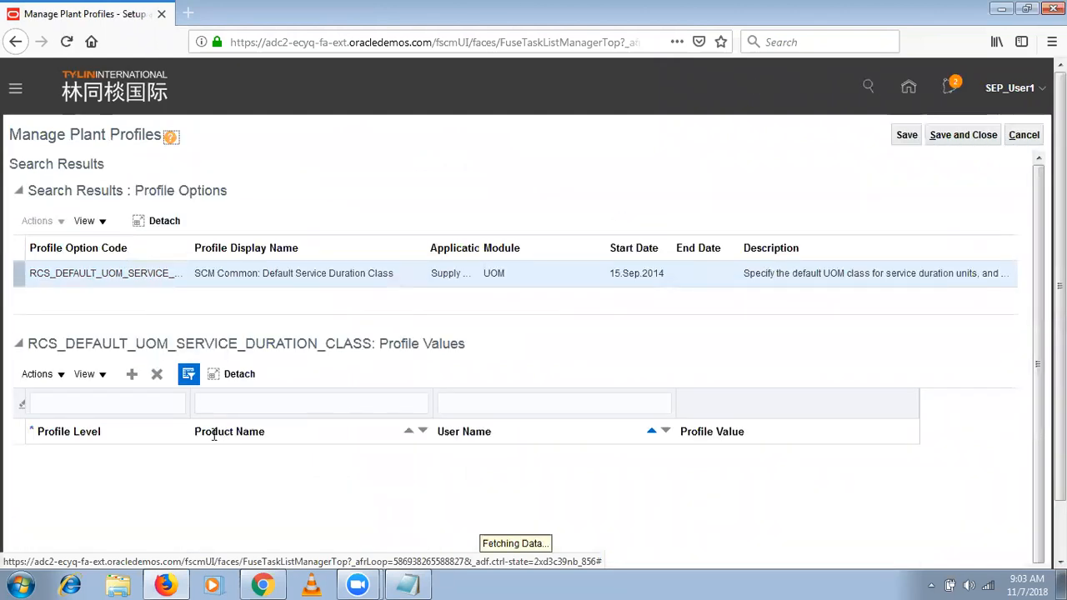
left_click(133, 376)
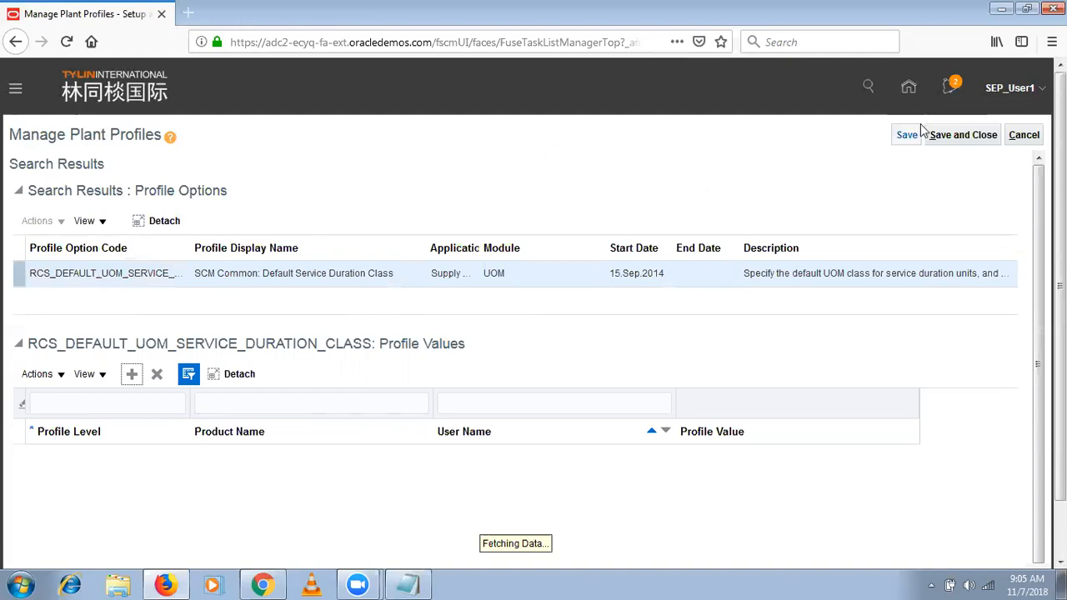
- Try to save and close the service duration class profile, and check which wireless network the computer is connected to
left_click(940, 137)
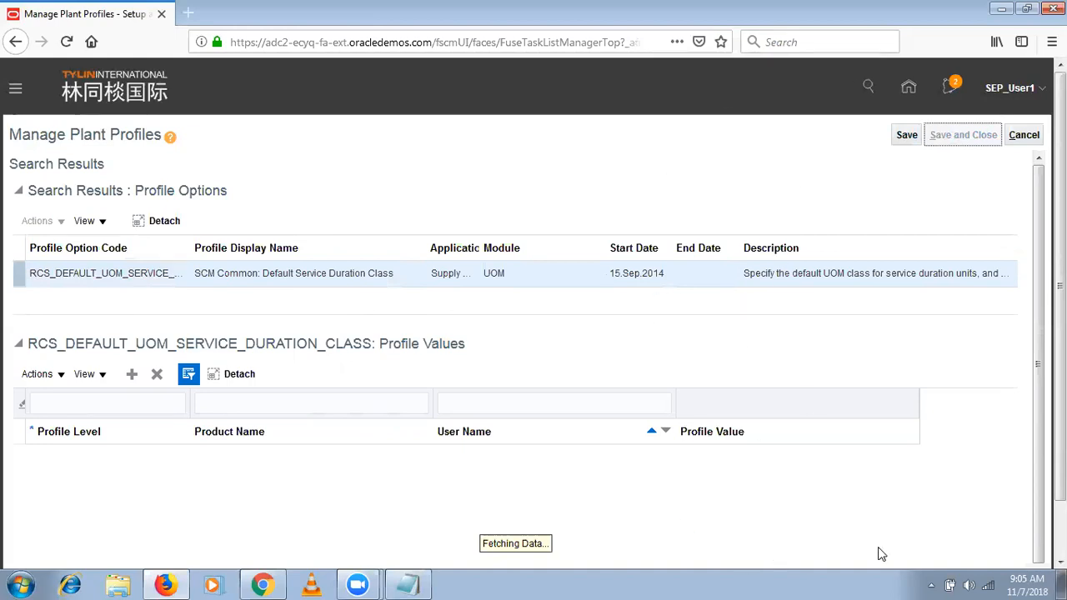
left_click(988, 584)
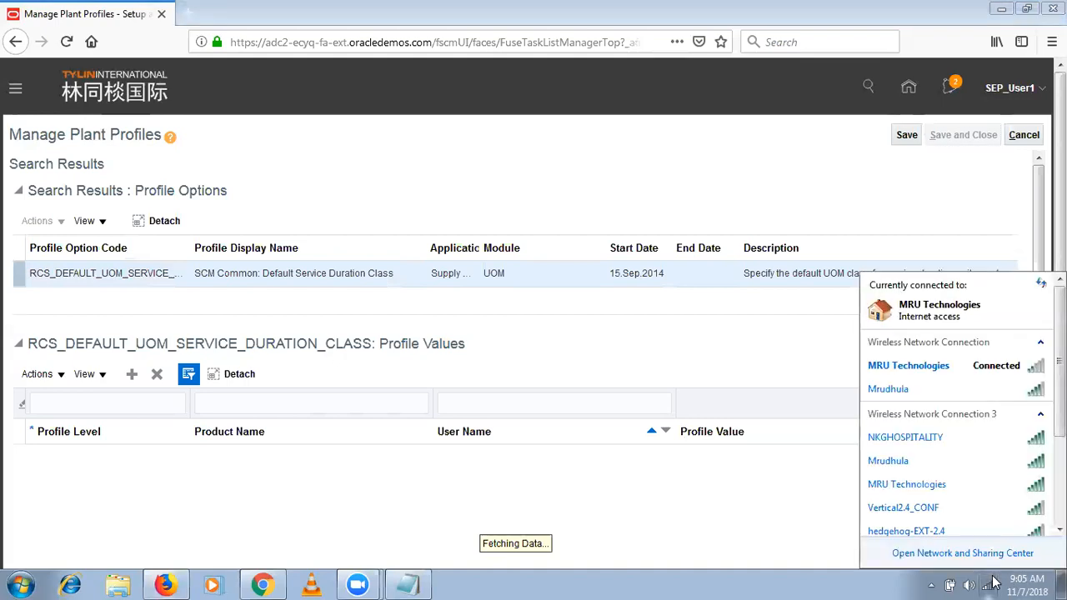
left_click(967, 175)
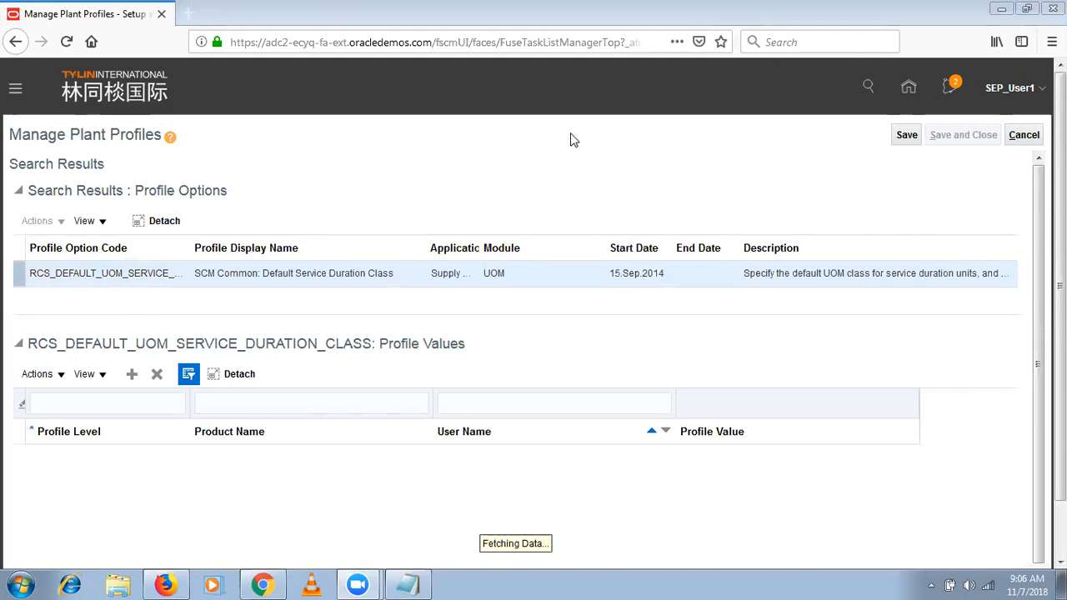
- Switch to the untitled Notepad note on units and resources and close it without saving
left_click(407, 585)
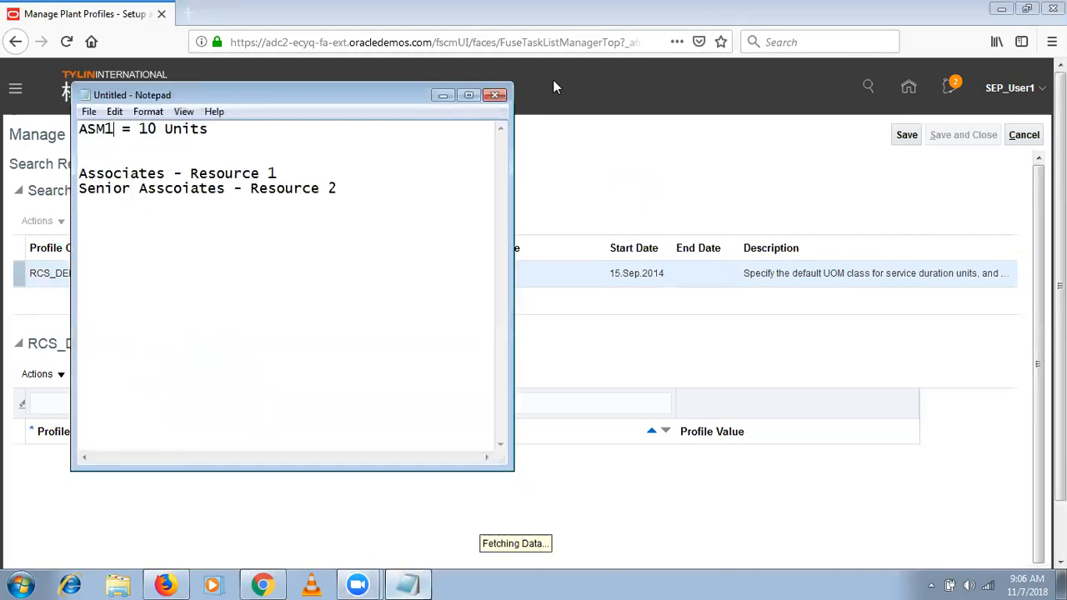
left_click(495, 95)
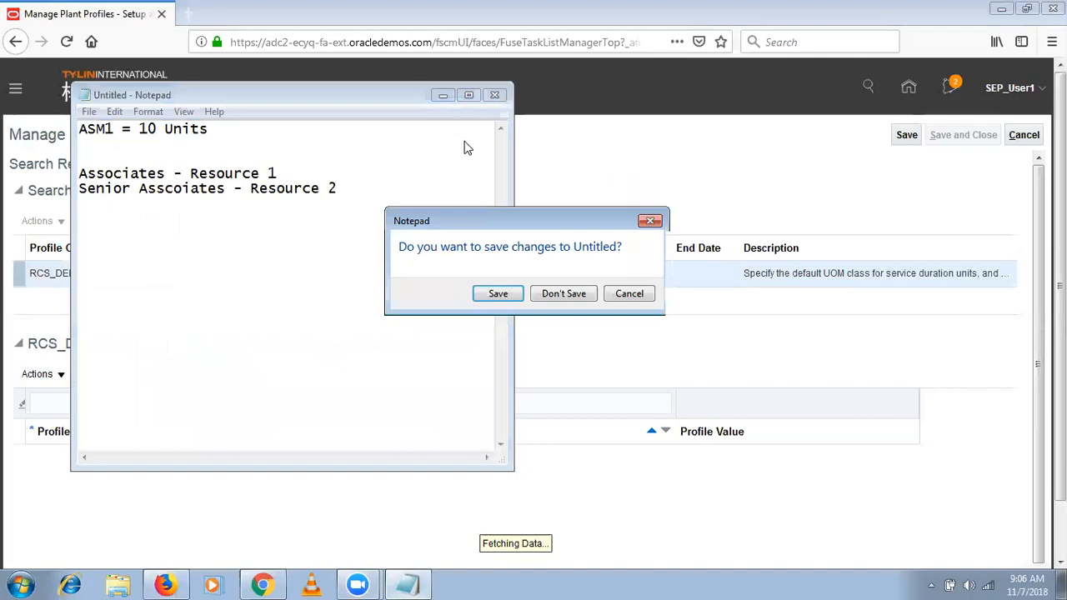
left_click(563, 294)
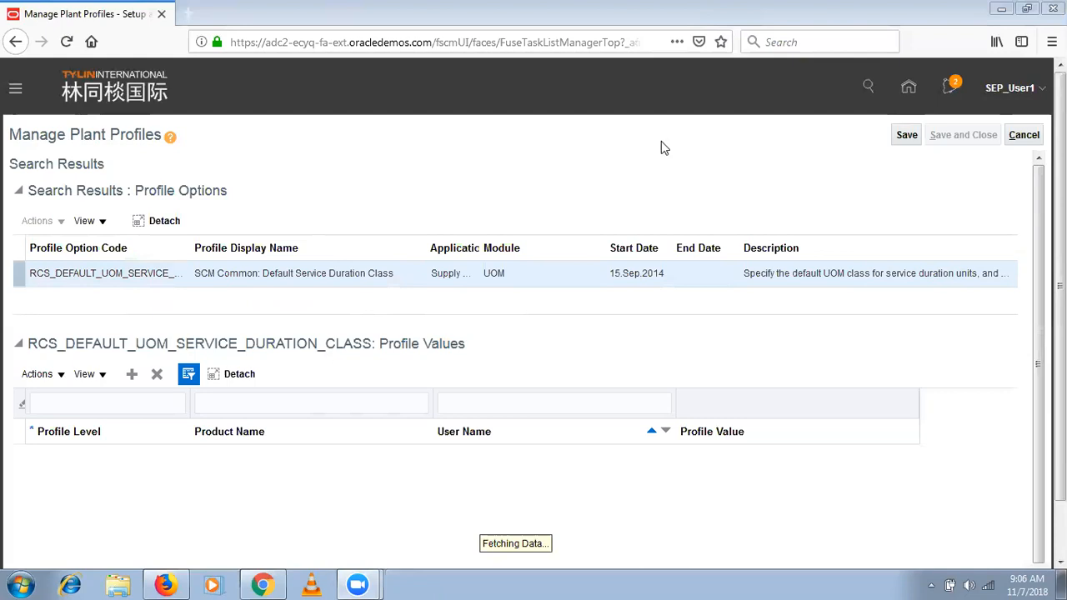
- Recheck the computer's wireless connection and start ending the Zoom meeting
left_click(990, 583)
left_click(692, 238)
key("alt+q")
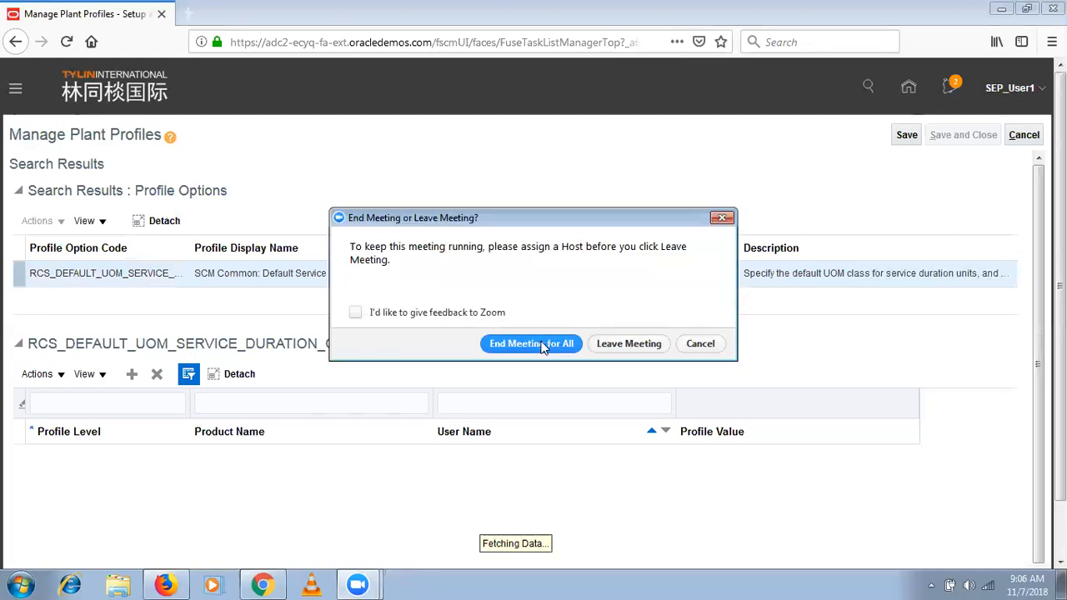